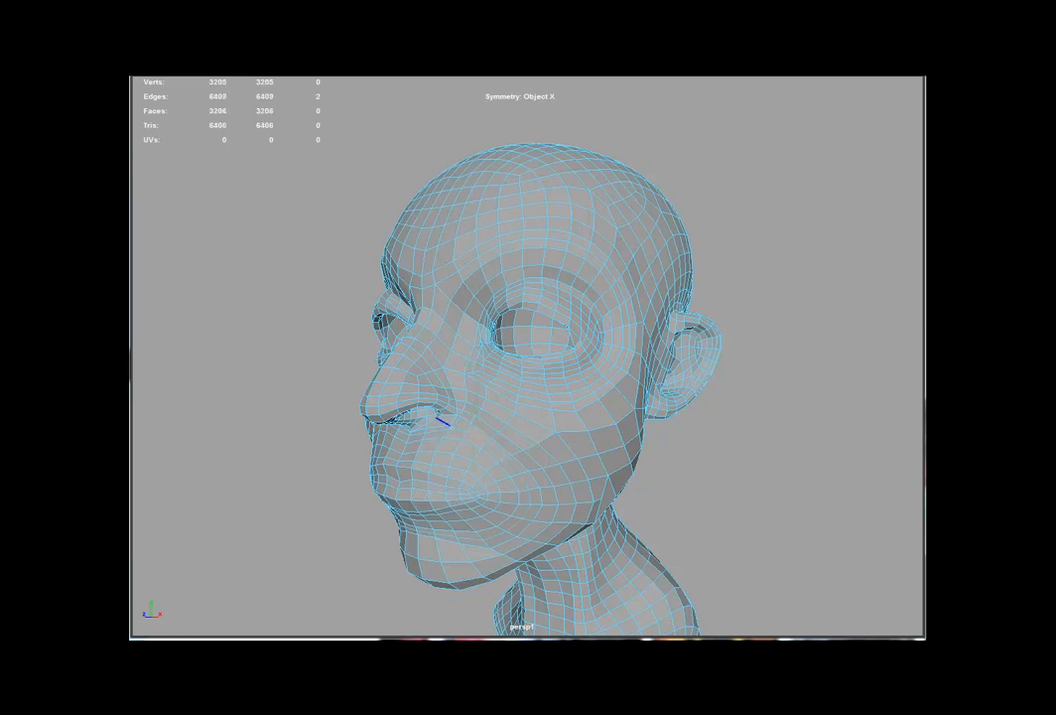
Rework the edges beside the nostril wing and reposition the vertex at its outer corner with Object X symmetry.
{"action": "left_click", "coordinate": [422, 431]}
{"action": "key", "text": "w"}
{"action": "left_click", "coordinate": [434, 423]}
{"action": "left_click", "coordinate": [441, 421]}
{"action": "left_click", "coordinate": [438, 430]}
{"action": "key", "text": "F9"}
{"action": "left_click", "coordinate": [492, 437]}
{"action": "left_click", "coordinate": [460, 416]}
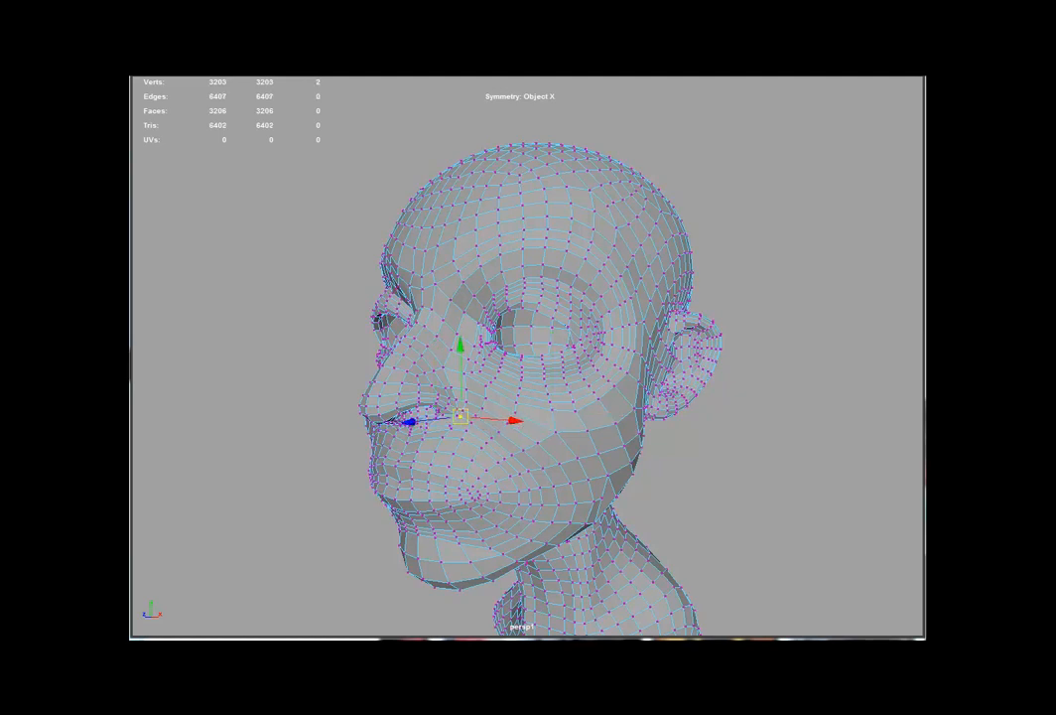
Select the vertices at the brow center between the eyes and grow the selection twice.
{"action": "left_click", "coordinate": [422, 276]}
{"action": "key", "text": "shift+period"}
{"action": "key", "text": "shift+period"}
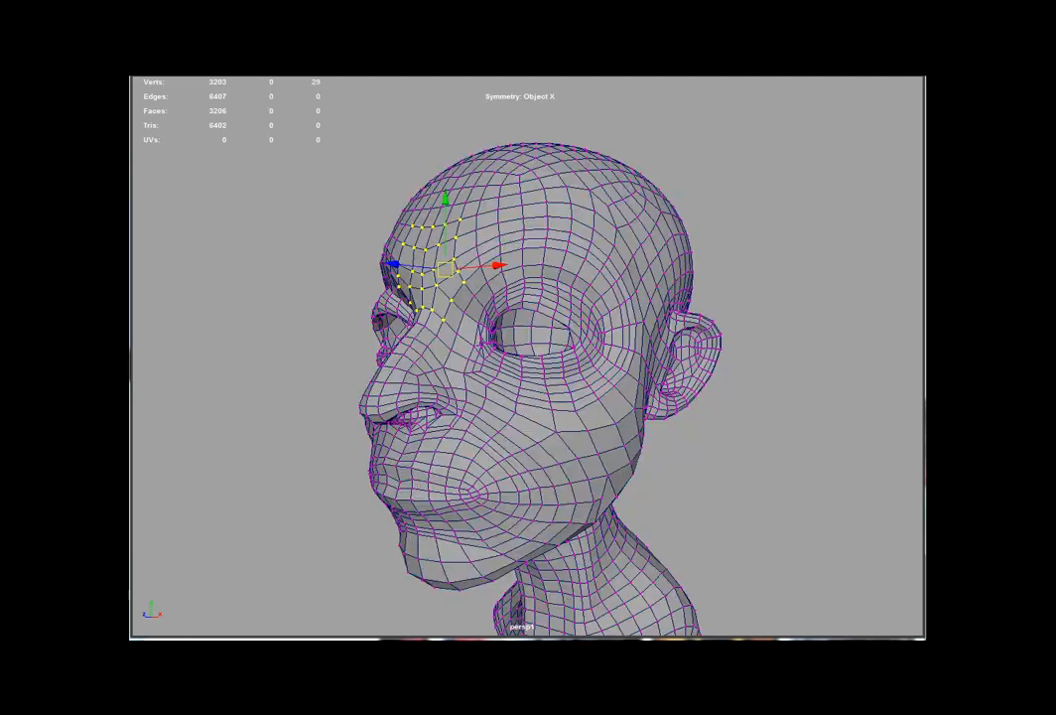
Edit edges on the upper forehead, select the loop there as vertices, grow the selection and repeat the last operation.
{"action": "key", "text": "F10"}
{"action": "left_click", "coordinate": [565, 171]}
{"action": "left_click", "coordinate": [565, 173]}
{"action": "left_click", "coordinate": [578, 188]}
{"action": "key", "text": "w"}
{"action": "double_click", "coordinate": [585, 199]}
{"action": "key", "text": "ctrl+F9"}
{"action": "key", "text": "shift+period"}
{"action": "key", "text": "g"}
Repeat the last operation on the forehead edges above the outer brow and on the grown vertex selection around their loop.
{"action": "key", "text": "F10"}
{"action": "left_click", "coordinate": [604, 219]}
{"action": "double_click", "coordinate": [593, 219], "text": "shift"}
{"action": "key", "text": "g"}
{"action": "key", "text": "w"}
{"action": "double_click", "coordinate": [580, 215]}
{"action": "key", "text": "ctrl+F9"}
{"action": "key", "text": "shift+period"}
{"action": "key", "text": "shift+period"}
{"action": "key", "text": "g"}
{"action": "key", "text": "F8"}
Select the edge loop high on the forehead as vertices, grow it once, repeat the last operation and return to object mode.
{"action": "key", "text": "F10"}
{"action": "double_click", "coordinate": [516, 176]}
{"action": "key", "text": "ctrl+F9"}
{"action": "key", "text": "shift+period"}
{"action": "key", "text": "g"}
{"action": "key", "text": "F8"}
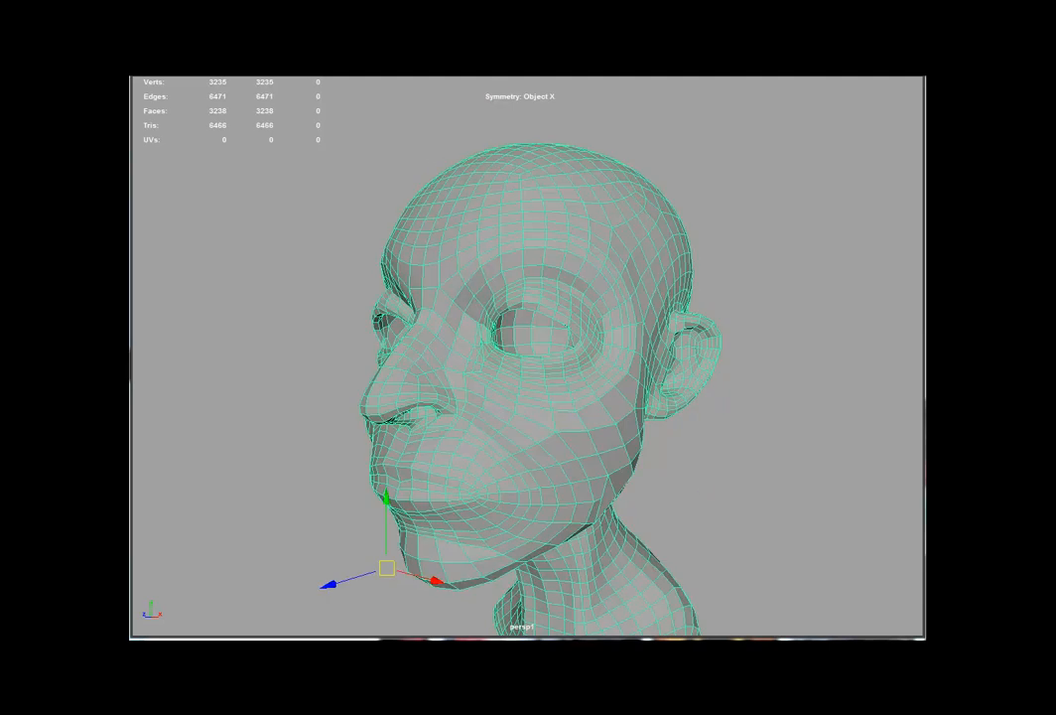
Cut a new line of edges along the jaw below the ear toward the neck with Multi-Cut.
{"action": "key", "text": "ctrl+shift+x"}
{"action": "left_click", "coordinate": [617, 498]}
{"action": "left_click", "coordinate": [602, 497]}
{"action": "left_click", "coordinate": [587, 523]}
{"action": "left_click", "coordinate": [562, 544]}
{"action": "left_click", "coordinate": [588, 523]}
{"action": "left_click", "coordinate": [610, 499]}
{"action": "right_click", "coordinate": [610, 499]}
{"action": "key", "text": "w"}
Undo the recent cuts and vertex edits along the jaw.
{"action": "key", "text": "ctrl+z"}
{"action": "key", "text": "ctrl+z"}
{"action": "key", "text": "ctrl+z"}
{"action": "key", "text": "ctrl+z"}
{"action": "key", "text": "ctrl+z"}
{"action": "key", "text": "ctrl+z"}
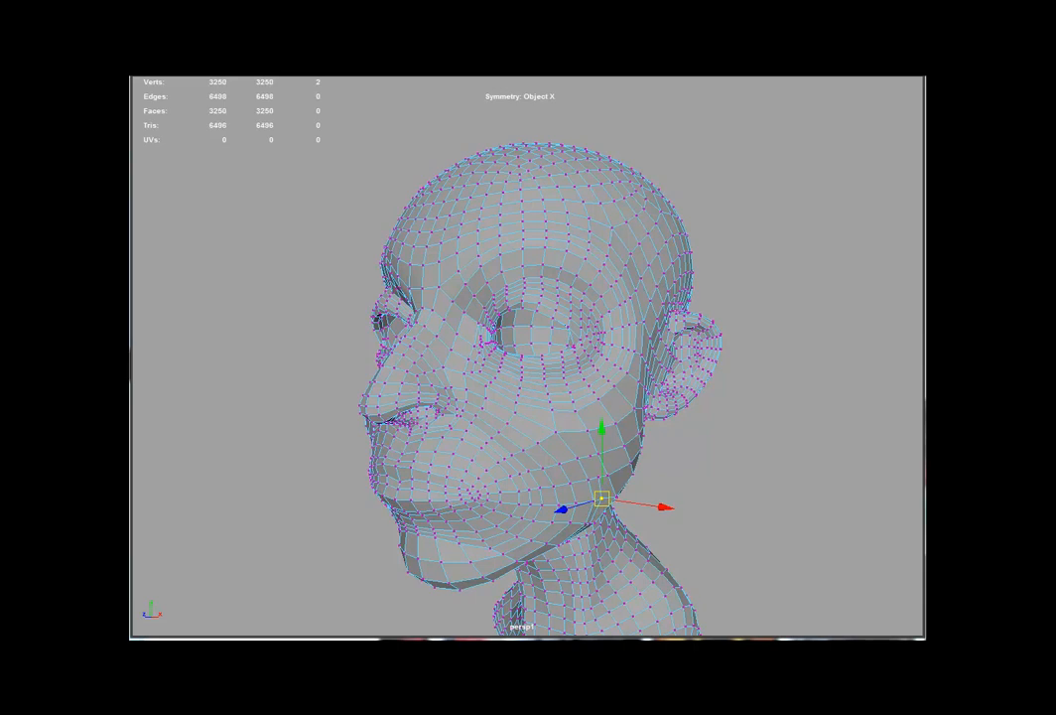
{"action": "key", "text": "ctrl+z"}
{"action": "key", "text": "ctrl+z"}
{"action": "key", "text": "ctrl+z"}
{"action": "key", "text": "ctrl+z"}
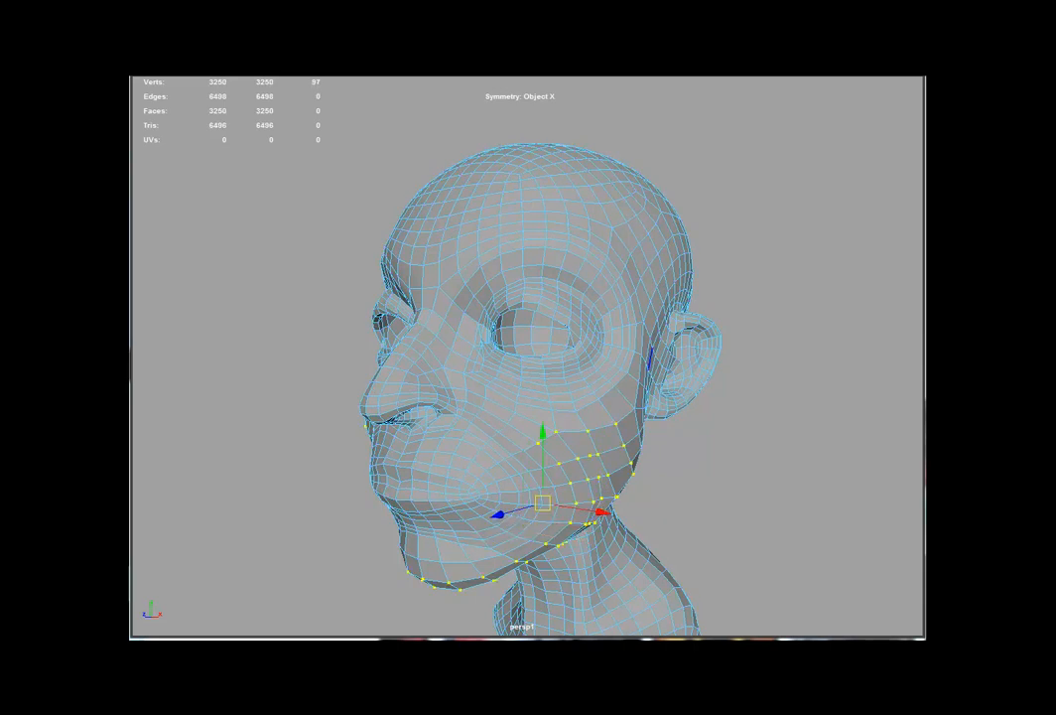
Step back through the edit history until the mesh has an open slit between the lips.
{"action": "key", "text": "ctrl+z"}
{"action": "key", "text": "ctrl+z"}
{"action": "key", "text": "ctrl+z"}
{"action": "key", "text": "ctrl+z"}
{"action": "key", "text": "ctrl+z"}
{"action": "key", "text": "ctrl+z"}
{"action": "key", "text": "ctrl+z"}
{"action": "key", "text": "ctrl+z"}
{"action": "key", "text": "ctrl+z"}
{"action": "key", "text": "ctrl+z"}
{"action": "key", "text": "ctrl+z"}
{"action": "key", "text": "ctrl+z"}
{"action": "key", "text": "ctrl+z"}
{"action": "key", "text": "ctrl+z"}
{"action": "key", "text": "ctrl+z"}
{"action": "key", "text": "ctrl+z"}
{"action": "key", "text": "ctrl+z"}
{"action": "key", "text": "ctrl+z"}
{"action": "key", "text": "ctrl+z"}
{"action": "key", "text": "ctrl+z"}
{"action": "key", "text": "ctrl+z"}
{"action": "key", "text": "ctrl+z"}
{"action": "key", "text": "ctrl+z"}
{"action": "key", "text": "ctrl+z"}
{"action": "key", "text": "ctrl+z"}
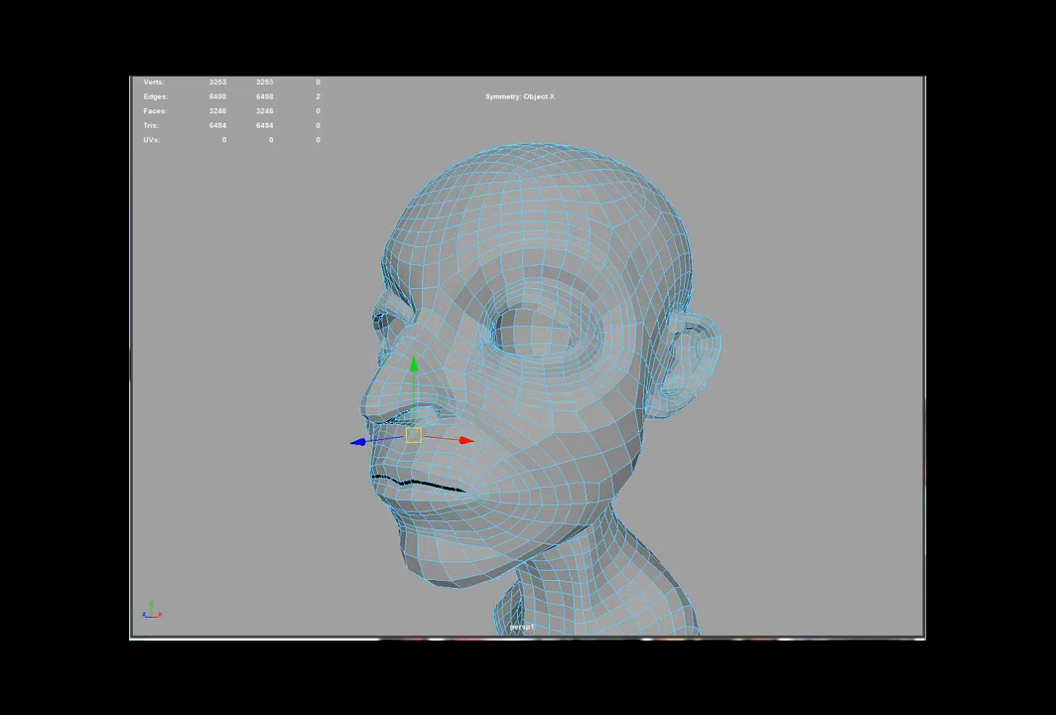
Undo the earlier edge edits between the upper lip and the nostril.
{"action": "key", "text": "ctrl+z"}
{"action": "key", "text": "ctrl+z"}
{"action": "key", "text": "ctrl+z"}
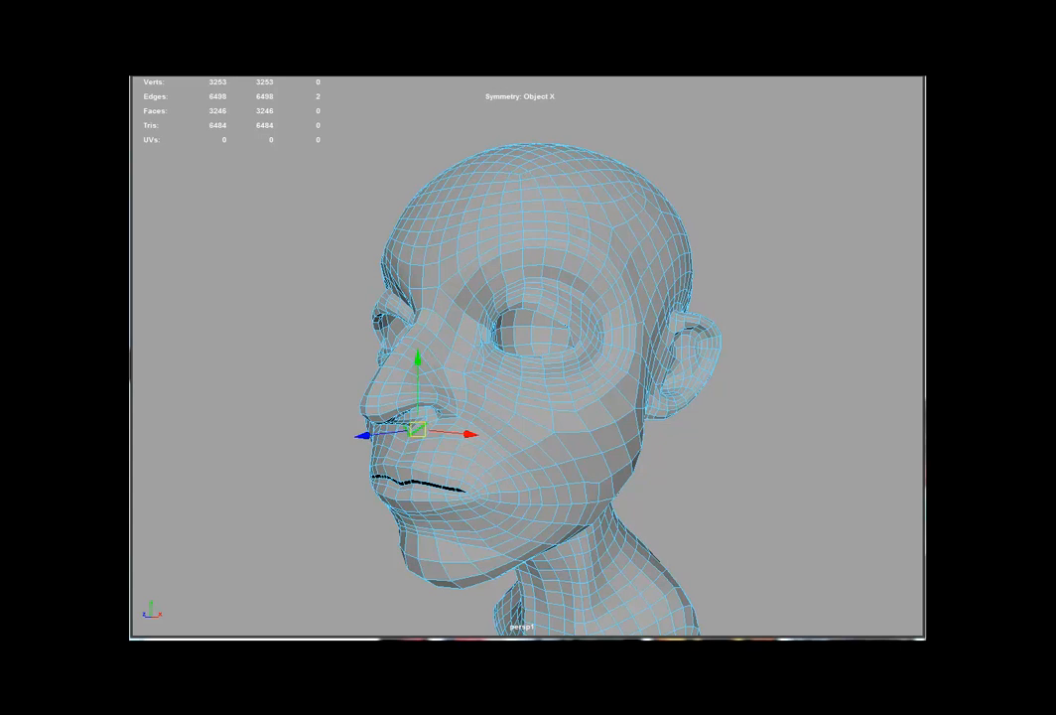
{"action": "key", "text": "ctrl+z"}
{"action": "key", "text": "ctrl+z"}
{"action": "key", "text": "ctrl+z"}
{"action": "key", "text": "ctrl+z"}
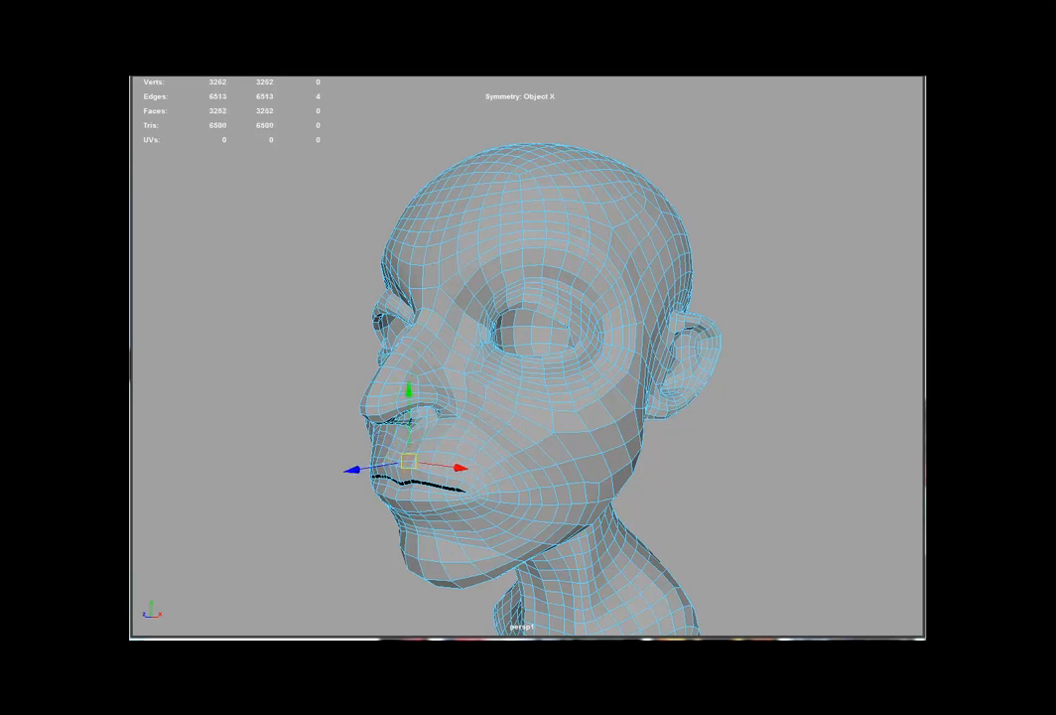
{"action": "key", "text": "ctrl+z"}
{"action": "key", "text": "ctrl+z"}
{"action": "key", "text": "ctrl+z"}
{"action": "key", "text": "ctrl+z"}
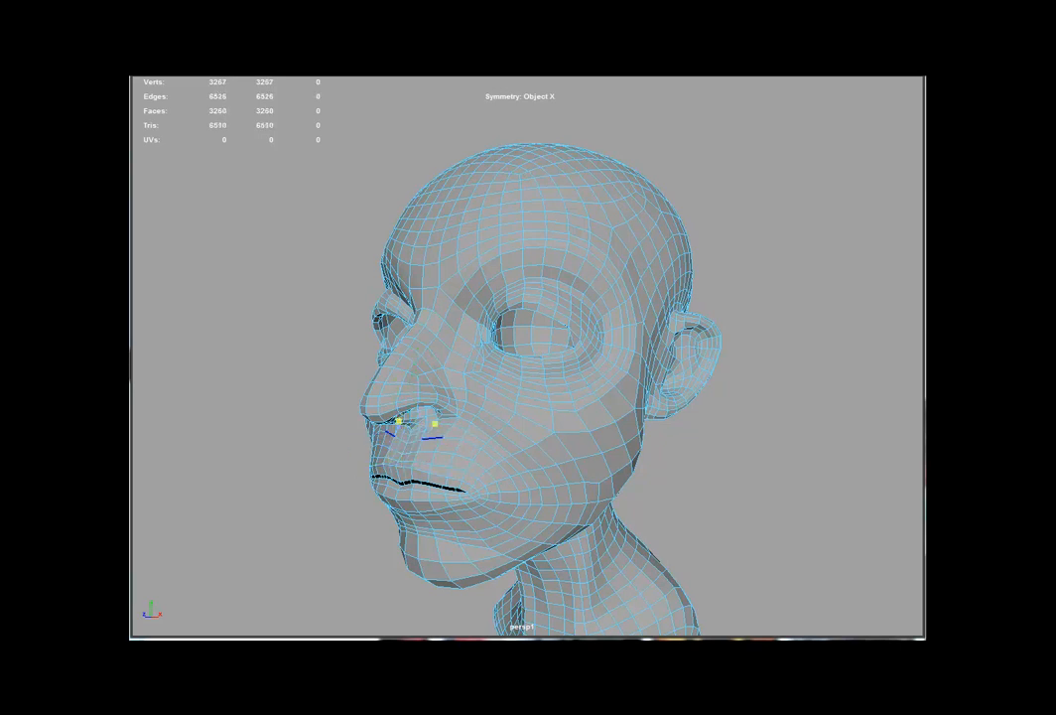
Undo the earlier cuts and edge edits under the nose and at the mouth corner.
{"action": "key", "text": "ctrl+z"}
{"action": "key", "text": "ctrl+z"}
{"action": "key", "text": "ctrl+z"}
{"action": "key", "text": "ctrl+z"}
{"action": "key", "text": "ctrl+z"}
{"action": "key", "text": "ctrl+z"}
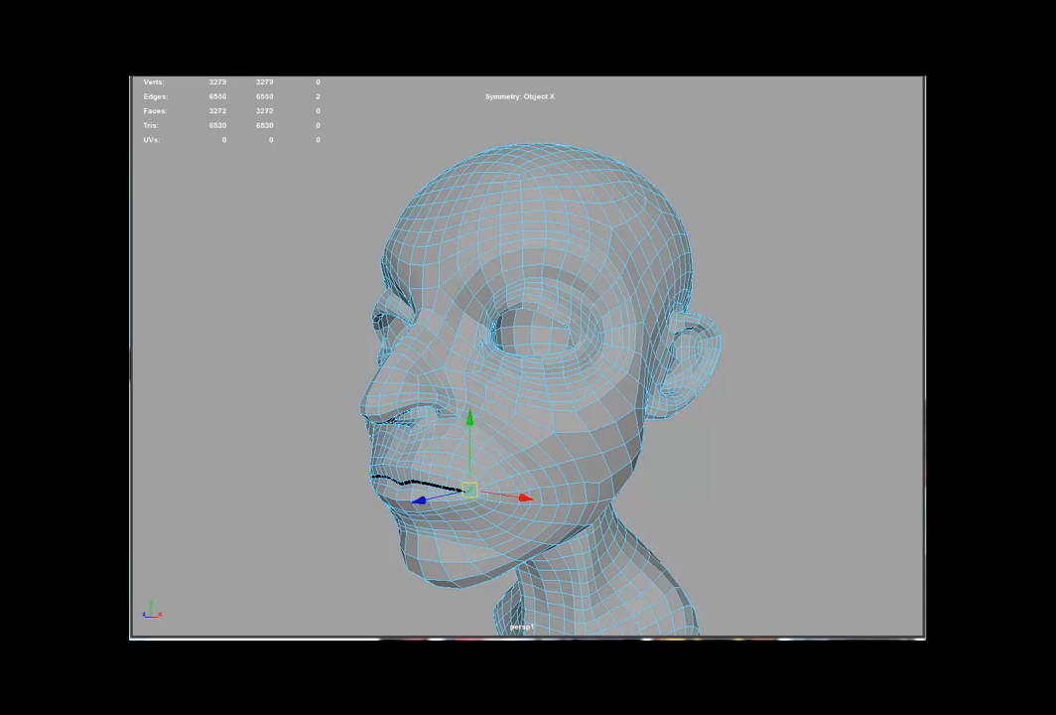
{"action": "key", "text": "ctrl+z"}
{"action": "key", "text": "ctrl+z"}
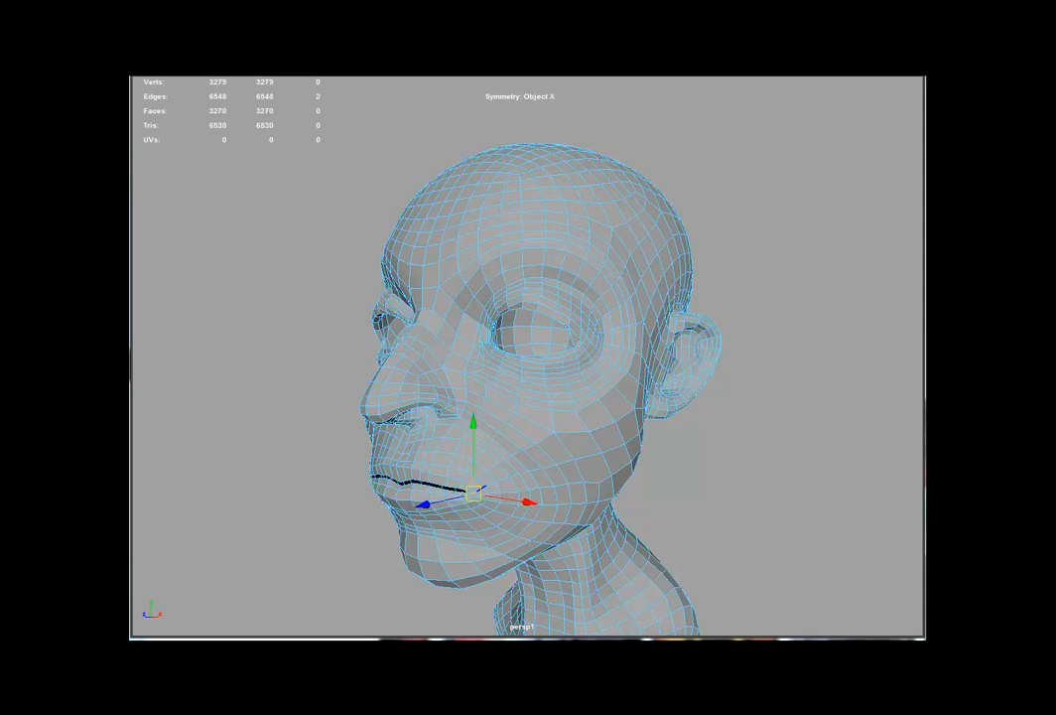
{"action": "key", "text": "ctrl+z"}
{"action": "key", "text": "ctrl+z"}
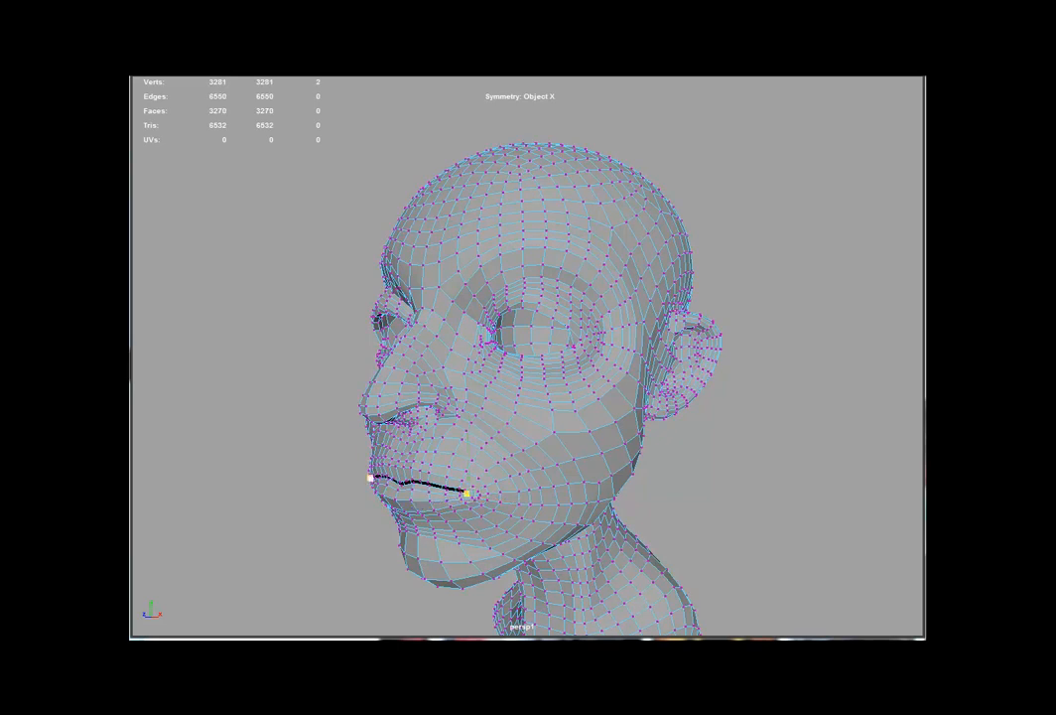
Undo further topology edits around the lips and the mouth corner.
{"action": "key", "text": "ctrl+z"}
{"action": "key", "text": "ctrl+z"}
{"action": "key", "text": "ctrl+z"}
{"action": "key", "text": "ctrl+z"}
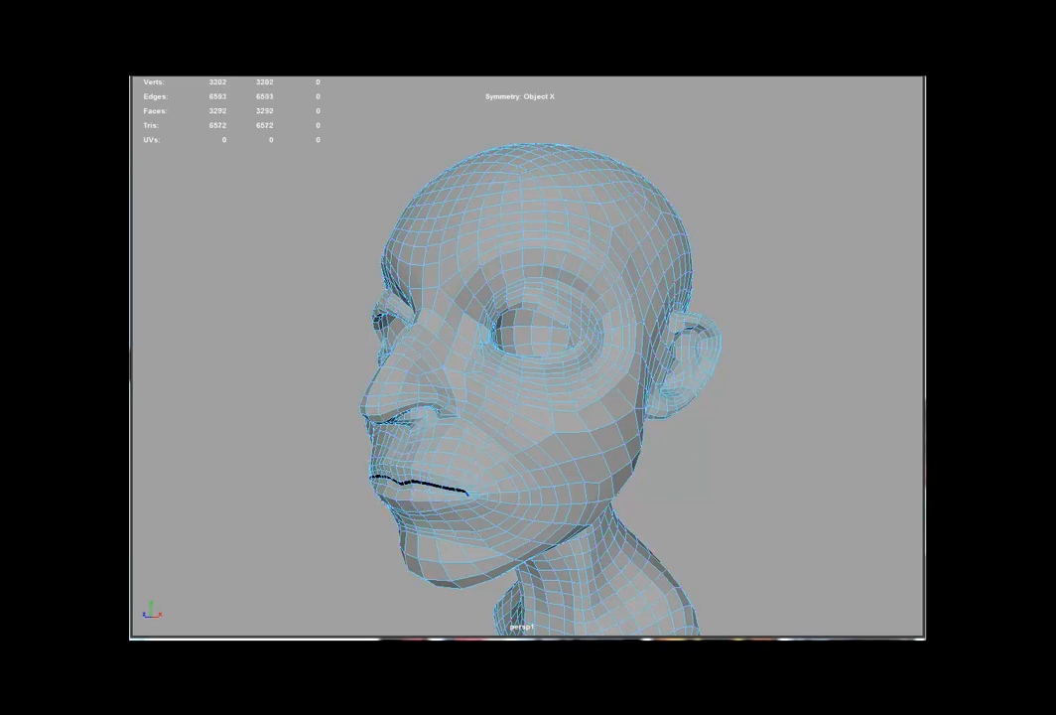
{"action": "key", "text": "ctrl+z"}
{"action": "key", "text": "ctrl+z"}
{"action": "key", "text": "ctrl+z"}
{"action": "key", "text": "ctrl+z"}
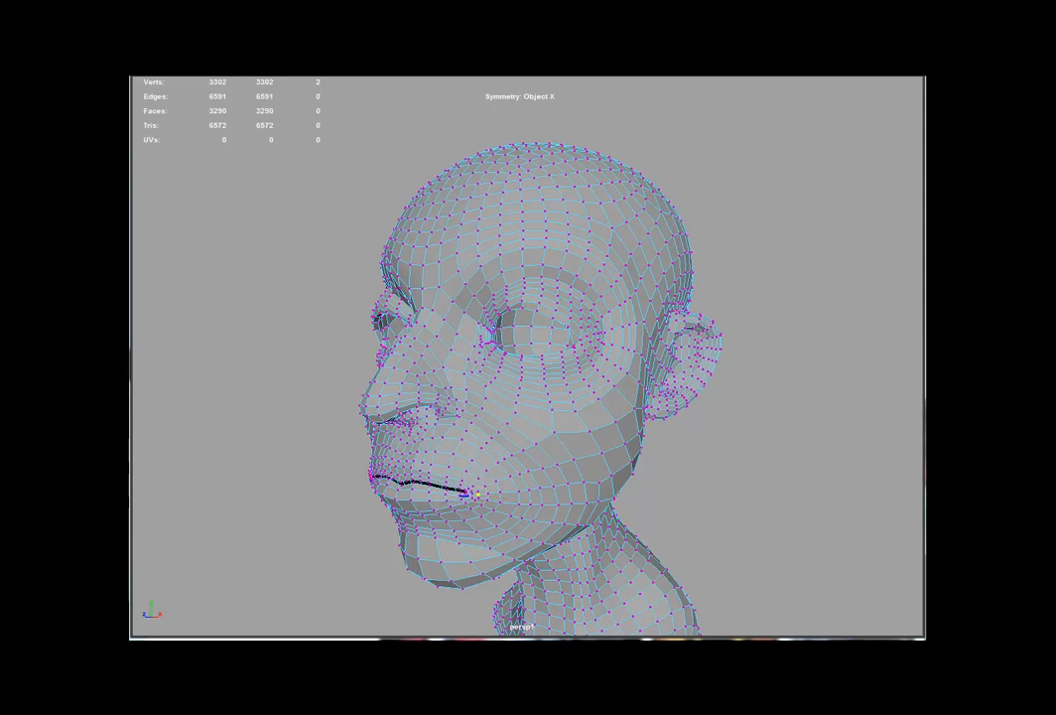
{"action": "key", "text": "ctrl+z"}
{"action": "key", "text": "ctrl+z"}
Edit the edges running across the lower cheek toward the jaw.
{"action": "left_click", "coordinate": [552, 408]}
{"action": "left_click", "coordinate": [533, 420]}
{"action": "left_click", "coordinate": [547, 455]}
{"action": "key", "text": "w"}
{"action": "left_click", "coordinate": [588, 457]}
{"action": "left_click", "coordinate": [598, 483]}
{"action": "key", "text": "w"}
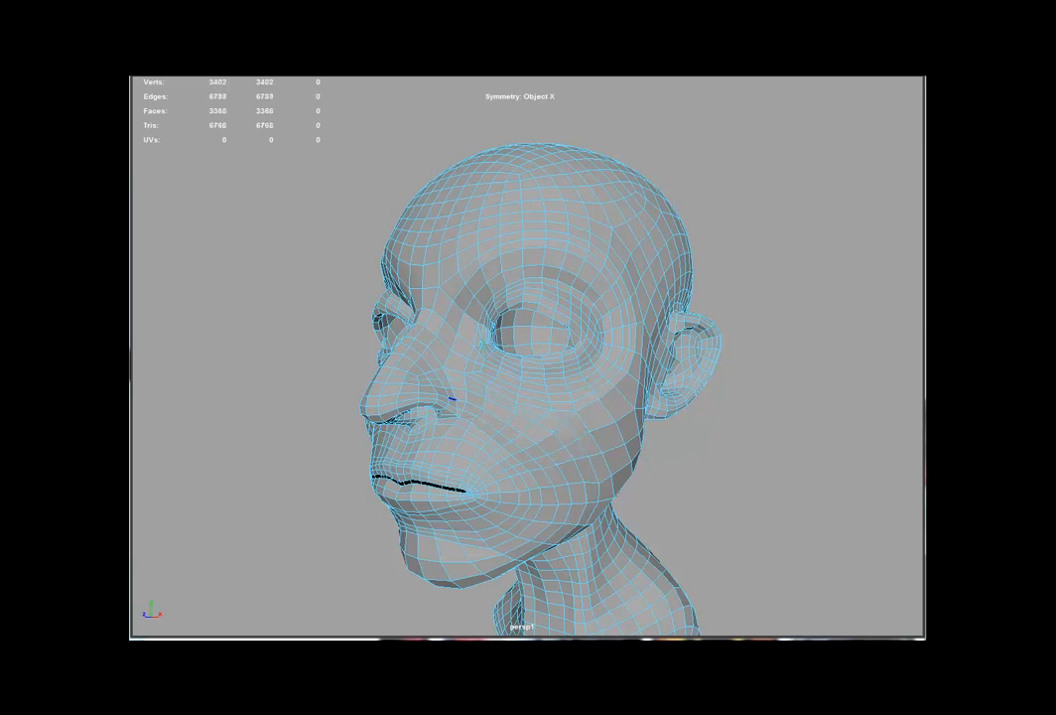
Select the lower cheek edge loop as vertices, grow the selection and return to object mode.
{"action": "double_click", "coordinate": [582, 447]}
{"action": "key", "text": "ctrl+F9"}
{"action": "key", "text": "shift+period"}
{"action": "key", "text": "F8"}
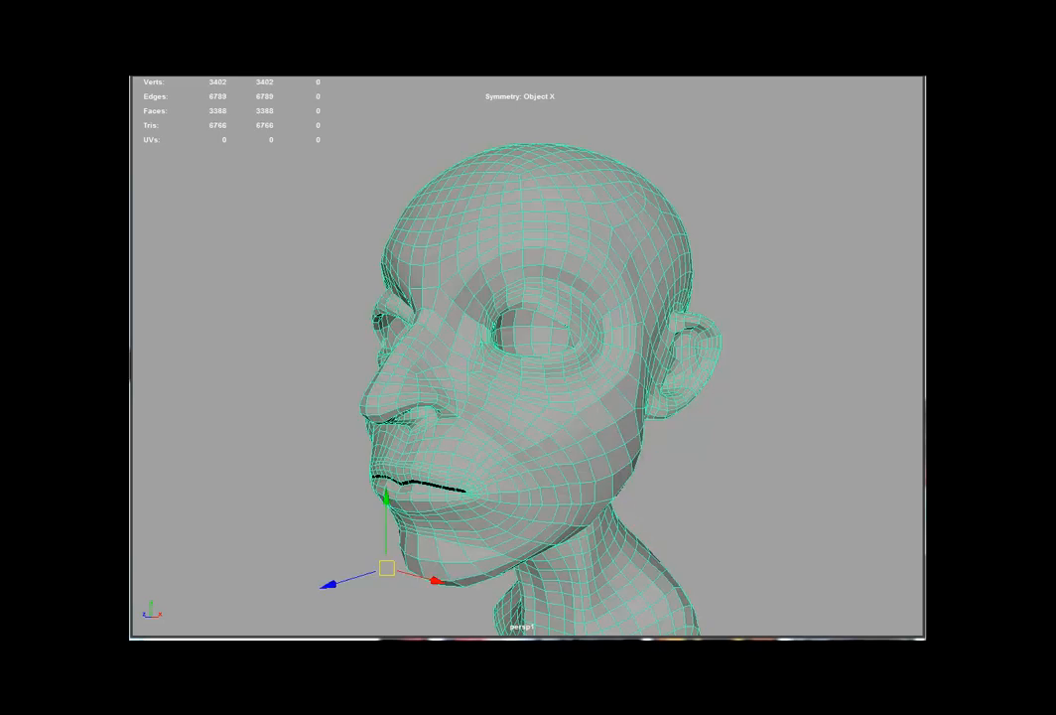
Select the edge loop beside the outer eye as vertices with a grown selection and repeat the last operation on it.
{"action": "key", "text": "F10"}
{"action": "double_click", "coordinate": [631, 335]}
{"action": "key", "text": "shift+period"}
{"action": "key", "text": "ctrl+F9"}
{"action": "key", "text": "g"}
{"action": "key", "text": "F8"}
{"action": "key", "text": "F10"}
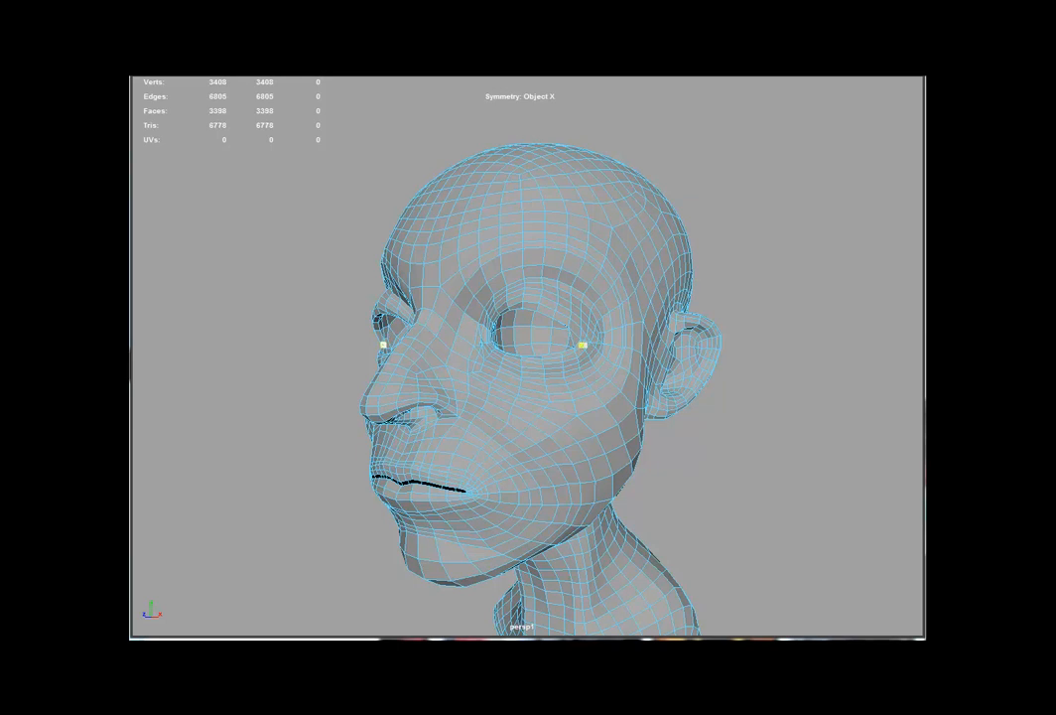
Move the vertex at the outer eye corner slightly outward and down.
{"action": "key", "text": "w"}
{"action": "key", "text": "F9"}
{"action": "left_click", "coordinate": [571, 331]}
{"action": "left_click_drag", "start_coordinate": [571, 331], "coordinate": [576, 338]}
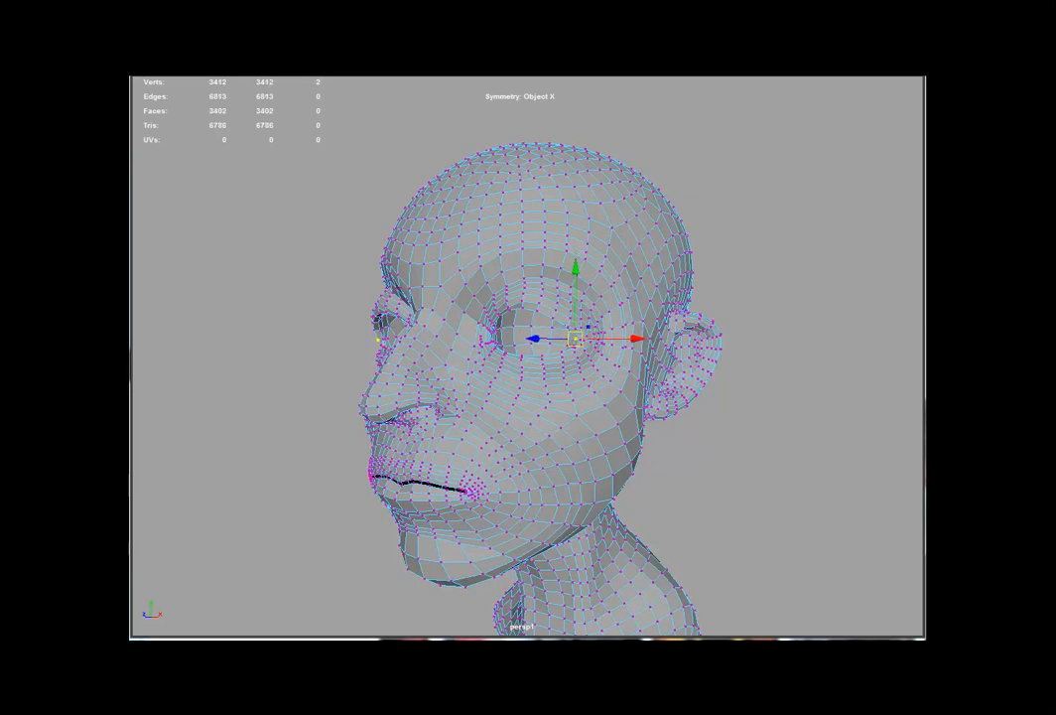
Undo the last vertex and edge edits at the outer eye corner.
{"action": "key", "text": "ctrl+z"}
{"action": "key", "text": "ctrl+z"}
{"action": "key", "text": "ctrl+z"}
{"action": "key", "text": "ctrl+z"}
{"action": "key", "text": "ctrl+z"}
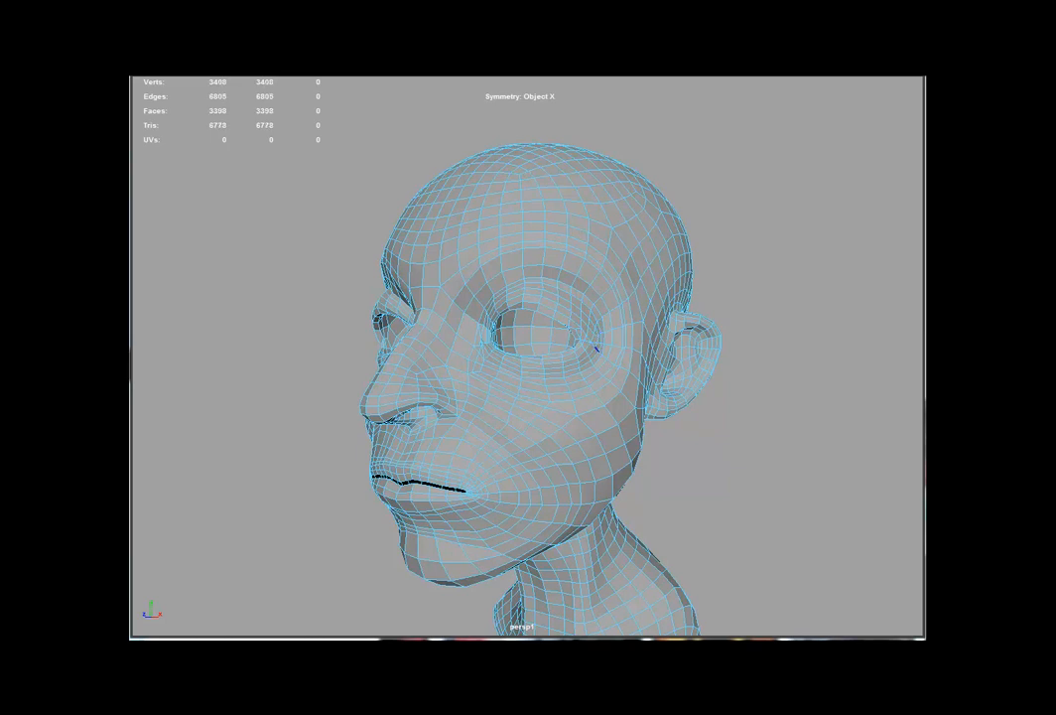
Rework the edges at the outer eye corner, shift the corner slightly downward and switch to vertex editing.
{"action": "key", "text": "Return"}
{"action": "left_click", "coordinate": [594, 327]}
{"action": "key", "text": "w"}
{"action": "left_click", "coordinate": [580, 342]}
{"action": "left_click_drag", "start_coordinate": [580, 342], "coordinate": [578, 346]}
{"action": "key", "text": "F9"}
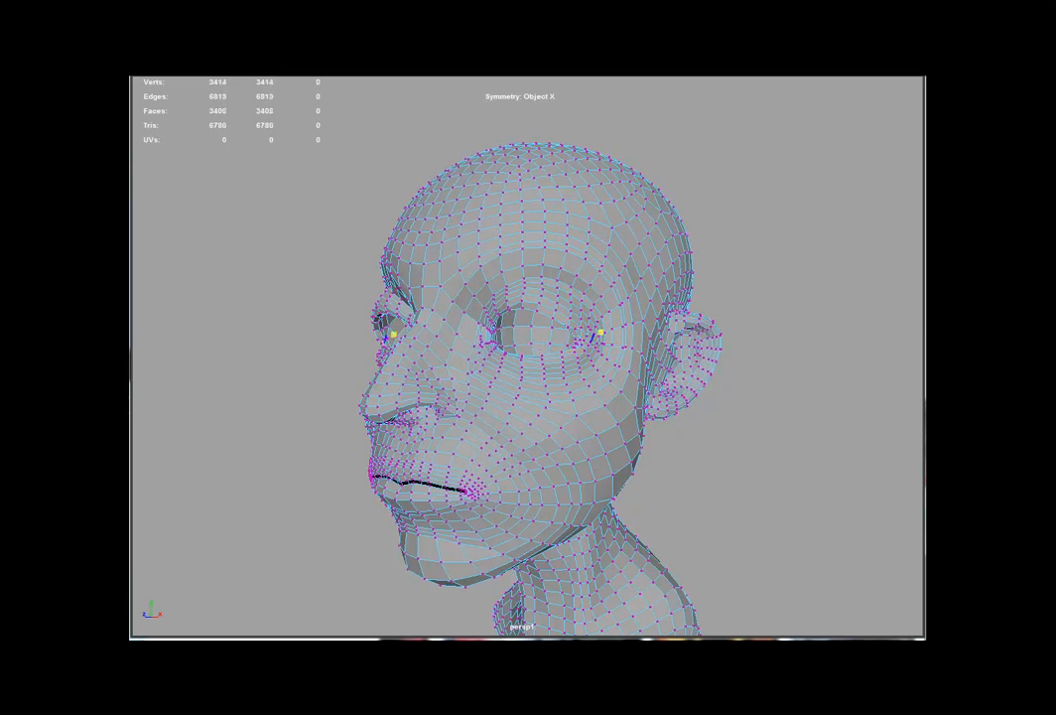
Undo the last edits at the outer eye corner and rework the edges just below it.
{"action": "key", "text": "ctrl+z"}
{"action": "key", "text": "ctrl+z"}
{"action": "key", "text": "ctrl+z"}
{"action": "left_click", "coordinate": [587, 353]}
{"action": "left_click", "coordinate": [576, 350]}
{"action": "key", "text": "w"}
{"action": "key", "text": "g"}
Delete the surplus edges beside the outer eye corner.
{"action": "left_click", "coordinate": [588, 332]}
{"action": "key", "text": "Delete"}
{"action": "left_click", "coordinate": [585, 334]}
{"action": "key", "text": "Delete"}
{"action": "left_click", "coordinate": [589, 327]}
{"action": "key", "text": "g"}
Cut a new edge above the outer eye corner and delete the redundant edges around it.
{"action": "left_click", "coordinate": [581, 320]}
{"action": "key", "text": "w"}
{"action": "left_click", "coordinate": [578, 329]}
{"action": "key", "text": "Delete"}
{"action": "left_click", "coordinate": [589, 326]}
{"action": "key", "text": "Delete"}
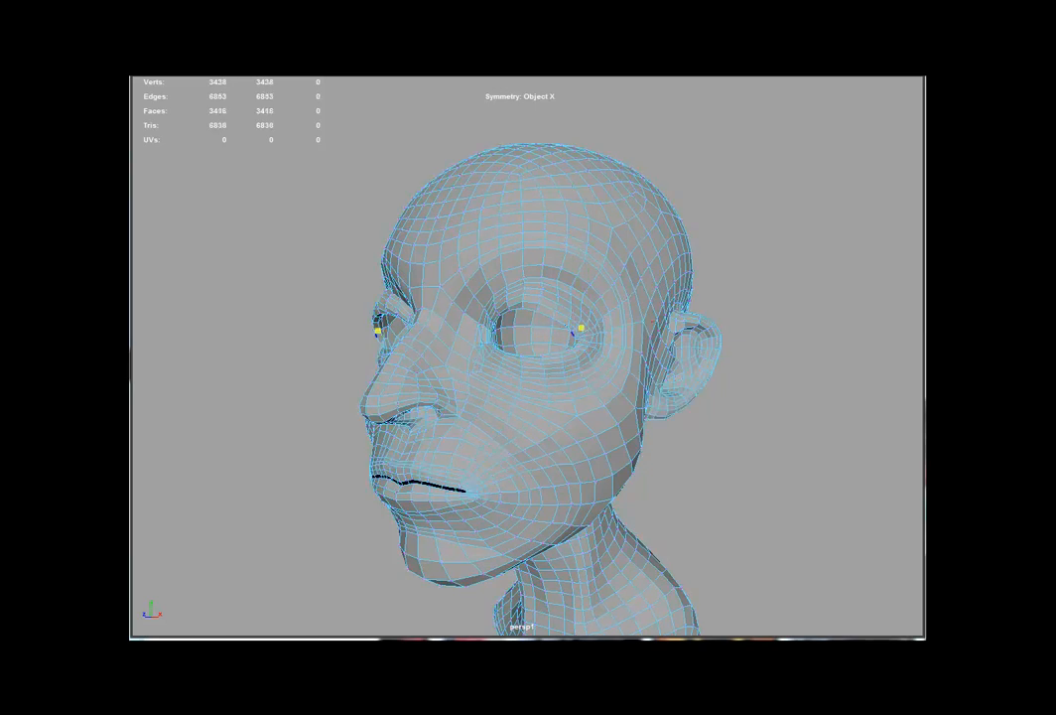
{"action": "key", "text": "w"}
{"action": "key", "text": "Delete"}
Try a vertex adjustment at the outer eye corner and undo the last edits.
{"action": "key", "text": "F9"}
{"action": "left_click", "coordinate": [515, 345]}
{"action": "left_click", "coordinate": [536, 331]}
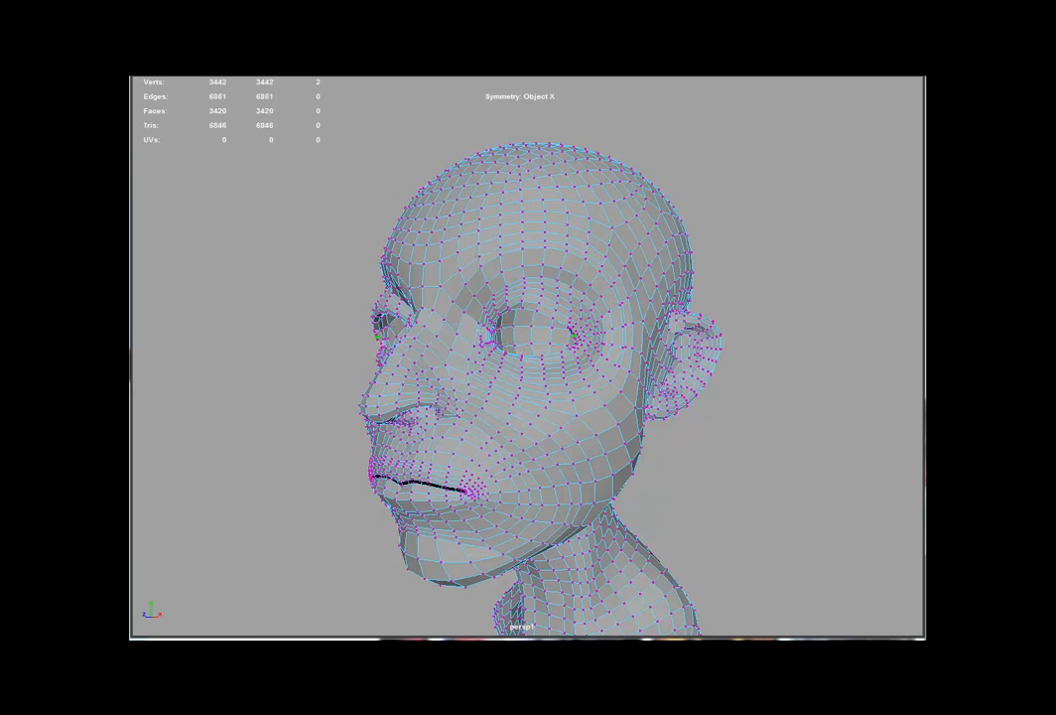
{"action": "key", "text": "ctrl+z"}
{"action": "key", "text": "ctrl+z"}
{"action": "key", "text": "ctrl+z"}
Insert an edge loop through the upper eyelid with the Multi-Cut tool.
{"action": "key", "text": "F10"}
{"action": "left_click", "coordinate": [554, 313]}
{"action": "key", "text": "ctrl+shift+x"}
{"action": "left_click", "coordinate": [554, 314], "text": "ctrl"}
Cut new edges around the outer eye corner, linking the upper and lower eyelid loops.
{"action": "left_click", "coordinate": [570, 325]}
{"action": "left_click", "coordinate": [585, 339]}
{"action": "left_click", "coordinate": [574, 338]}
{"action": "left_click", "coordinate": [577, 344]}
{"action": "left_click", "coordinate": [590, 347]}
{"action": "right_click", "coordinate": [589, 346]}
{"action": "left_click", "coordinate": [573, 332]}
{"action": "left_click", "coordinate": [591, 322]}
{"action": "key", "text": "Return"}
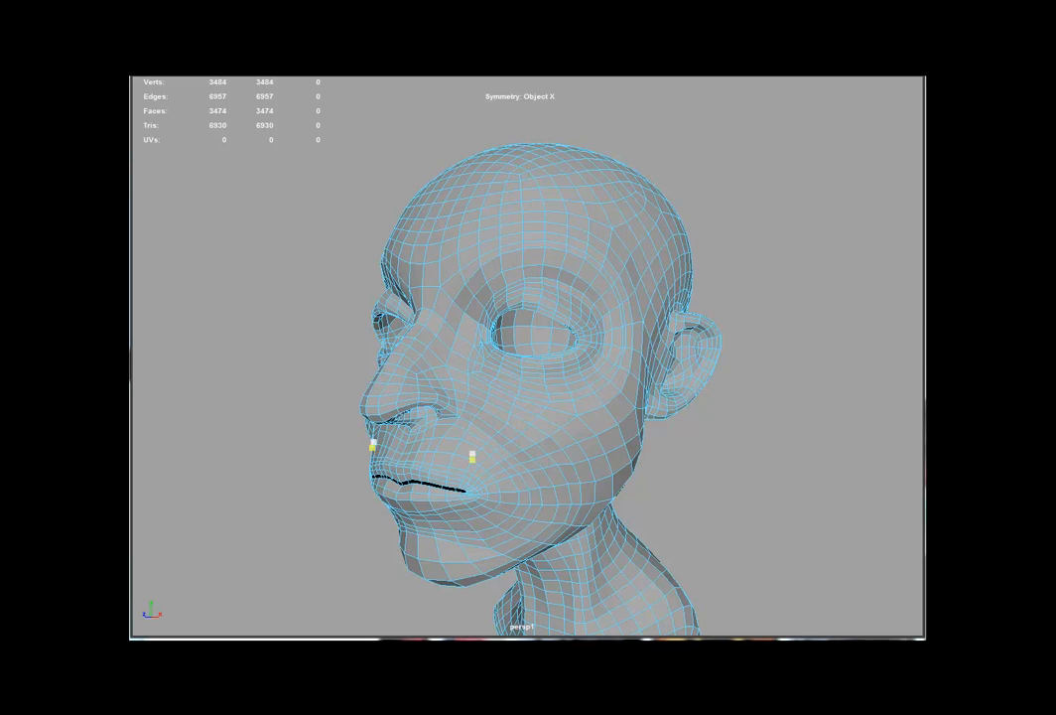
Cut a short edge line beneath the nostril wing toward the cheek.
{"action": "key", "text": "w"}
{"action": "left_click", "coordinate": [441, 422]}
{"action": "left_click", "coordinate": [449, 422]}
{"action": "left_click", "coordinate": [454, 421]}
{"action": "key", "text": "y"}
{"action": "left_click", "coordinate": [456, 418]}
{"action": "key", "text": "Return"}
{"action": "key", "text": "Return"}
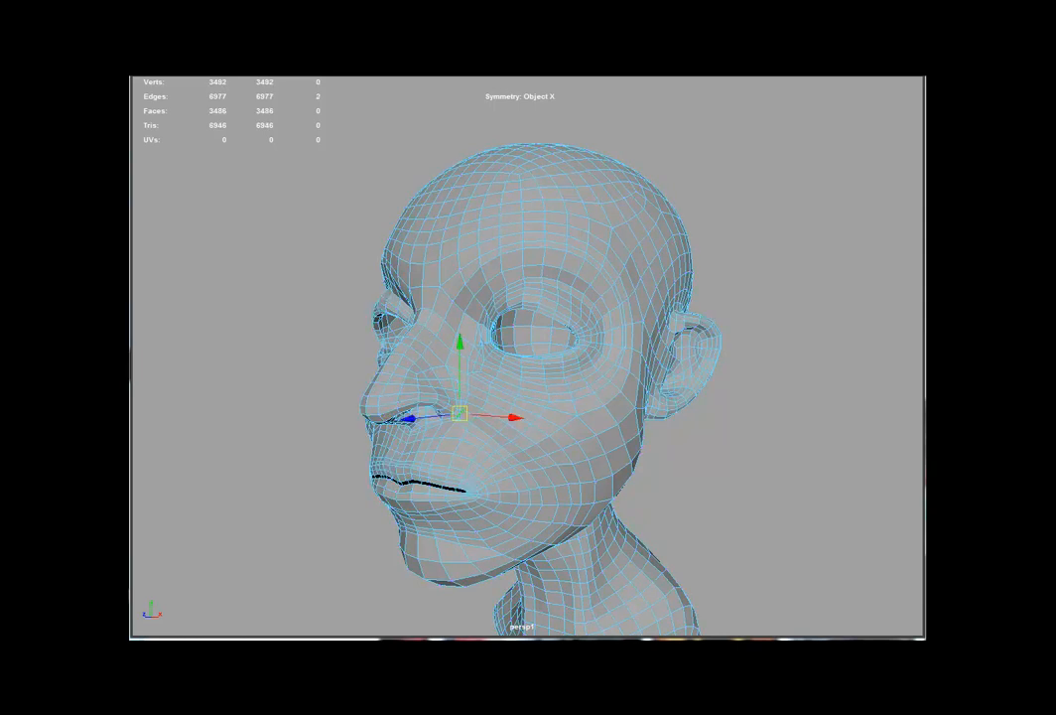
Cut a new edge upward along the fold between the nostril wing and the cheek.
{"action": "key", "text": "Return"}
{"action": "key", "text": "y"}
{"action": "left_click", "coordinate": [450, 427]}
{"action": "left_click", "coordinate": [460, 402]}
{"action": "key", "text": "Return"}
{"action": "key", "text": "y"}
{"action": "key", "text": "Return"}
{"action": "key", "text": "y"}
Cut new edges along the side of the nose, from above the nostril wing toward the bridge.
{"action": "left_click", "coordinate": [431, 368]}
{"action": "left_click", "coordinate": [448, 381]}
{"action": "key", "text": "Return"}
{"action": "left_click", "coordinate": [438, 379]}
{"action": "left_click", "coordinate": [406, 349]}
{"action": "key", "text": "Return"}
Adjust the vertices in the crease between the nostril wing and the cheek.
{"action": "key", "text": "F9"}
{"action": "left_click", "coordinate": [453, 383]}
{"action": "key", "text": "y"}
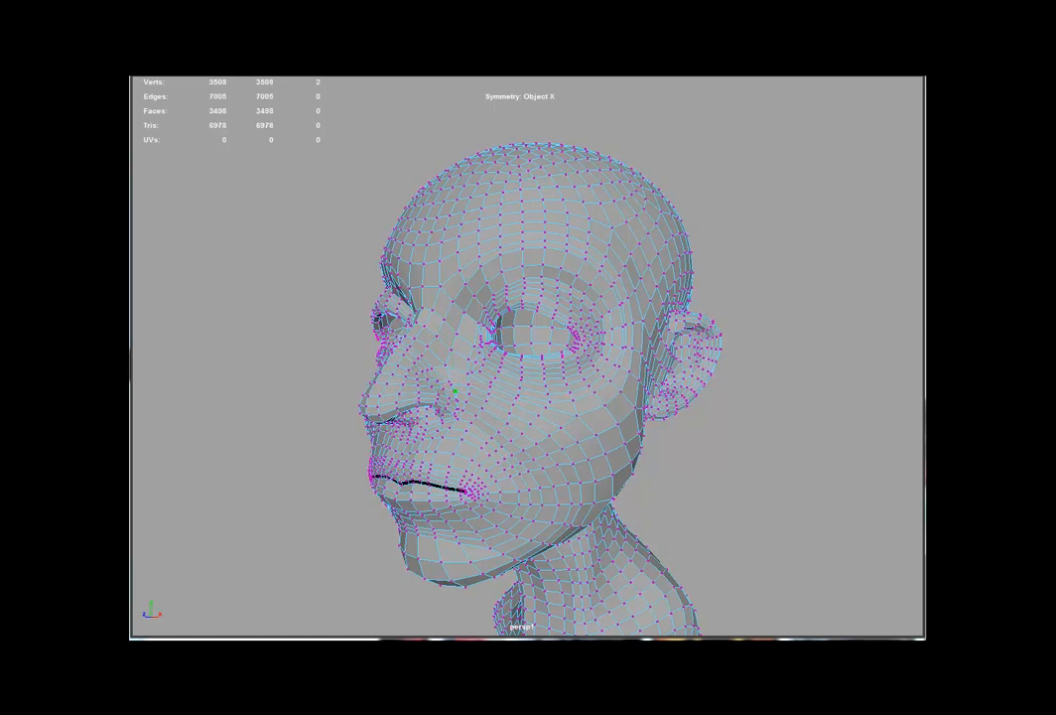
{"action": "left_click", "coordinate": [443, 418]}
{"action": "left_click", "coordinate": [451, 382]}
{"action": "left_click_drag", "start_coordinate": [449, 383], "coordinate": [450, 382]}
Check the head in smooth mesh preview and return to the unsmoothed display.
{"action": "key", "text": "F8"}
{"action": "key", "text": "3"}
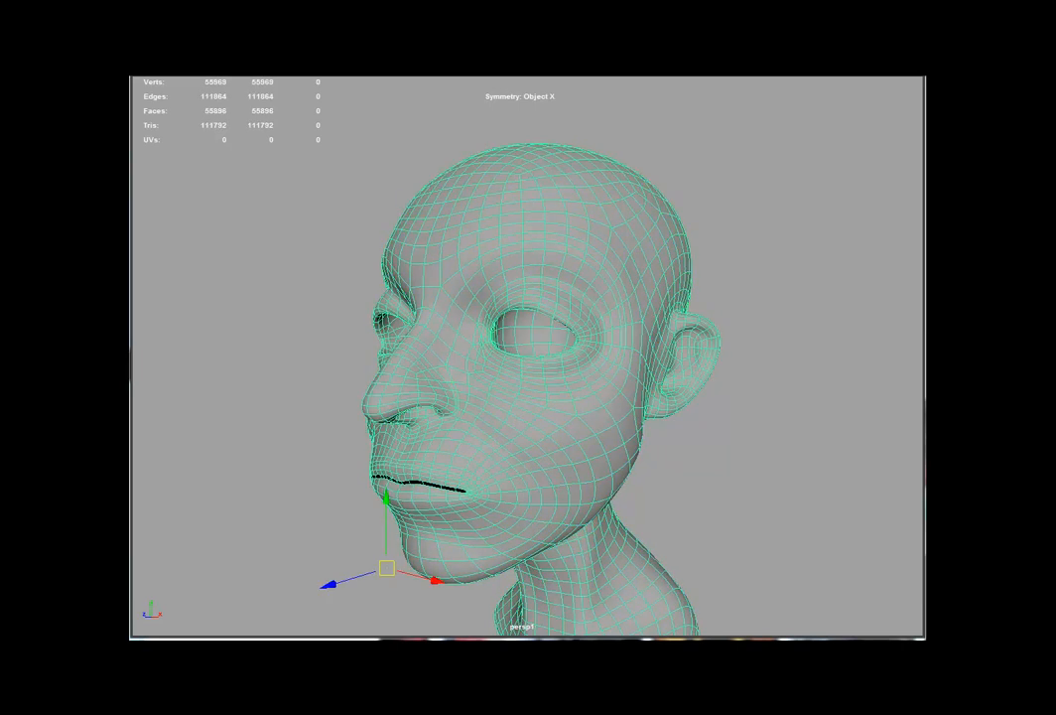
{"action": "key", "text": "F8"}
{"action": "key", "text": "F8"}
{"action": "key", "text": "F8"}
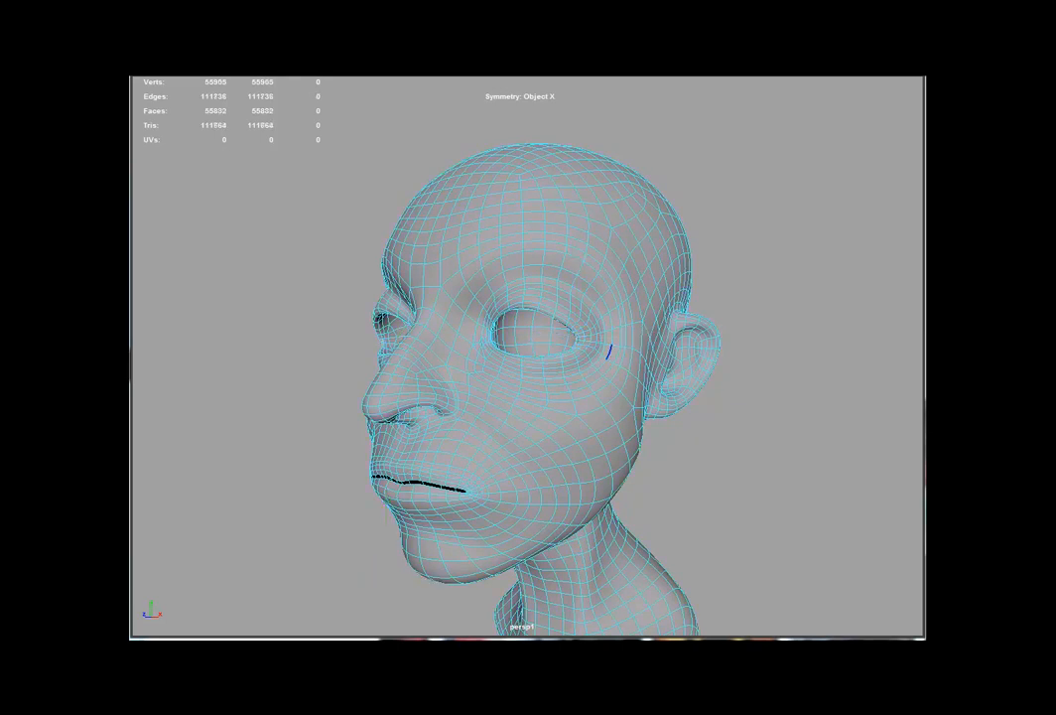
{"action": "key", "text": "1"}
Insert an edge loop at the outer eye corner and rework the edges around it.
{"action": "left_click", "coordinate": [572, 329], "text": "ctrl"}
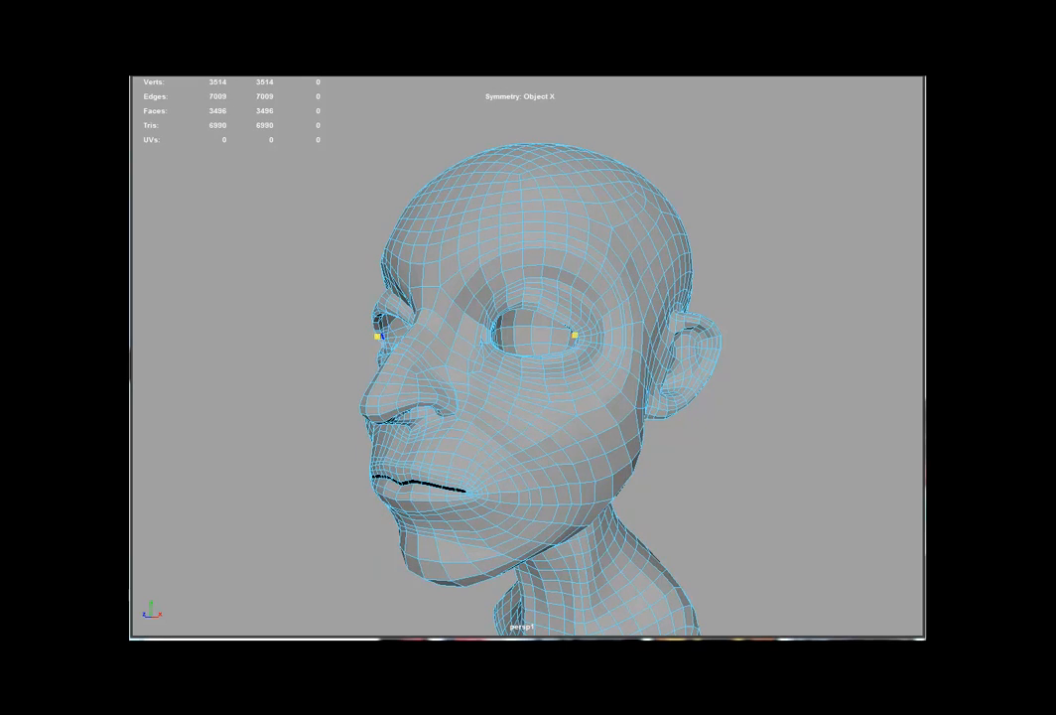
{"action": "left_click", "coordinate": [577, 335]}
{"action": "left_click", "coordinate": [585, 351]}
{"action": "key", "text": "w"}
{"action": "left_click", "coordinate": [583, 351]}
{"action": "left_click", "coordinate": [585, 347]}
{"action": "left_click", "coordinate": [583, 326]}
{"action": "left_click", "coordinate": [583, 334]}
Cut a new edge line from below the inner eye down the cheek to the upper lip.
{"action": "double_click", "coordinate": [512, 353]}
{"action": "key", "text": "q"}
{"action": "left_click", "coordinate": [478, 389]}
{"action": "left_click", "coordinate": [439, 482]}
{"action": "key", "text": "Return"}
Cut a new edge line from below the inner eye corner across the side of the nose to the bridge.
{"action": "left_click", "coordinate": [478, 370]}
{"action": "left_click", "coordinate": [449, 356]}
{"action": "left_click", "coordinate": [432, 340]}
{"action": "left_click", "coordinate": [421, 332]}
{"action": "left_click", "coordinate": [411, 329]}
{"action": "key", "text": "Return"}
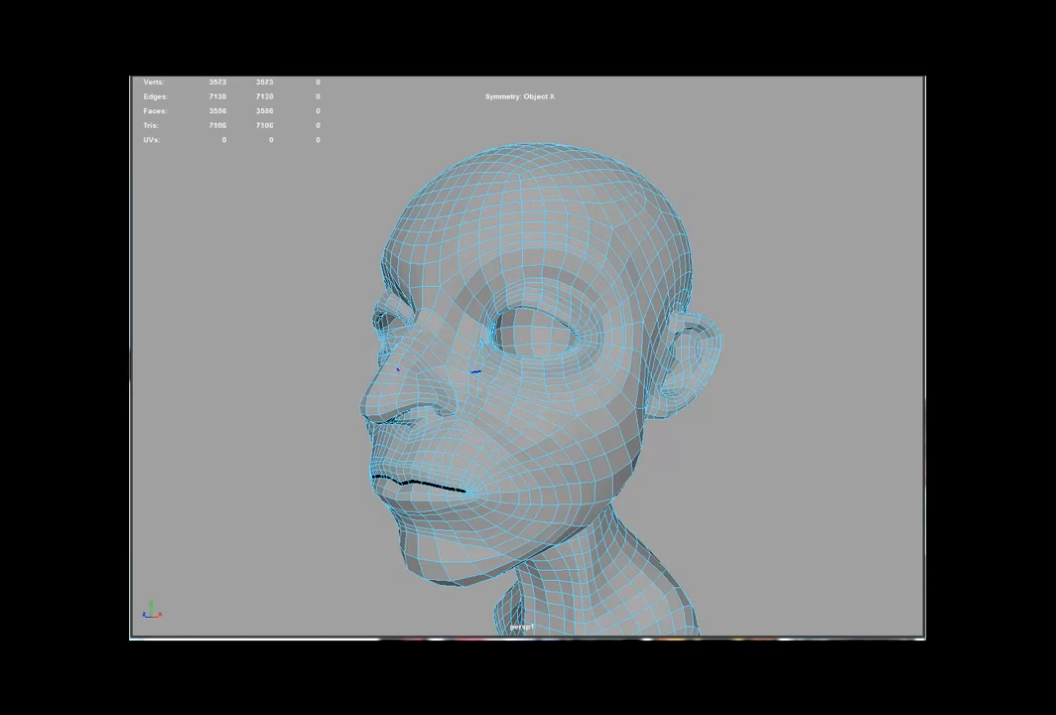
Cut a short edge from below the inner eye corner onto the upper side of the nose.
{"action": "left_click", "coordinate": [468, 369]}
{"action": "right_click_drag", "start_coordinate": [442, 309], "coordinate": [396, 308], "text": "shift"}
{"action": "left_click", "coordinate": [448, 361]}
{"action": "key", "text": "Return"}
Cut three edge lines from under the lower eyelid down across the cheek.
{"action": "left_click", "coordinate": [469, 364]}
{"action": "left_click", "coordinate": [474, 403]}
{"action": "key", "text": "Return"}
{"action": "left_click", "coordinate": [483, 364]}
{"action": "left_click", "coordinate": [483, 407]}
{"action": "key", "text": "Return"}
{"action": "left_click", "coordinate": [498, 371]}
{"action": "left_click", "coordinate": [463, 486]}
{"action": "key", "text": "Return"}
Select the edge lines under the eye across the cheek, switch to vertex editing and return to object mode.
{"action": "left_click", "coordinate": [550, 401]}
{"action": "key", "text": "w"}
{"action": "double_click", "coordinate": [556, 248]}
{"action": "double_click", "coordinate": [609, 372], "text": "shift"}
{"action": "double_click", "coordinate": [569, 422]}
{"action": "key", "text": "F9"}
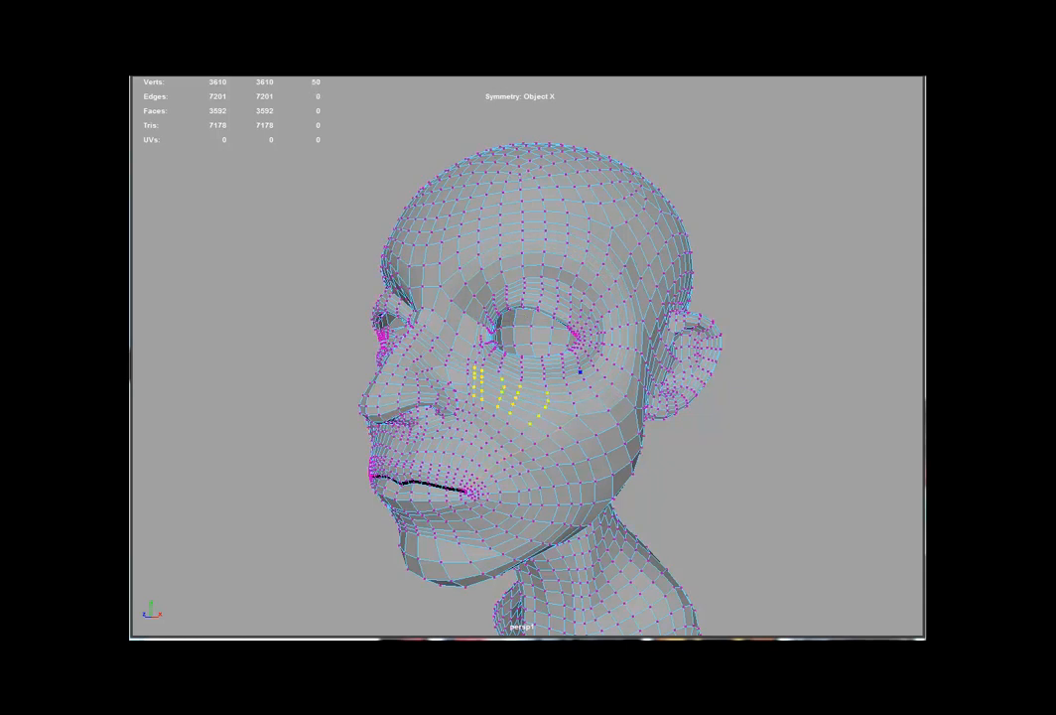
{"action": "left_click", "coordinate": [577, 417]}
{"action": "key", "text": "ctrl+F11"}
{"action": "key", "text": "F8"}
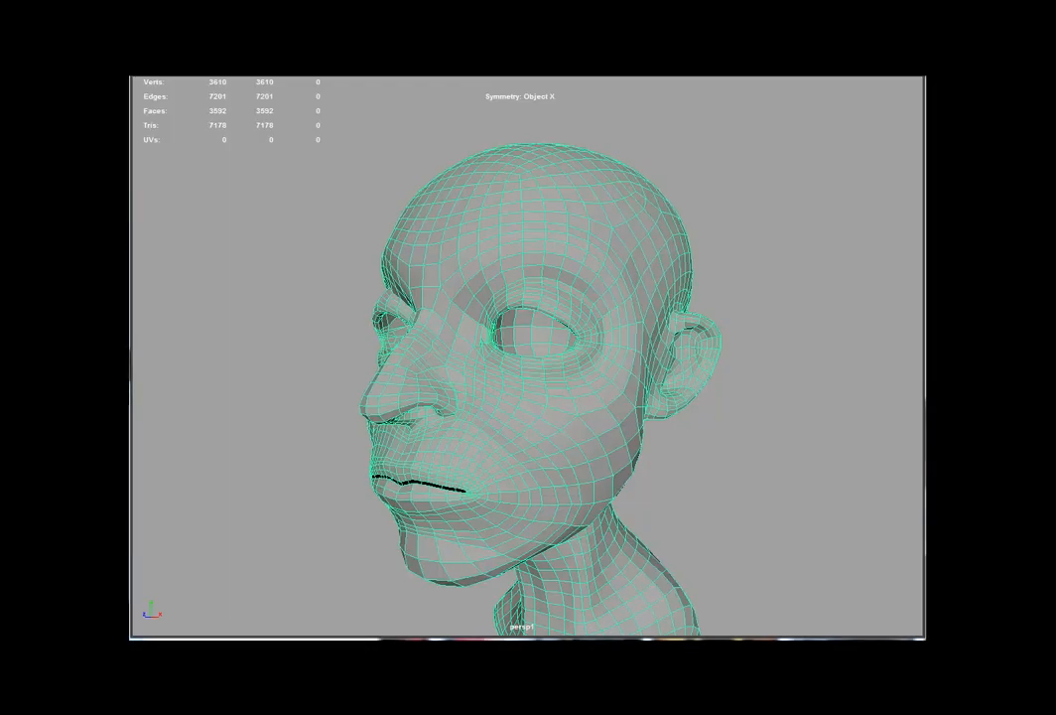
Cut a new edge along the lower eyelid from its inner part to the middle.
{"action": "left_click", "coordinate": [505, 349]}
{"action": "left_click", "coordinate": [537, 355]}
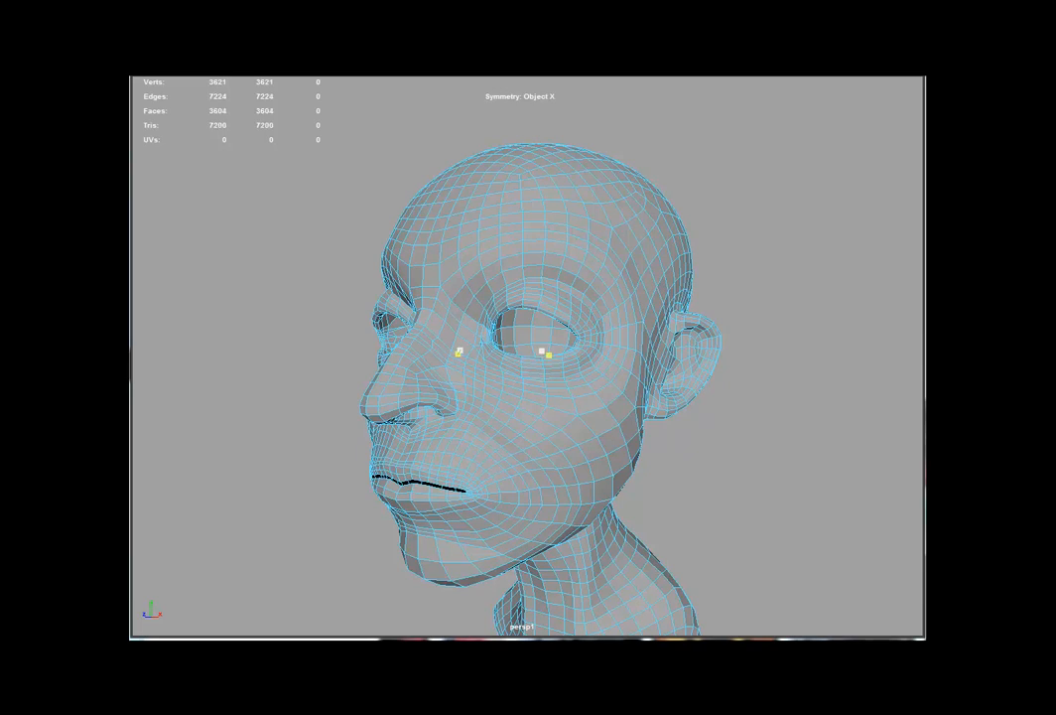
{"action": "key", "text": "Return"}
Cut two new edges between the side of the nose and the inner eye corner.
{"action": "left_click", "coordinate": [460, 328]}
{"action": "left_click", "coordinate": [475, 340]}
{"action": "key", "text": "Return"}
{"action": "left_click", "coordinate": [480, 352]}
{"action": "left_click", "coordinate": [491, 347]}
{"action": "key", "text": "Return"}
Insert an edge loop below the outer eye corner and delete the three surplus edges beside it.
{"action": "left_click", "coordinate": [586, 357], "text": "ctrl"}
{"action": "key", "text": "w"}
{"action": "left_click", "coordinate": [586, 348]}
{"action": "left_click", "coordinate": [578, 346], "text": "shift"}
{"action": "left_click", "coordinate": [584, 340], "text": "shift"}
{"action": "key", "text": "ctrl+Delete"}
Insert an edge loop below the inner eye corner and cut a short connecting edge there.
{"action": "left_click", "coordinate": [477, 356], "text": "ctrl"}
{"action": "left_click", "coordinate": [478, 356]}
{"action": "left_click", "coordinate": [486, 360]}
{"action": "key", "text": "Return"}
Undo the edge loop insertion at the outer eye corner and delete the unneeded edges there.
{"action": "left_click", "coordinate": [584, 336], "text": "ctrl"}
{"action": "key", "text": "ctrl+z"}
{"action": "left_click", "coordinate": [581, 335]}
{"action": "left_click_drag", "start_coordinate": [580, 335], "coordinate": [578, 331]}
{"action": "key", "text": "Delete"}
{"action": "key", "text": "Delete"}
Move the vertex at the inner eye corner slightly upward and leave vertex editing.
{"action": "key", "text": "F9"}
{"action": "left_click", "coordinate": [481, 343]}
{"action": "left_click_drag", "start_coordinate": [481, 344], "coordinate": [481, 341]}
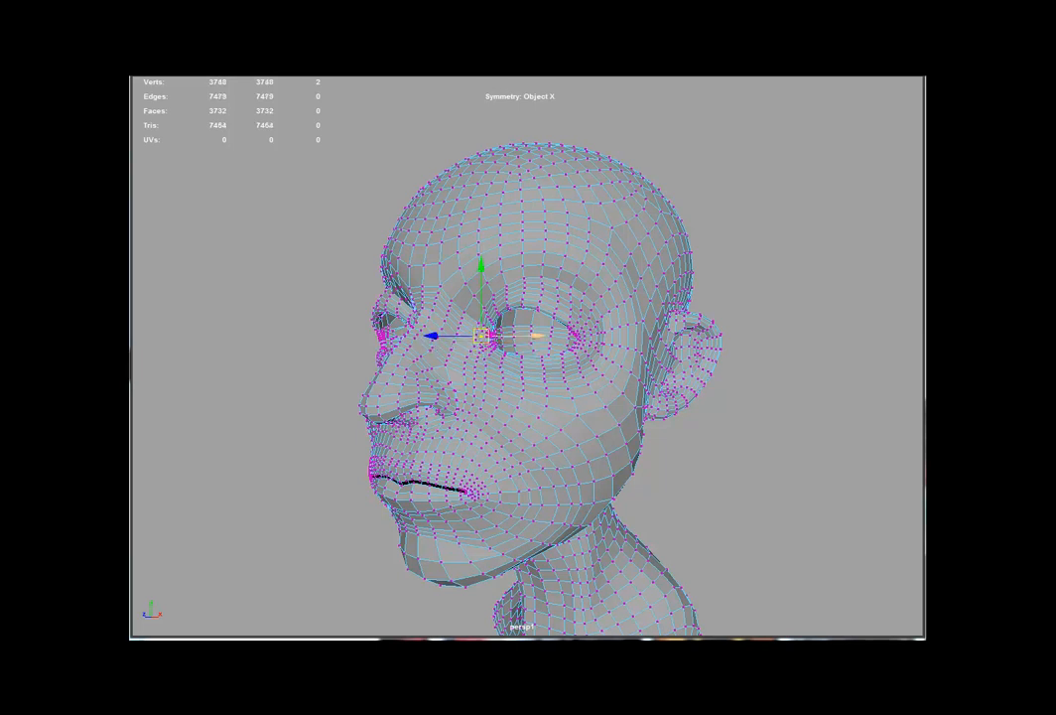
{"action": "key", "text": "F8"}
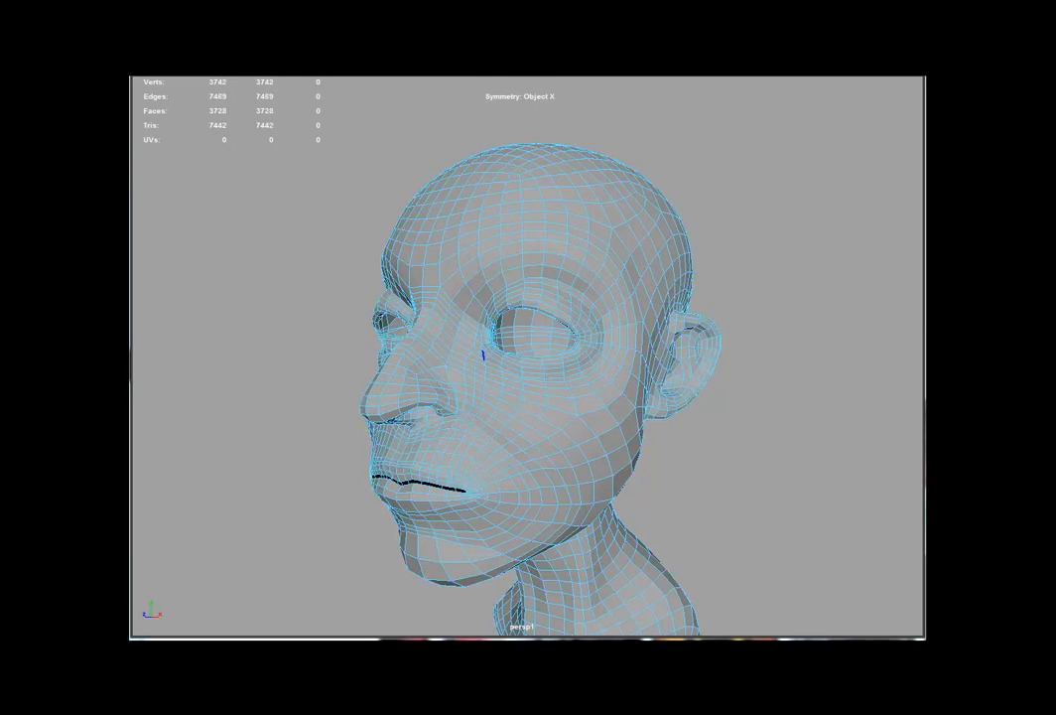
Delete the surplus edges just below the inner eye corner.
{"action": "key", "text": "Delete"}
{"action": "left_click", "coordinate": [481, 347]}
{"action": "left_click", "coordinate": [483, 356]}
{"action": "left_click", "coordinate": [485, 349], "text": "shift"}
{"action": "left_click", "coordinate": [485, 344], "text": "shift"}
{"action": "key", "text": "ctrl+Delete"}
{"action": "left_click", "coordinate": [481, 350]}
{"action": "left_click", "coordinate": [482, 349]}
Select a growing patch of the mesh below the inner eye corner and smooth it.
{"action": "left_click", "coordinate": [477, 372]}
{"action": "key", "text": "shift+period"}
{"action": "key", "text": "shift+period"}
{"action": "key", "text": "shift+period"}
{"action": "key", "text": "shift+period"}
{"action": "key", "text": "g"}
{"action": "key", "text": "g"}
Smooth the vertices across the nose bridge and side of the nose, starting from an expanded vertex selection.
{"action": "key", "text": "F9"}
{"action": "left_click", "coordinate": [395, 358]}
{"action": "key", "text": "shift+period"}
{"action": "key", "text": "shift+period"}
{"action": "key", "text": "shift+period"}
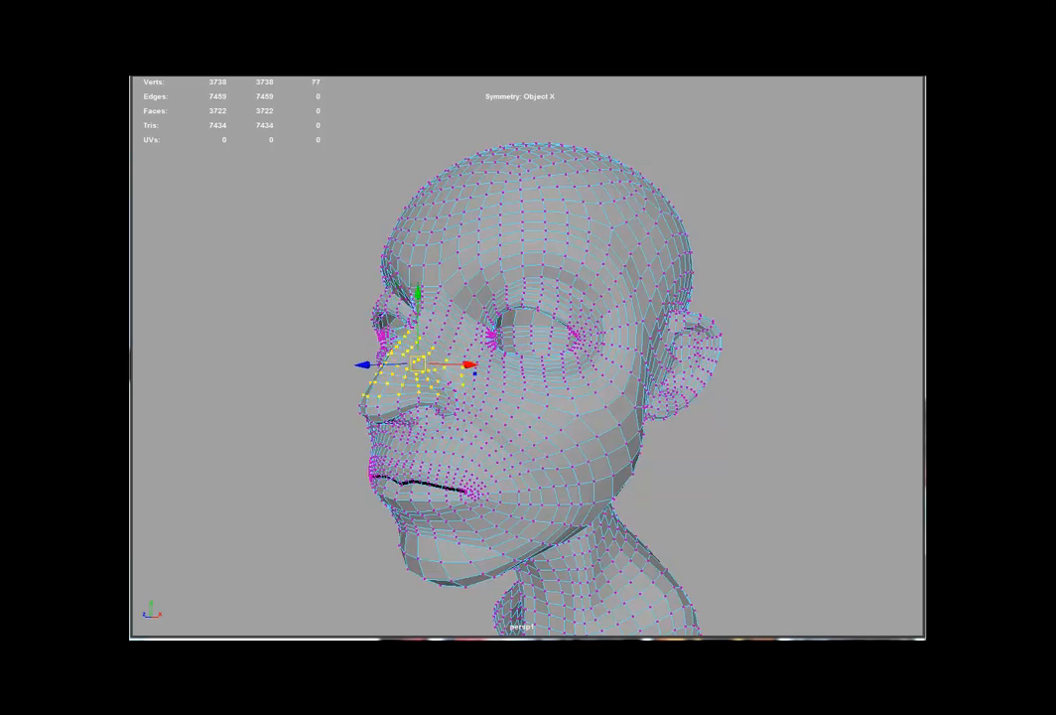
{"action": "key", "text": "g"}
{"action": "key", "text": "g"}
{"action": "key", "text": "F8"}
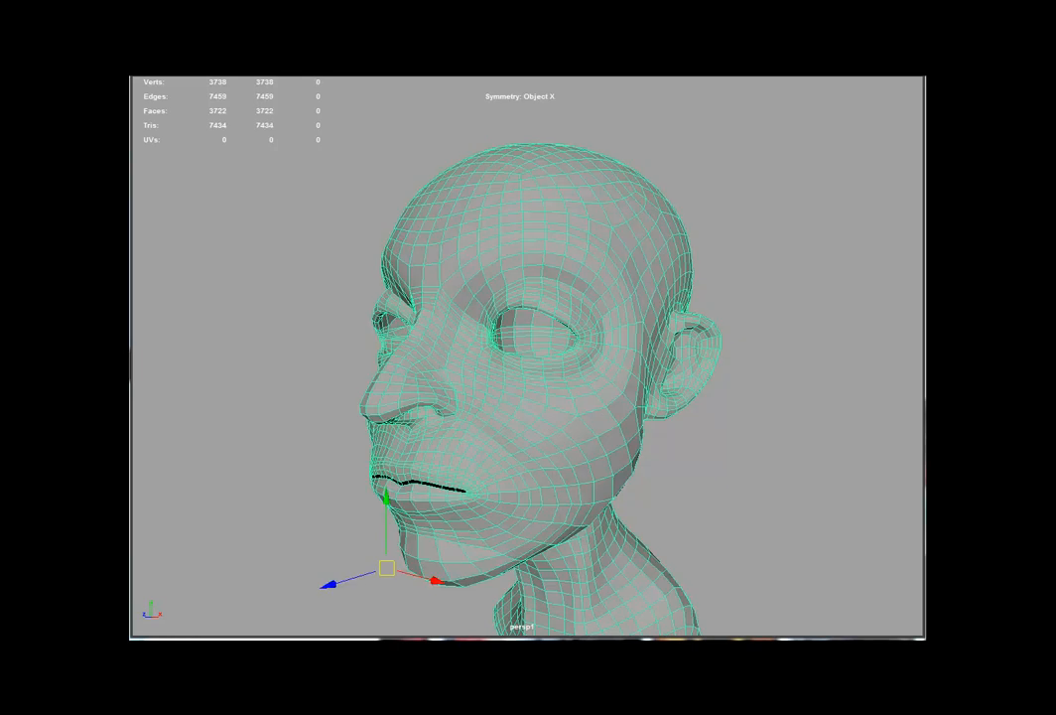
Merge the two neighbouring vertices at the outer eye corner.
{"action": "key", "text": "F9"}
{"action": "left_click", "coordinate": [579, 334]}
{"action": "left_click", "coordinate": [588, 336], "text": "shift"}
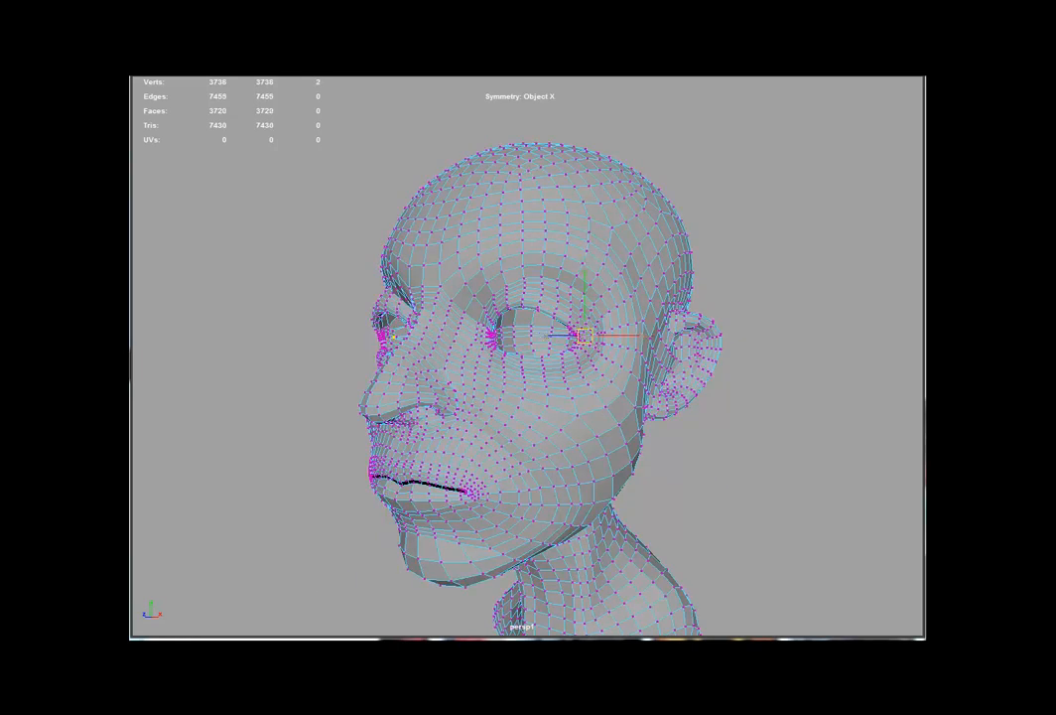
{"action": "key", "text": "g"}
{"action": "key", "text": "g"}
{"action": "key", "text": "F9"}
Delete the two surplus edges beside the outer eye corner.
{"action": "key", "text": "F10"}
{"action": "left_click", "coordinate": [585, 334]}
{"action": "key", "text": "Delete"}
{"action": "left_click", "coordinate": [585, 326]}
{"action": "key", "text": "Delete"}
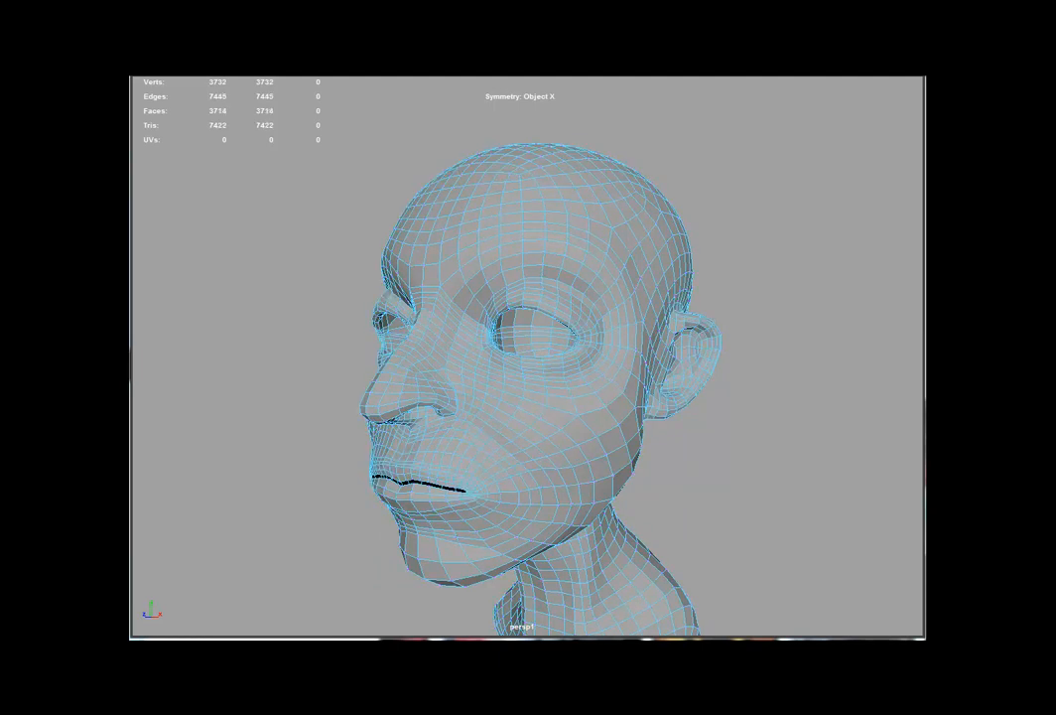
Insert an edge loop above the outer eye corner and cut a short connecting edge there.
{"action": "left_click", "coordinate": [583, 326], "text": "ctrl"}
{"action": "left_click", "coordinate": [592, 327]}
{"action": "left_click", "coordinate": [578, 328]}
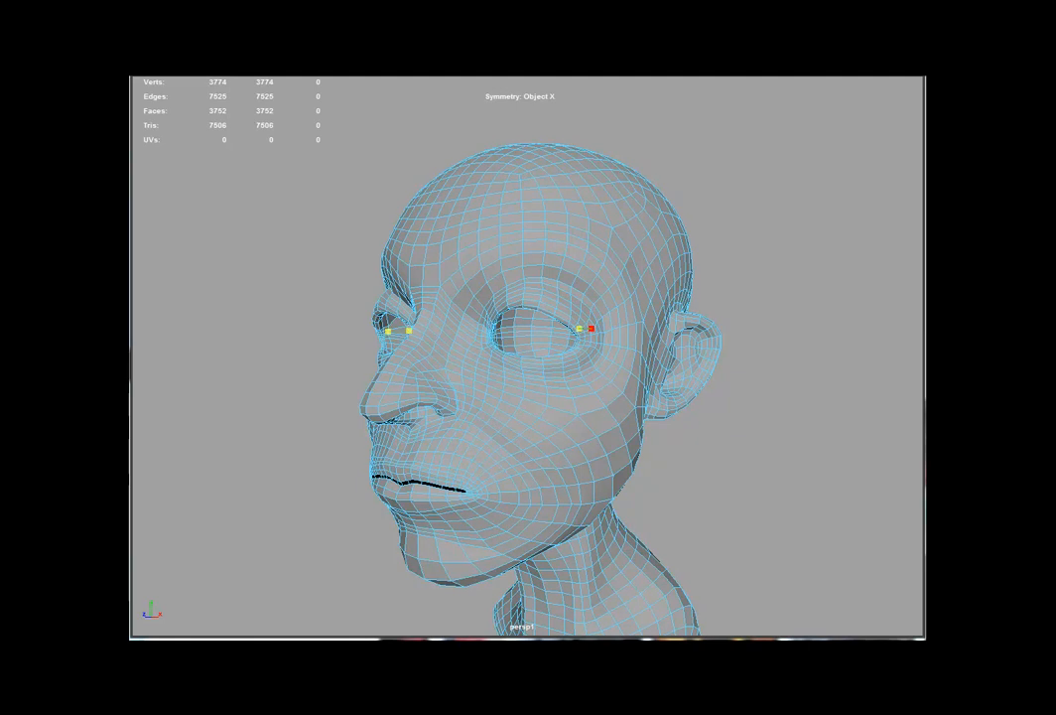
Cut short edges at the inner brow and insert an edge loop down the nose bridge to the upper lip.
{"action": "left_click", "coordinate": [468, 305]}
{"action": "key", "text": "Return"}
{"action": "left_click", "coordinate": [430, 286]}
{"action": "key", "text": "Return"}
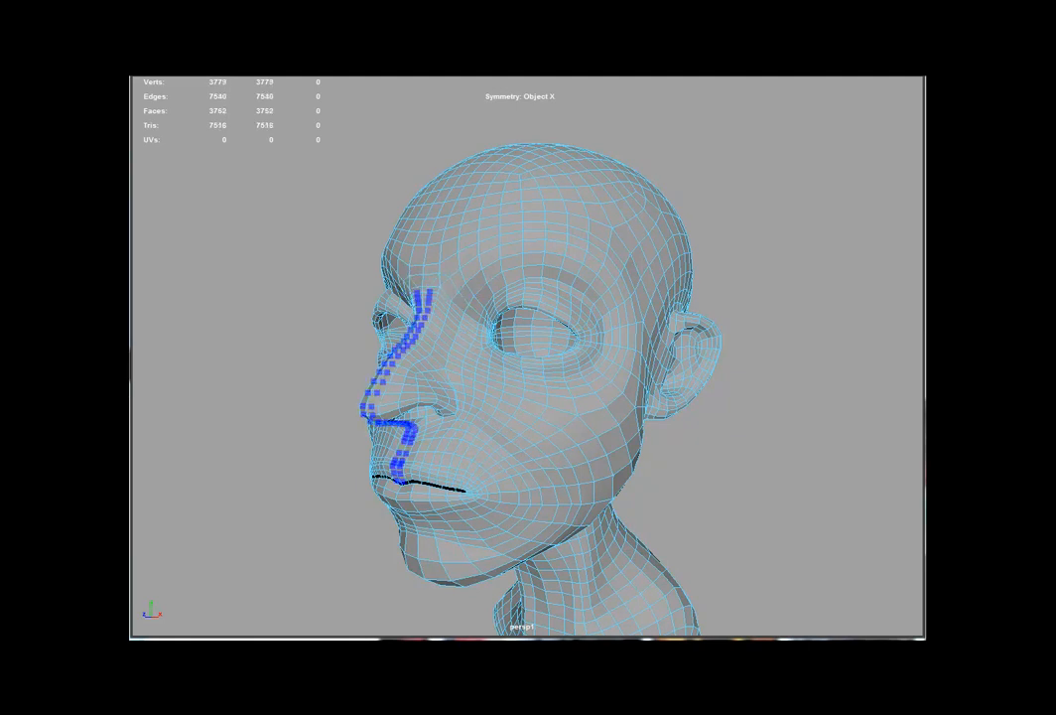
{"action": "left_click", "coordinate": [429, 291], "text": "ctrl"}
{"action": "left_click", "coordinate": [430, 291]}
Delete the three surplus edges at the inner brow above the nose bridge.
{"action": "left_click", "coordinate": [443, 281]}
{"action": "key", "text": "Delete"}
{"action": "left_click", "coordinate": [441, 267]}
{"action": "key", "text": "Delete"}
{"action": "left_click", "coordinate": [432, 269]}
{"action": "key", "text": "Delete"}
Smooth the vertices around the inner brow and nose root, starting from an expanded vertex selection.
{"action": "key", "text": "F9"}
{"action": "left_click", "coordinate": [422, 295]}
{"action": "key", "text": "shift+period"}
{"action": "key", "text": "shift+period"}
{"action": "key", "text": "shift+period"}
{"action": "key", "text": "shift+period"}
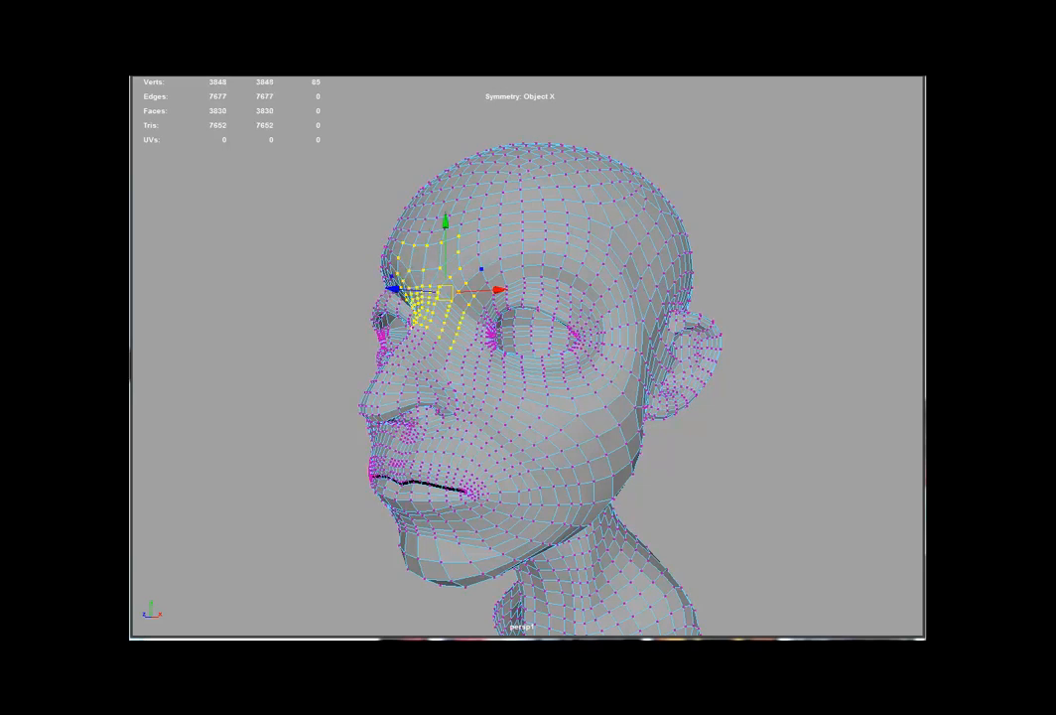
{"action": "key", "text": "g"}
{"action": "key", "text": "g"}
{"action": "key", "text": "g"}
{"action": "key", "text": "F8"}
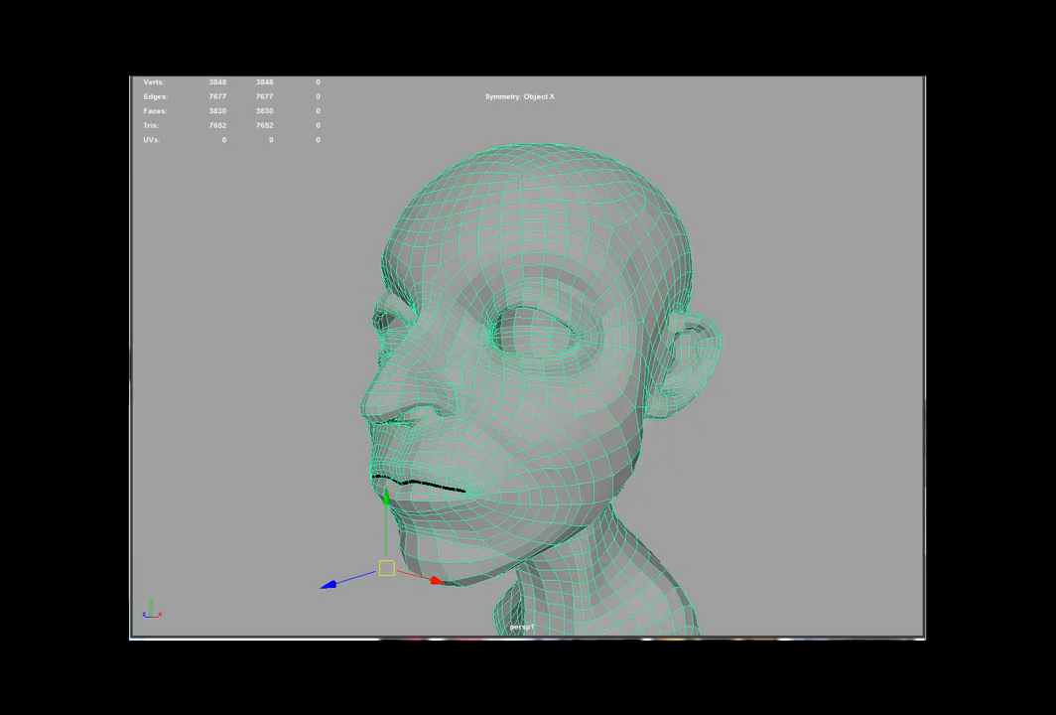
Smooth the vertices inside the eye socket by expanding the selection from its centre.
{"action": "key", "text": "F9"}
{"action": "left_click", "coordinate": [549, 337]}
{"action": "key", "text": "shift+period"}
{"action": "key", "text": "shift+period"}
{"action": "key", "text": "shift+period"}
{"action": "key", "text": "shift+period"}
{"action": "key", "text": "shift+period"}
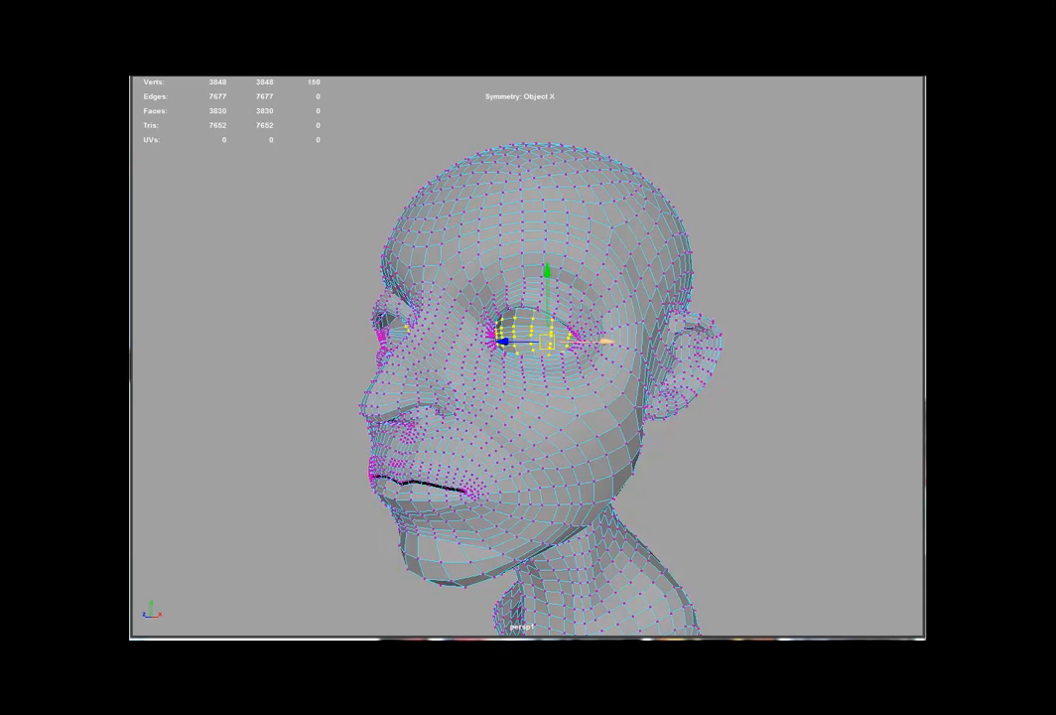
{"action": "key", "text": "g"}
{"action": "key", "text": "g"}
{"action": "key", "text": "g"}
{"action": "key", "text": "g"}
{"action": "key", "text": "F8"}
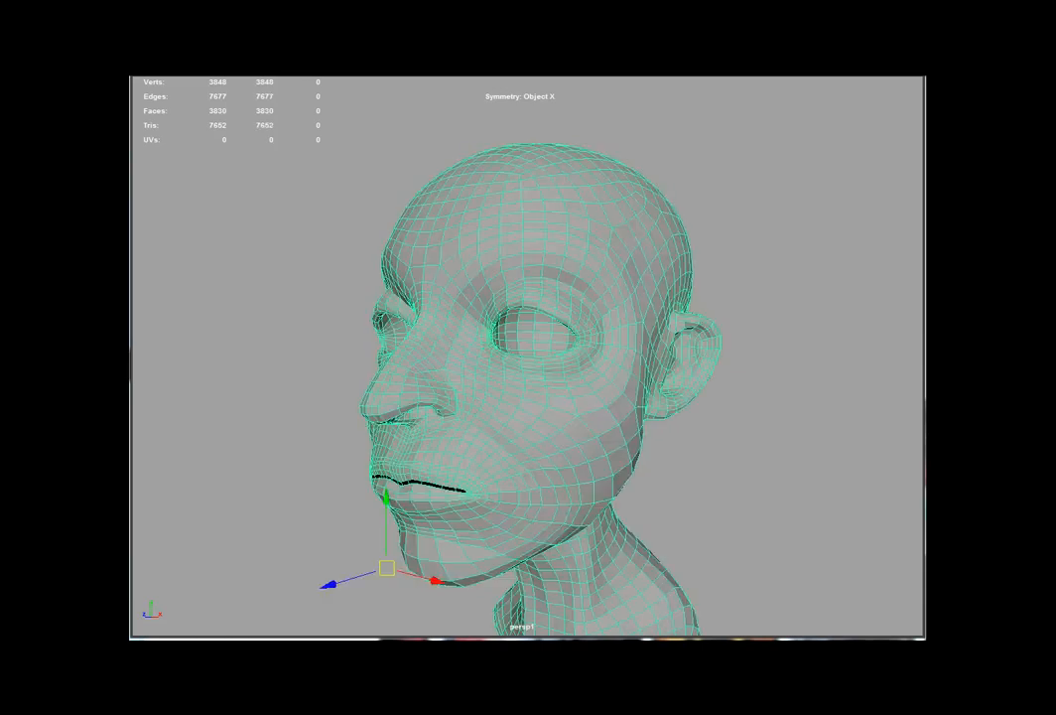
Brush over the nose, cheek and chin with the Relax sculpt brush to even out the mesh.
{"action": "key", "text": "y"}
{"action": "left_click_drag", "start_coordinate": [487, 394], "coordinate": [478, 382]}
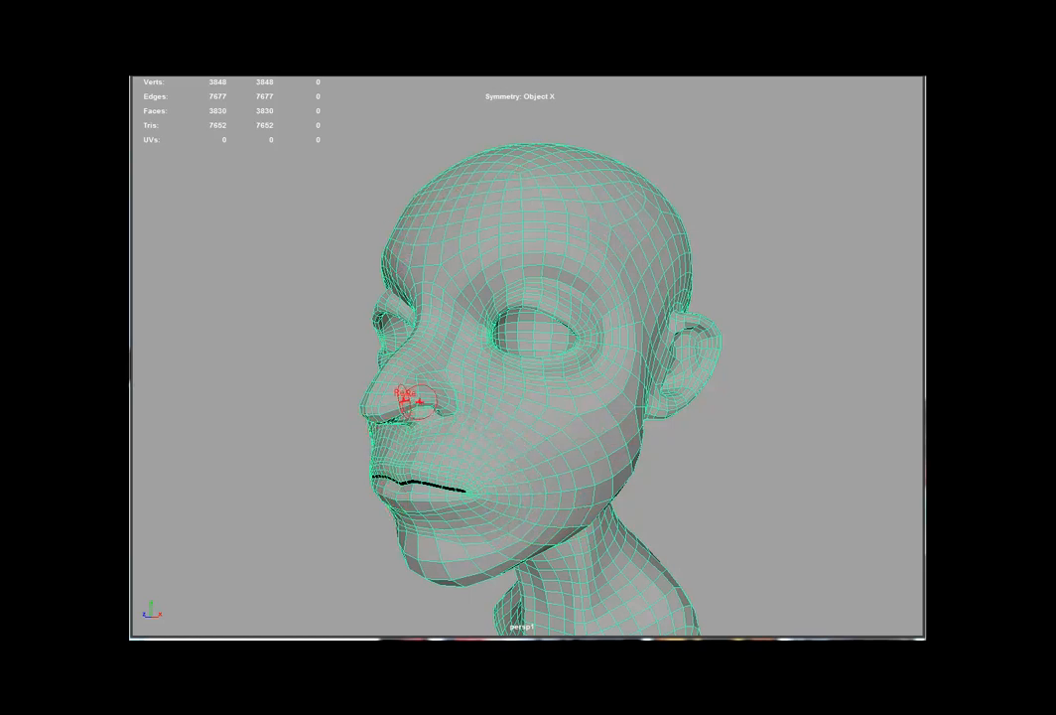
{"action": "key", "text": "w"}
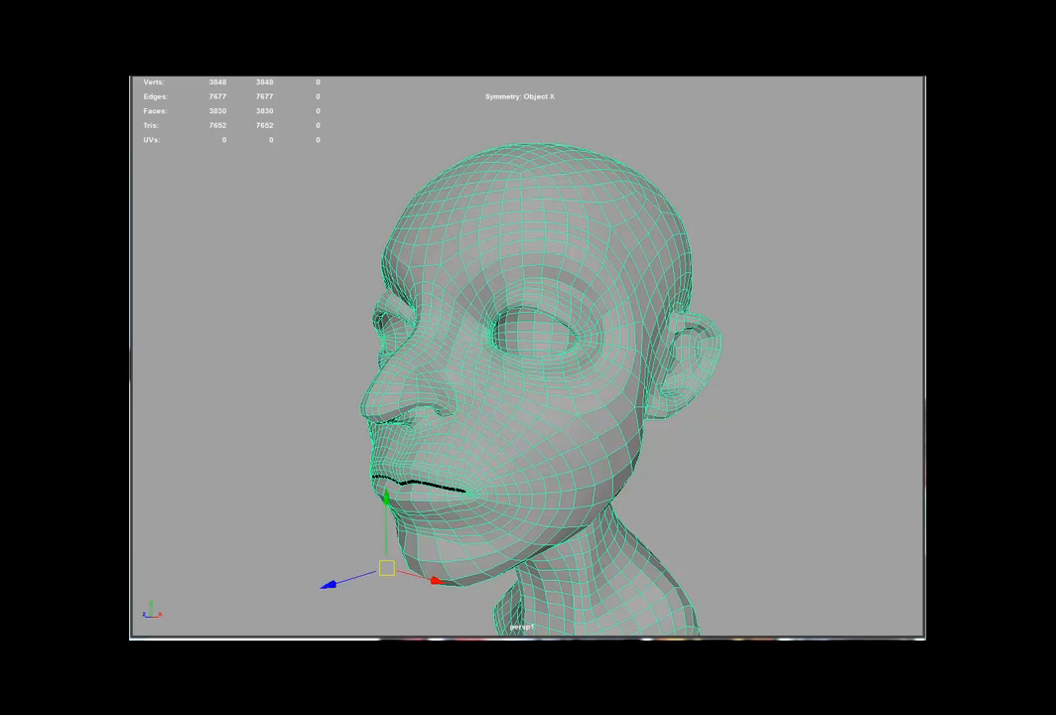
Clean up the edges under the nose tip and move the nostril rim vertex slightly upward.
{"action": "key", "text": "F11"}
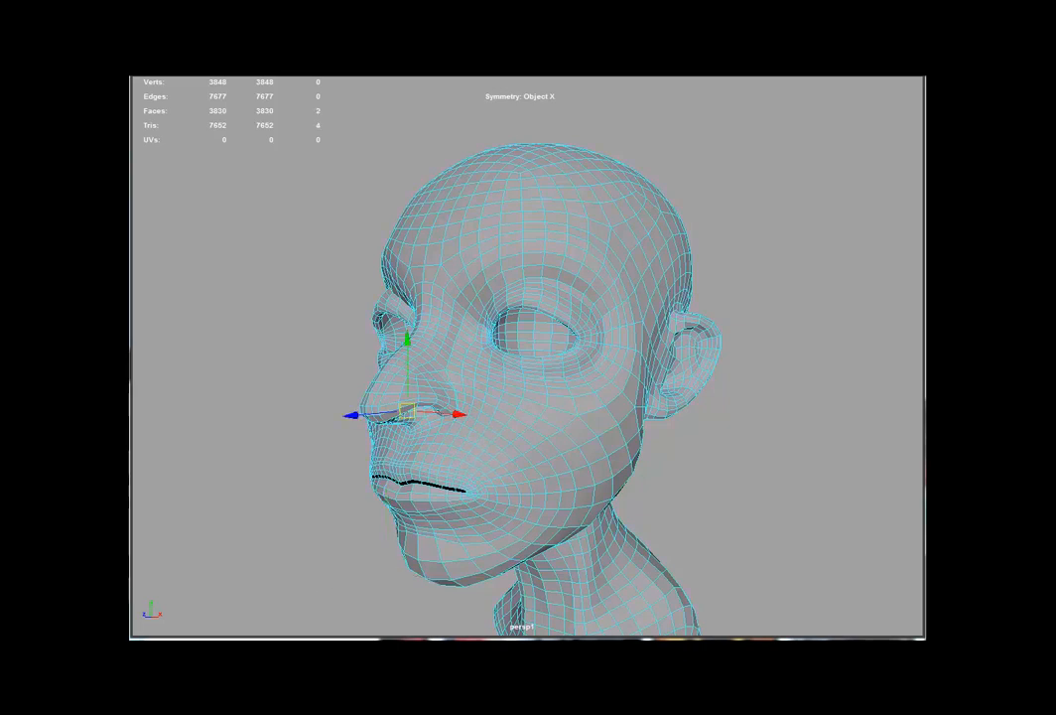
{"action": "key", "text": "F9"}
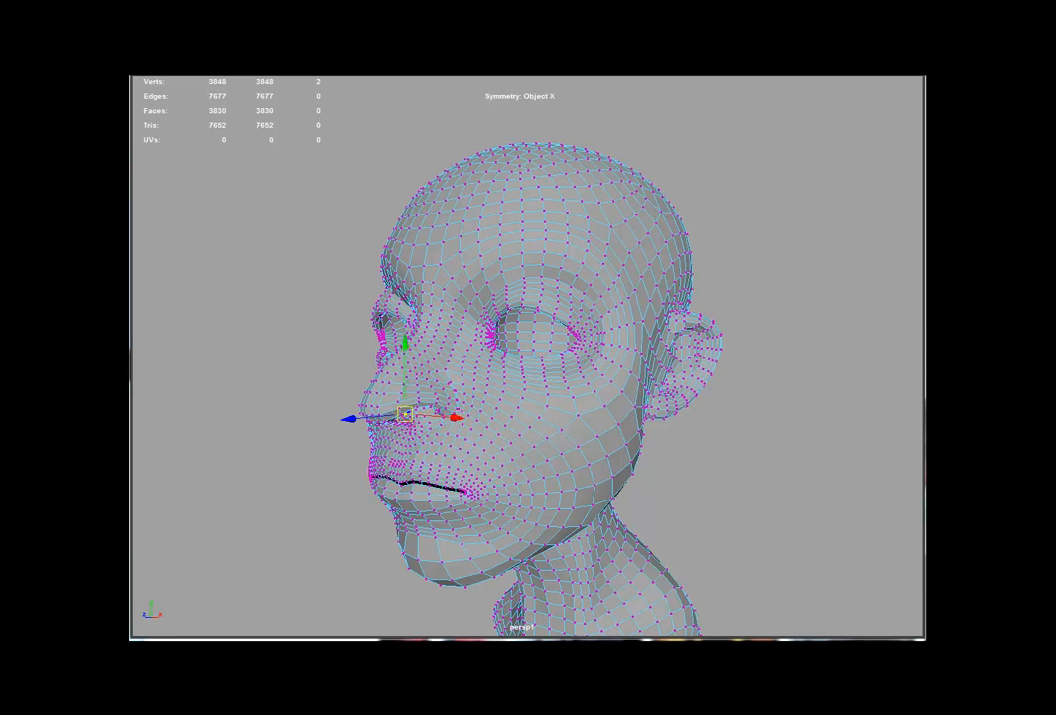
{"action": "key", "text": "F10"}
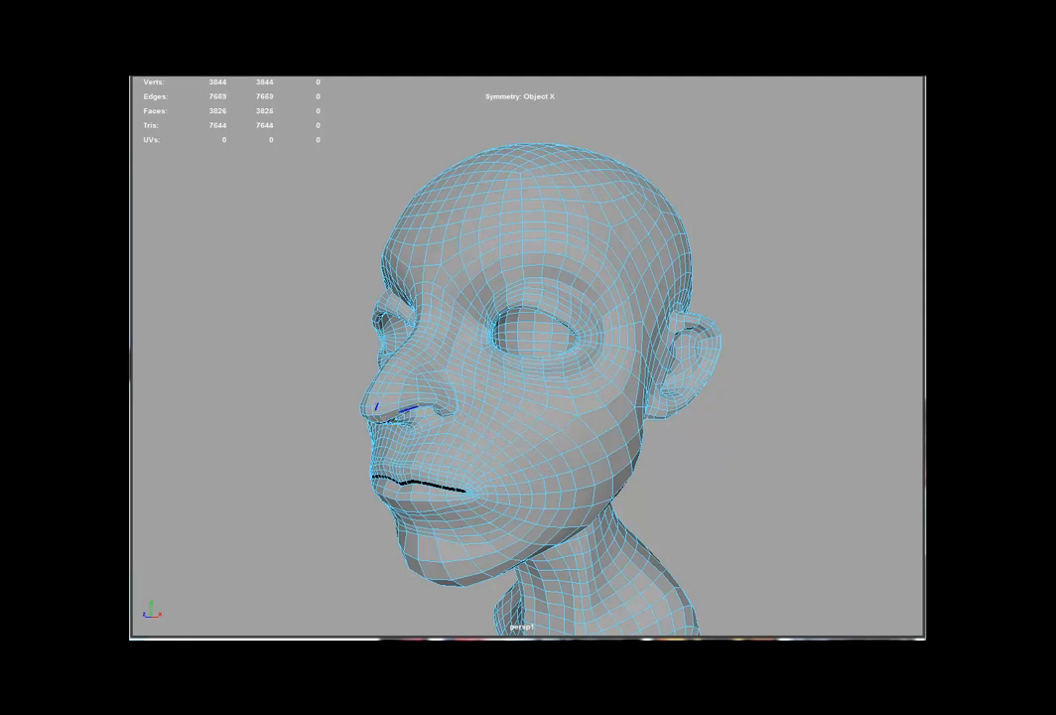
{"action": "key", "text": "F9"}
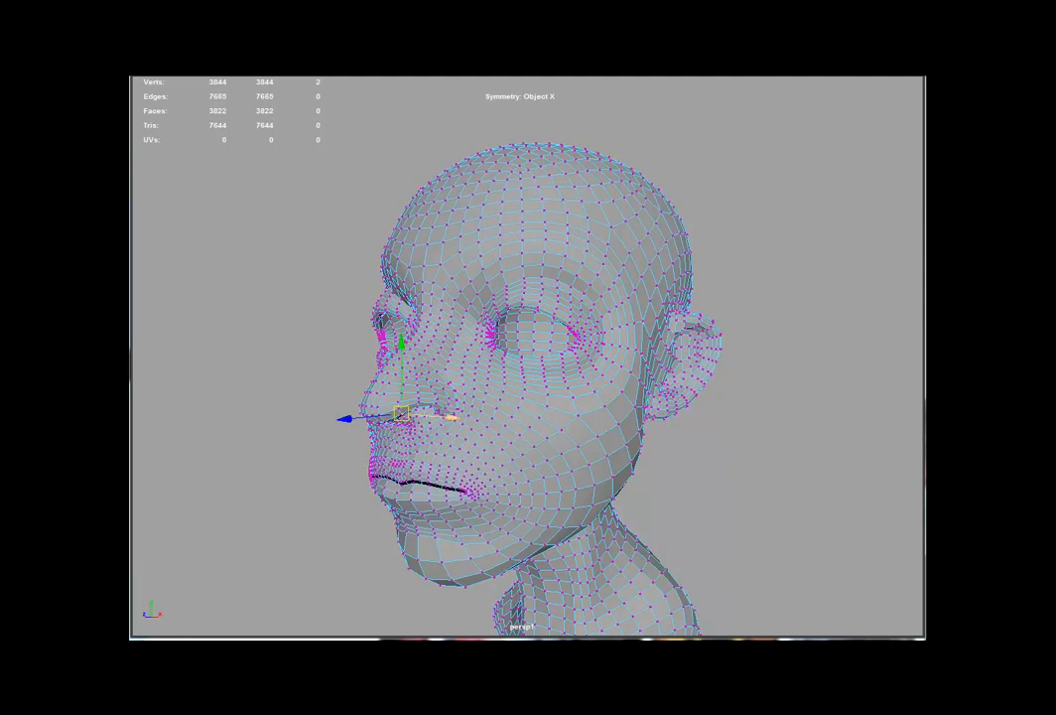
{"action": "left_click_drag", "start_coordinate": [402, 344], "coordinate": [402, 338]}
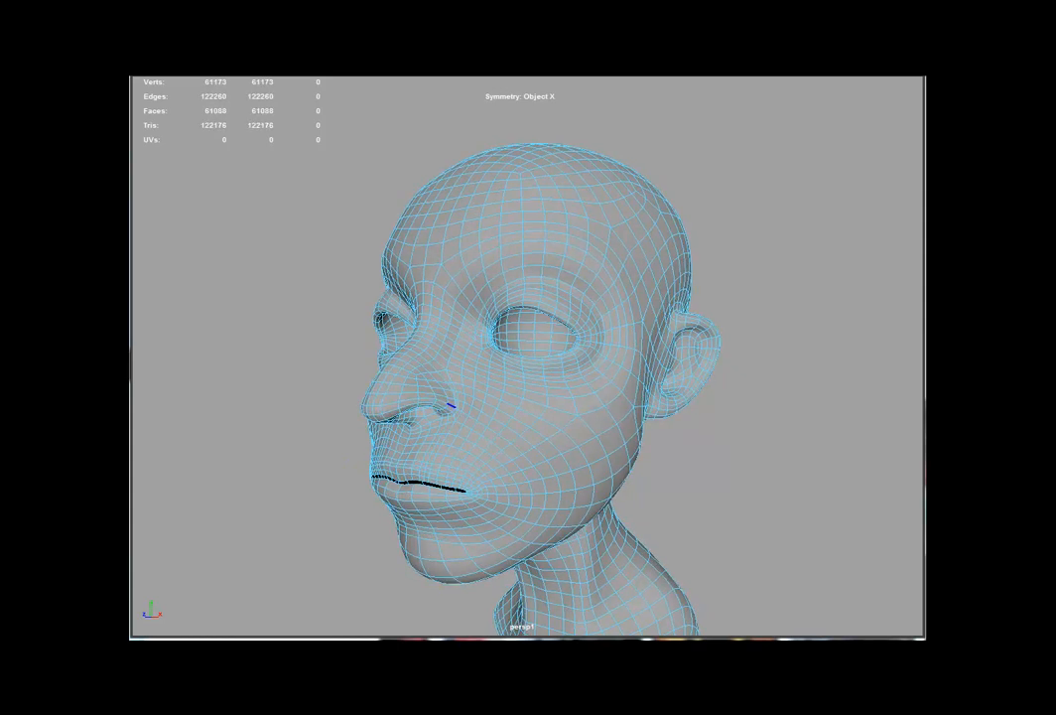
Extrude the border edge loop of the mouth opening and scale the new edges vertically.
{"action": "key", "text": "F8"}
{"action": "key", "text": "F8"}
{"action": "double_click", "coordinate": [437, 485]}
{"action": "key", "text": "1"}
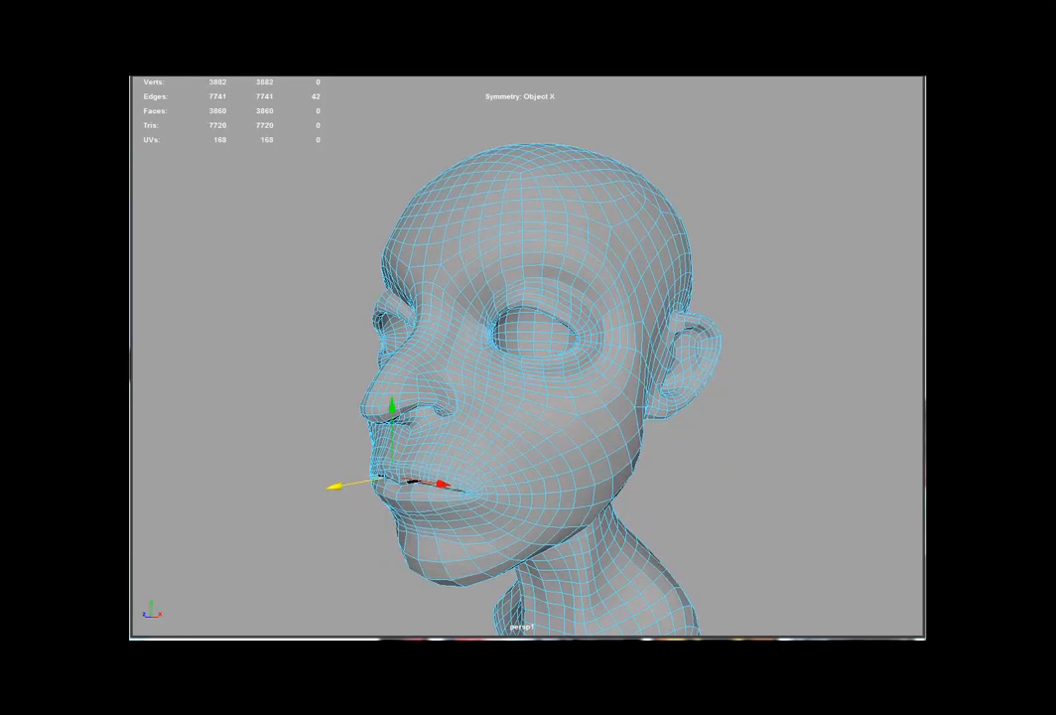
{"action": "key", "text": "ctrl+e"}
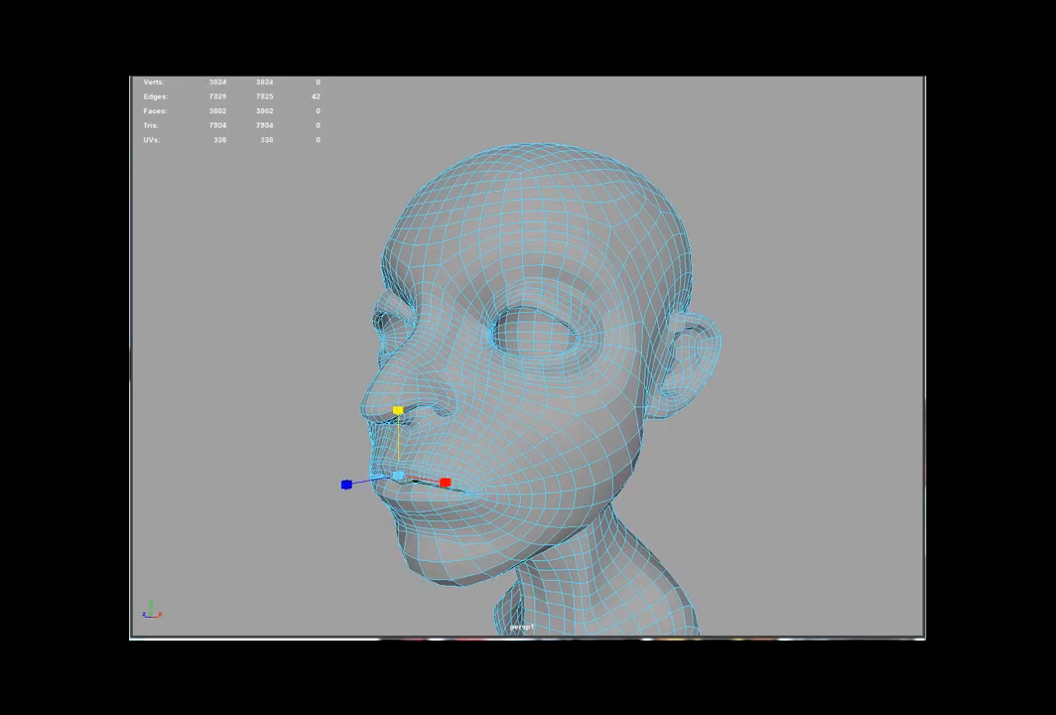
{"action": "key", "text": "r"}
{"action": "left_click_drag", "start_coordinate": [422, 407], "coordinate": [422, 467]}
{"action": "key", "text": "w"}
{"action": "double_click", "coordinate": [465, 489]}
{"action": "key", "text": "r"}
{"action": "mouse_move", "coordinate": [422, 405]}
{"action": "left_mouse_down"}
{"action": "mouse_move", "coordinate": [420, 452]}
{"action": "mouse_move", "coordinate": [422, 405]}
{"action": "left_mouse_up"}
{"action": "key", "text": "w"}
Extrude the mouth border edges in wireframe view and pull them back into the head.
{"action": "key", "text": "4"}
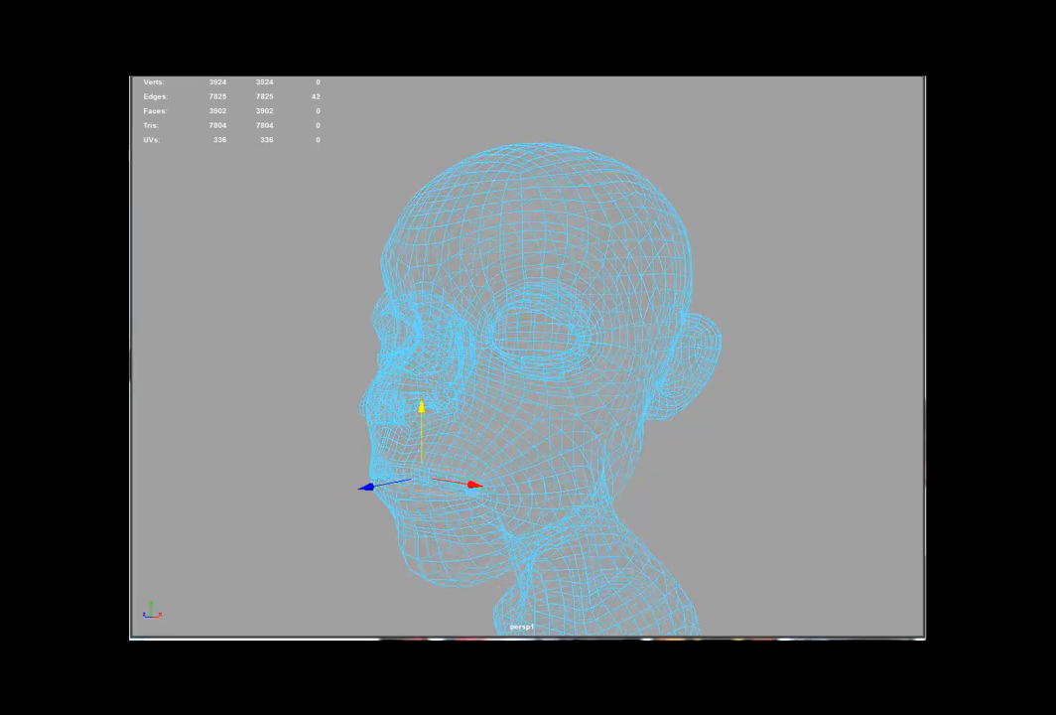
{"action": "left_click", "coordinate": [367, 486]}
{"action": "key", "text": "ctrl+e"}
{"action": "key", "text": "r"}
{"action": "key", "text": "w"}
{"action": "key", "text": "r"}
{"action": "left_click_drag", "start_coordinate": [366, 486], "coordinate": [496, 470]}
Extrude the mouth border twice more and scale the edge ring to shape the back of the mouth bag.
{"action": "key", "text": "ctrl+e"}
{"action": "key", "text": "w"}
{"action": "key", "text": "e"}
{"action": "key", "text": "ctrl+e"}
{"action": "key", "text": "w"}
{"action": "key", "text": "r"}
{"action": "key", "text": "w"}
{"action": "left_click_drag", "start_coordinate": [548, 391], "coordinate": [548, 411]}
{"action": "key", "text": "r"}
{"action": "left_click_drag", "start_coordinate": [506, 489], "coordinate": [525, 485]}
{"action": "left_click_drag", "start_coordinate": [602, 488], "coordinate": [584, 486]}
Close the open back end of the mouth bag with connecting edge cuts.
{"action": "key", "text": "ctrl+shift+x"}
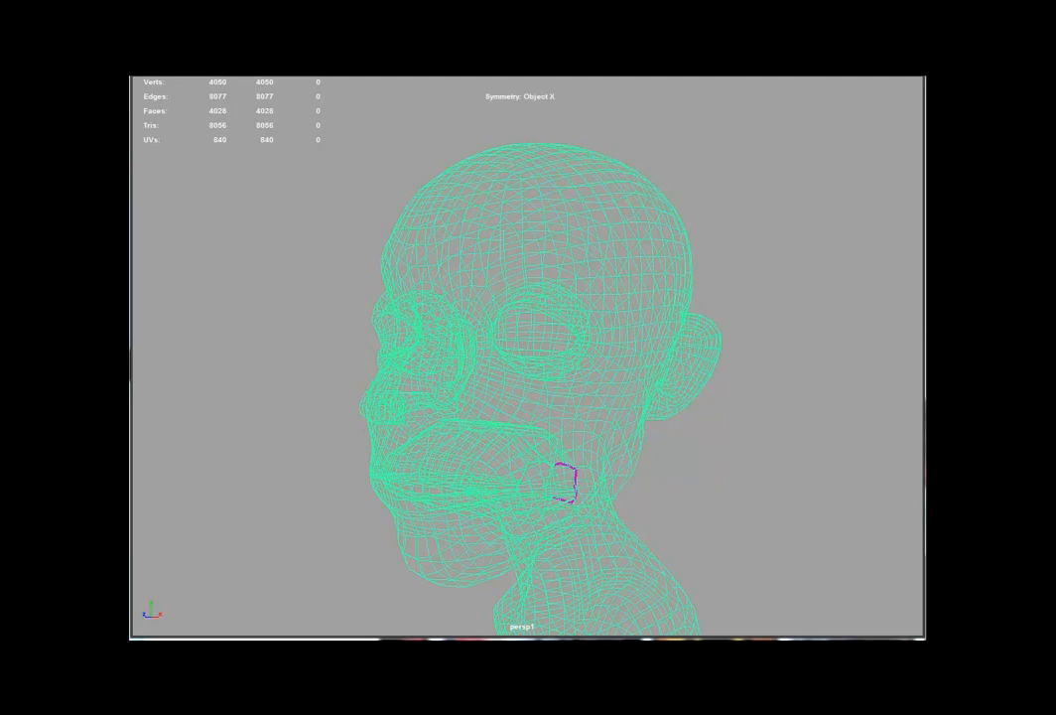
{"action": "key", "text": "Return"}
{"action": "key", "text": "Return"}
{"action": "key", "text": "Return"}
{"action": "key", "text": "Return"}
{"action": "key", "text": "w"}
{"action": "key", "text": "F10"}
{"action": "left_click", "coordinate": [570, 484]}
{"action": "left_click", "coordinate": [529, 480]}
{"action": "key", "text": "q"}
{"action": "left_click", "coordinate": [522, 480]}
{"action": "left_click", "coordinate": [574, 499]}
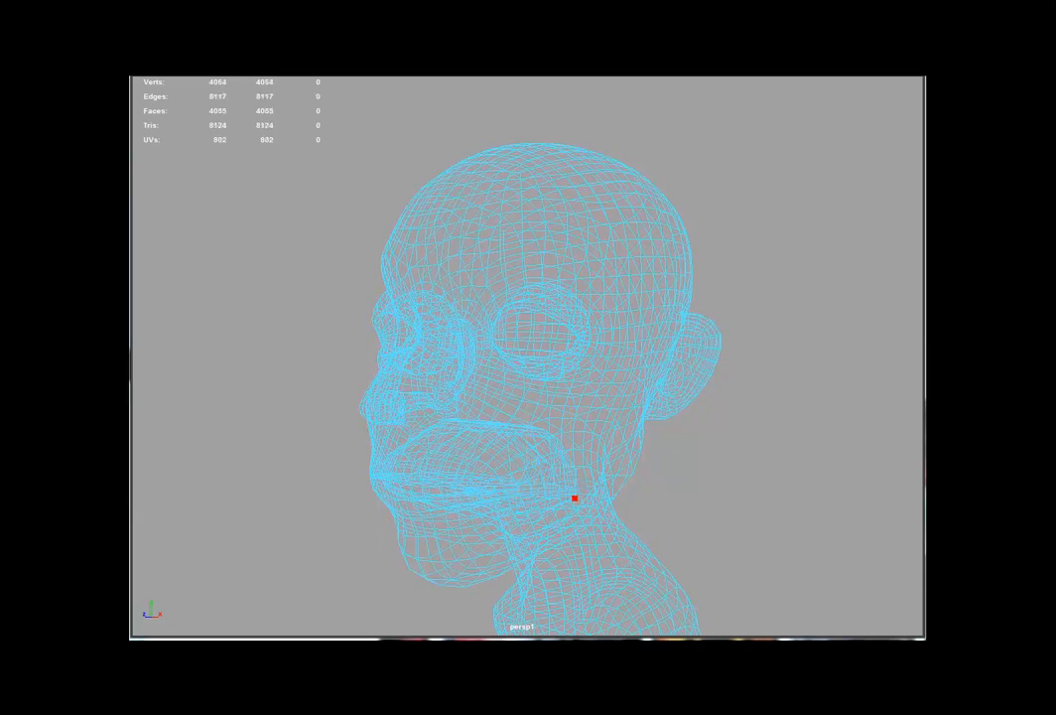
Insert extra edge loops along the mouth bag and behind the lips.
{"action": "left_click", "coordinate": [518, 485]}
{"action": "left_click", "coordinate": [517, 484]}
{"action": "left_click", "coordinate": [575, 489]}
{"action": "left_click", "coordinate": [547, 484]}
{"action": "left_click", "coordinate": [413, 504]}
{"action": "double_click", "coordinate": [408, 483]}
{"action": "key", "text": "F8"}
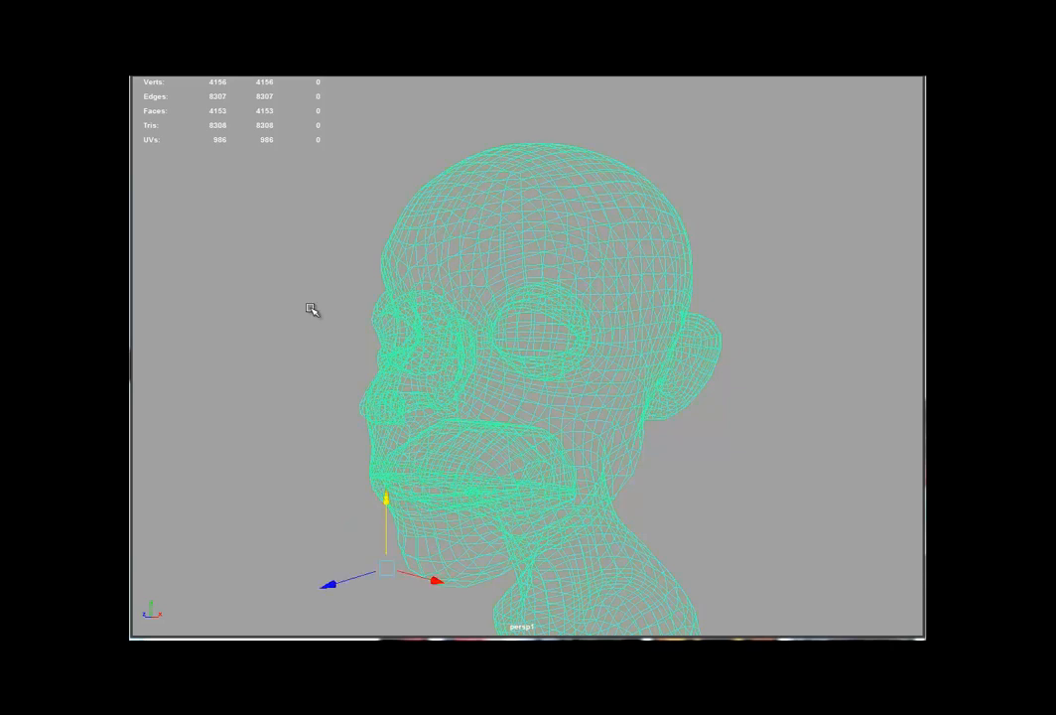
Return to shaded view and add further edge cuts across the cheek beside the mouth.
{"action": "key", "text": "5"}
{"action": "key", "text": "F8"}
{"action": "left_click", "coordinate": [528, 440]}
{"action": "left_click", "coordinate": [484, 424]}
{"action": "left_click", "coordinate": [537, 481]}
{"action": "left_click", "coordinate": [499, 468]}
{"action": "key", "text": "F8"}
Delete the faces of one half of the head and select the open edge loop along its centre line.
{"action": "key", "text": "F8"}
{"action": "left_click", "coordinate": [367, 402]}
{"action": "key", "text": "F11"}
{"action": "key", "text": "Delete"}
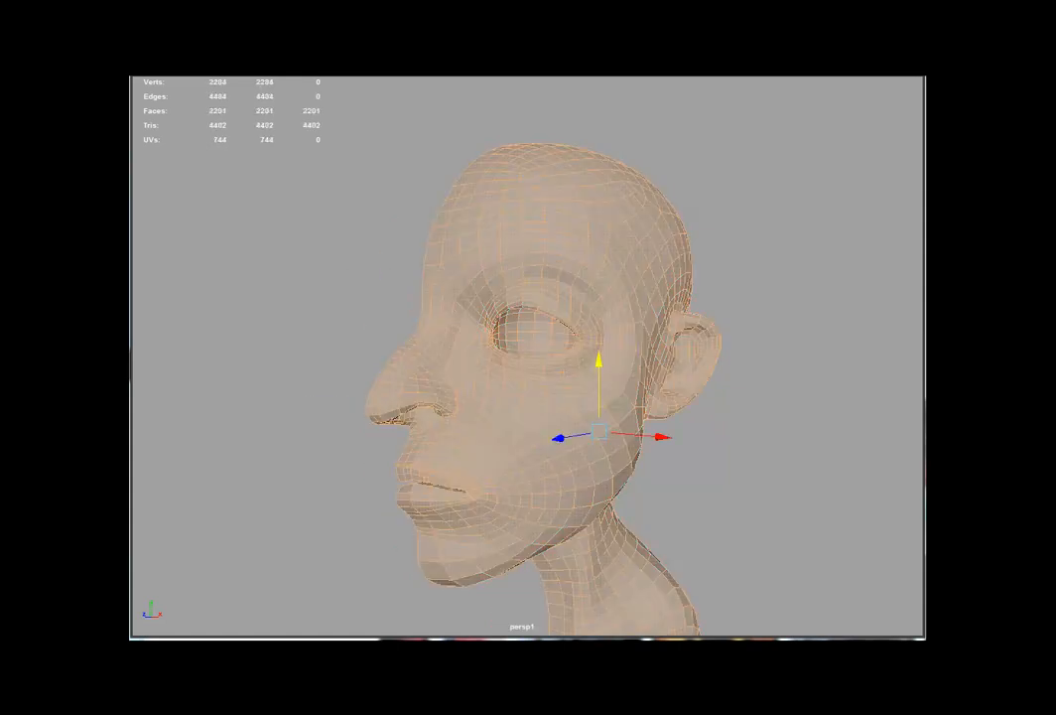
{"action": "key", "text": "F10"}
{"action": "double_click", "coordinate": [418, 532]}
{"action": "key", "text": "F8"}
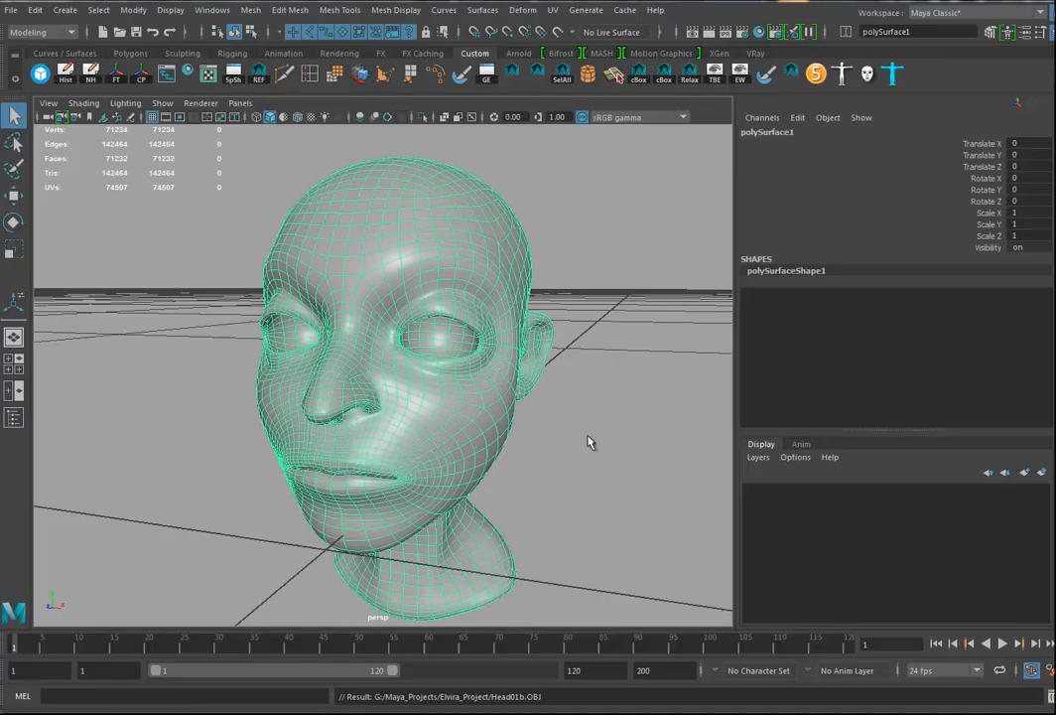
Switch to ZBrush and import the Head01b mesh in place of the current head.
{"action": "left_click_drag", "start_coordinate": [588, 442], "coordinate": [609, 340], "text": "alt"}
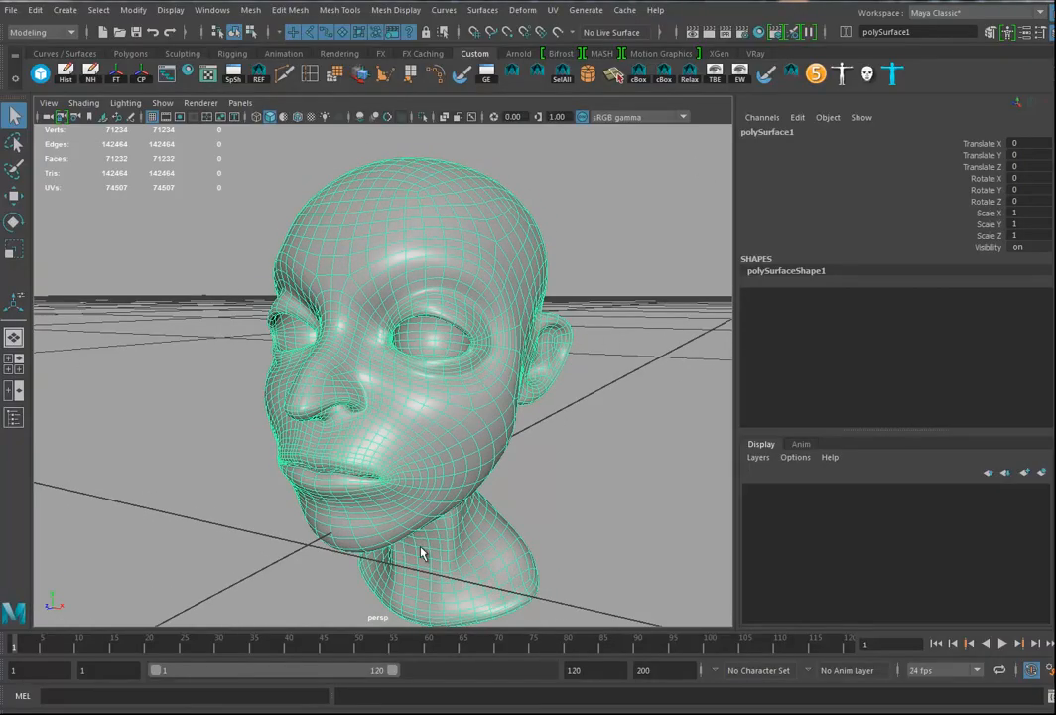
{"action": "left_click_drag", "start_coordinate": [509, 427], "coordinate": [618, 460], "text": "alt"}
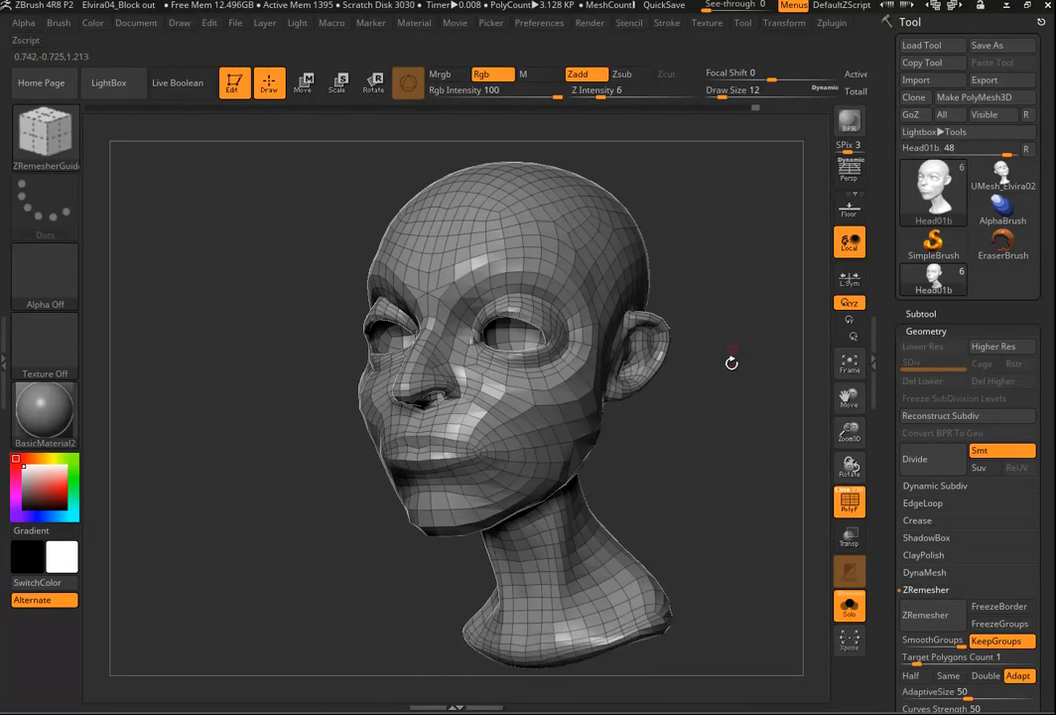
{"action": "left_click_drag", "start_coordinate": [732, 363], "coordinate": [675, 448]}
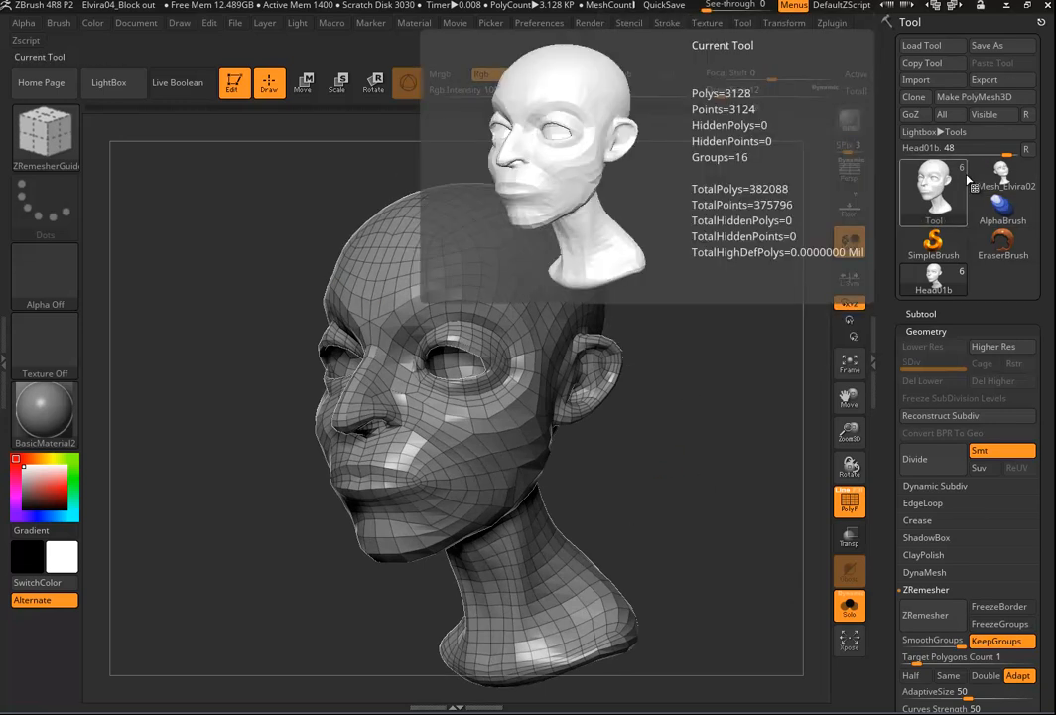
{"action": "left_click", "coordinate": [929, 79]}
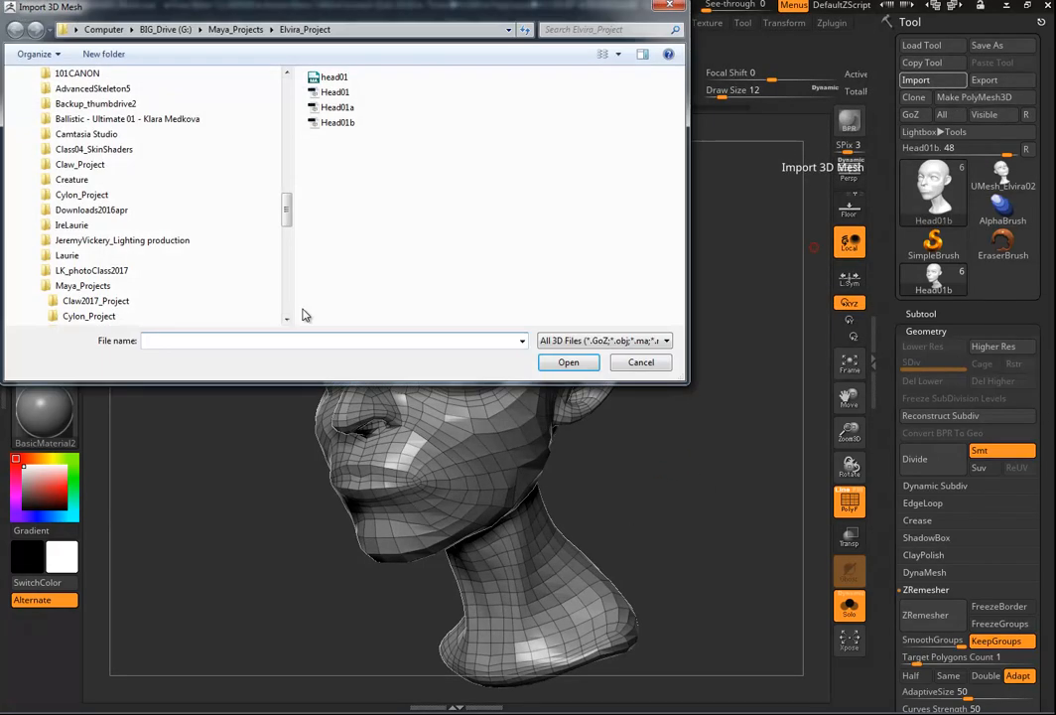
{"action": "left_click", "coordinate": [338, 122]}
{"action": "left_click", "coordinate": [570, 362]}
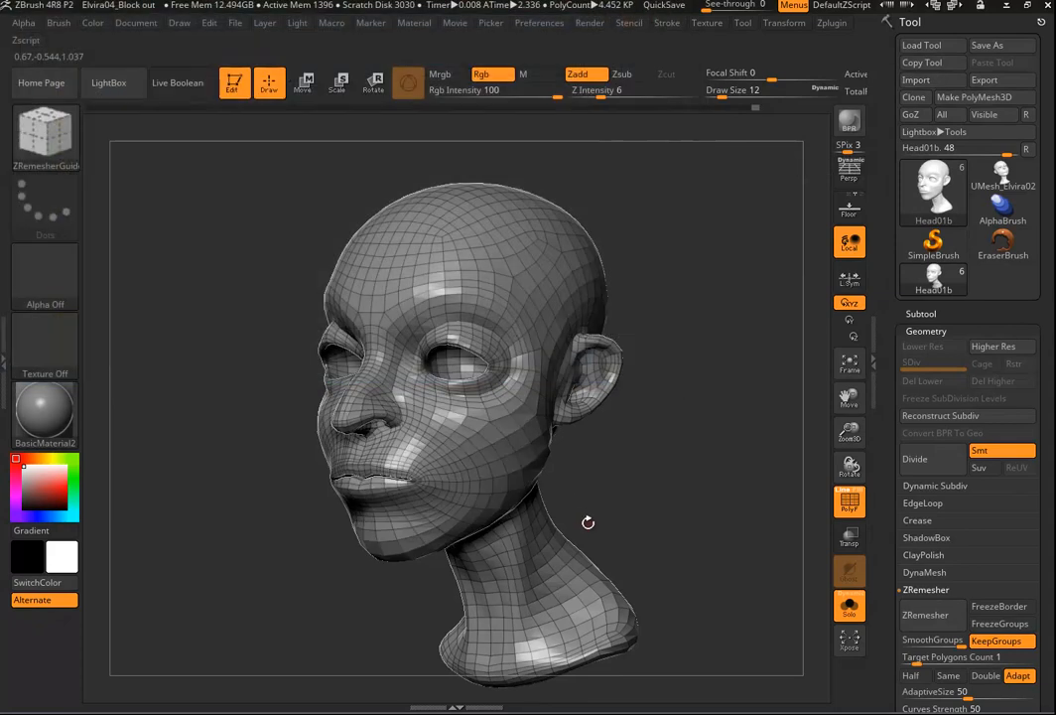
Turn off the polyframe display and inspect the imported head from several angles.
{"action": "left_click_drag", "start_coordinate": [642, 504], "coordinate": [682, 515]}
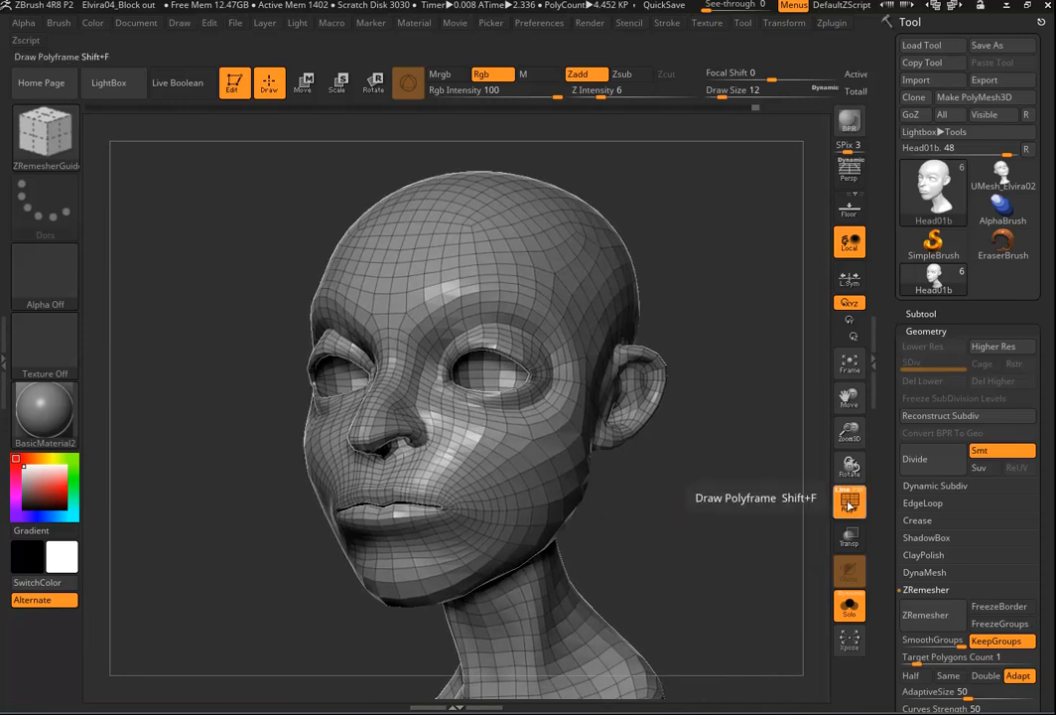
{"action": "key", "text": "shift+f"}
{"action": "left_click_drag", "start_coordinate": [801, 503], "coordinate": [690, 524]}
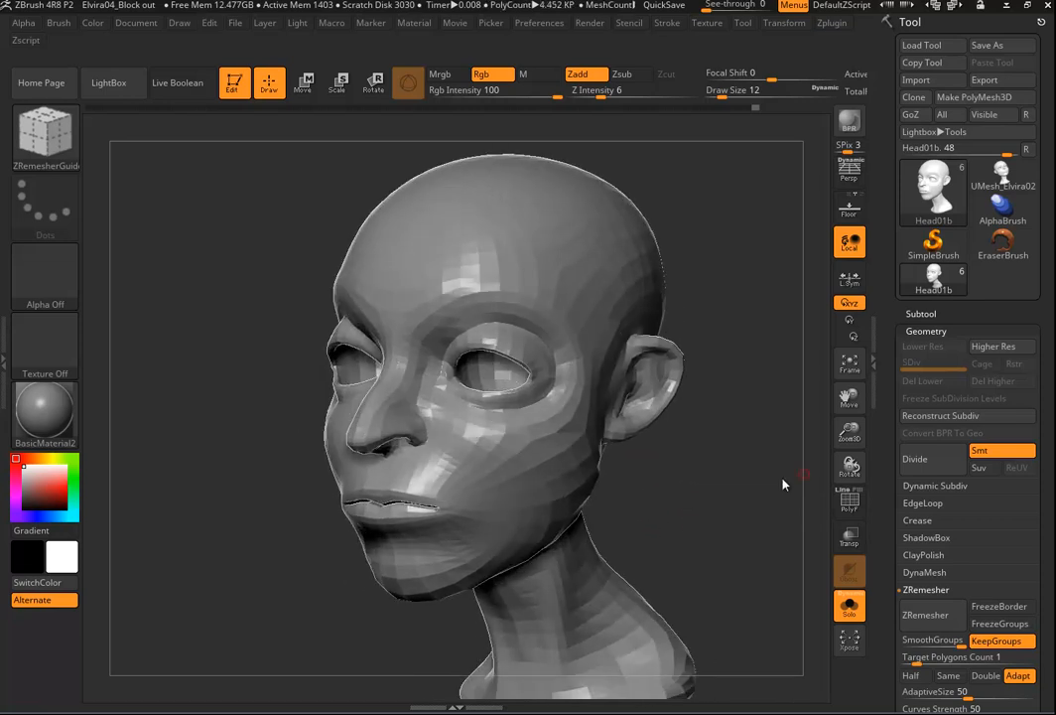
View the Elvira01 subtool for comparison and return to the Head01b subtool.
{"action": "left_click", "coordinate": [924, 313]}
{"action": "scroll", "coordinate": [1051, 340], "scroll_direction": "down", "scroll_amount": 3}
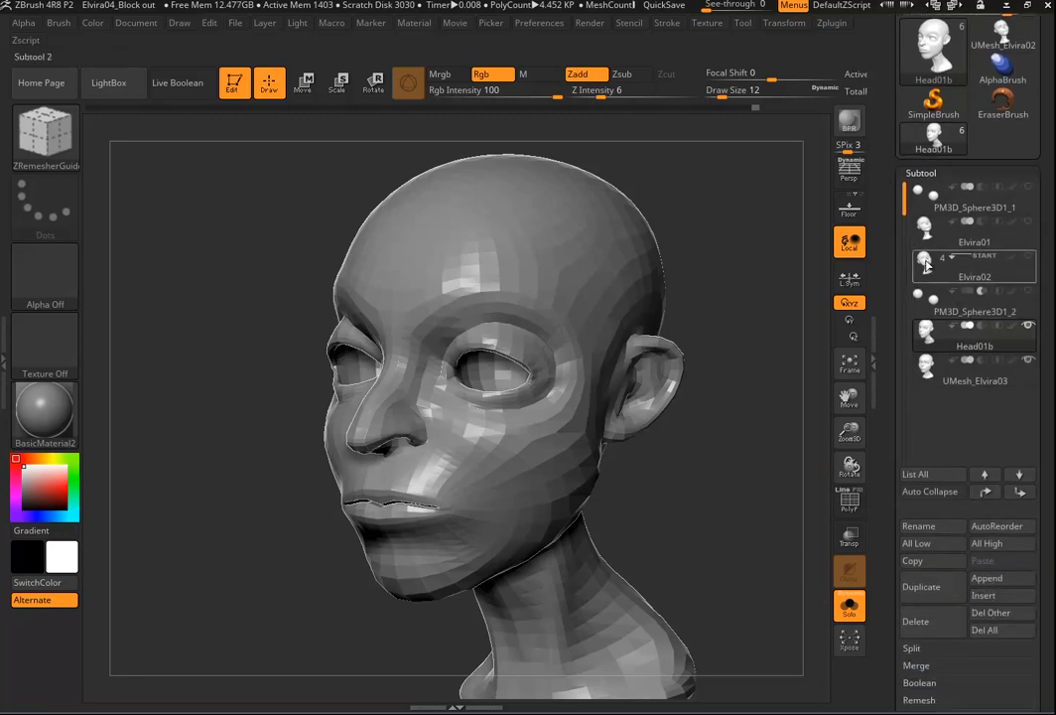
{"action": "left_click", "coordinate": [927, 228]}
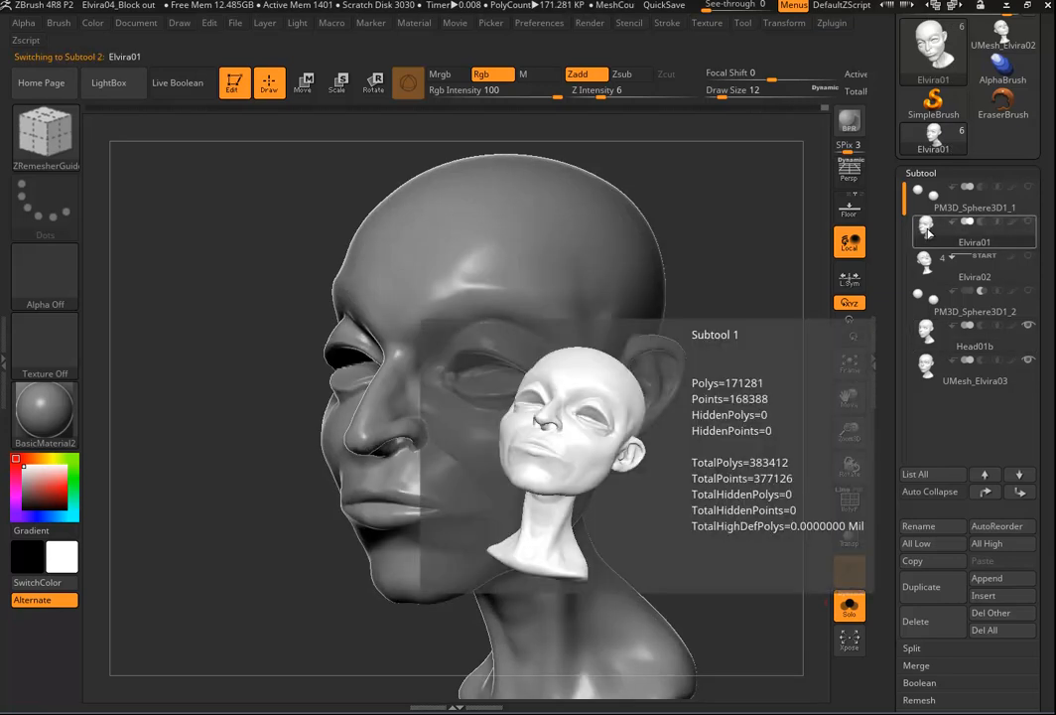
{"action": "left_click", "coordinate": [927, 338]}
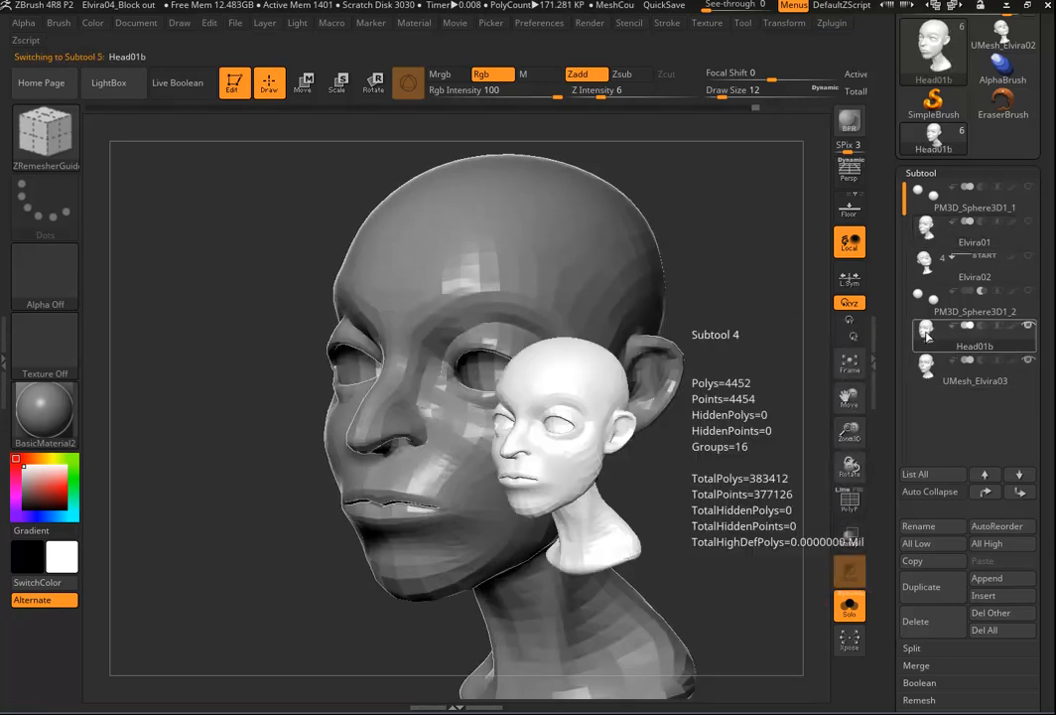
Compare the Elvira01, Elvira02 and UMesh_Elvira03 subtools with the Head01b mesh.
{"action": "left_click", "coordinate": [929, 231]}
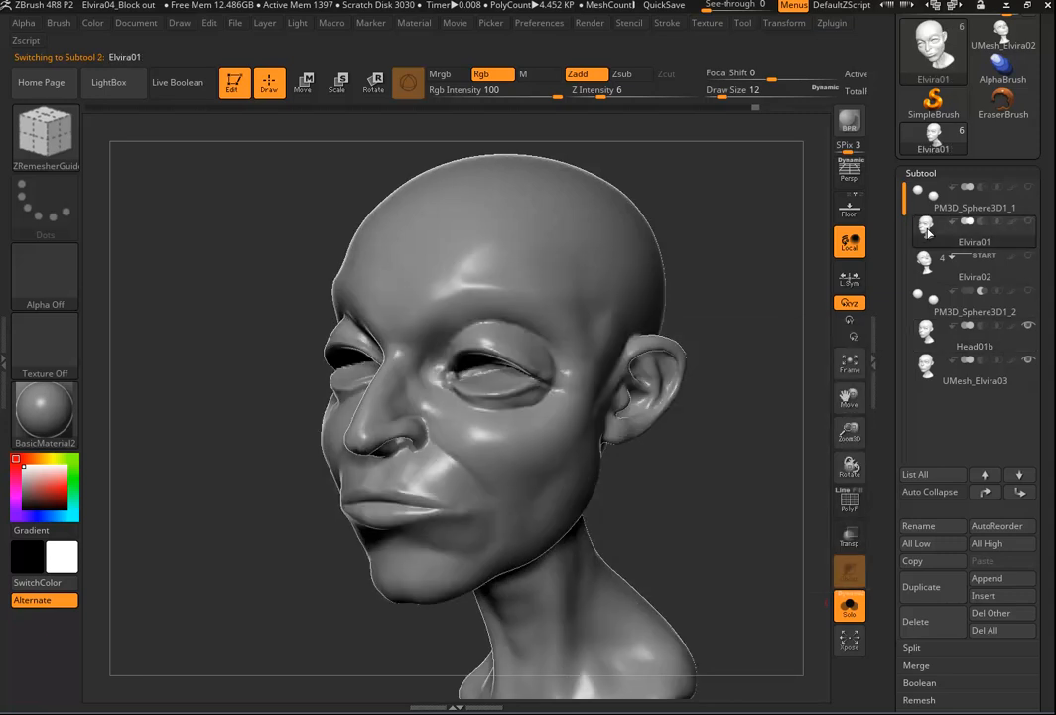
{"action": "left_click", "coordinate": [931, 348]}
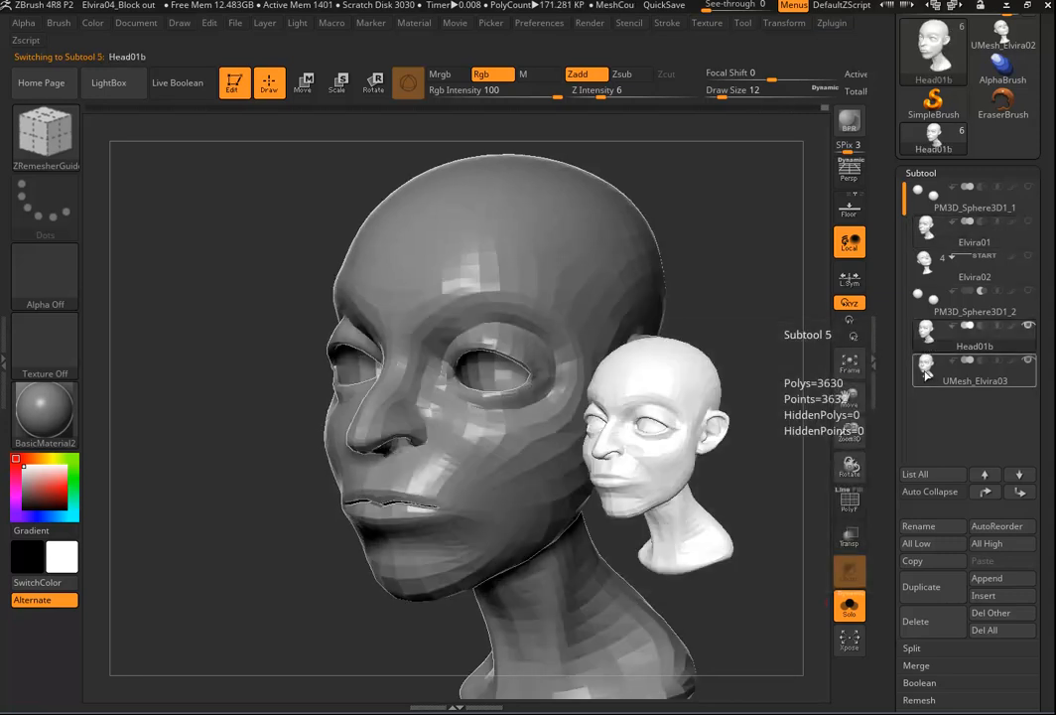
{"action": "left_click", "coordinate": [926, 369]}
{"action": "left_click", "coordinate": [928, 231]}
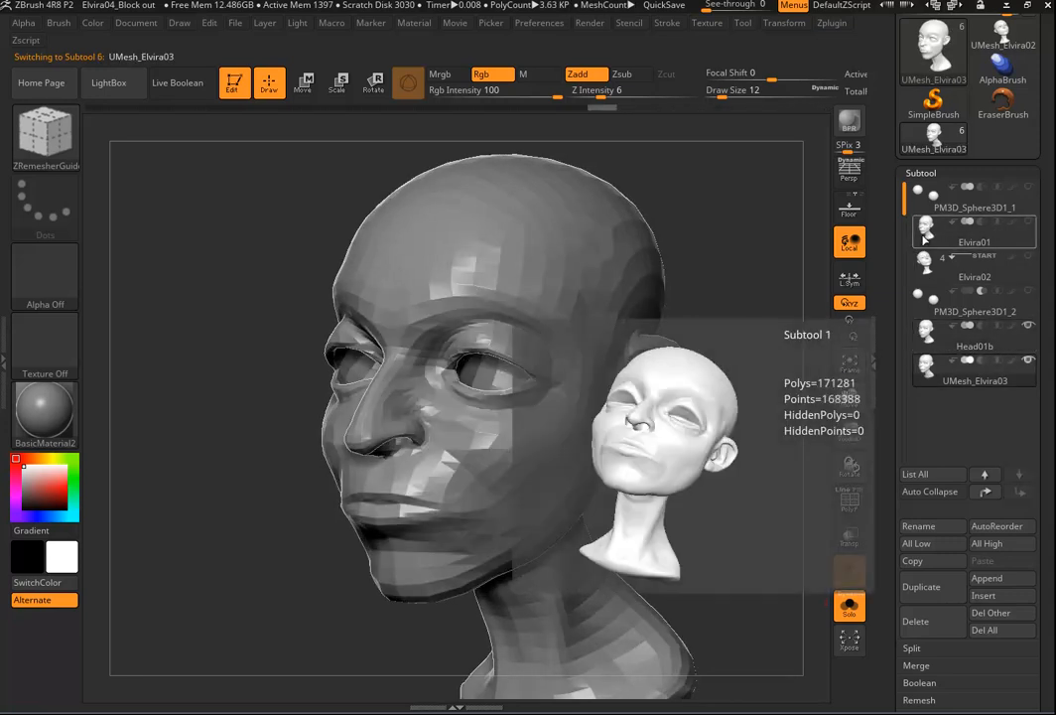
{"action": "left_click", "coordinate": [943, 380]}
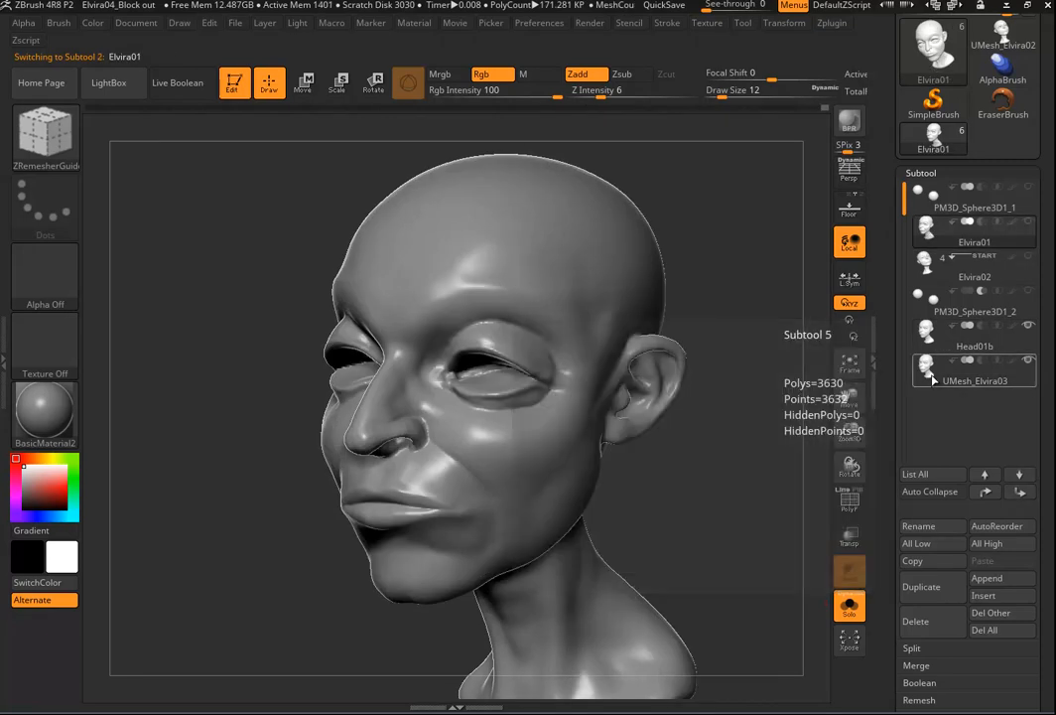
{"action": "left_click", "coordinate": [926, 335]}
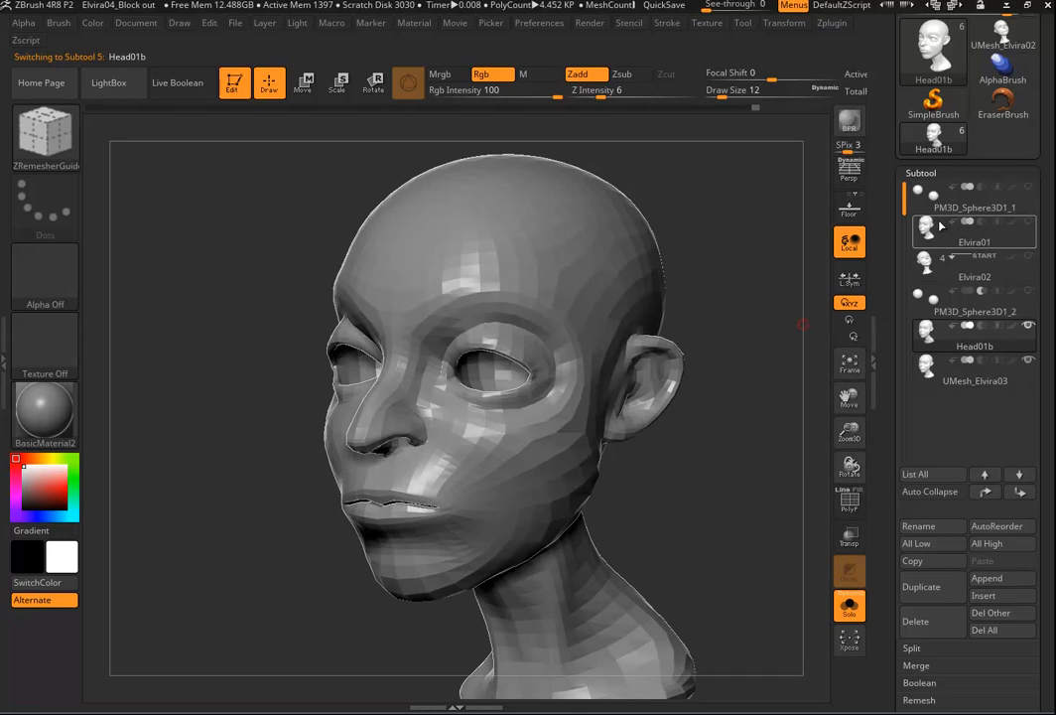
{"action": "mouse_move", "coordinate": [942, 227]}
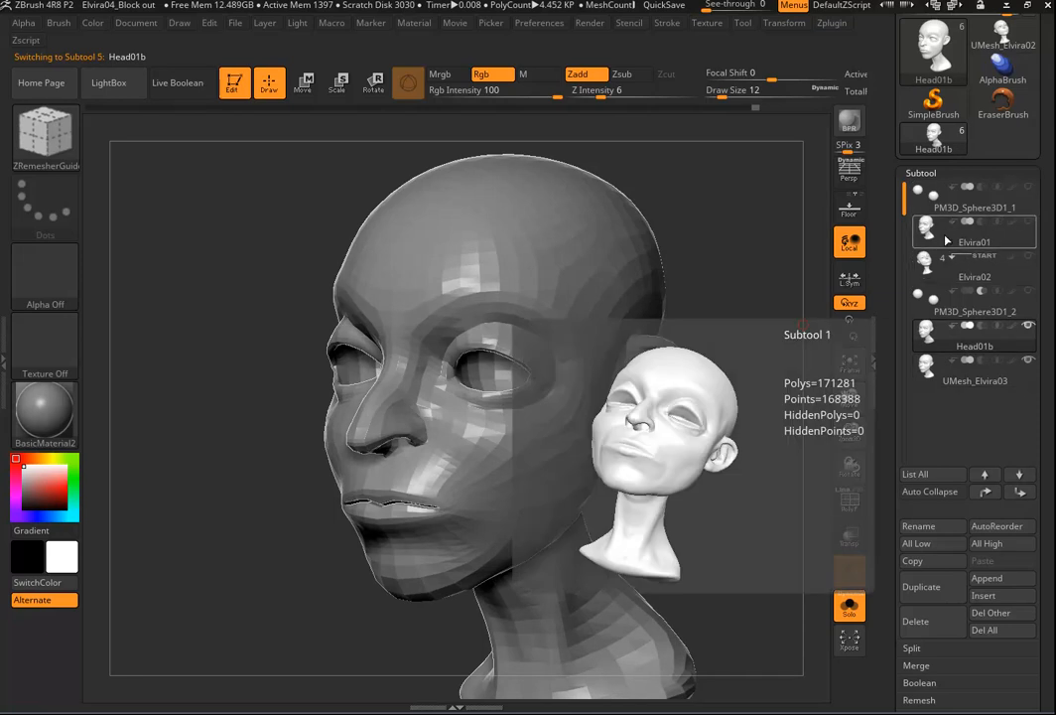
{"action": "left_click", "coordinate": [929, 265]}
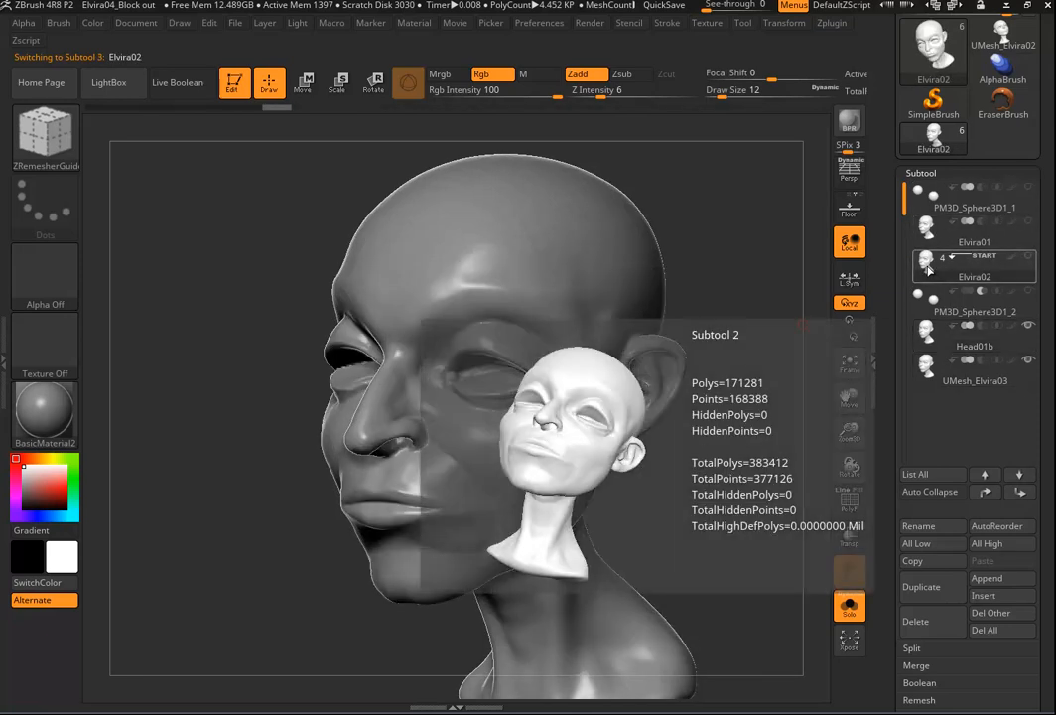
Turn on the polyframe display and inspect the wireframes of Elvira01, Elvira02 and the PM3D_Sphere3D1_2 eyeballs.
{"action": "left_click", "coordinate": [848, 501]}
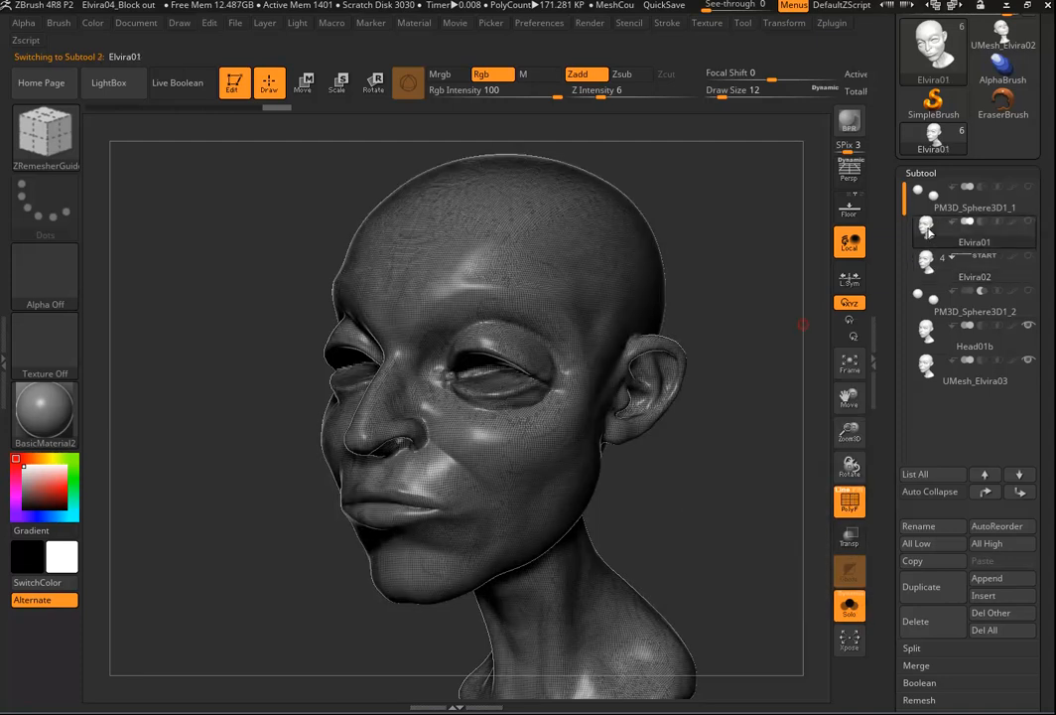
{"action": "mouse_move", "coordinate": [930, 266]}
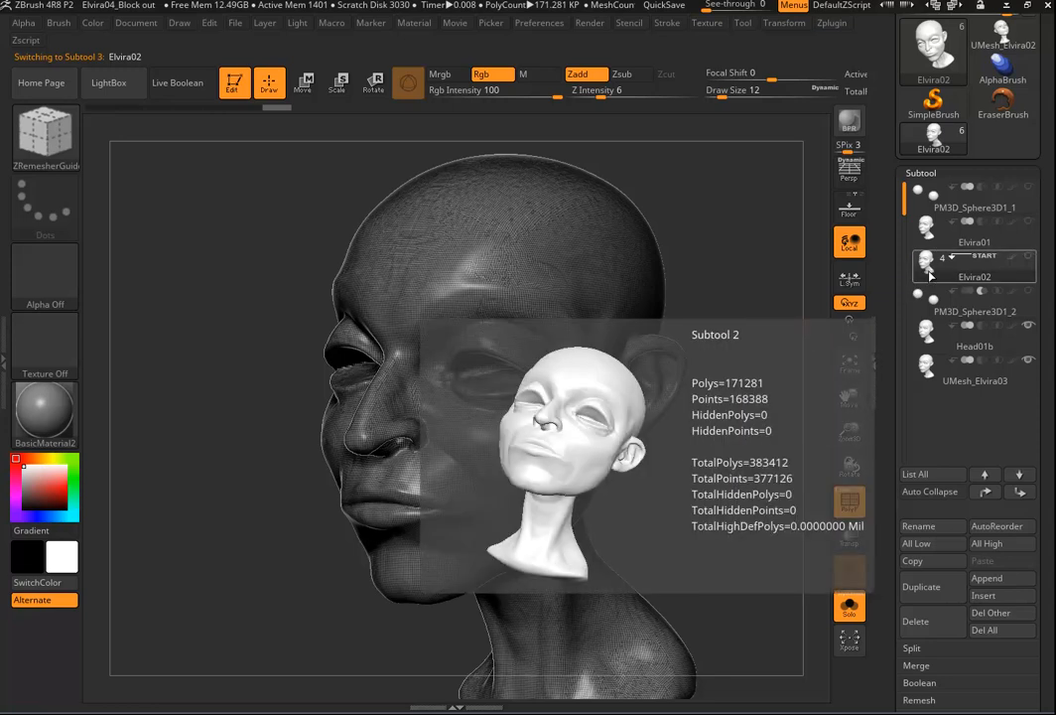
{"action": "left_click", "coordinate": [934, 231]}
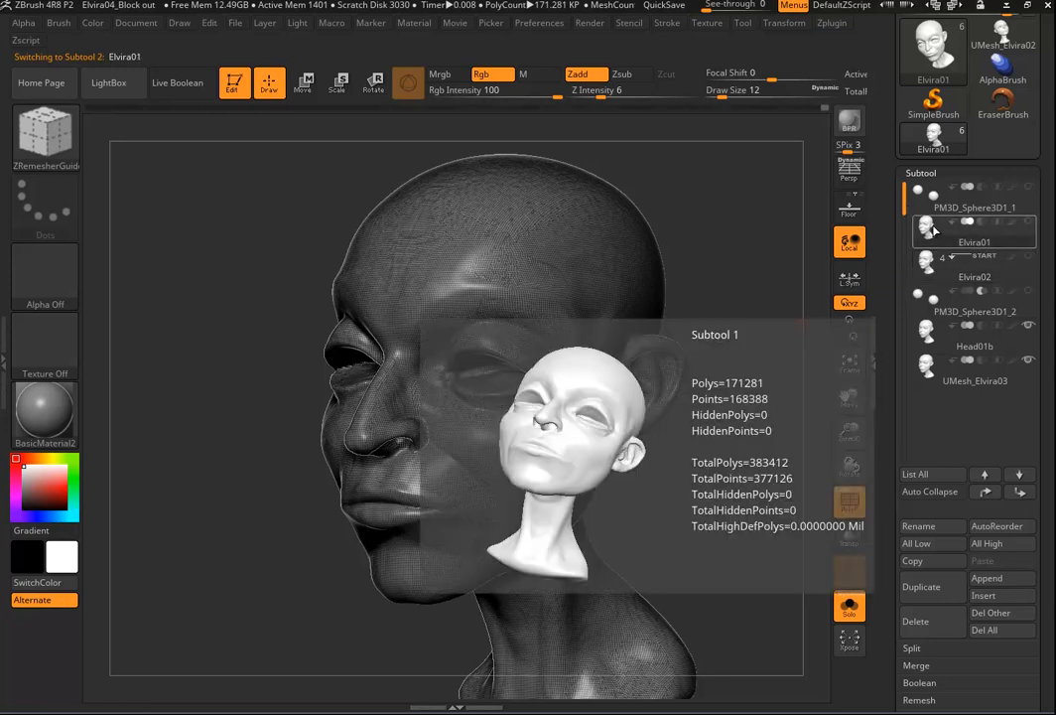
{"action": "left_click", "coordinate": [929, 264]}
{"action": "left_click", "coordinate": [927, 307]}
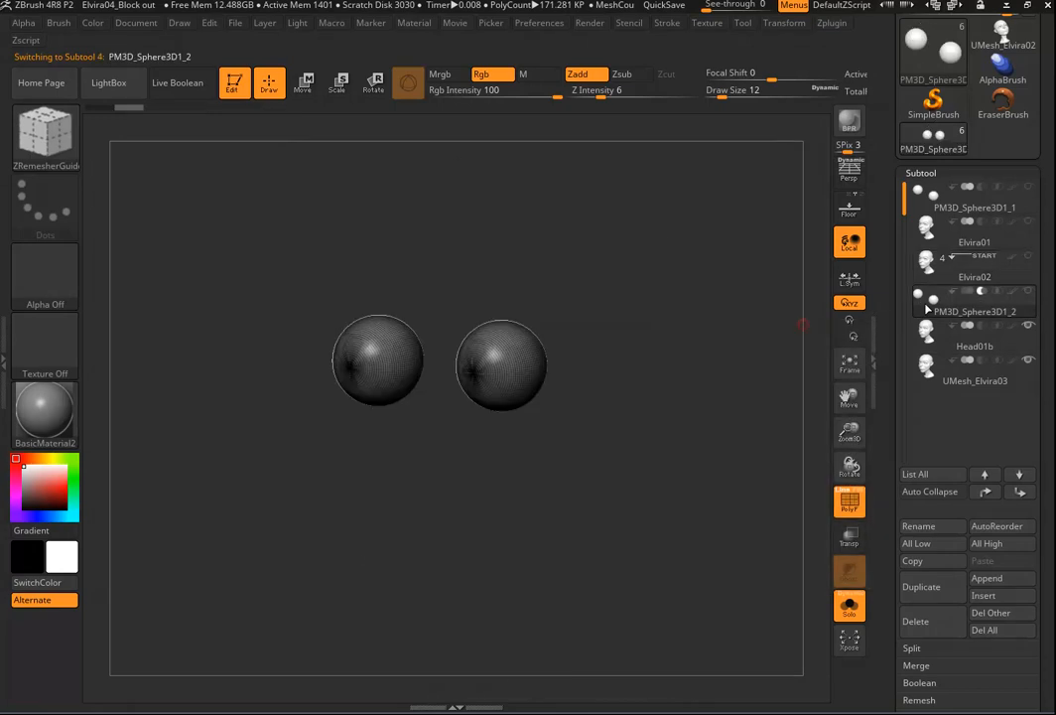
{"action": "left_click", "coordinate": [940, 268]}
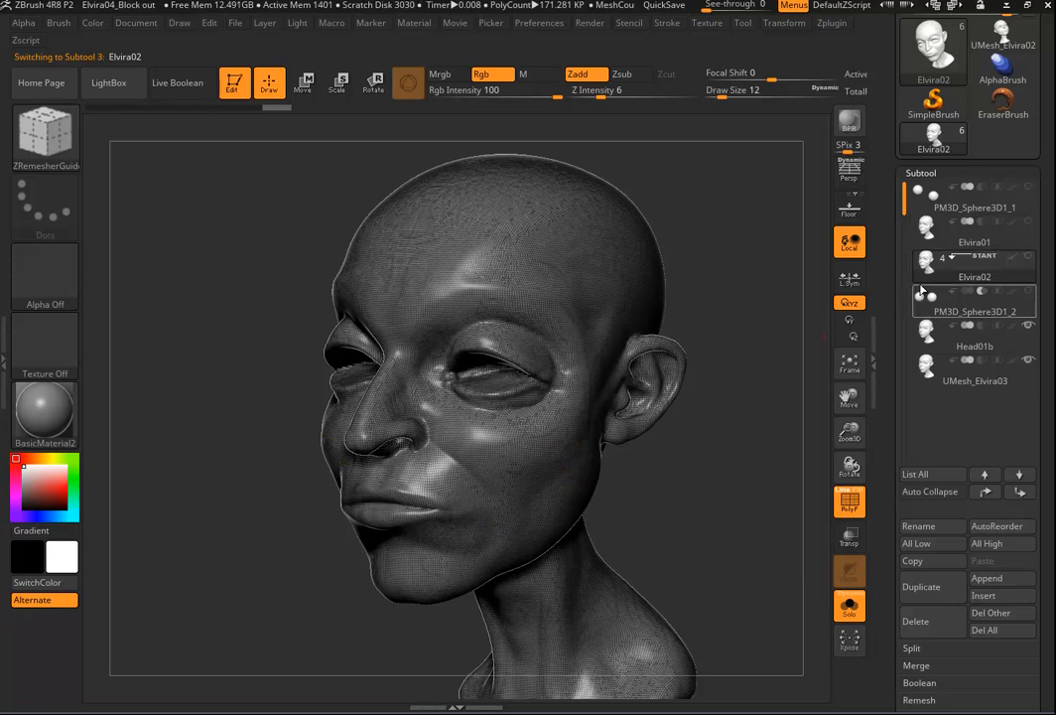
View the separate UMesh_Elvira02 tool and return to the Elvira02 tool with its subtools.
{"action": "left_click_drag", "start_coordinate": [1046, 329], "coordinate": [1054, 397]}
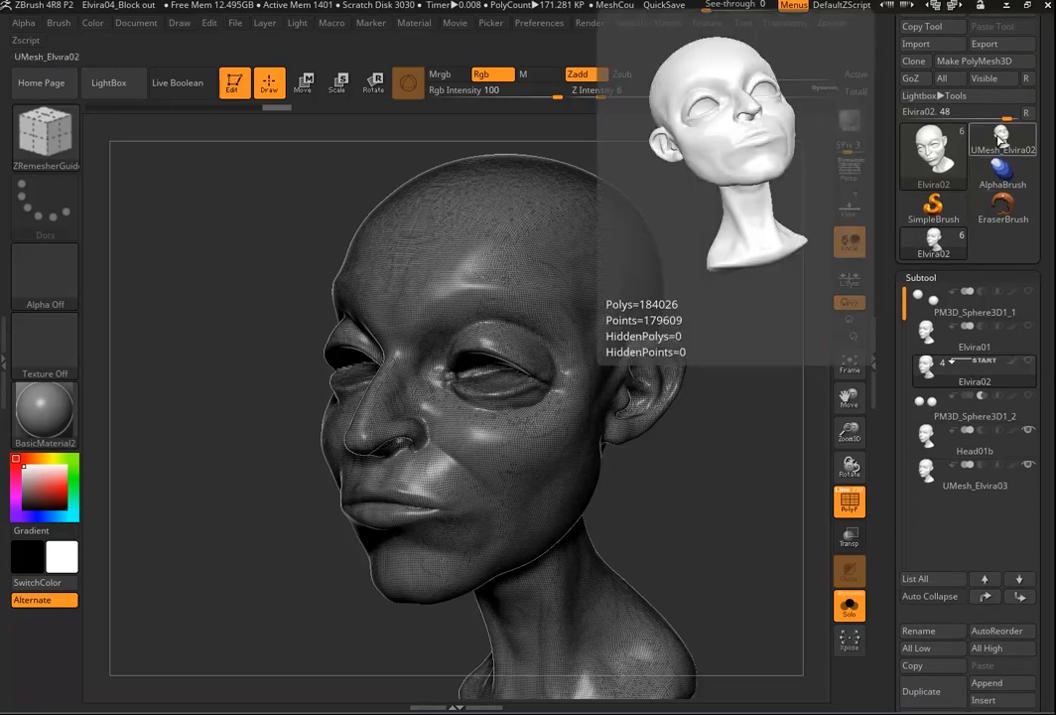
{"action": "left_click_drag", "start_coordinate": [1049, 292], "coordinate": [1042, 185]}
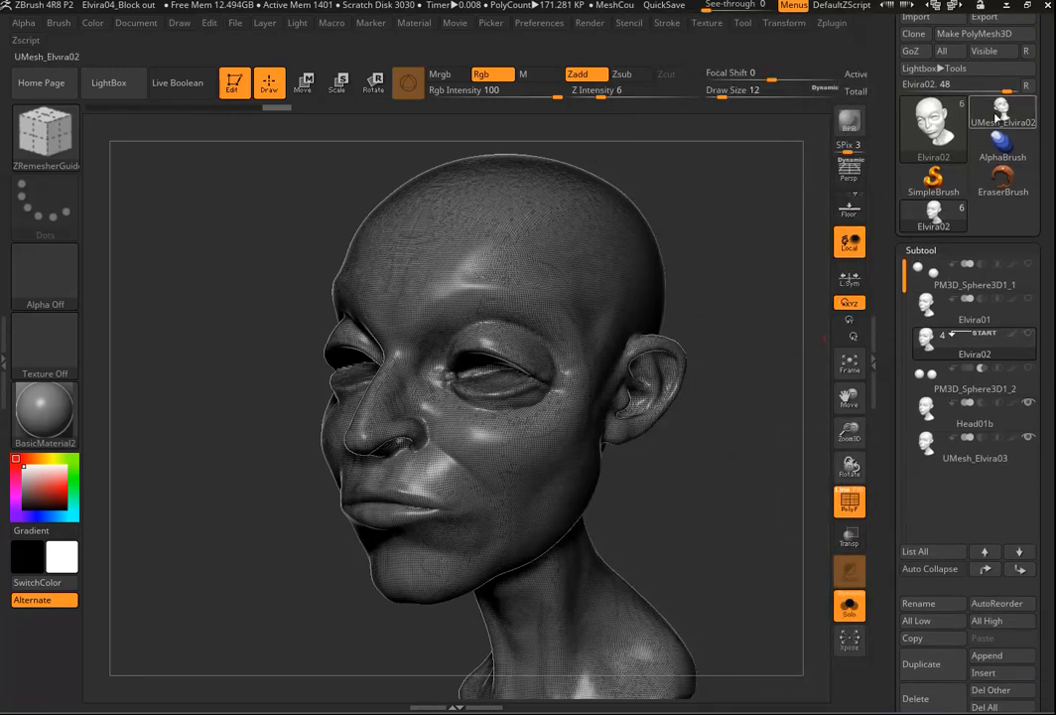
{"action": "left_click", "coordinate": [997, 115]}
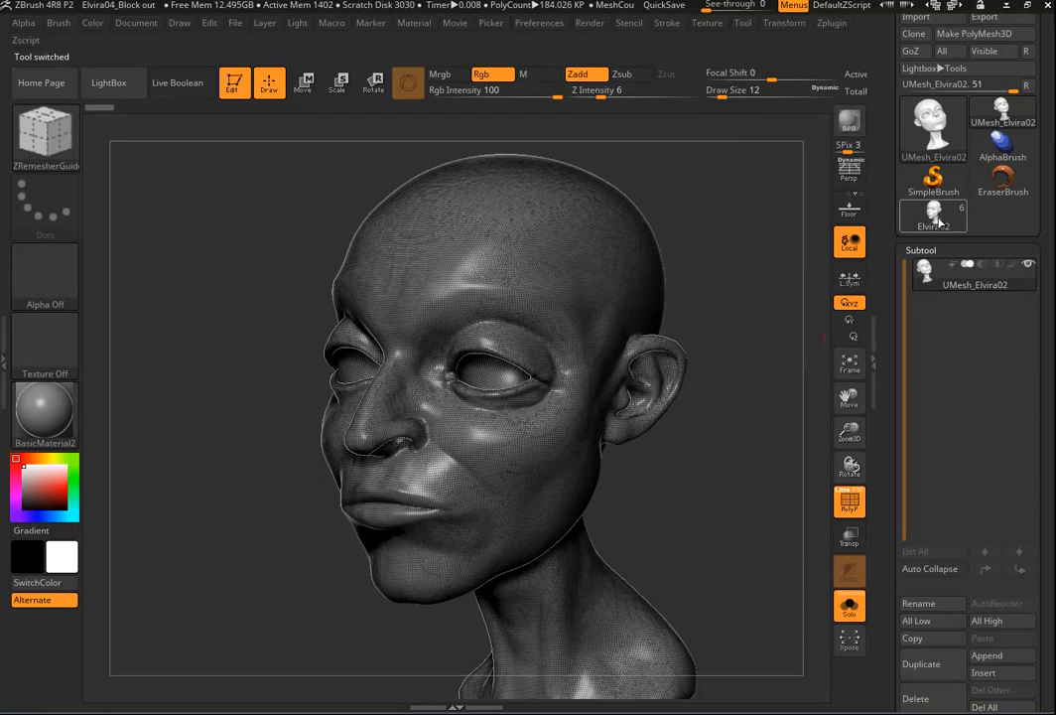
{"action": "left_click", "coordinate": [933, 215]}
Delete the Elvira02, PM3D_Sphere3D1_2 and UMesh_Elvira03 subtools, accepting the non-undoable operation for the rest of the session.
{"action": "left_click_drag", "start_coordinate": [981, 422], "coordinate": [981, 181]}
{"action": "left_click", "coordinate": [921, 465]}
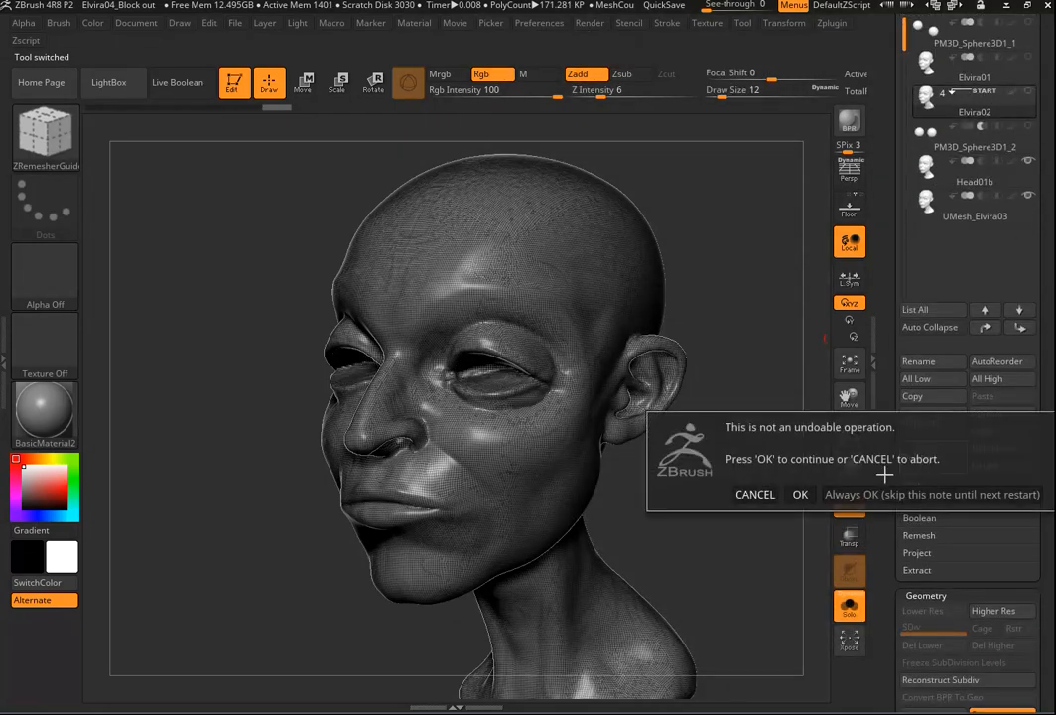
{"action": "left_click", "coordinate": [891, 495]}
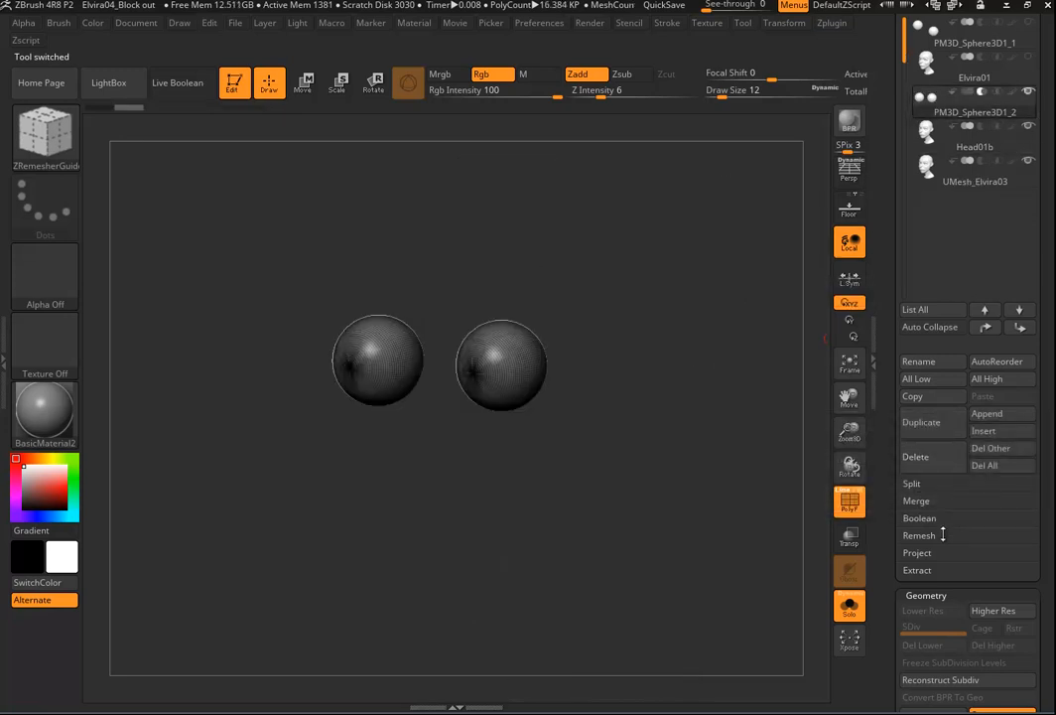
{"action": "left_click", "coordinate": [923, 458]}
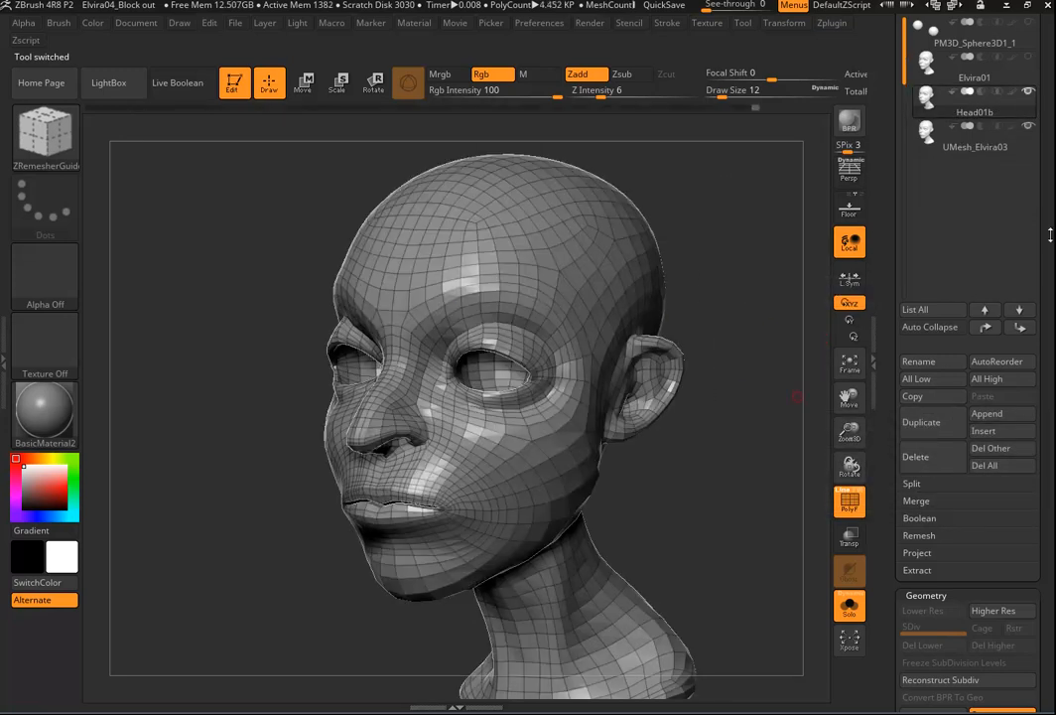
{"action": "left_click", "coordinate": [933, 137]}
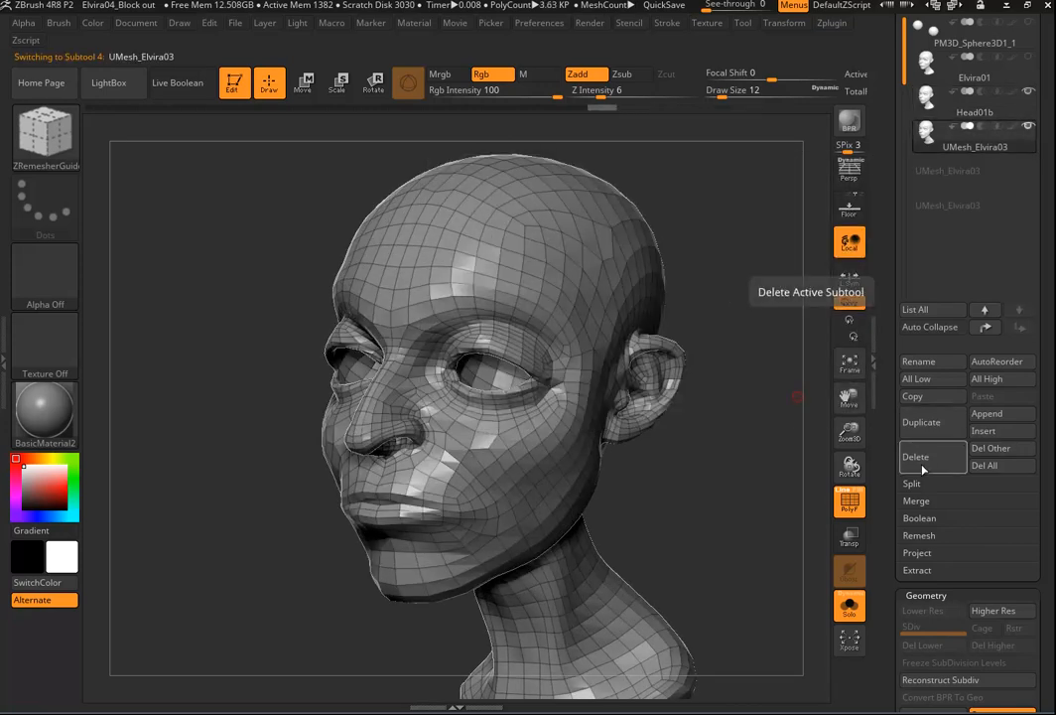
{"action": "left_click", "coordinate": [922, 466]}
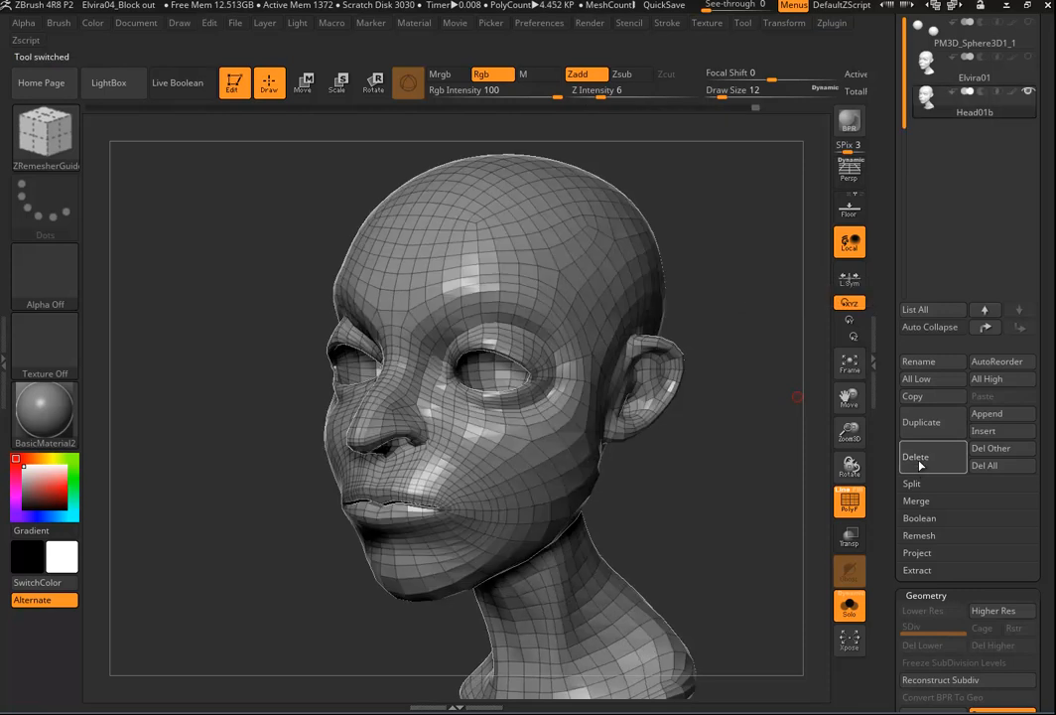
Compare the wireframes of the Elvira01 and Head01b subtools, ending on Head01b.
{"action": "mouse_move", "coordinate": [701, 438]}
{"action": "left_mouse_down", "text": "alt"}
{"action": "mouse_move", "coordinate": [667, 432]}
{"action": "mouse_move", "coordinate": [671, 424]}
{"action": "mouse_move", "coordinate": [737, 447]}
{"action": "mouse_move", "coordinate": [701, 449]}
{"action": "left_mouse_up", "text": "alt"}
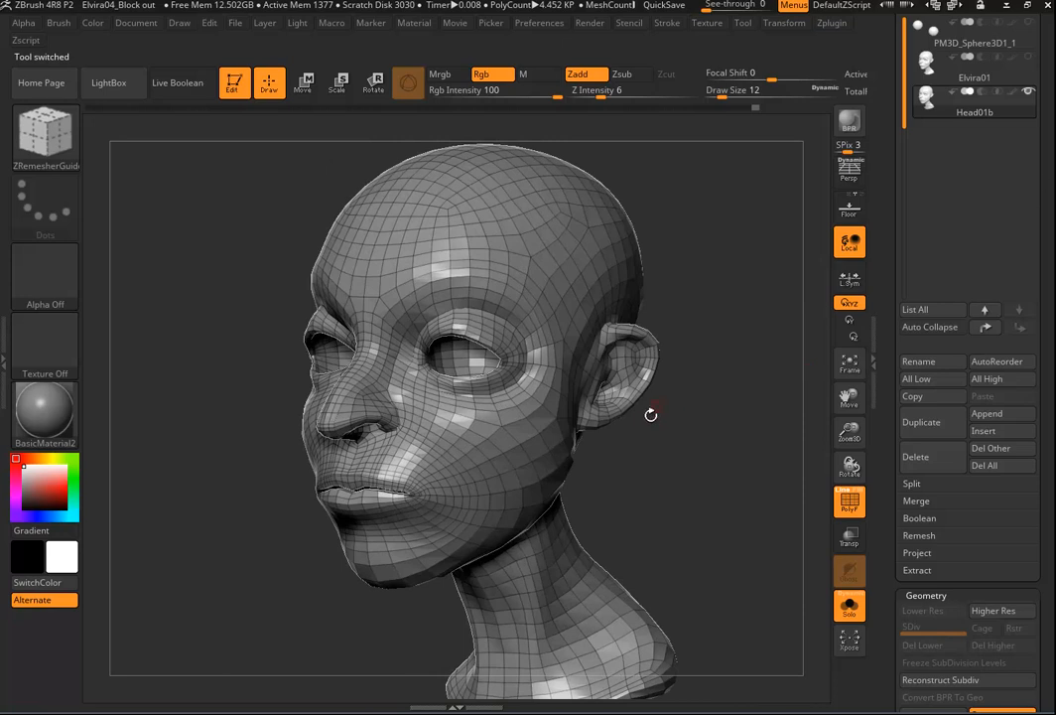
{"action": "left_click_drag", "start_coordinate": [1044, 147], "coordinate": [1042, 243]}
{"action": "left_click", "coordinate": [926, 216]}
{"action": "left_click", "coordinate": [926, 249]}
{"action": "left_click", "coordinate": [926, 217]}
{"action": "left_click", "coordinate": [926, 248]}
Store a morph target for the Head01b mesh.
{"action": "left_click_drag", "start_coordinate": [918, 698], "coordinate": [918, 568]}
{"action": "left_click_drag", "start_coordinate": [1051, 536], "coordinate": [1051, 138]}
{"action": "left_click", "coordinate": [951, 489]}
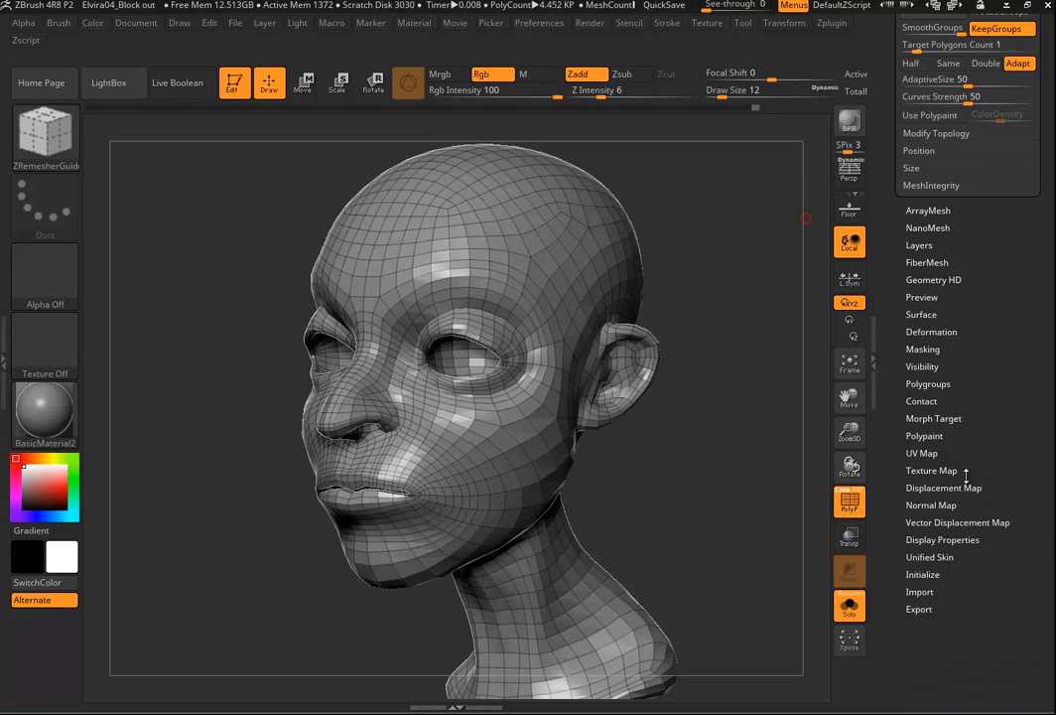
{"action": "left_click", "coordinate": [923, 417]}
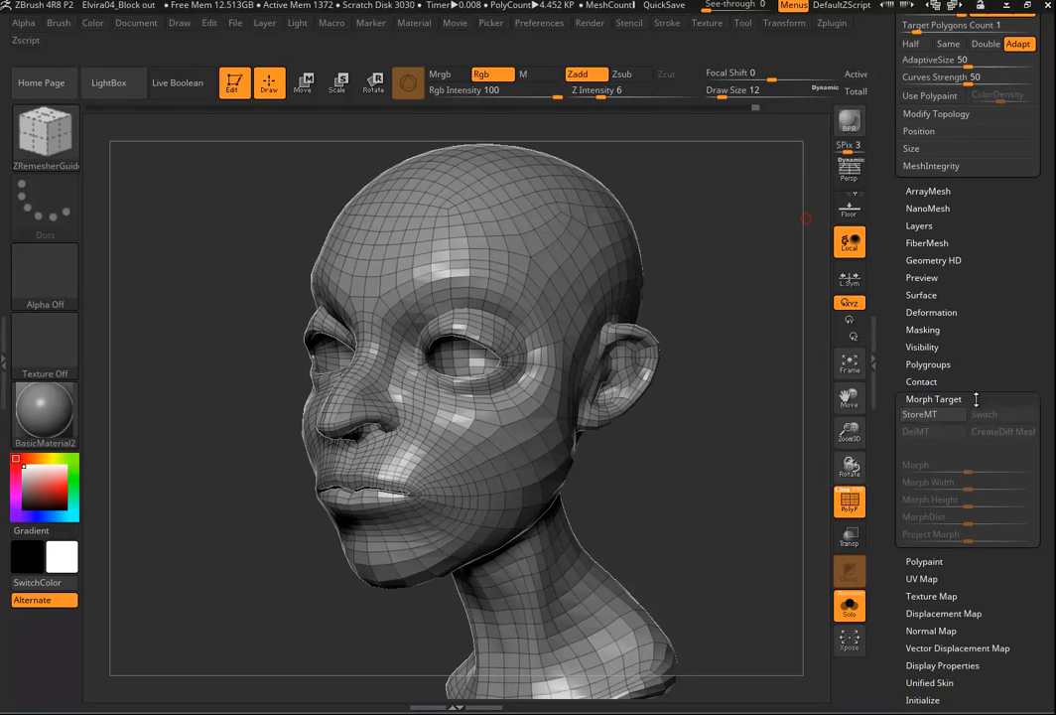
{"action": "left_click", "coordinate": [920, 415]}
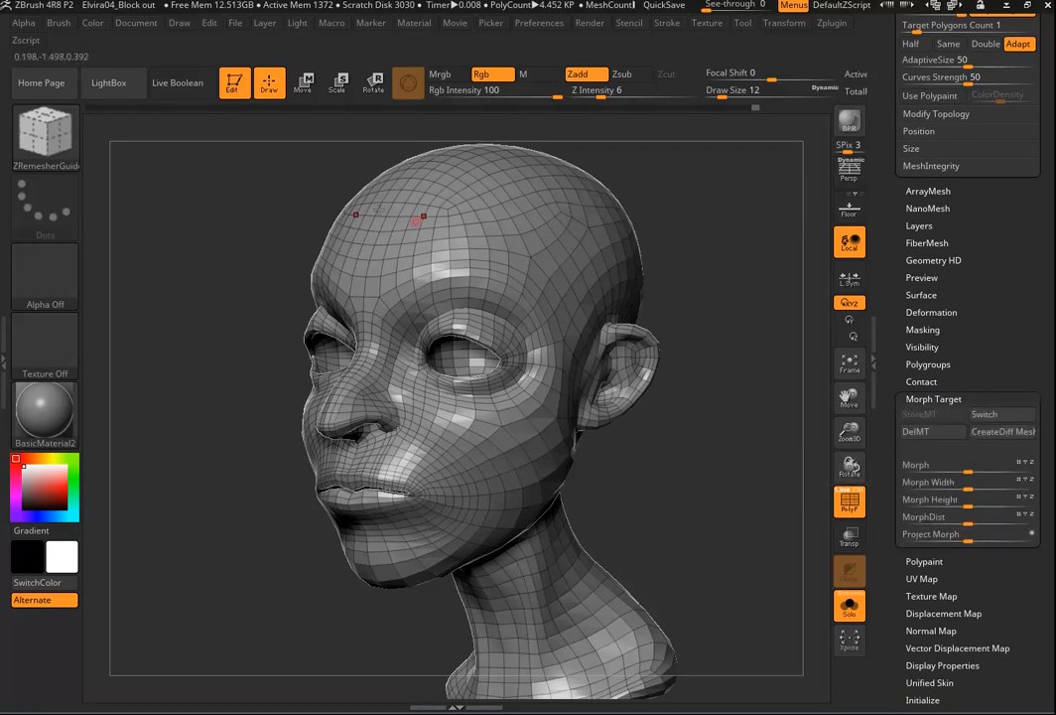
Pull the forehead and side of the skull outward with the Move brush, and restore the stored shape with Morph at 100.
{"action": "left_click", "coordinate": [45, 132]}
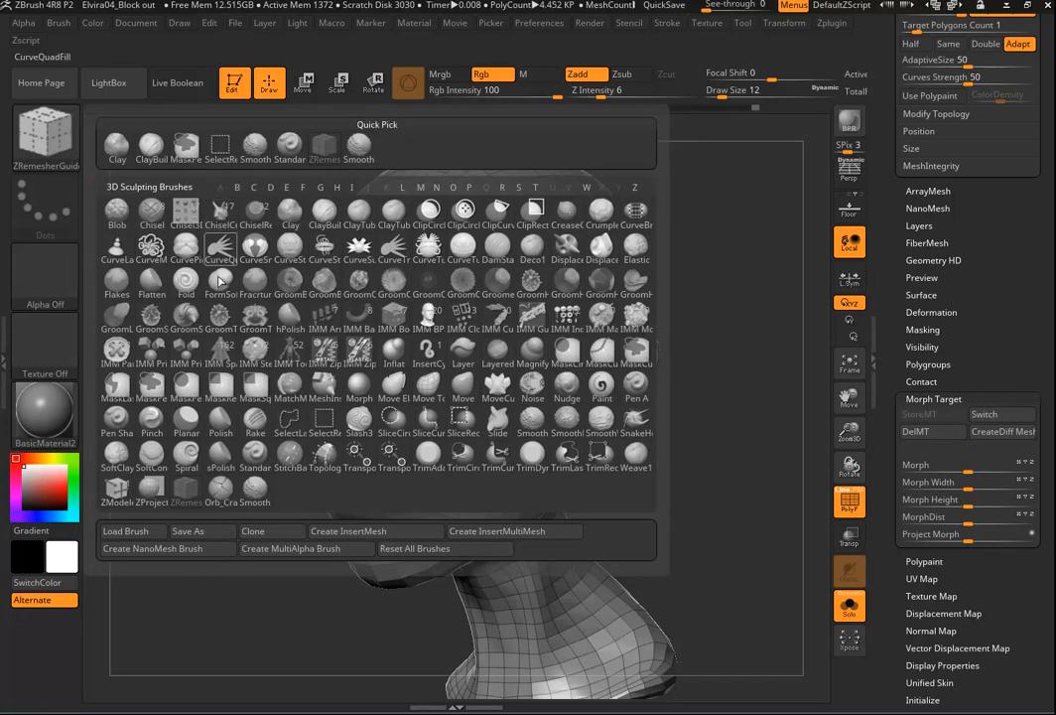
{"action": "left_click", "coordinate": [434, 394]}
{"action": "left_click_drag", "start_coordinate": [474, 340], "coordinate": [521, 341]}
{"action": "mouse_move", "coordinate": [599, 249]}
{"action": "left_mouse_down"}
{"action": "mouse_move", "coordinate": [685, 223]}
{"action": "mouse_move", "coordinate": [743, 278]}
{"action": "left_mouse_up"}
{"action": "left_click_drag", "start_coordinate": [358, 234], "coordinate": [265, 278]}
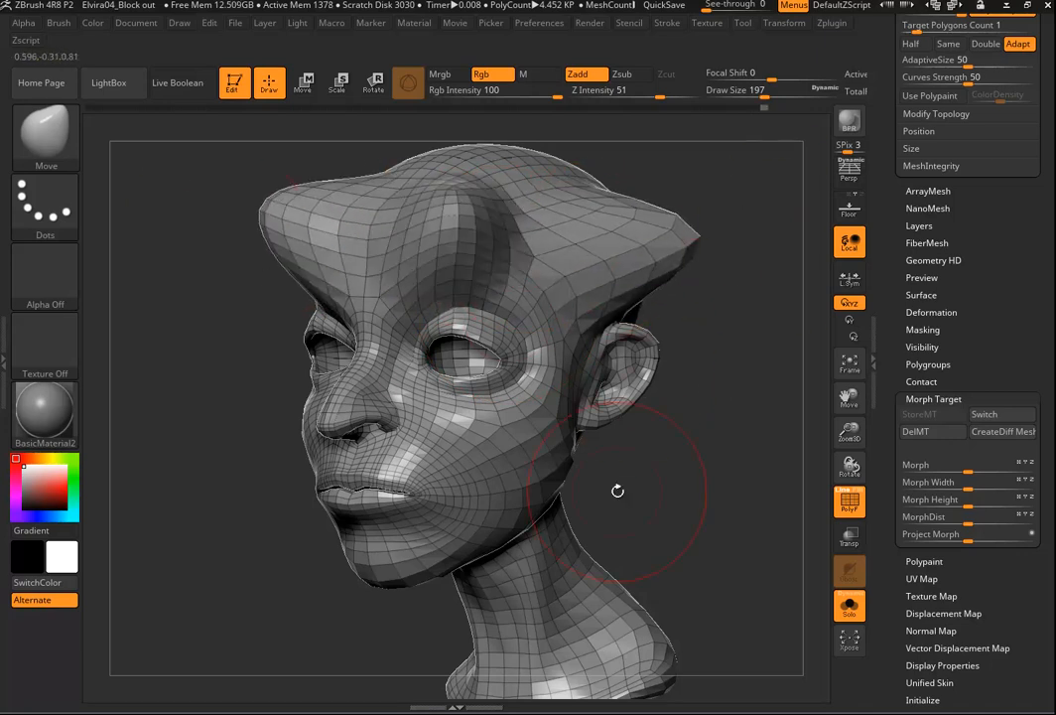
{"action": "left_click_drag", "start_coordinate": [955, 467], "coordinate": [1031, 469]}
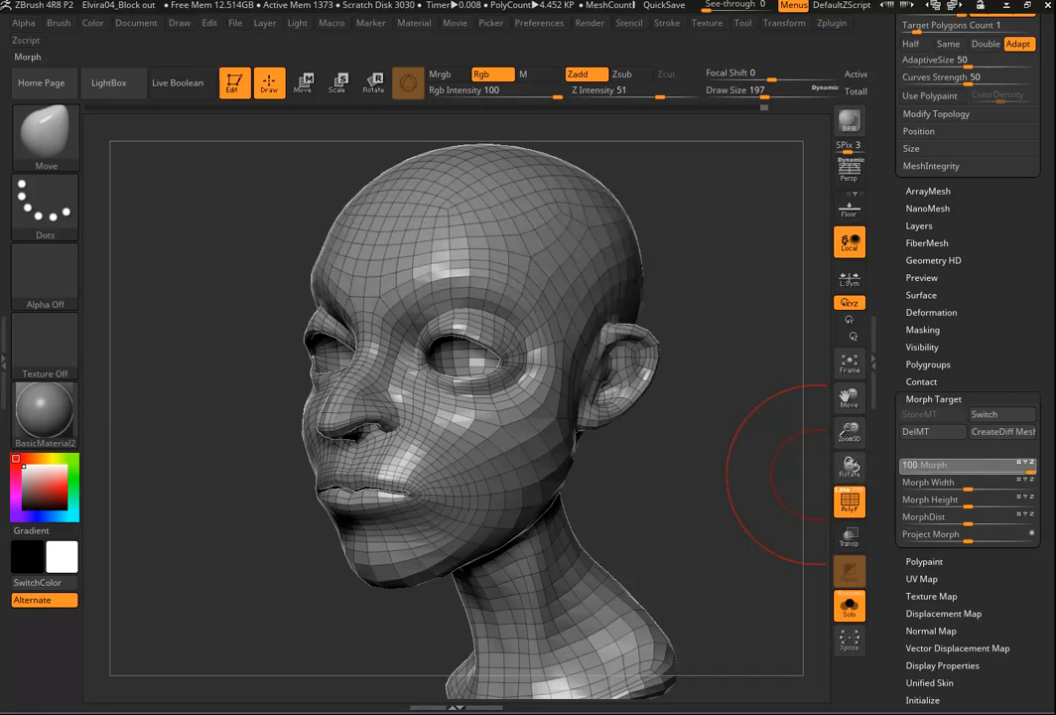
Delete the Head01b morph target and store a fresh one from the current shape.
{"action": "left_click", "coordinate": [956, 431]}
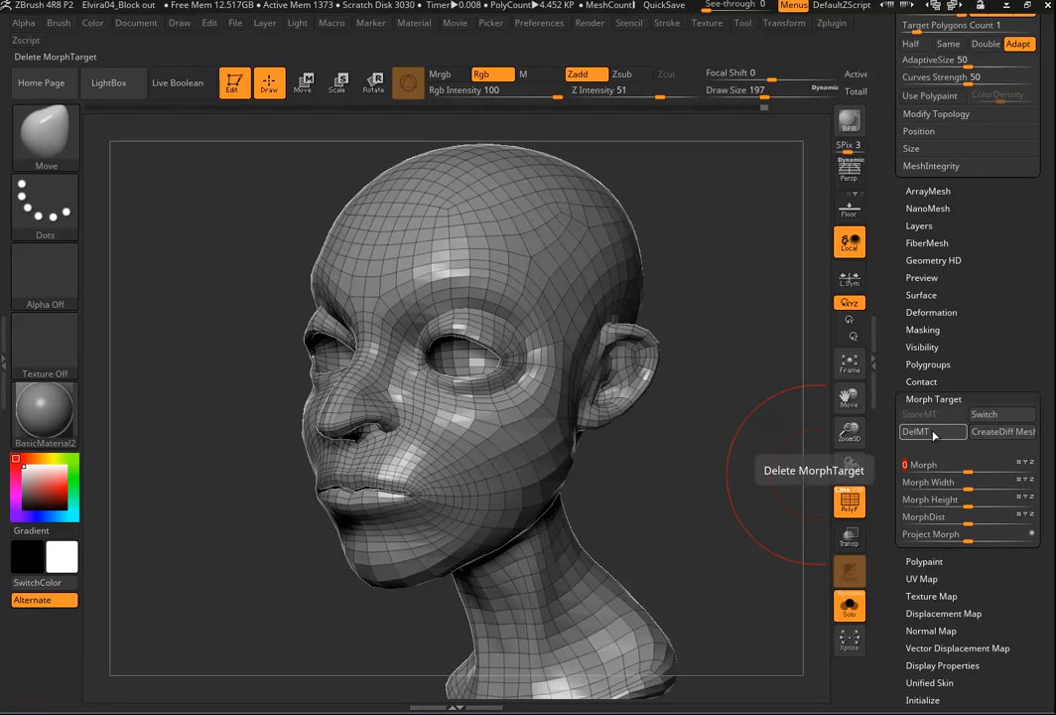
{"action": "left_click", "coordinate": [933, 433]}
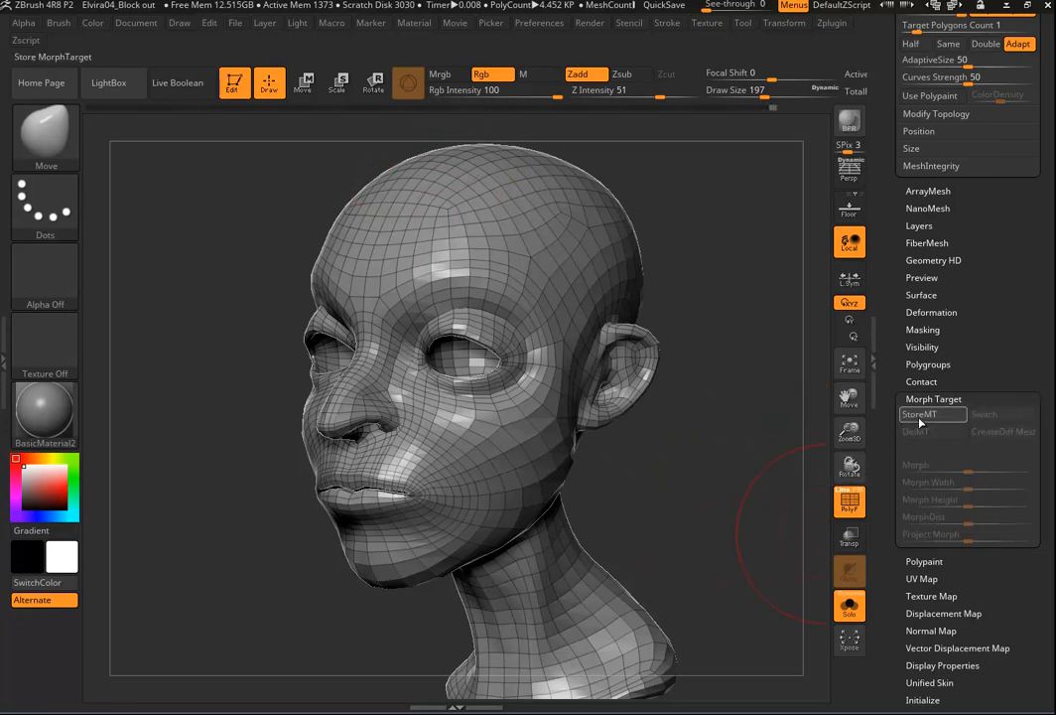
{"action": "left_click", "coordinate": [919, 417]}
{"action": "mouse_move", "coordinate": [692, 530]}
{"action": "left_mouse_down"}
{"action": "mouse_move", "coordinate": [679, 537]}
{"action": "mouse_move", "coordinate": [706, 536]}
{"action": "left_mouse_up"}
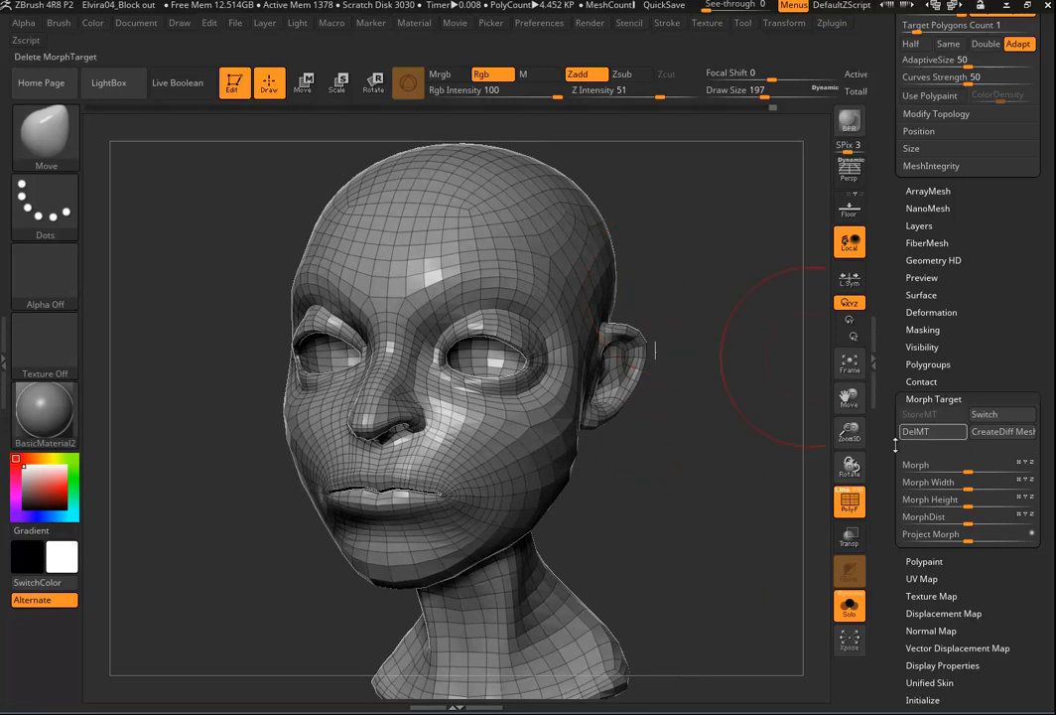
View the Layers settings, collapse the Geometry settings and return to the subtool list.
{"action": "left_click", "coordinate": [920, 226]}
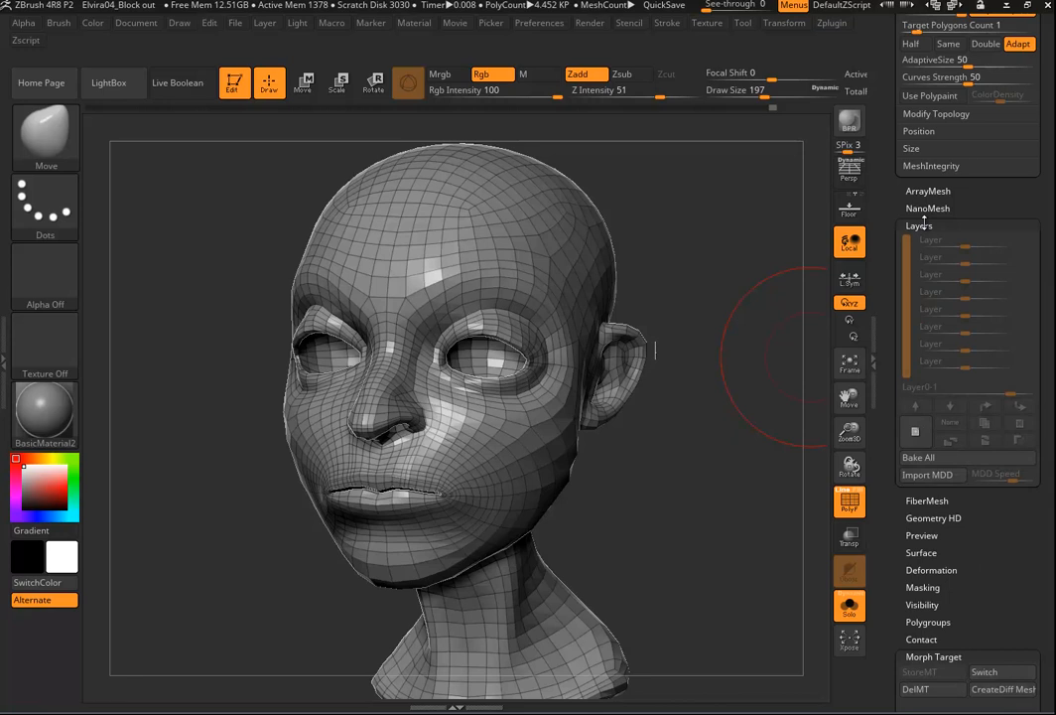
{"action": "left_click", "coordinate": [920, 226]}
{"action": "scroll", "coordinate": [1000, 318], "scroll_direction": "down", "scroll_amount": 1}
{"action": "left_click_drag", "start_coordinate": [1000, 318], "coordinate": [963, 295]}
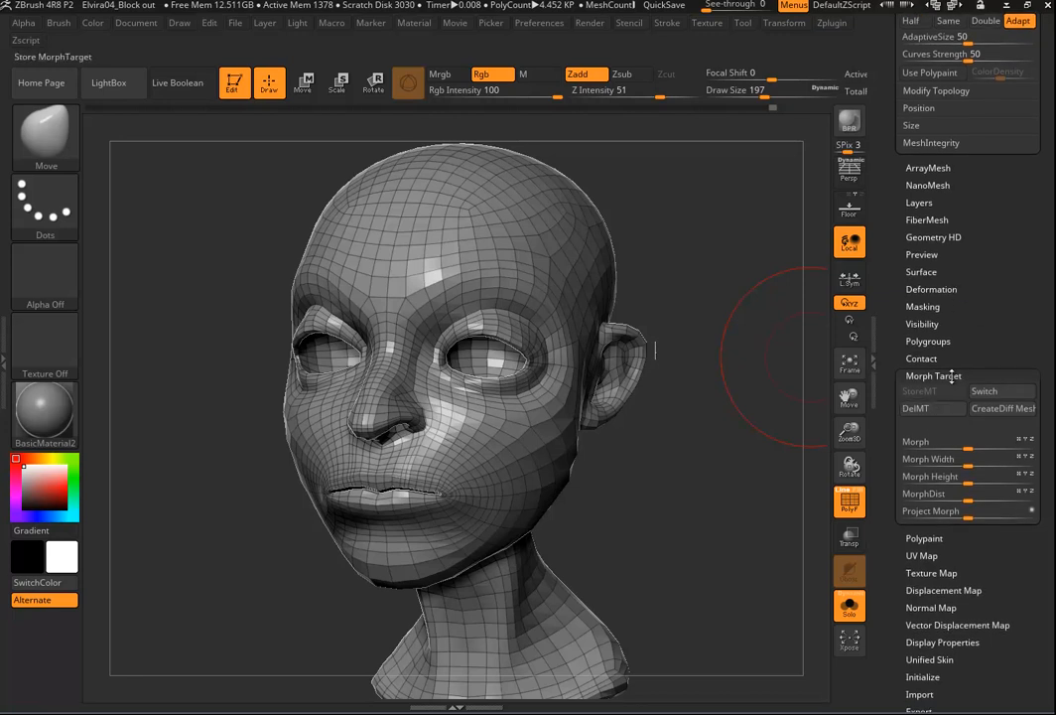
{"action": "scroll", "coordinate": [933, 406], "scroll_direction": "up", "scroll_amount": 10}
{"action": "scroll", "coordinate": [989, 437], "scroll_direction": "up", "scroll_amount": 1}
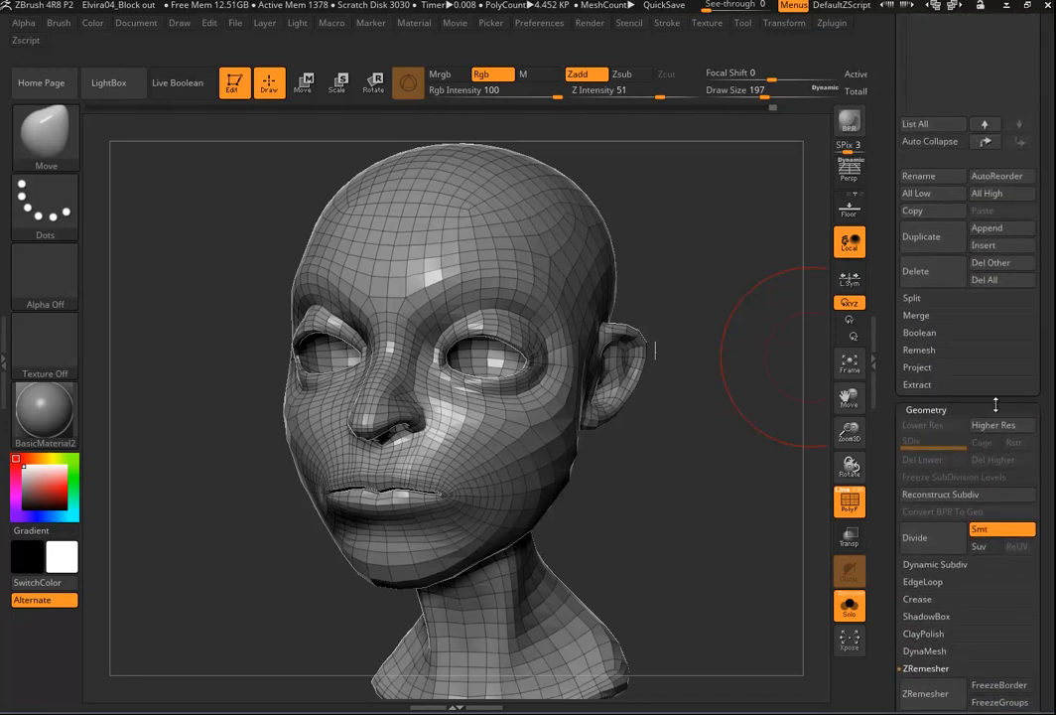
{"action": "left_click", "coordinate": [989, 404]}
{"action": "scroll", "coordinate": [1039, 440], "scroll_direction": "up", "scroll_amount": 4}
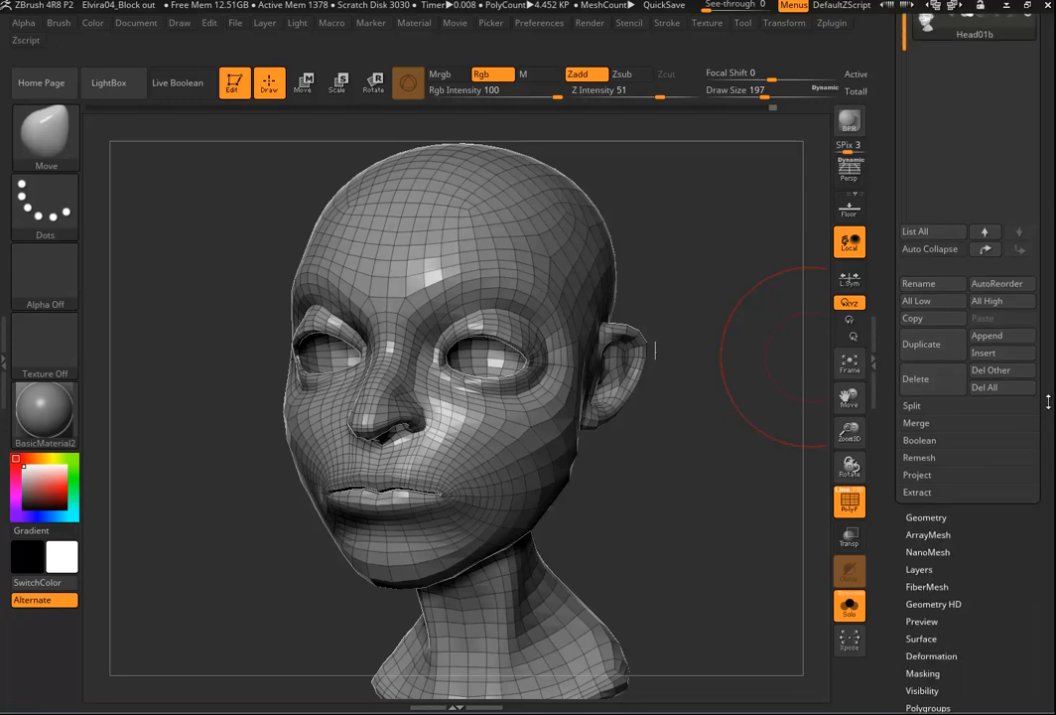
{"action": "scroll", "coordinate": [1039, 440], "scroll_direction": "up", "scroll_amount": 1}
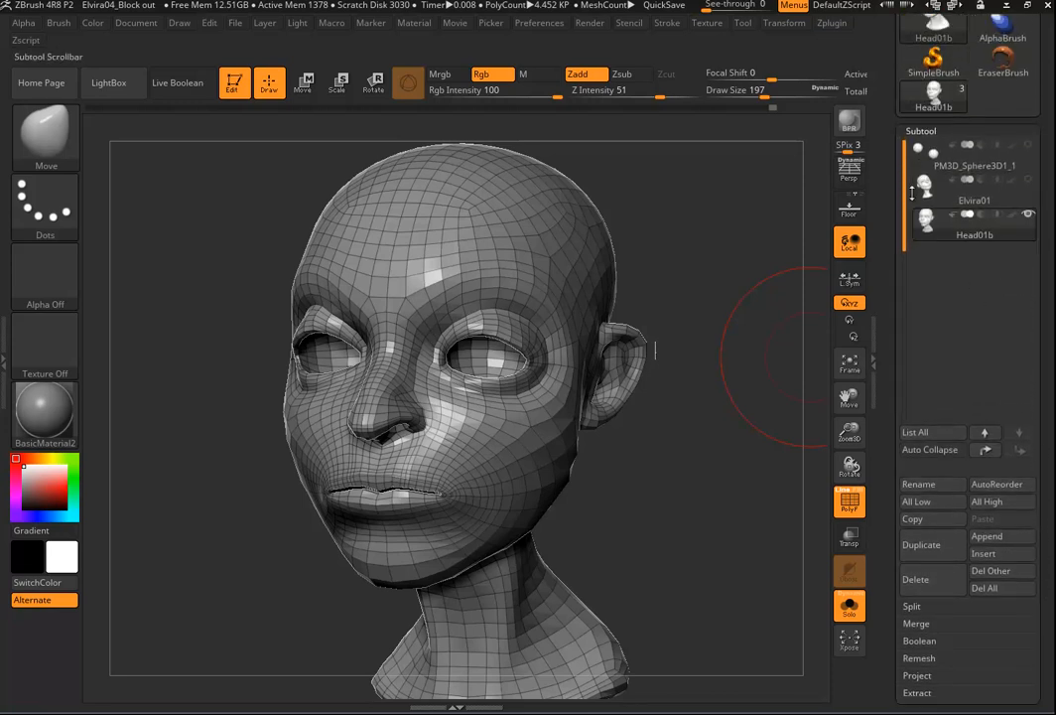
Turn off Solo and show the Elvira01 subtool together with Head01b to compare how the two heads overlap from several angles.
{"action": "mouse_move", "coordinate": [915, 189]}
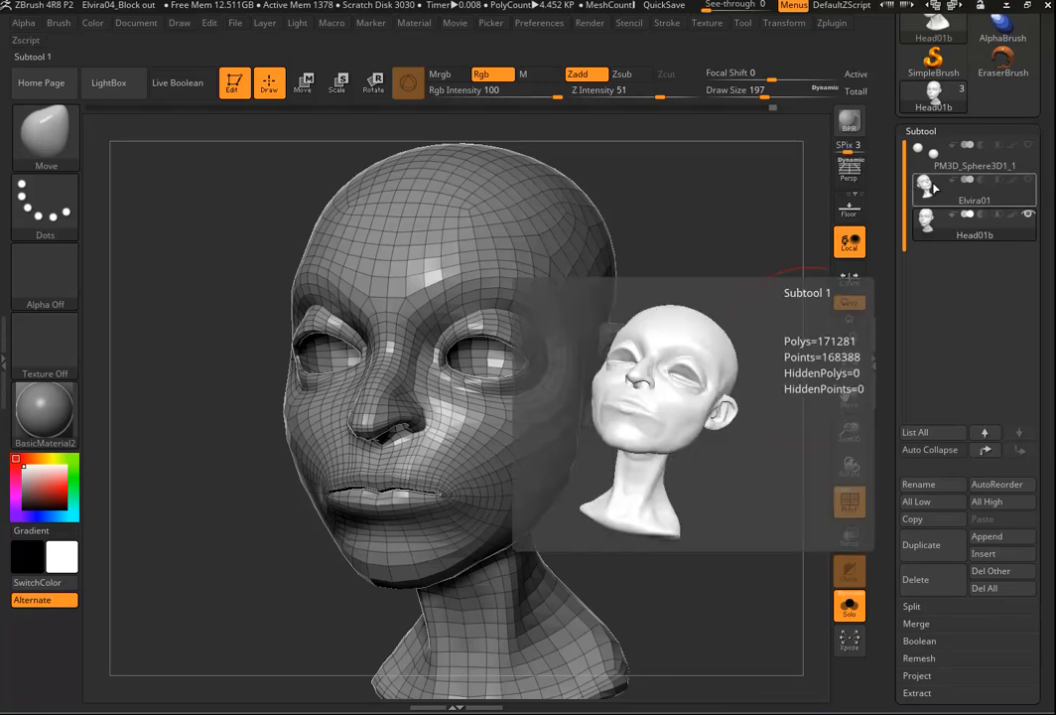
{"action": "left_click", "coordinate": [849, 606]}
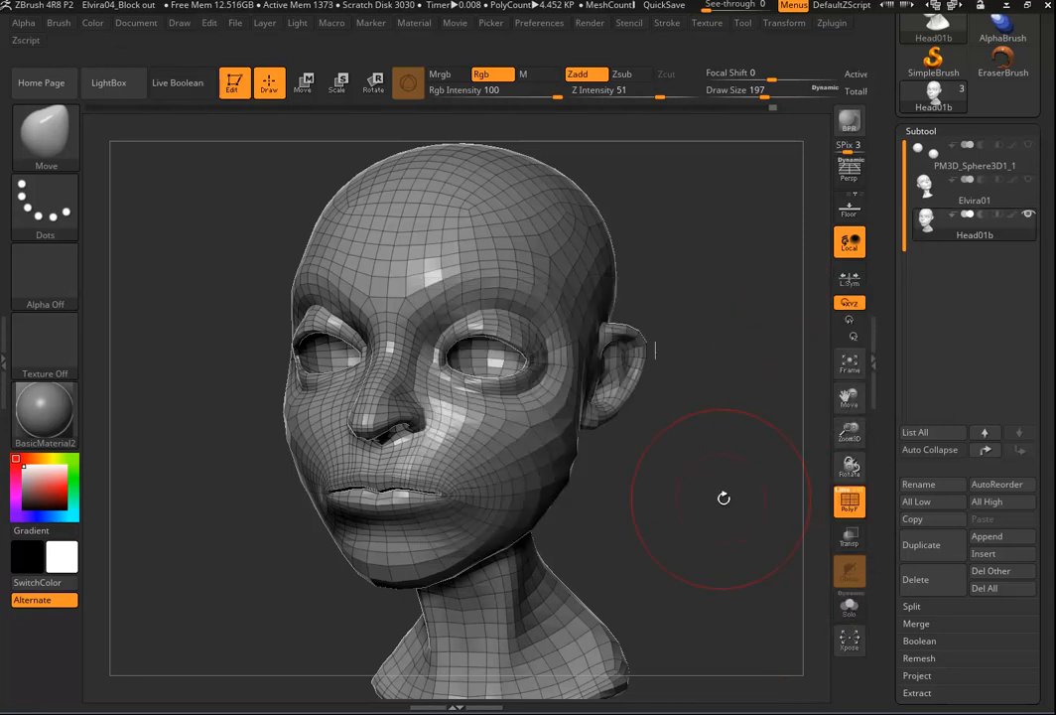
{"action": "left_click_drag", "start_coordinate": [744, 495], "coordinate": [772, 454]}
{"action": "left_click", "coordinate": [1008, 152]}
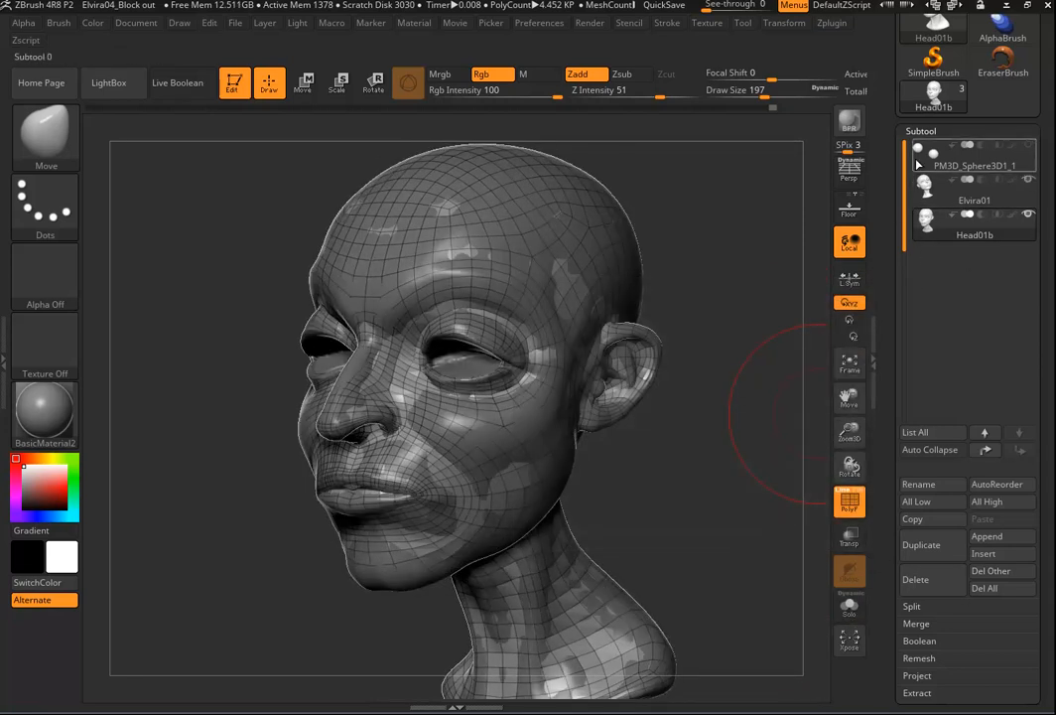
{"action": "mouse_move", "coordinate": [799, 376]}
{"action": "left_mouse_down"}
{"action": "mouse_move", "coordinate": [712, 483]}
{"action": "mouse_move", "coordinate": [732, 522]}
{"action": "mouse_move", "coordinate": [729, 556]}
{"action": "left_mouse_up"}
{"action": "mouse_move", "coordinate": [713, 599]}
{"action": "left_mouse_down", "text": "alt"}
{"action": "mouse_move", "coordinate": [688, 534]}
{"action": "mouse_move", "coordinate": [277, 507]}
{"action": "left_mouse_up", "text": "alt"}
{"action": "left_click_drag", "start_coordinate": [742, 518], "coordinate": [636, 513]}
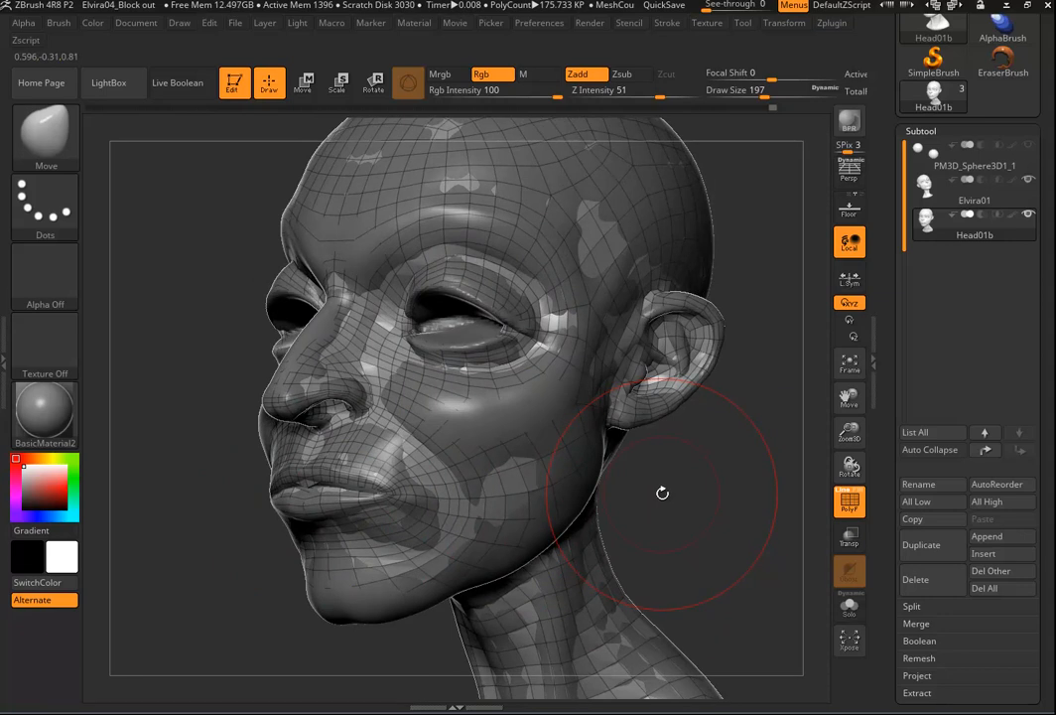
{"action": "left_click_drag", "start_coordinate": [679, 494], "coordinate": [755, 487]}
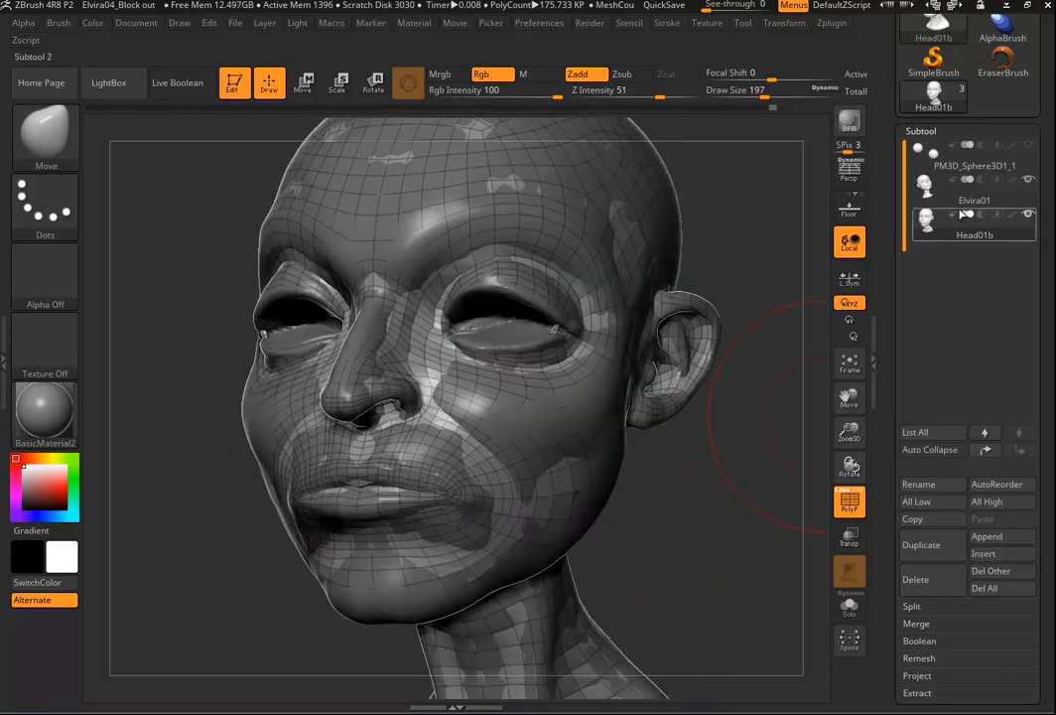
Isolate the Head01b subtool with Solo and display its polyframe with the polygroup fill colours.
{"action": "left_click", "coordinate": [850, 608]}
{"action": "left_click_drag", "start_coordinate": [716, 554], "coordinate": [697, 501], "text": "alt"}
{"action": "mouse_move", "coordinate": [746, 495]}
{"action": "left_mouse_down"}
{"action": "mouse_move", "coordinate": [703, 504]}
{"action": "mouse_move", "coordinate": [751, 486]}
{"action": "mouse_move", "coordinate": [729, 484]}
{"action": "left_mouse_up"}
{"action": "left_click_drag", "start_coordinate": [730, 540], "coordinate": [714, 546]}
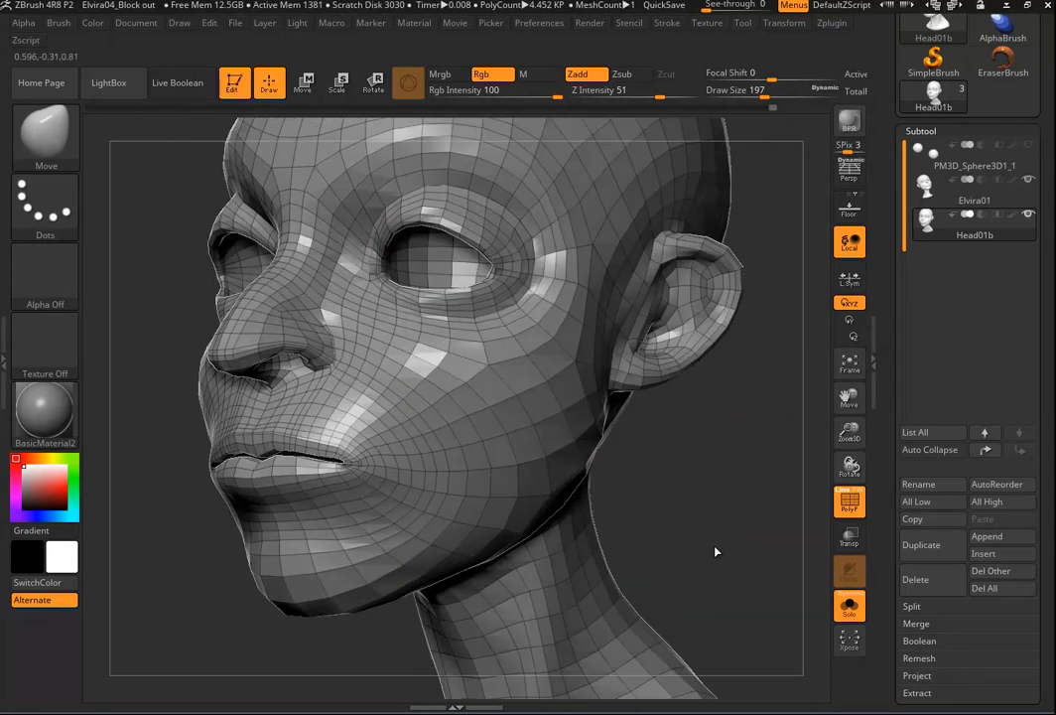
{"action": "left_click", "coordinate": [852, 505]}
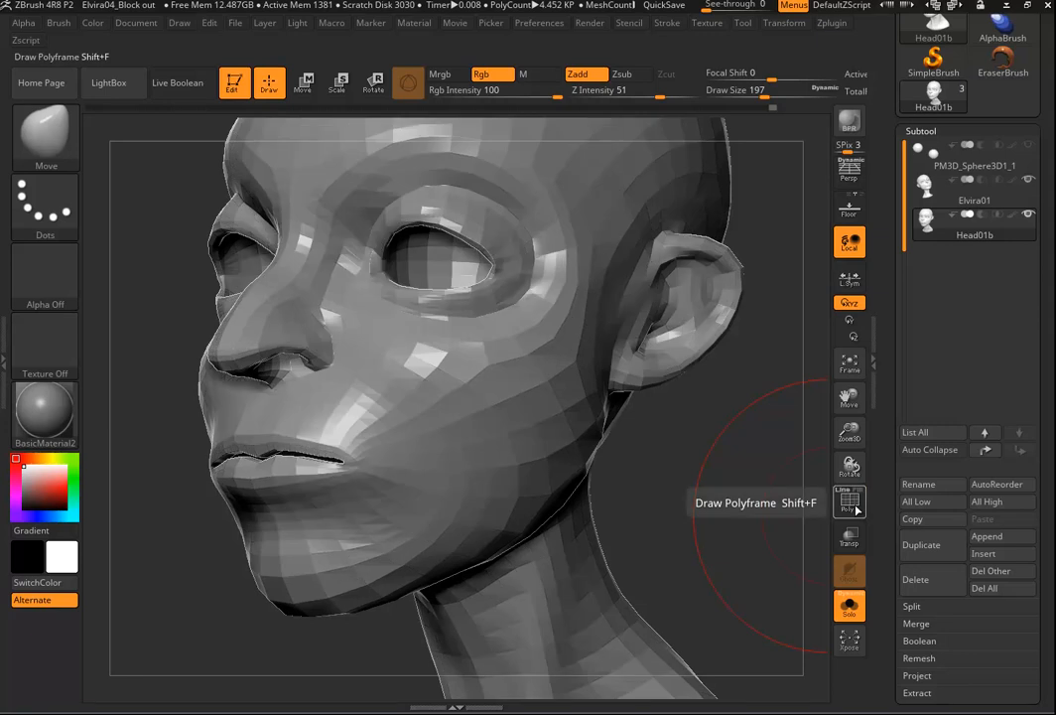
{"action": "left_click", "coordinate": [852, 504]}
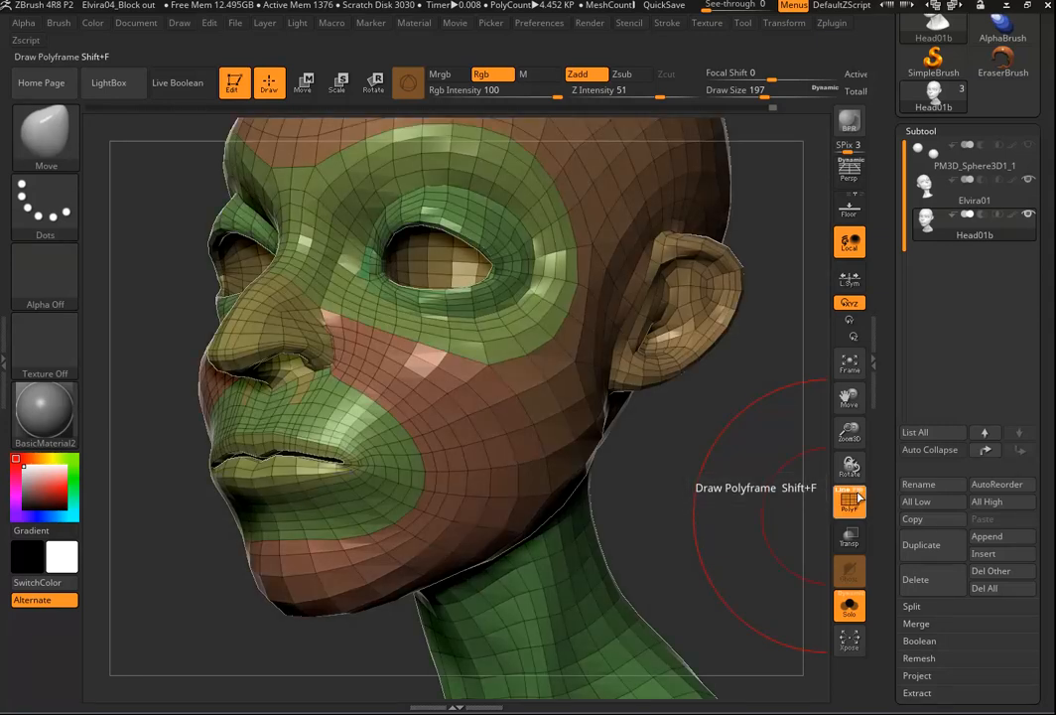
{"action": "left_click_drag", "start_coordinate": [660, 470], "coordinate": [711, 495]}
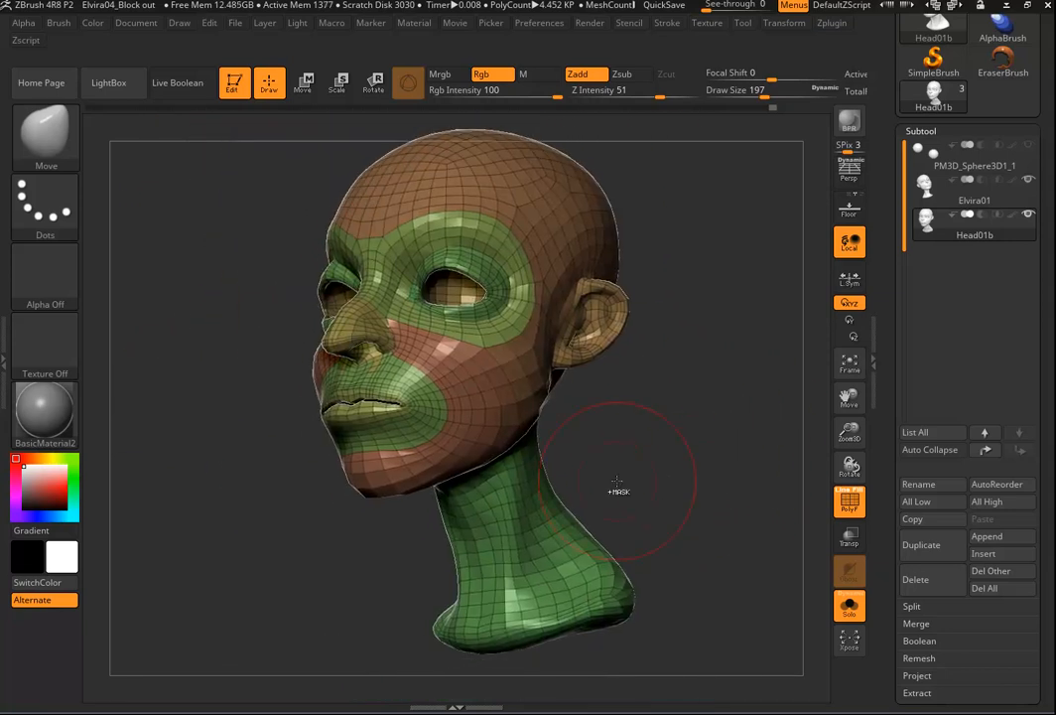
Hide the neck, the neck's bottom cap and the polygroup surrounding the lips on Head01b.
{"action": "left_click", "coordinate": [523, 530], "text": "ctrl+shift"}
{"action": "left_click", "coordinate": [523, 541], "text": "ctrl+shift"}
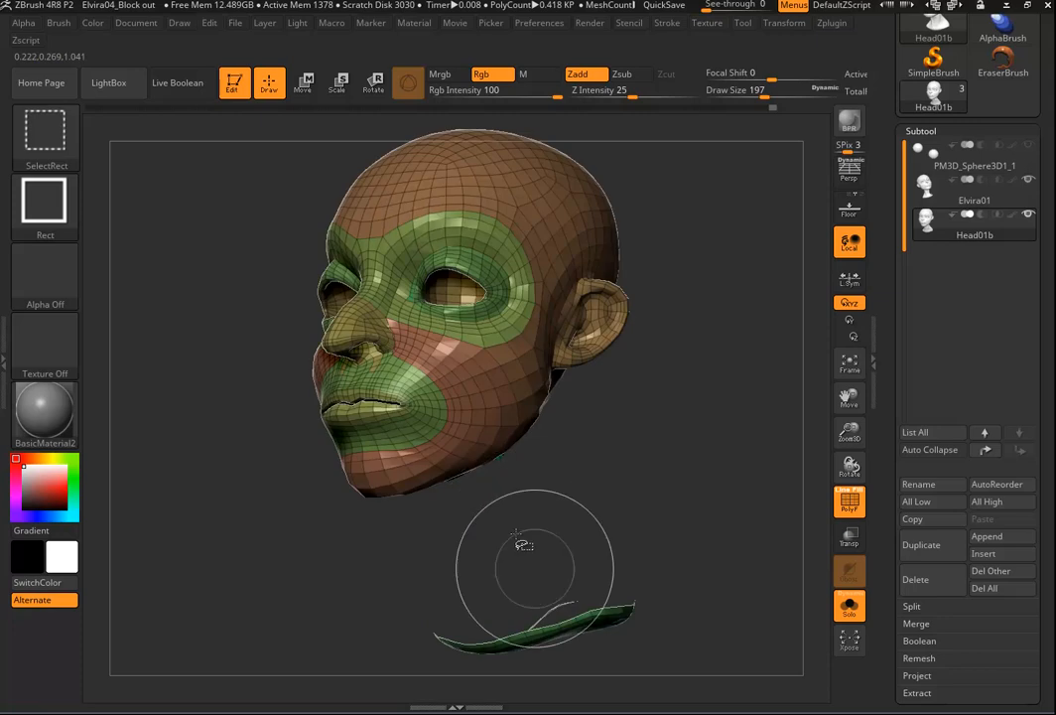
{"action": "left_click", "coordinate": [585, 616], "text": "ctrl+shift"}
{"action": "left_click", "coordinate": [421, 428], "text": "ctrl+shift"}
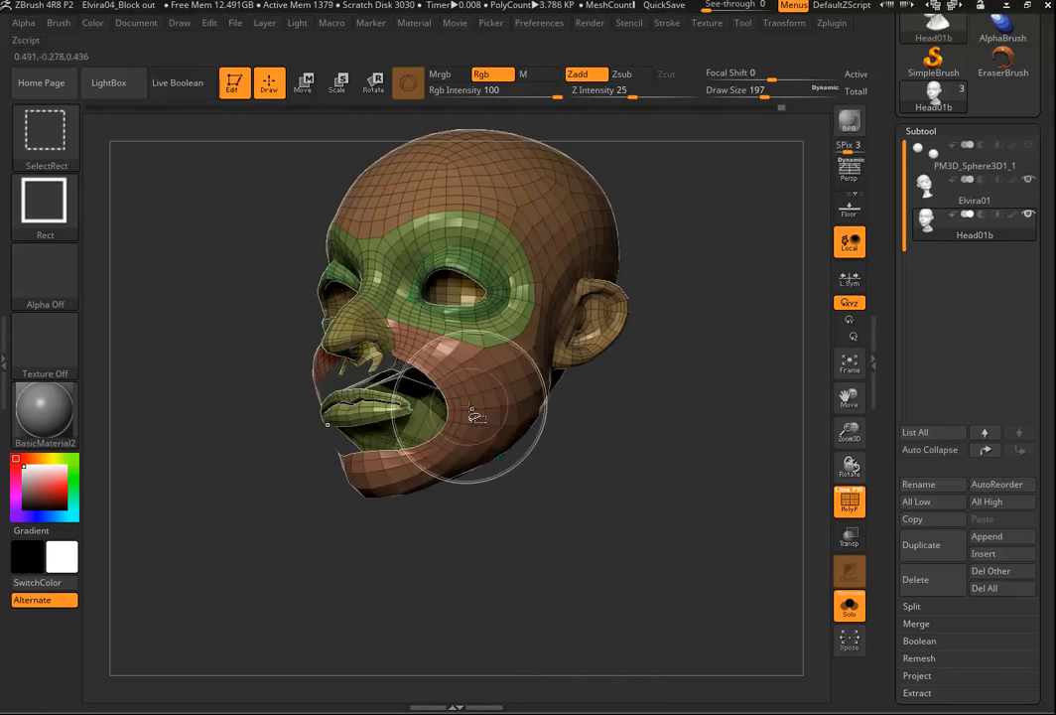
{"action": "mouse_move", "coordinate": [594, 436]}
{"action": "left_mouse_down"}
{"action": "mouse_move", "coordinate": [636, 518]}
{"action": "mouse_move", "coordinate": [587, 514]}
{"action": "mouse_move", "coordinate": [606, 441]}
{"action": "left_mouse_up"}
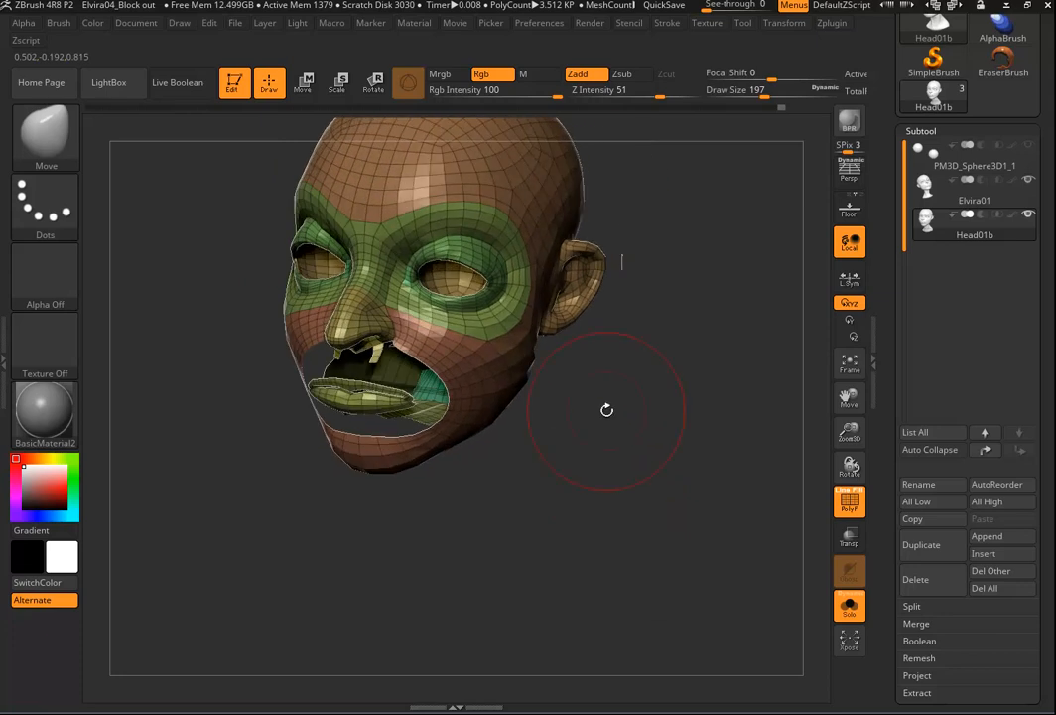
Hide the polygroups around the eyes, the skull and the ears.
{"action": "left_click", "coordinate": [497, 283], "text": "ctrl+shift"}
{"action": "left_click", "coordinate": [500, 235], "text": "ctrl+shift"}
{"action": "left_click", "coordinate": [515, 181], "text": "ctrl+shift"}
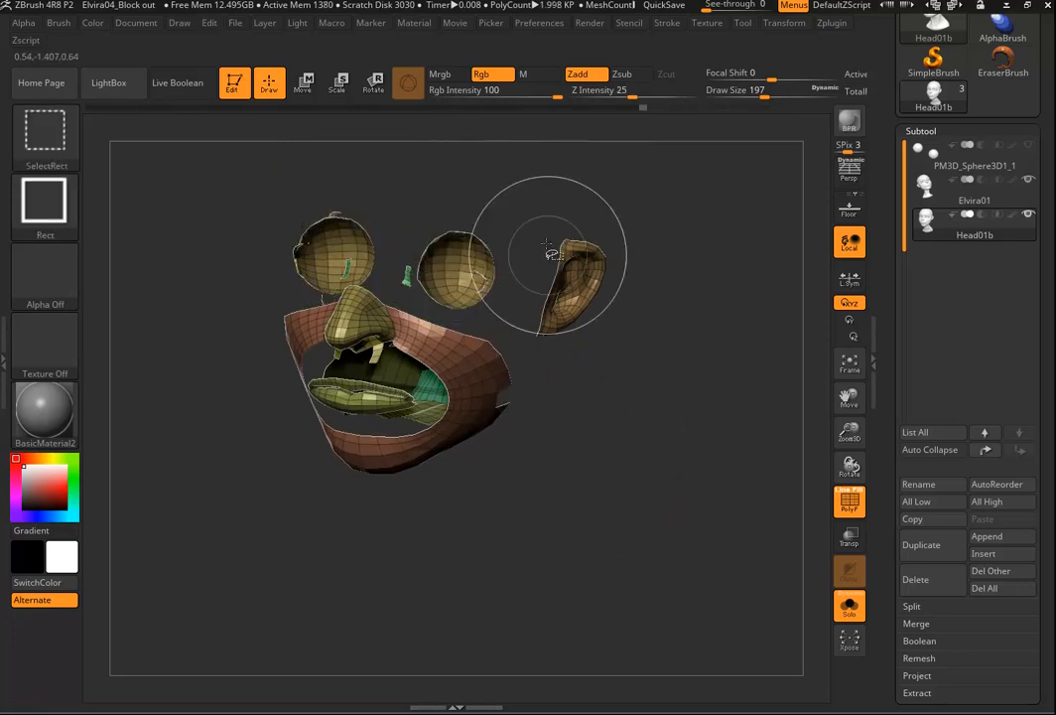
{"action": "mouse_move", "coordinate": [621, 448]}
{"action": "left_mouse_down"}
{"action": "mouse_move", "coordinate": [686, 533]}
{"action": "mouse_move", "coordinate": [641, 534]}
{"action": "mouse_move", "coordinate": [653, 499]}
{"action": "mouse_move", "coordinate": [655, 511]}
{"action": "left_mouse_up"}
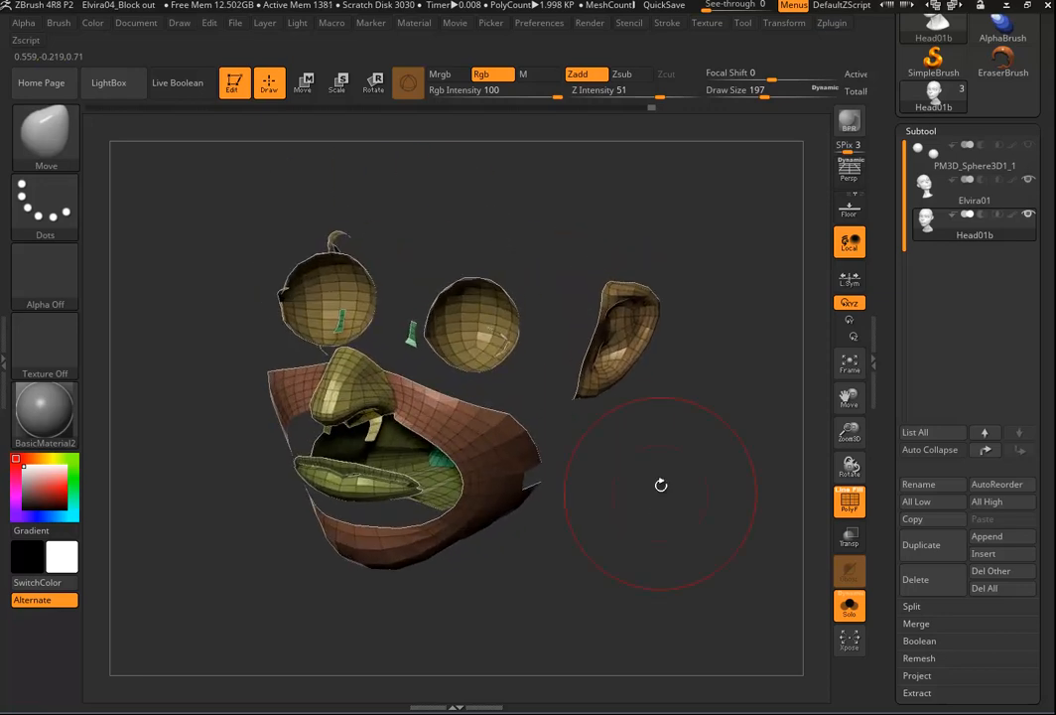
{"action": "left_click", "coordinate": [631, 364], "text": "ctrl+shift"}
{"action": "mouse_move", "coordinate": [627, 429]}
{"action": "left_mouse_down", "text": "alt"}
{"action": "mouse_move", "coordinate": [654, 377]}
{"action": "mouse_move", "coordinate": [639, 389]}
{"action": "mouse_move", "coordinate": [732, 383]}
{"action": "mouse_move", "coordinate": [672, 370]}
{"action": "mouse_move", "coordinate": [649, 401]}
{"action": "left_mouse_up", "text": "alt"}
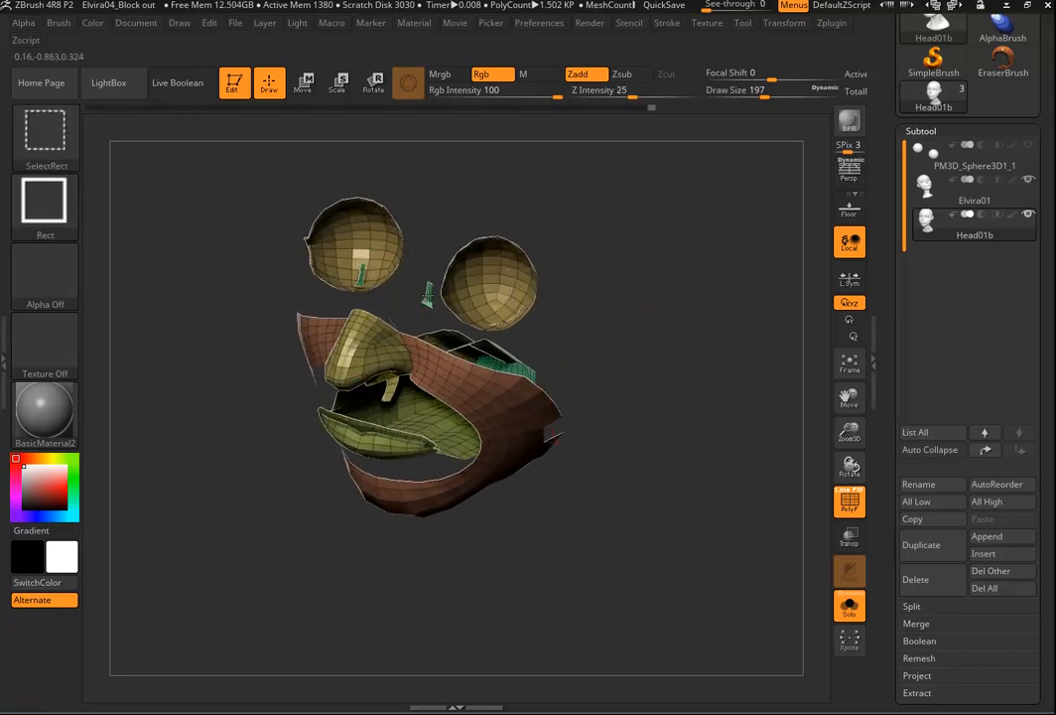
Hide the cheek and jaw polygroup and the nose polygroup to expose the inside of the mouth.
{"action": "left_click", "coordinate": [452, 378], "text": "ctrl+shift"}
{"action": "left_click_drag", "start_coordinate": [639, 414], "coordinate": [635, 325]}
{"action": "left_click", "coordinate": [380, 377], "text": "ctrl+shift"}
{"action": "mouse_move", "coordinate": [602, 469]}
{"action": "left_mouse_down", "text": "alt"}
{"action": "mouse_move", "coordinate": [653, 492]}
{"action": "mouse_move", "coordinate": [642, 309]}
{"action": "mouse_move", "coordinate": [663, 383]}
{"action": "mouse_move", "coordinate": [598, 394]}
{"action": "mouse_move", "coordinate": [281, 323]}
{"action": "mouse_move", "coordinate": [582, 477]}
{"action": "mouse_move", "coordinate": [607, 479]}
{"action": "left_mouse_up", "text": "alt"}
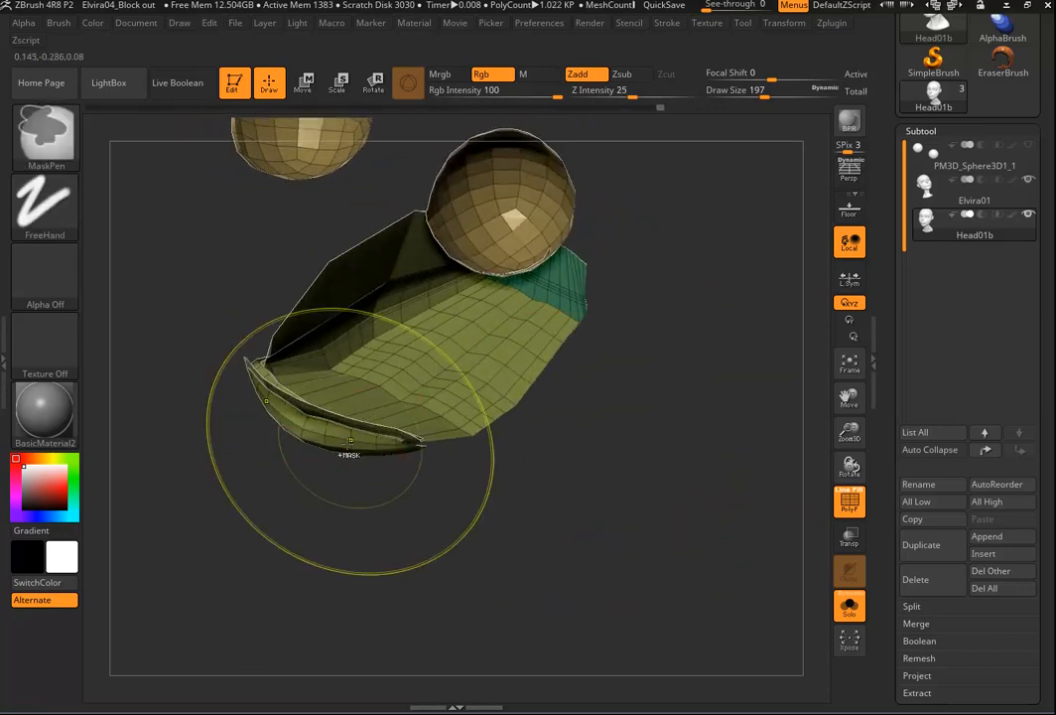
Undo a trial hiding of the lips and mouth cavity, and hide the small leftover patch between the eyeballs.
{"action": "left_click", "coordinate": [346, 447], "text": "ctrl+shift"}
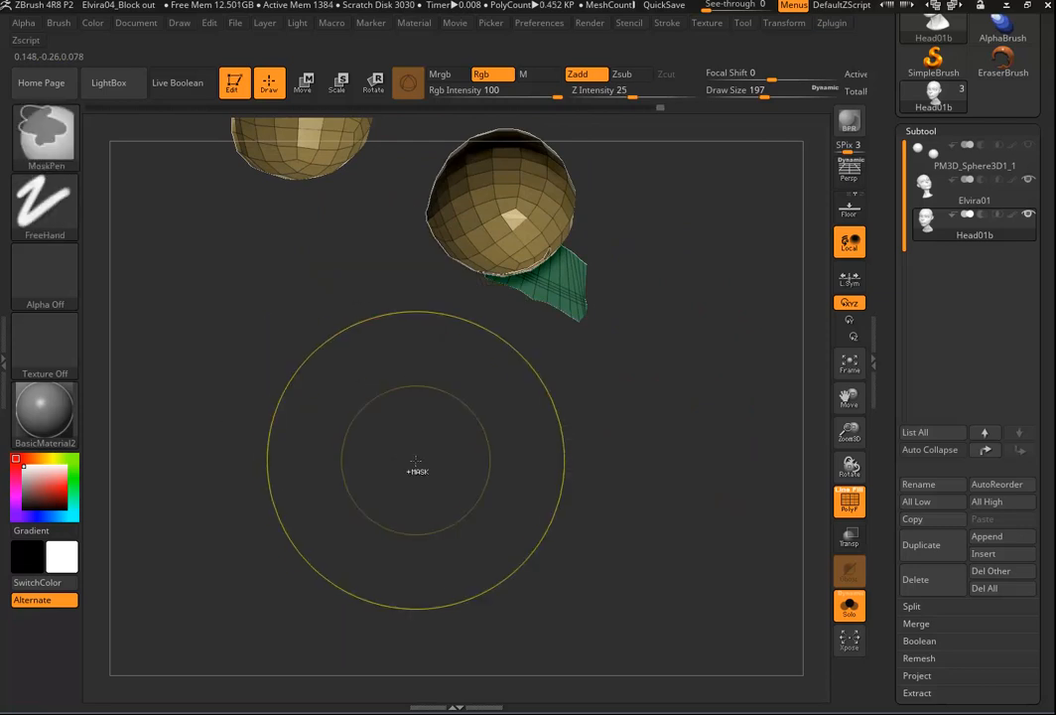
{"action": "key", "text": "ctrl+z"}
{"action": "left_click_drag", "start_coordinate": [534, 523], "coordinate": [399, 355]}
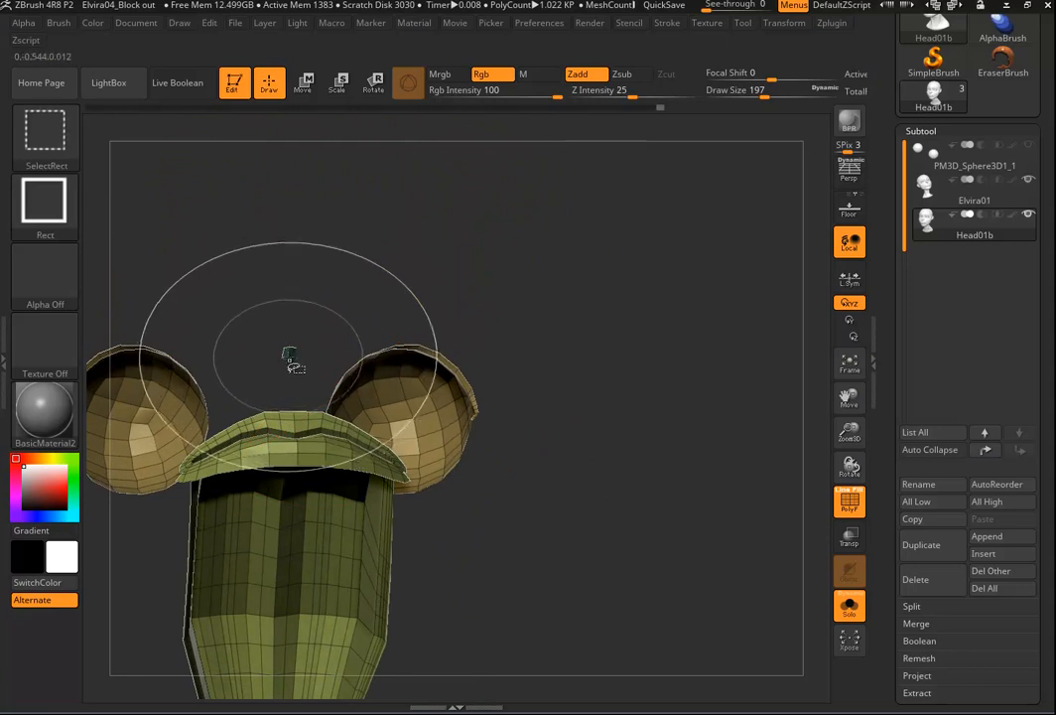
{"action": "mouse_move", "coordinate": [552, 372]}
{"action": "left_mouse_down"}
{"action": "mouse_move", "coordinate": [631, 514]}
{"action": "mouse_move", "coordinate": [535, 560]}
{"action": "mouse_move", "coordinate": [580, 552]}
{"action": "mouse_move", "coordinate": [545, 547]}
{"action": "mouse_move", "coordinate": [562, 558]}
{"action": "left_mouse_up"}
{"action": "left_click_drag", "start_coordinate": [470, 547], "coordinate": [508, 602], "text": "alt"}
{"action": "left_click_drag", "start_coordinate": [501, 544], "coordinate": [416, 549]}
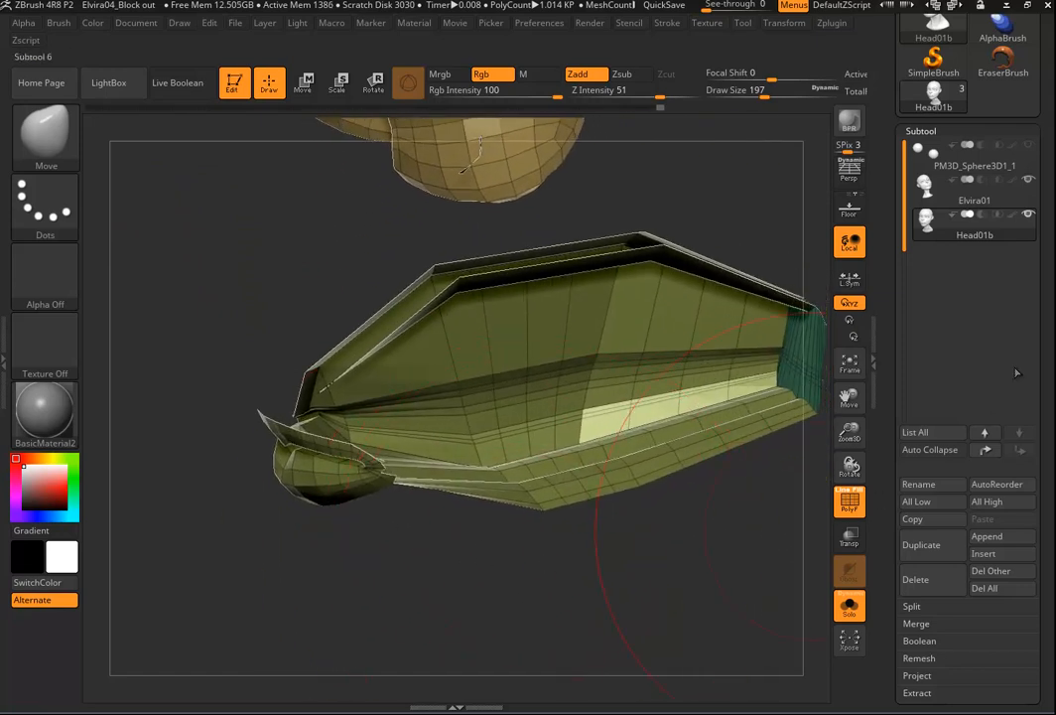
Open the Polygroups settings and hide the eyeballs so that only the lips and mouth cavity stay visible.
{"action": "left_click_drag", "start_coordinate": [1052, 398], "coordinate": [1054, 216]}
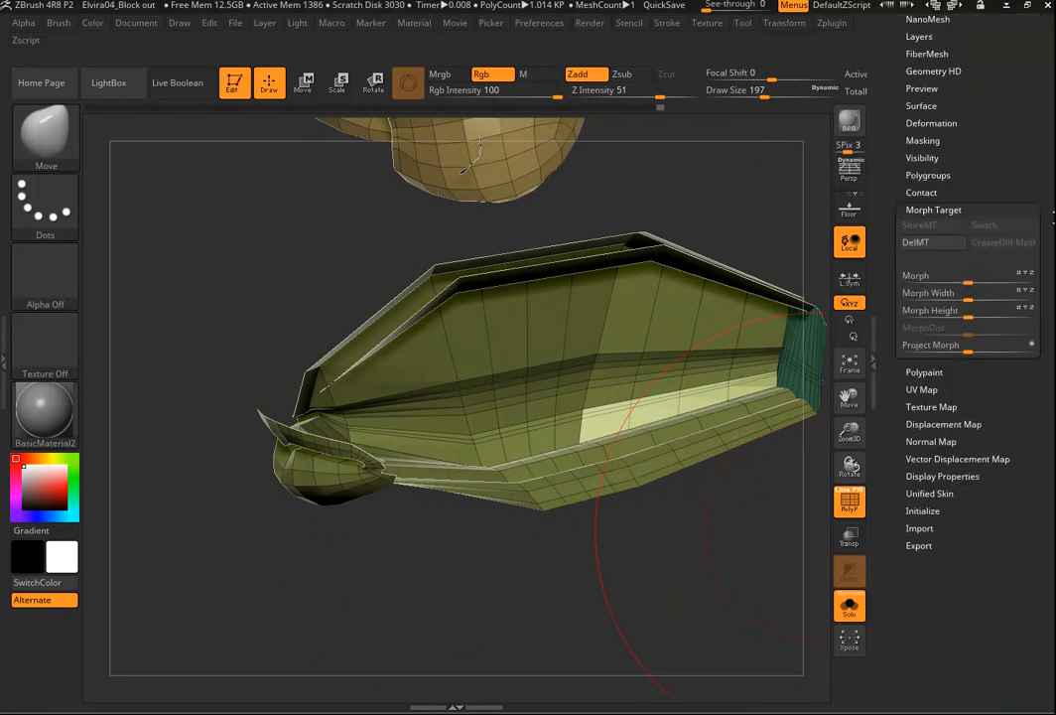
{"action": "left_click", "coordinate": [928, 179]}
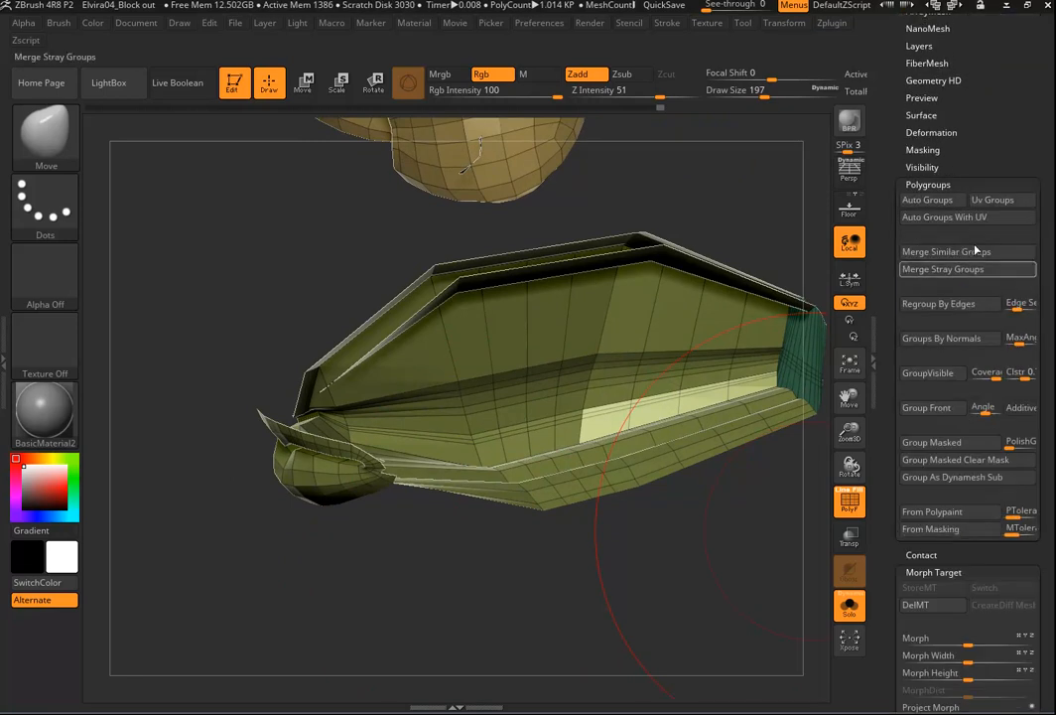
{"action": "left_click_drag", "start_coordinate": [708, 538], "coordinate": [592, 416]}
{"action": "left_click_drag", "start_coordinate": [526, 422], "coordinate": [601, 501]}
{"action": "mouse_move", "coordinate": [503, 516]}
{"action": "left_mouse_down", "text": "alt"}
{"action": "mouse_move", "coordinate": [573, 531]}
{"action": "mouse_move", "coordinate": [479, 556]}
{"action": "mouse_move", "coordinate": [426, 606]}
{"action": "left_mouse_up", "text": "alt"}
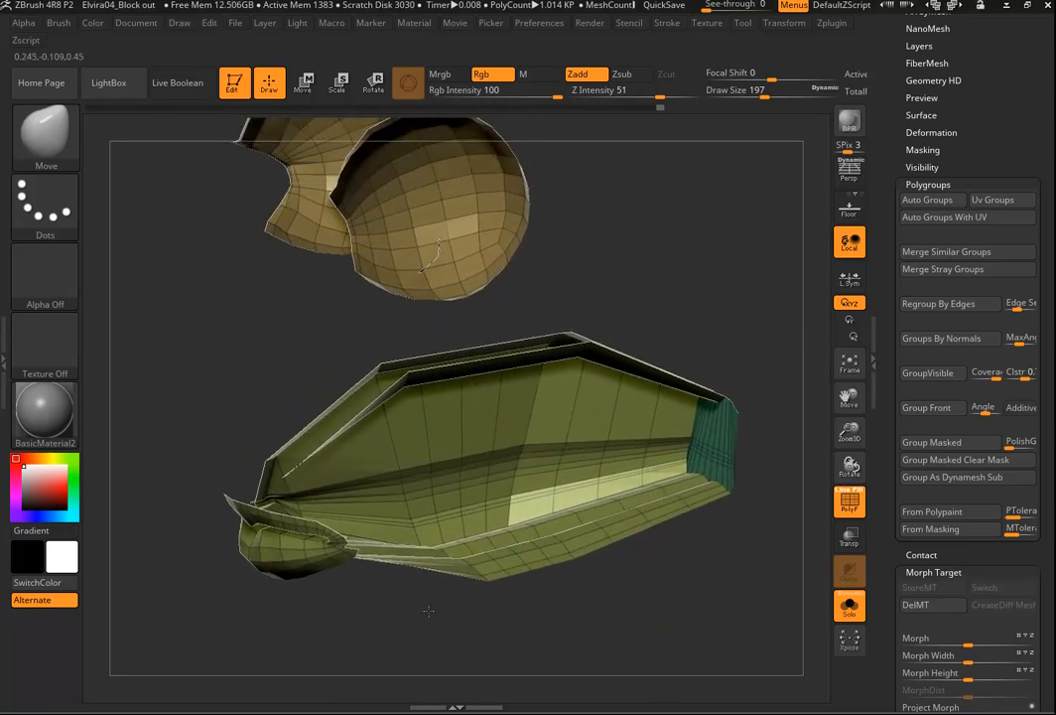
{"action": "left_click", "coordinate": [457, 191], "text": "ctrl+shift"}
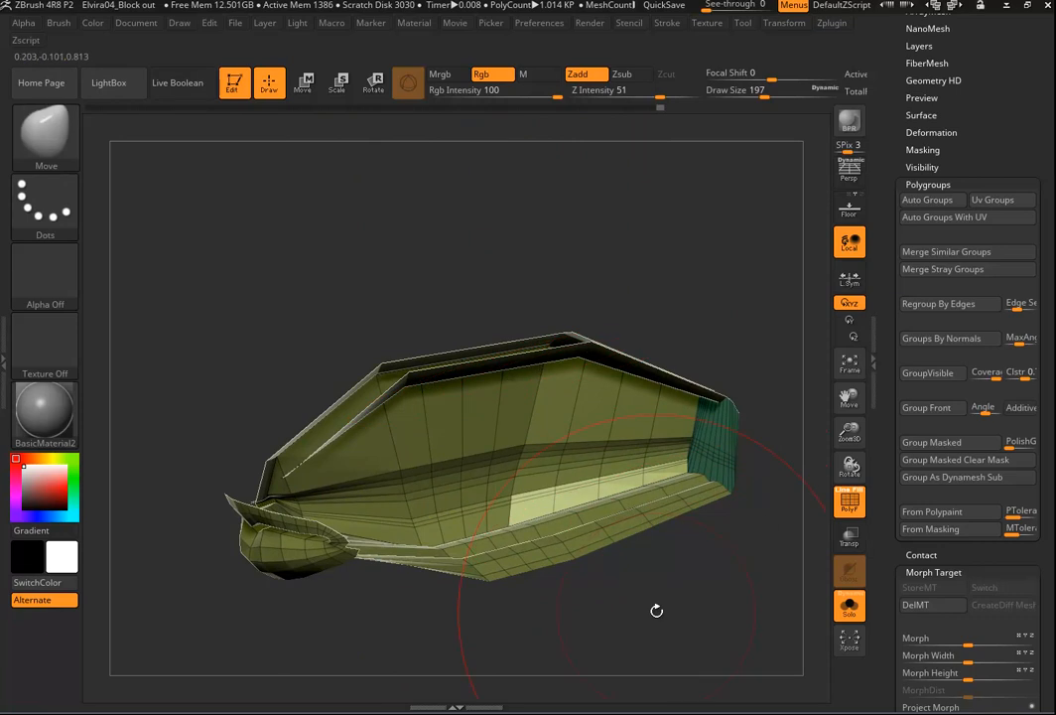
{"action": "left_click_drag", "start_coordinate": [659, 610], "coordinate": [633, 490], "text": "alt"}
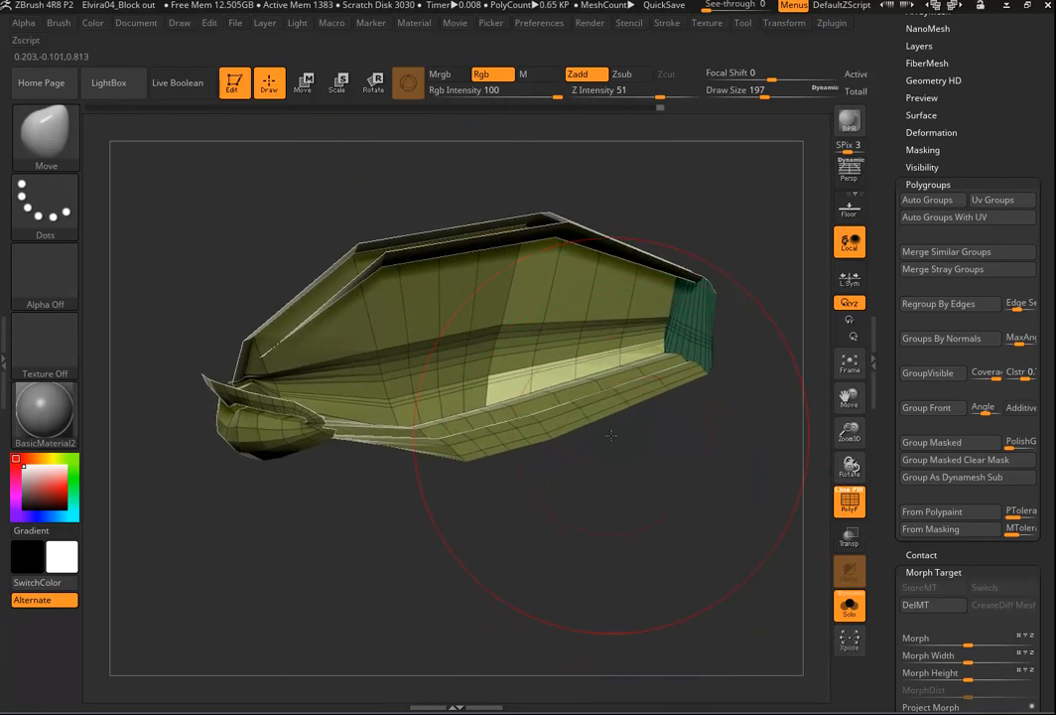
{"action": "left_click_drag", "start_coordinate": [558, 489], "coordinate": [537, 490]}
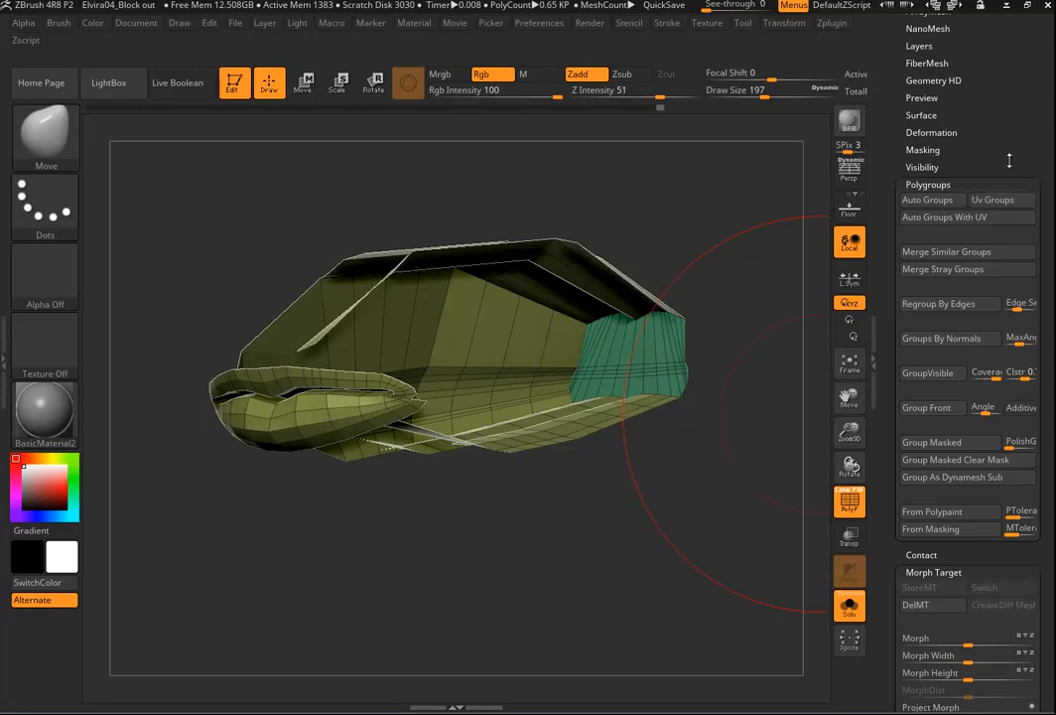
Open the Visibility settings and shrink the visible mesh repeatedly to strip the lips off the mouth cavity.
{"action": "left_click", "coordinate": [922, 167]}
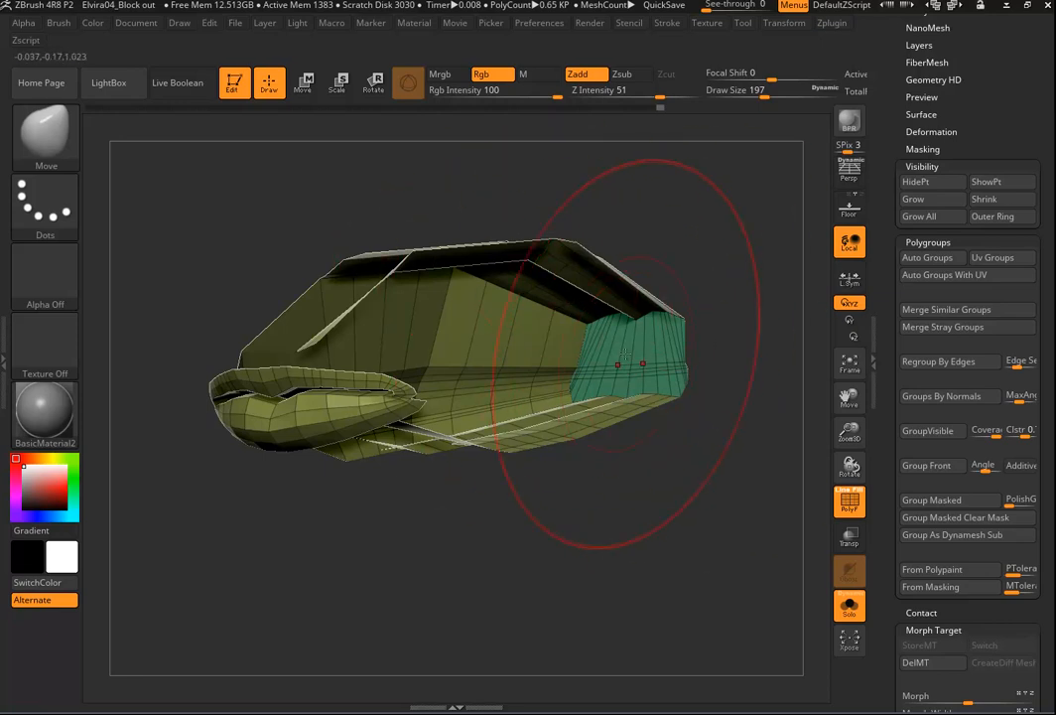
{"action": "left_click", "coordinate": [983, 199]}
{"action": "left_click", "coordinate": [982, 200]}
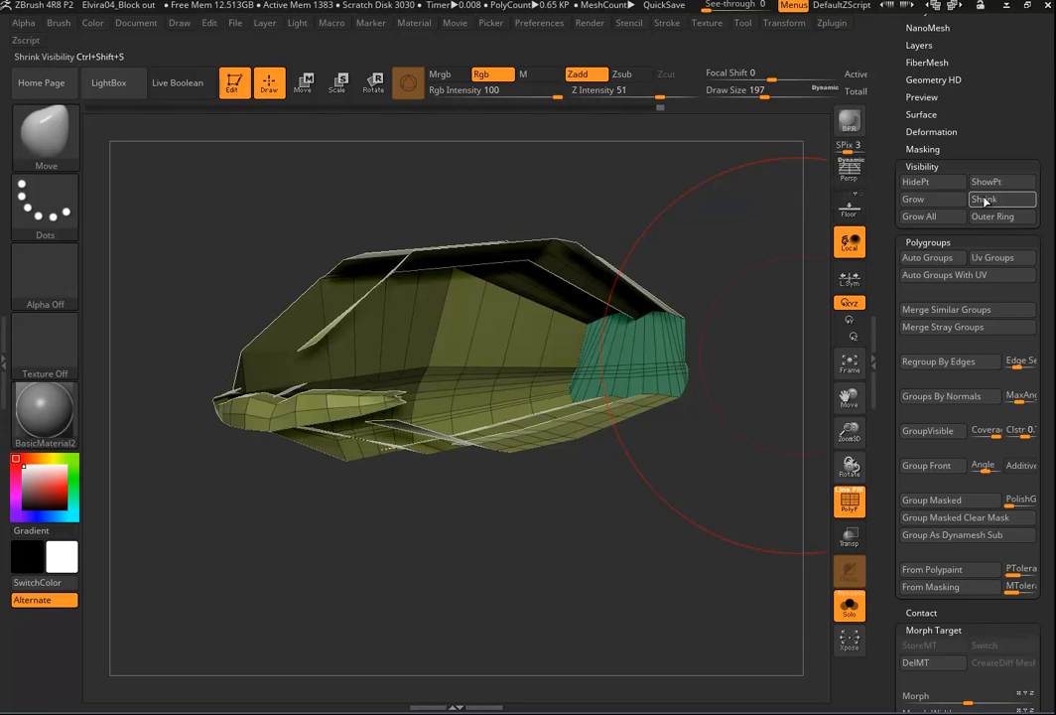
{"action": "left_click", "coordinate": [982, 199]}
{"action": "left_click", "coordinate": [983, 200]}
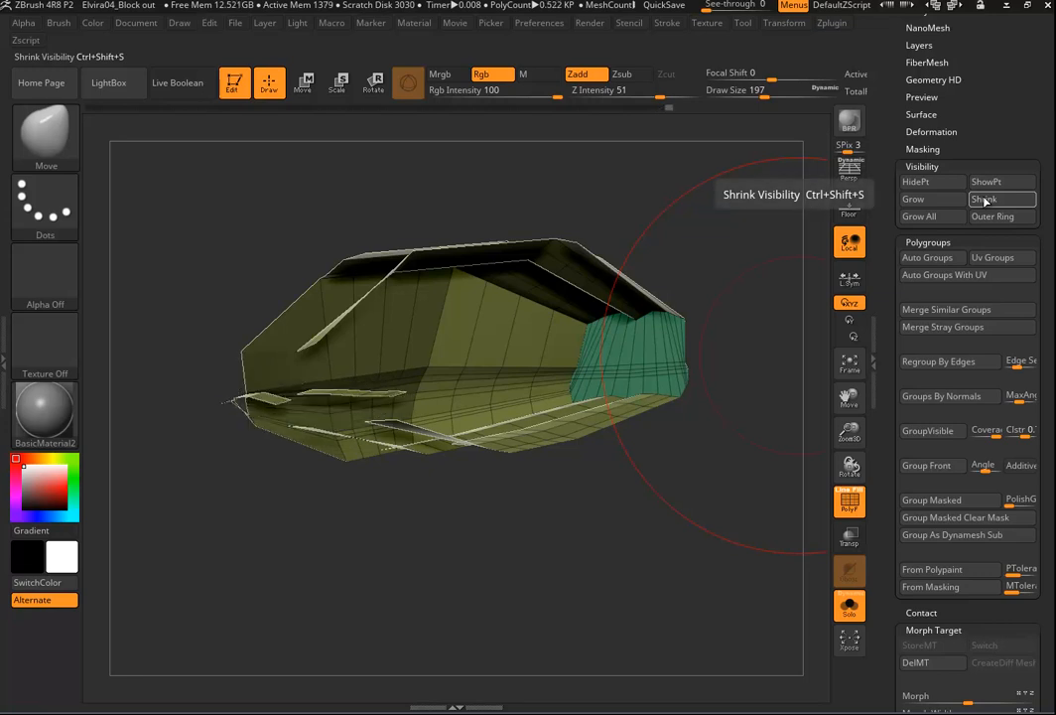
{"action": "left_click", "coordinate": [983, 200]}
{"action": "left_click_drag", "start_coordinate": [677, 549], "coordinate": [575, 496]}
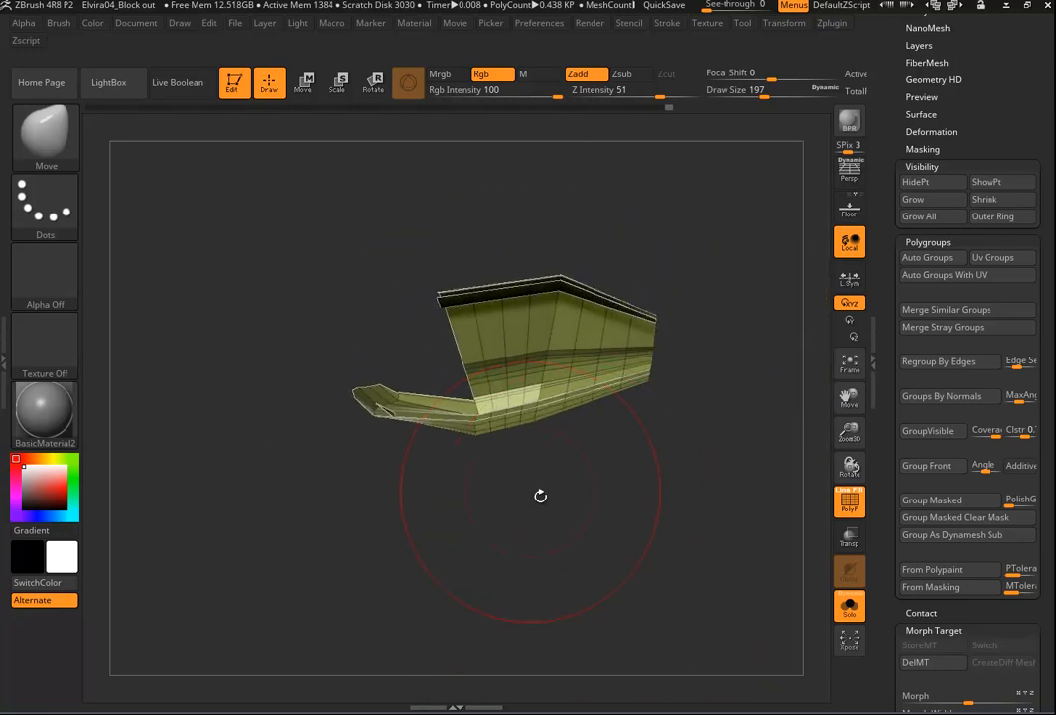
Hide the leftover strip at the front of the mouth cavity and grow the visibility back towards the lips.
{"action": "left_click_drag", "start_coordinate": [326, 372], "coordinate": [425, 459], "text": "ctrl+shift"}
{"action": "mouse_move", "coordinate": [591, 464]}
{"action": "left_mouse_down"}
{"action": "mouse_move", "coordinate": [698, 431]}
{"action": "mouse_move", "coordinate": [670, 399]}
{"action": "left_mouse_up"}
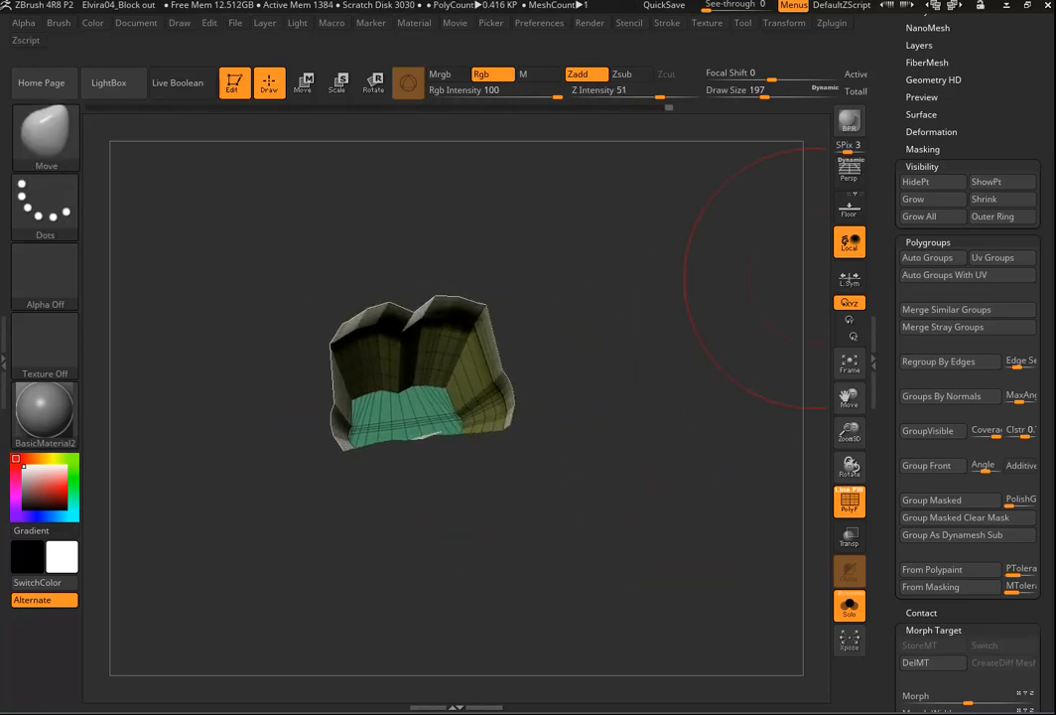
{"action": "left_click", "coordinate": [915, 208]}
{"action": "left_click_drag", "start_coordinate": [655, 495], "coordinate": [633, 502]}
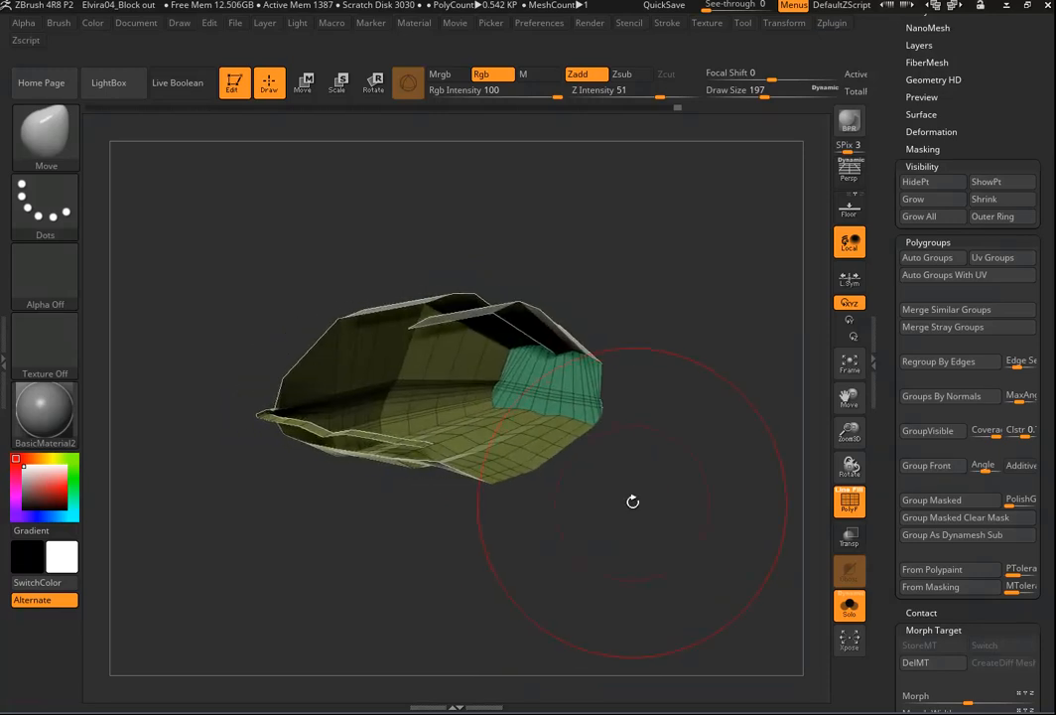
Assign the visible mouth cavity to a single polygroup of its own with GroupVisible.
{"action": "left_click", "coordinate": [928, 430]}
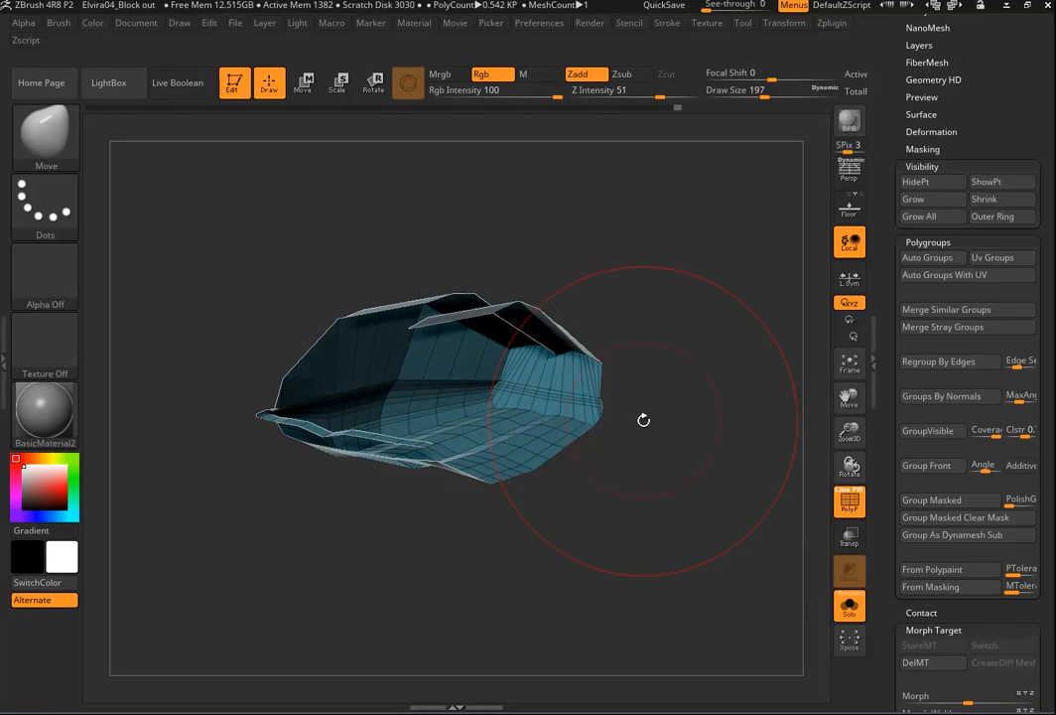
{"action": "left_click_drag", "start_coordinate": [641, 374], "coordinate": [516, 509], "text": "alt"}
{"action": "left_click_drag", "start_coordinate": [575, 469], "coordinate": [567, 440]}
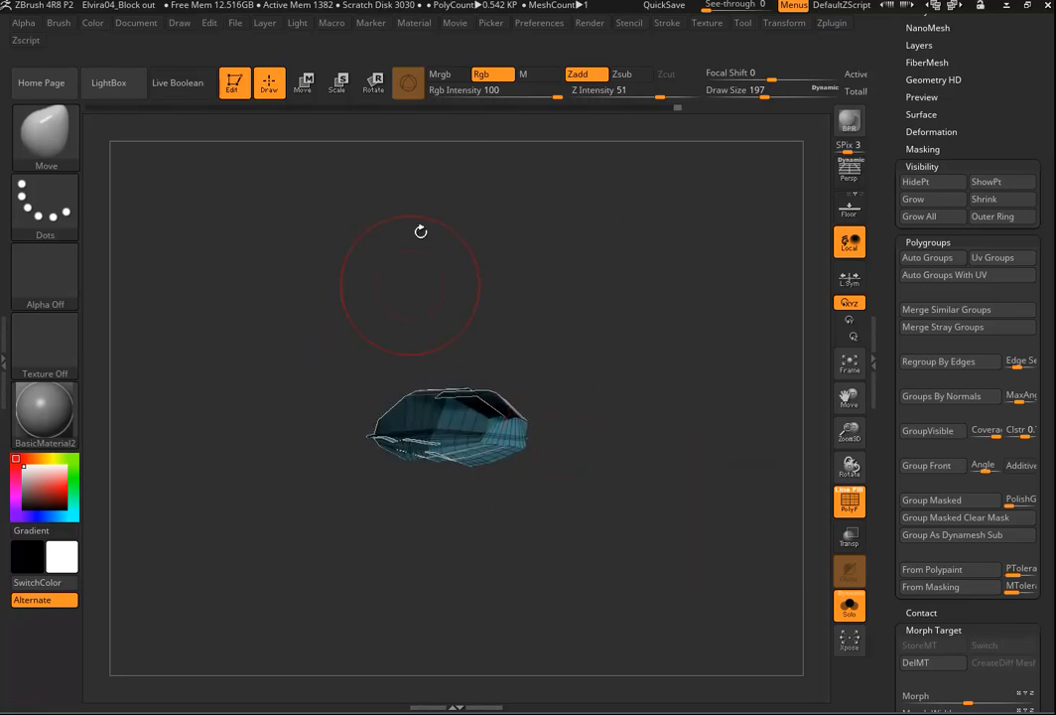
Reveal the whole head and hide everything except the eyeballs and the mouth cavity.
{"action": "left_click", "coordinate": [481, 426], "text": "ctrl+shift"}
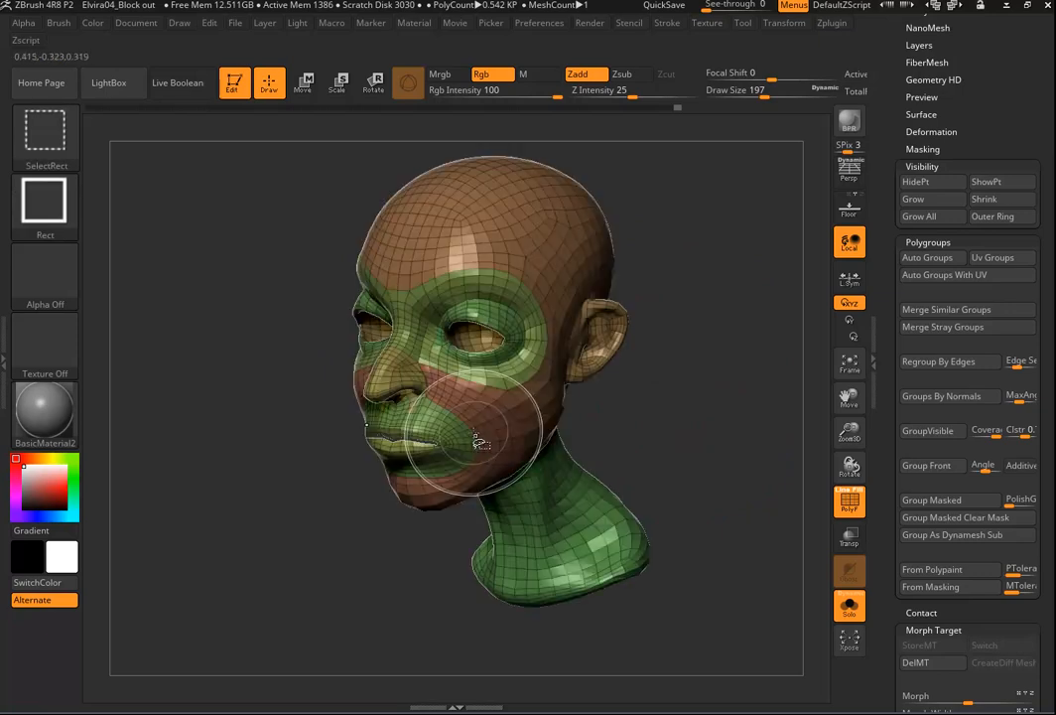
{"action": "left_click", "coordinate": [475, 339], "text": "ctrl+alt+shift"}
{"action": "left_click_drag", "start_coordinate": [719, 439], "coordinate": [687, 396], "text": "ctrl+shift"}
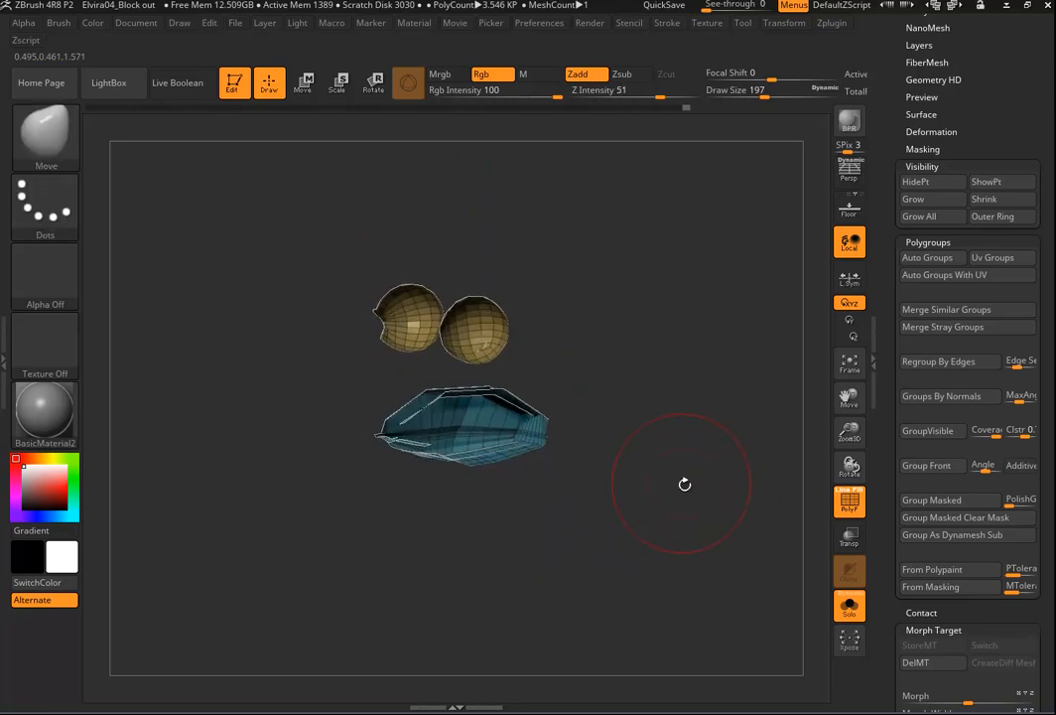
Mask the visible eyeballs and mouth cavity, and return to the subtool list.
{"action": "left_click_drag", "start_coordinate": [318, 241], "coordinate": [656, 566], "text": "ctrl"}
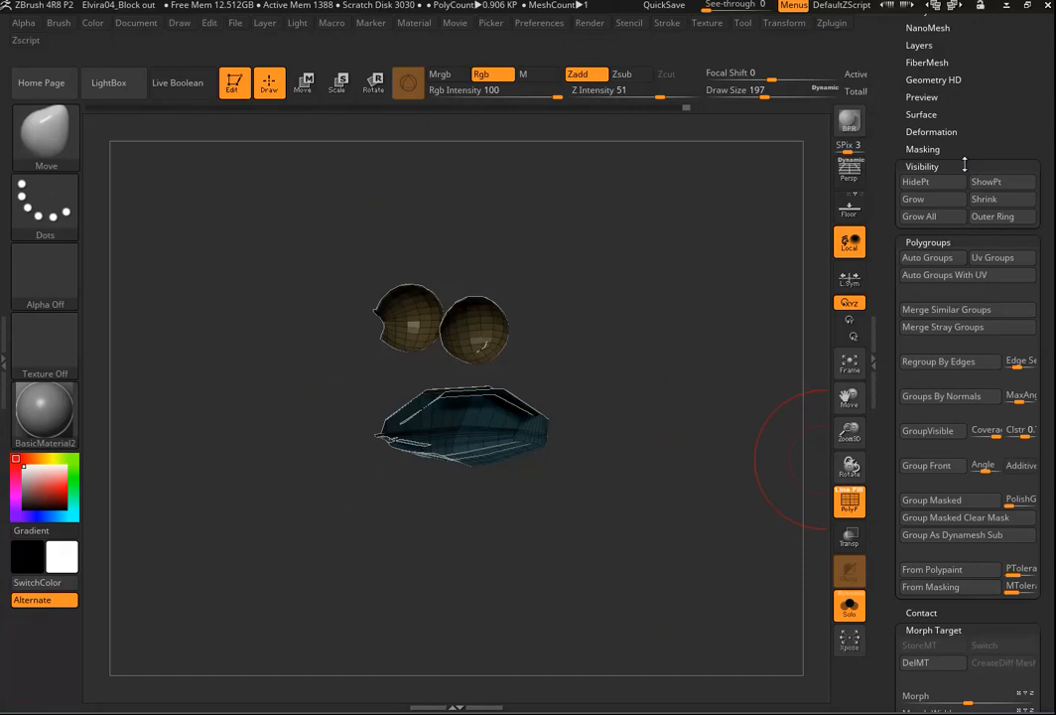
{"action": "left_click", "coordinate": [928, 242]}
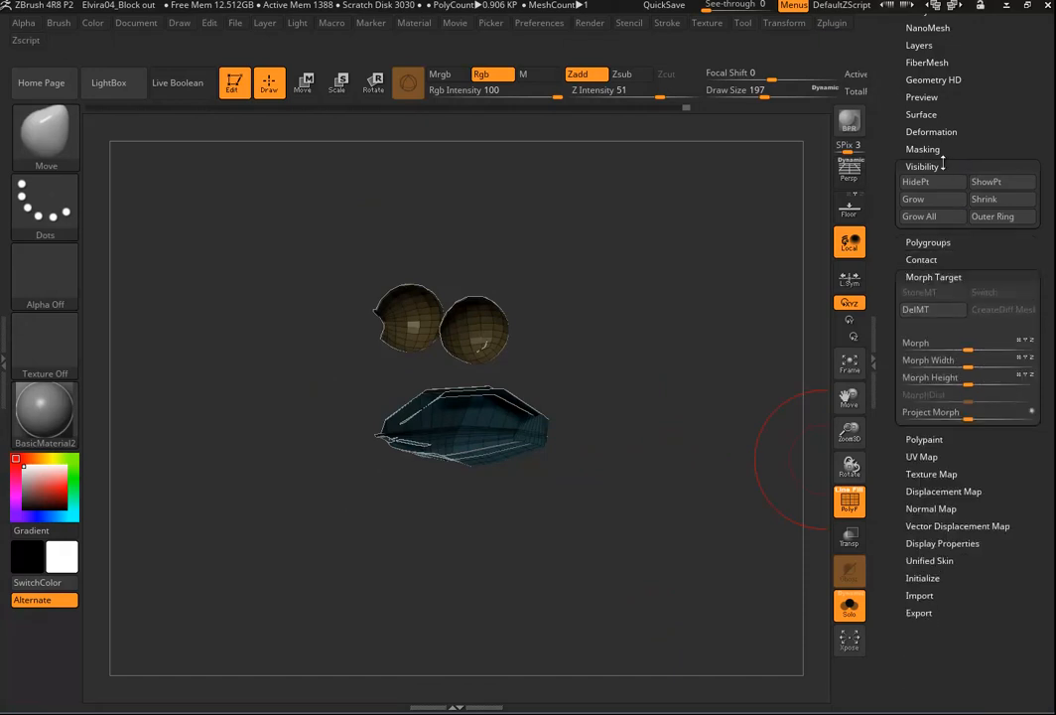
{"action": "scroll", "coordinate": [999, 205], "scroll_direction": "up", "scroll_amount": 5}
{"action": "scroll", "coordinate": [999, 205], "scroll_direction": "up", "scroll_amount": 2}
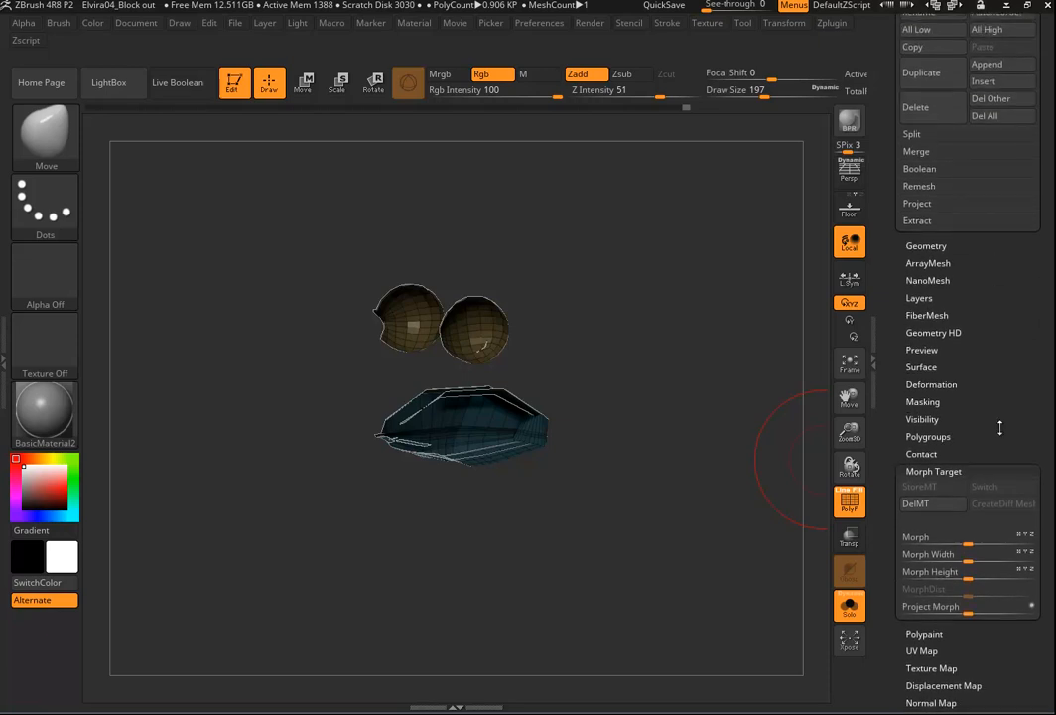
{"action": "scroll", "coordinate": [987, 415], "scroll_direction": "up", "scroll_amount": 15}
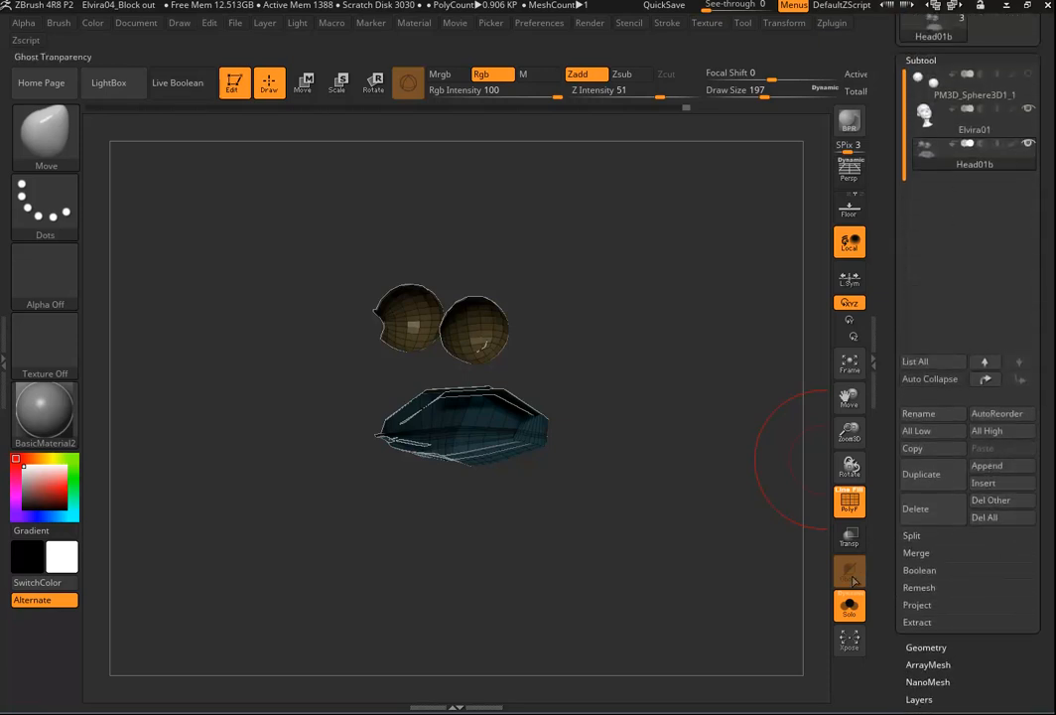
Leave Solo mode and reveal the whole Head01b mesh together with the Elvira01 sculpt.
{"action": "left_click", "coordinate": [854, 613]}
{"action": "left_click_drag", "start_coordinate": [659, 429], "coordinate": [715, 370]}
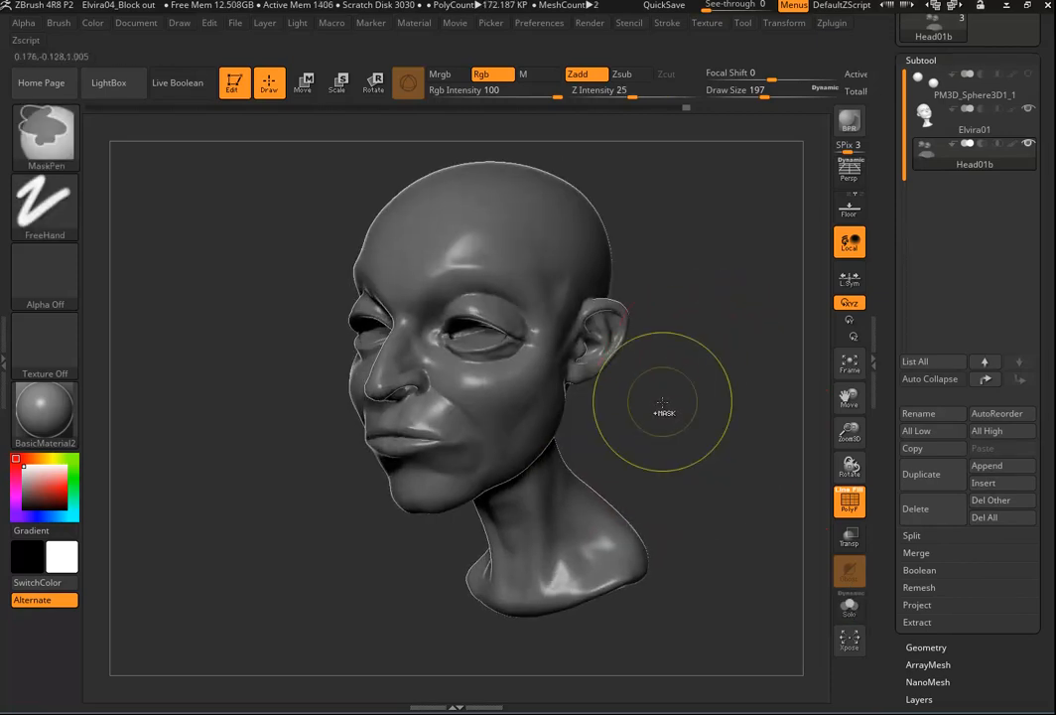
{"action": "key", "text": "shift+f"}
{"action": "left_click", "coordinate": [680, 427], "text": "ctrl+shift"}
{"action": "mouse_move", "coordinate": [752, 306]}
{"action": "left_mouse_down"}
{"action": "mouse_move", "coordinate": [685, 310]}
{"action": "mouse_move", "coordinate": [738, 300]}
{"action": "left_mouse_up"}
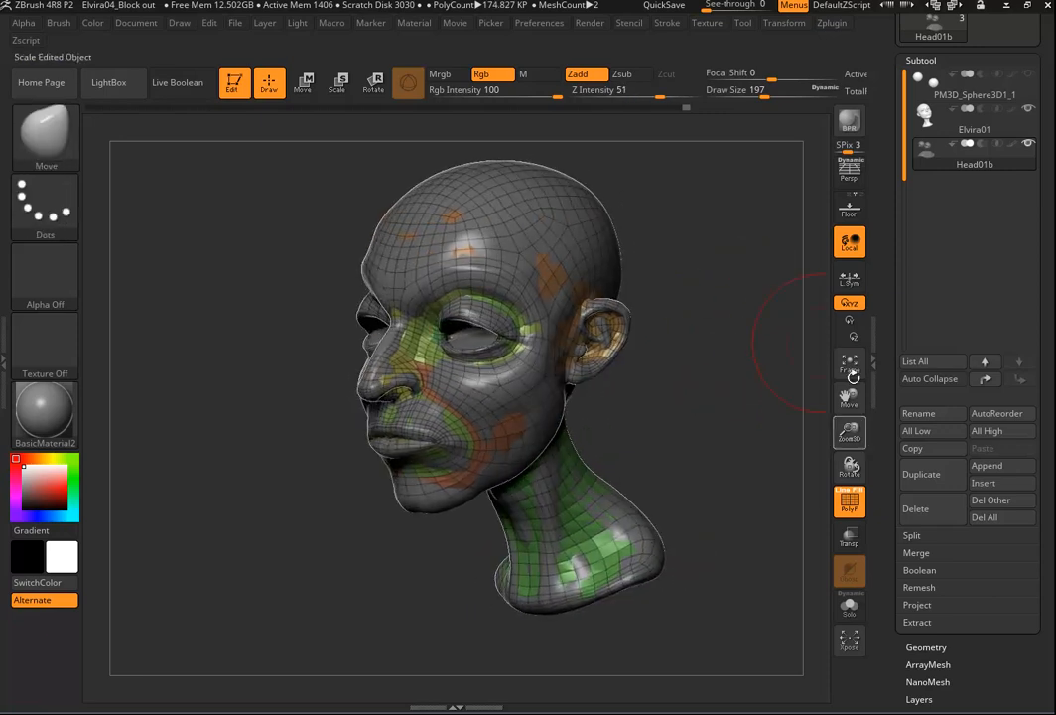
Open the Project settings and project Head01b onto the Elvira01 sculpt with Dist 0.02.
{"action": "left_click", "coordinate": [919, 605]}
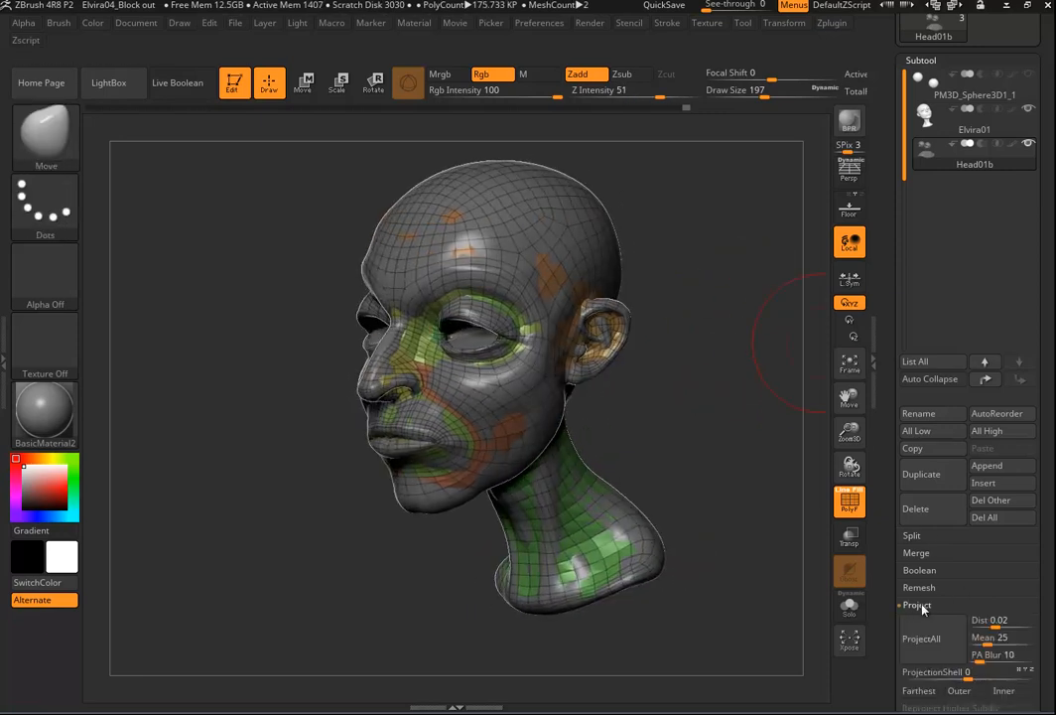
{"action": "left_click_drag", "start_coordinate": [1052, 569], "coordinate": [1053, 446]}
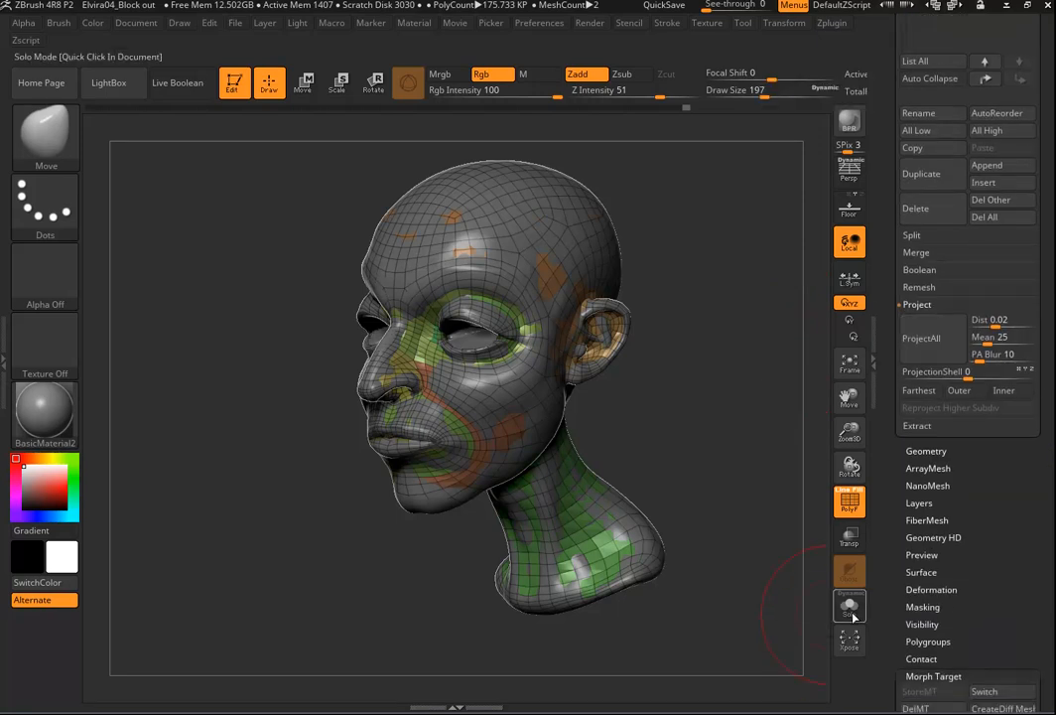
{"action": "left_click_drag", "start_coordinate": [1047, 224], "coordinate": [1037, 330]}
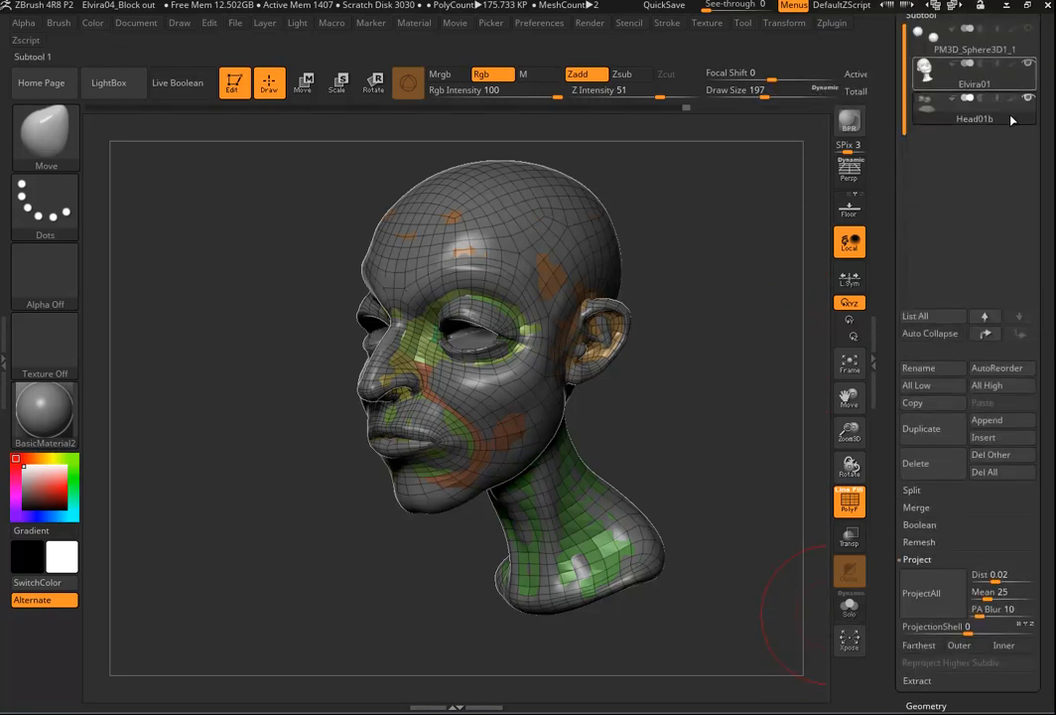
{"action": "left_click_drag", "start_coordinate": [703, 518], "coordinate": [697, 465]}
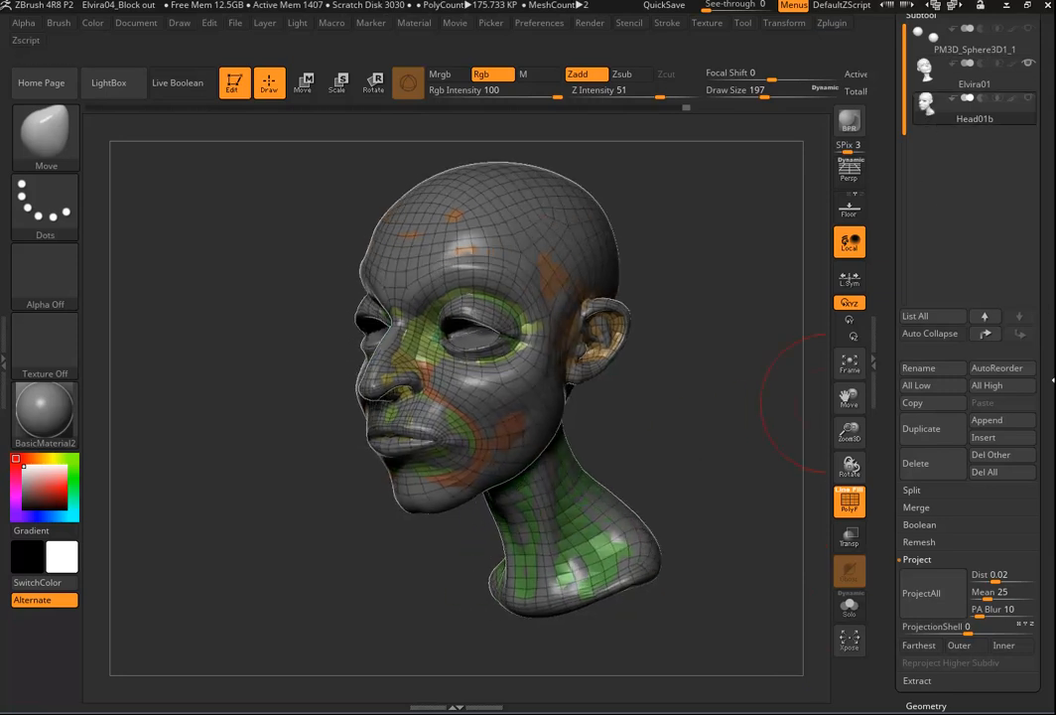
{"action": "left_click_drag", "start_coordinate": [1053, 379], "coordinate": [1051, 345]}
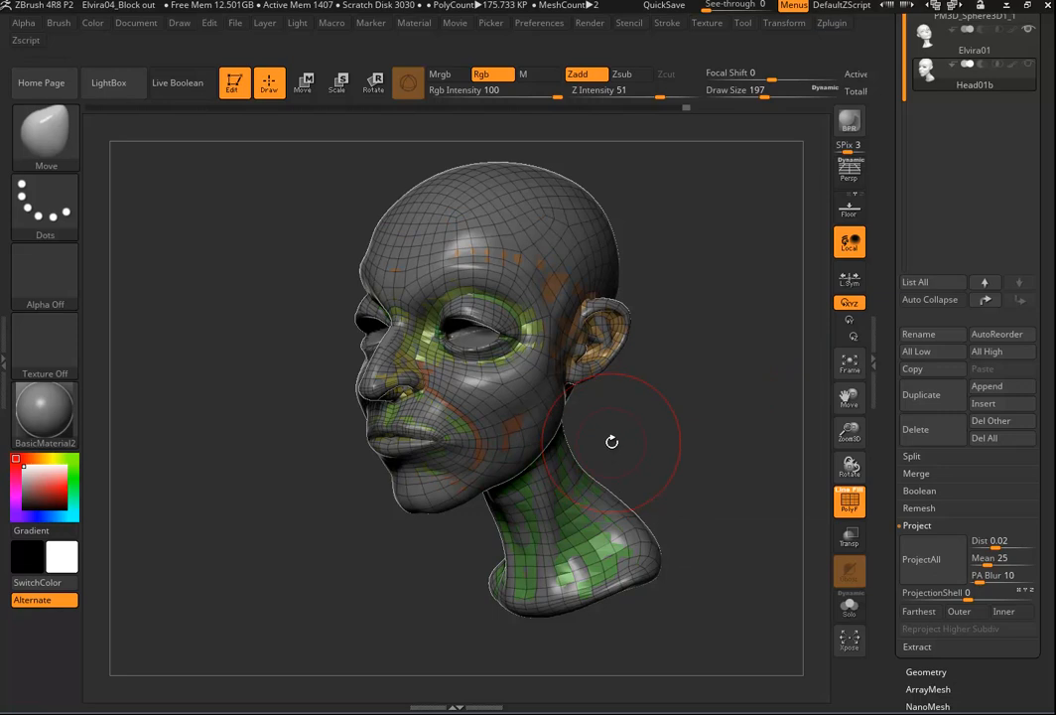
{"action": "left_click_drag", "start_coordinate": [666, 435], "coordinate": [743, 507]}
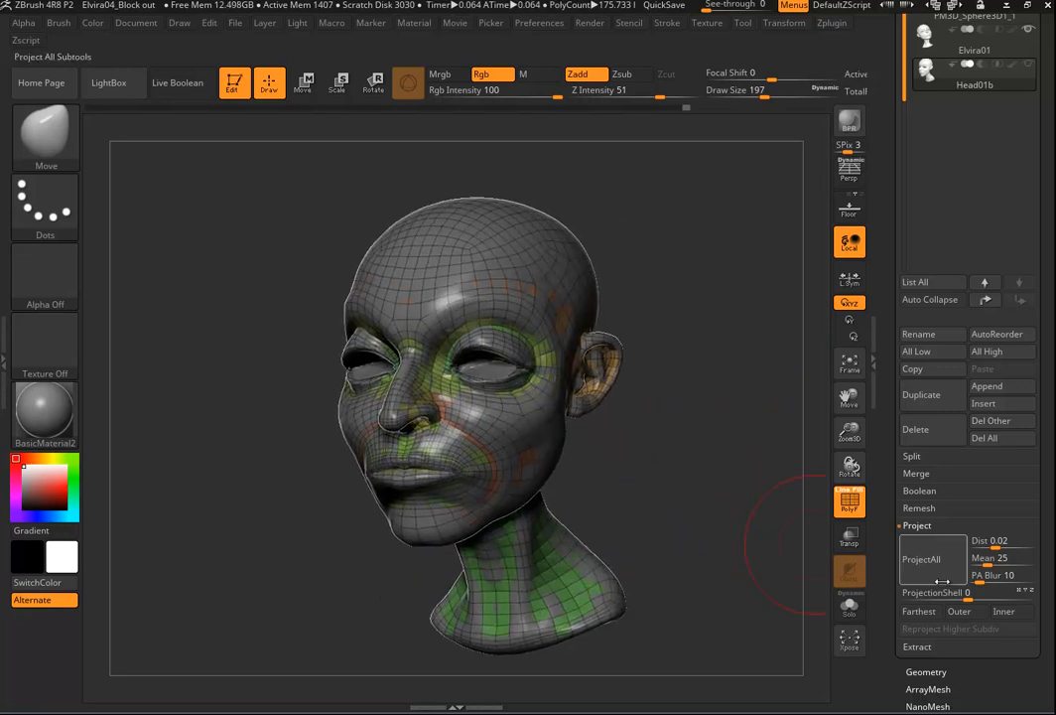
Isolate Head01b in Solo mode and step through its undo history to compare the mesh before and after the projection.
{"action": "left_click", "coordinate": [859, 611]}
{"action": "mouse_move", "coordinate": [674, 540]}
{"action": "left_mouse_down"}
{"action": "mouse_move", "coordinate": [715, 536]}
{"action": "mouse_move", "coordinate": [685, 530]}
{"action": "left_mouse_up"}
{"action": "left_click", "coordinate": [685, 107]}
{"action": "left_click", "coordinate": [685, 107]}
{"action": "key", "text": "ctrl+shift+z"}
{"action": "key", "text": "ctrl+shift+z"}
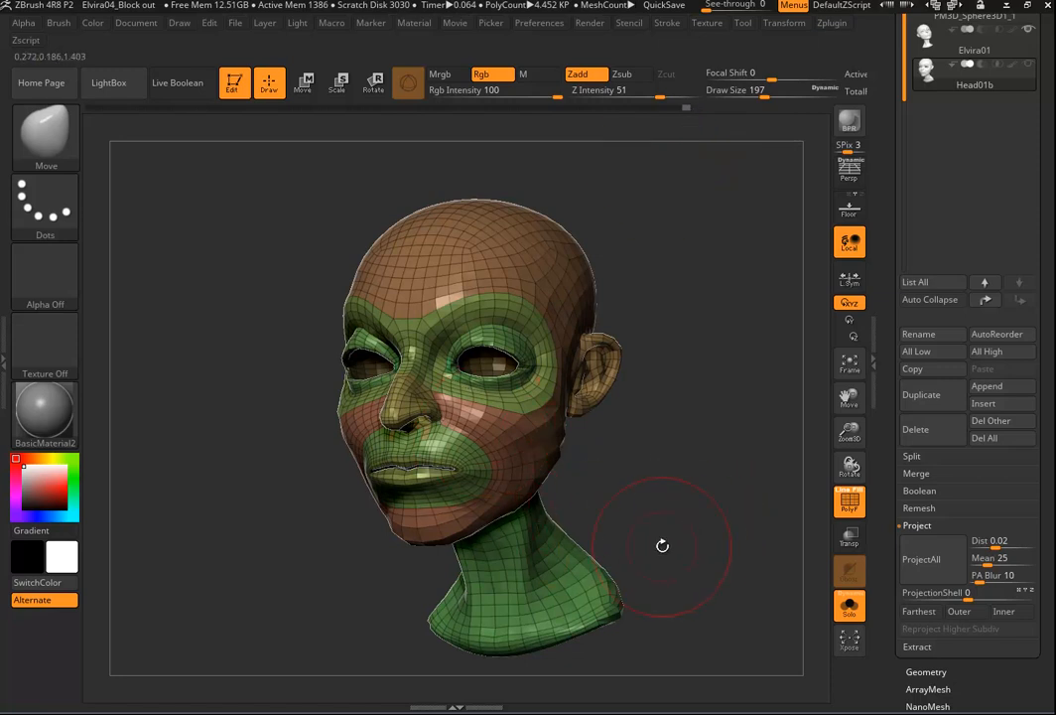
Try dividing Head01b once and projecting the denser mesh onto the sculpt with Dist 0.02, and undo both operations.
{"action": "key", "text": "ctrl+d"}
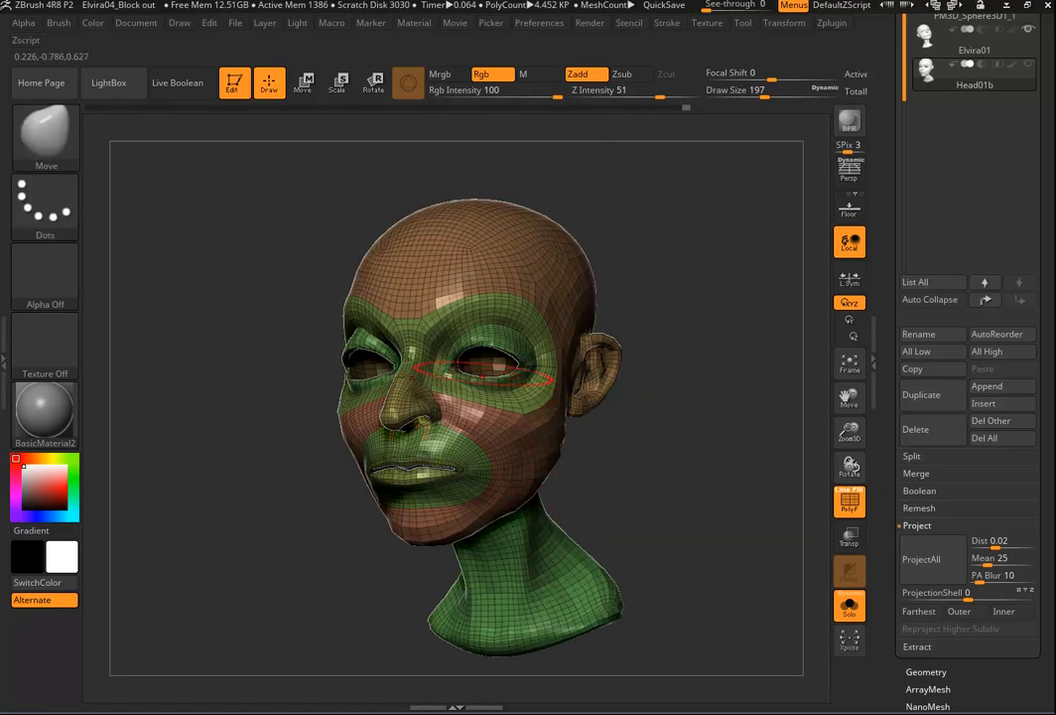
{"action": "left_click_drag", "start_coordinate": [681, 481], "coordinate": [700, 503]}
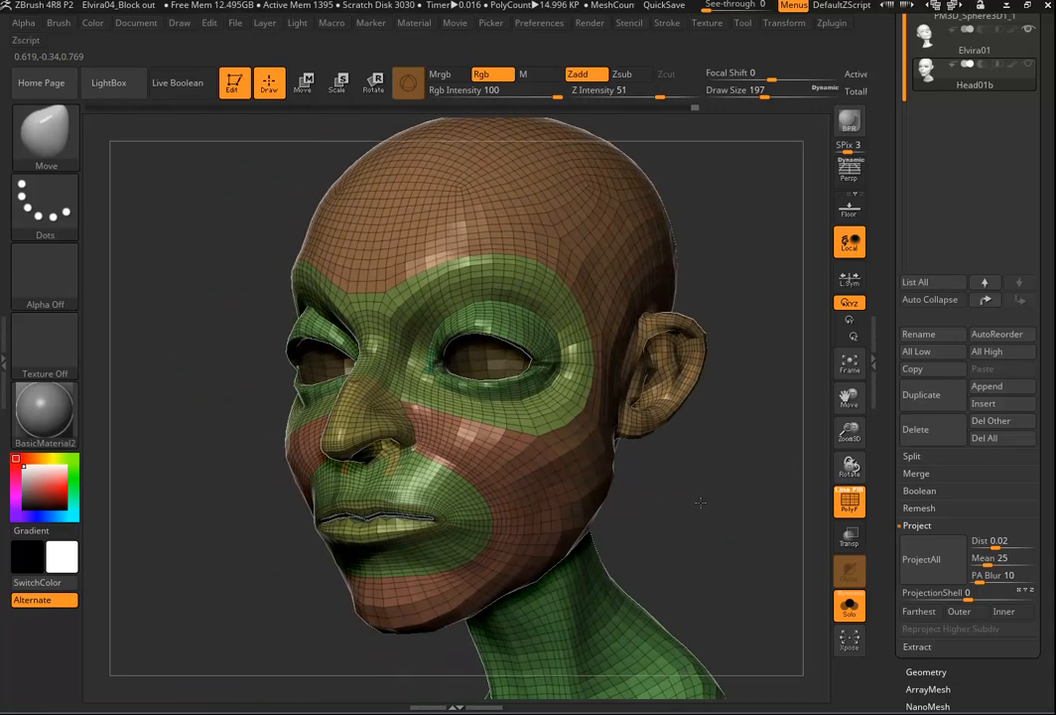
{"action": "left_click", "coordinate": [934, 571]}
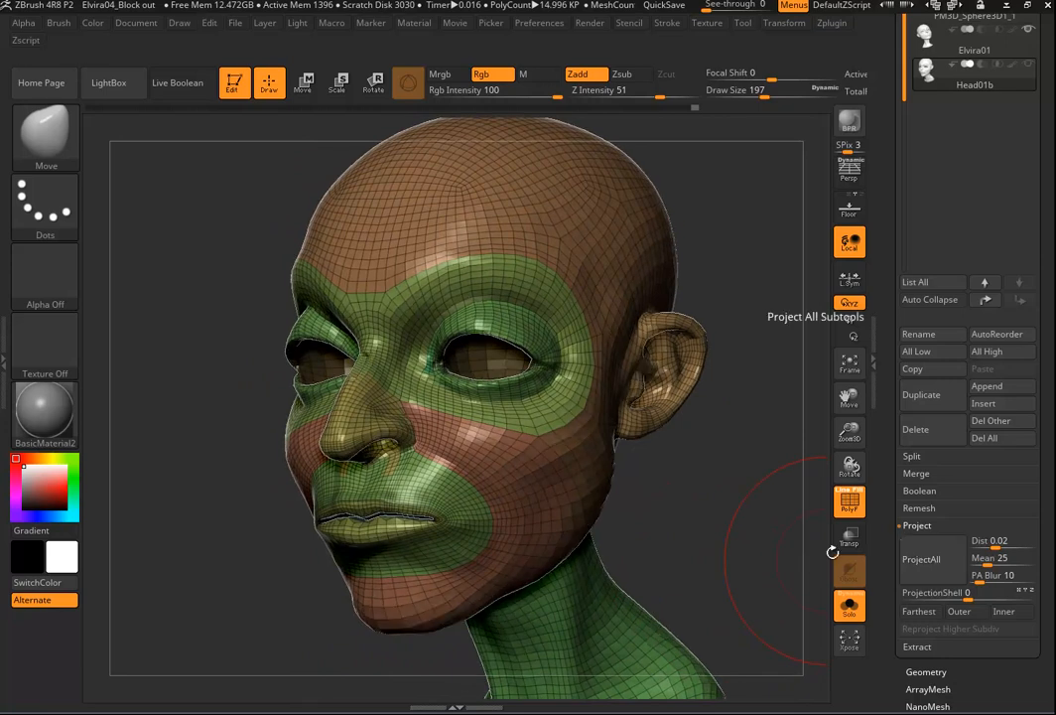
{"action": "left_click_drag", "start_coordinate": [707, 564], "coordinate": [717, 525]}
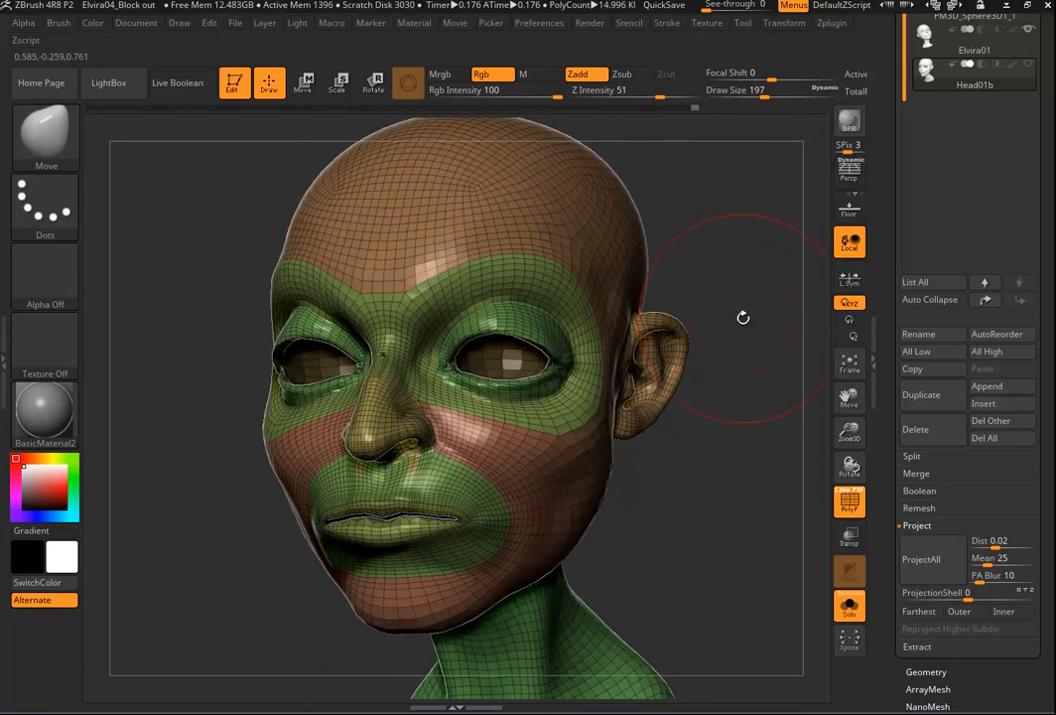
{"action": "key", "text": "ctrl+z"}
{"action": "key", "text": "ctrl+z"}
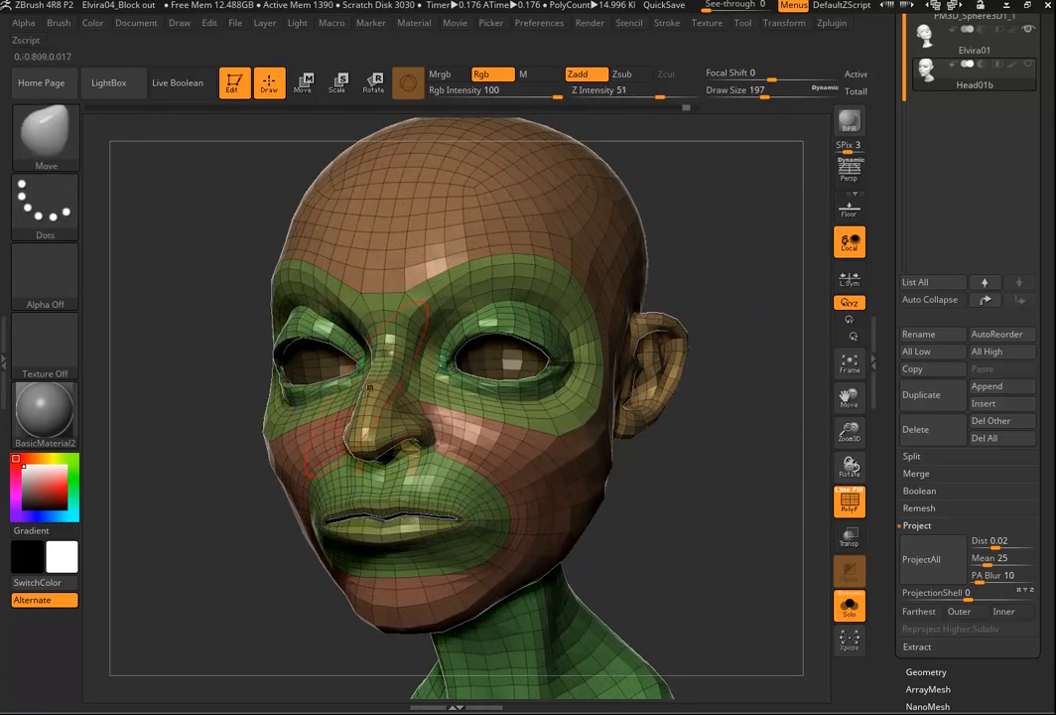
Set the projection Dist to 0.04537 and project the undivided Head01b onto the sculpt again.
{"action": "left_click_drag", "start_coordinate": [707, 516], "coordinate": [680, 503]}
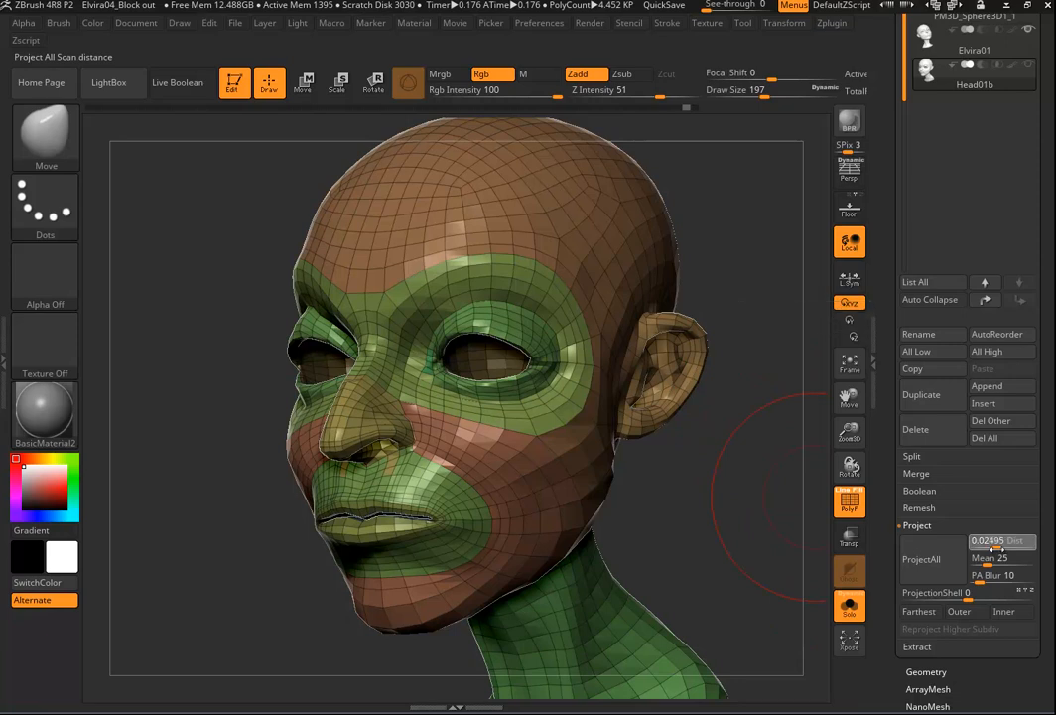
{"action": "left_click", "coordinate": [976, 539]}
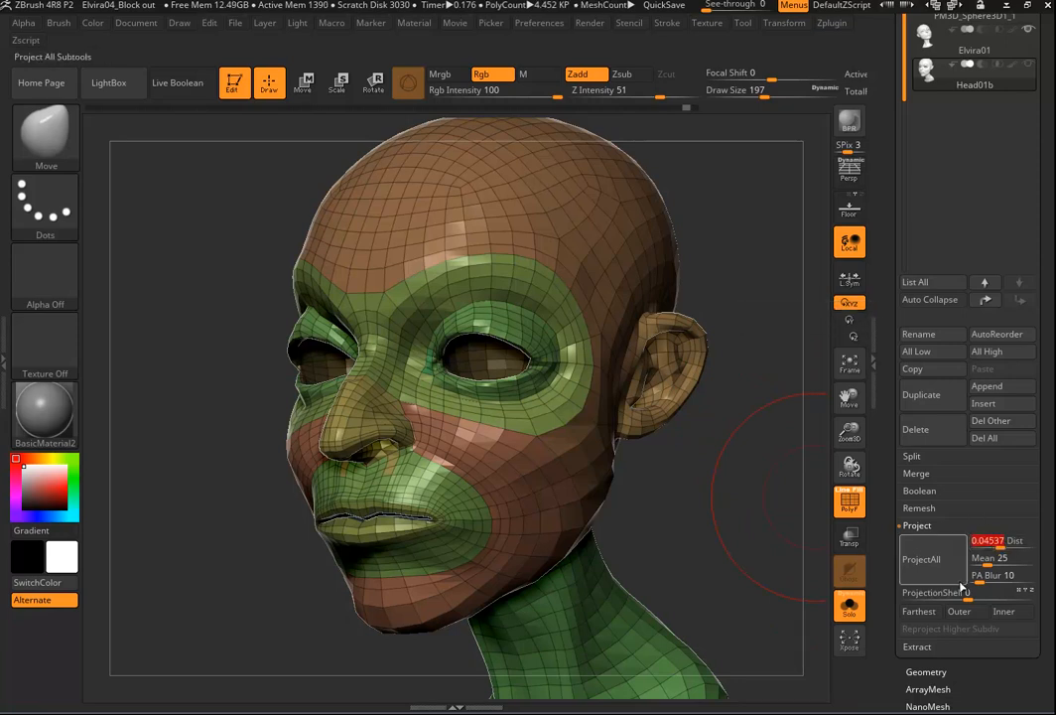
{"action": "left_click", "coordinate": [923, 567]}
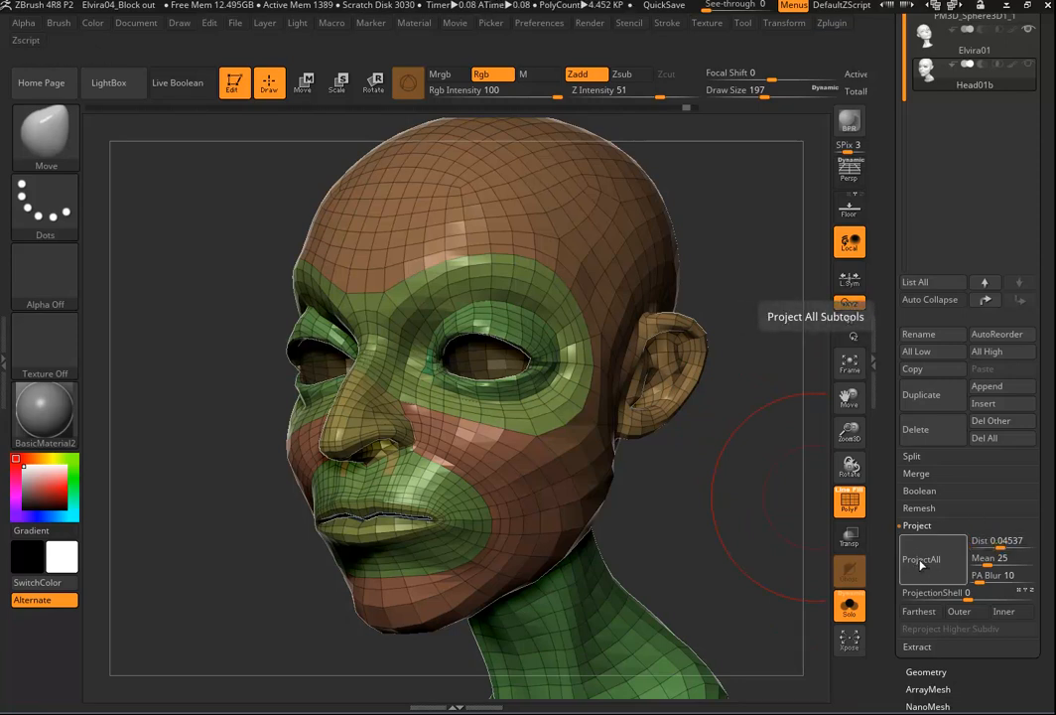
{"action": "left_click_drag", "start_coordinate": [757, 570], "coordinate": [723, 569]}
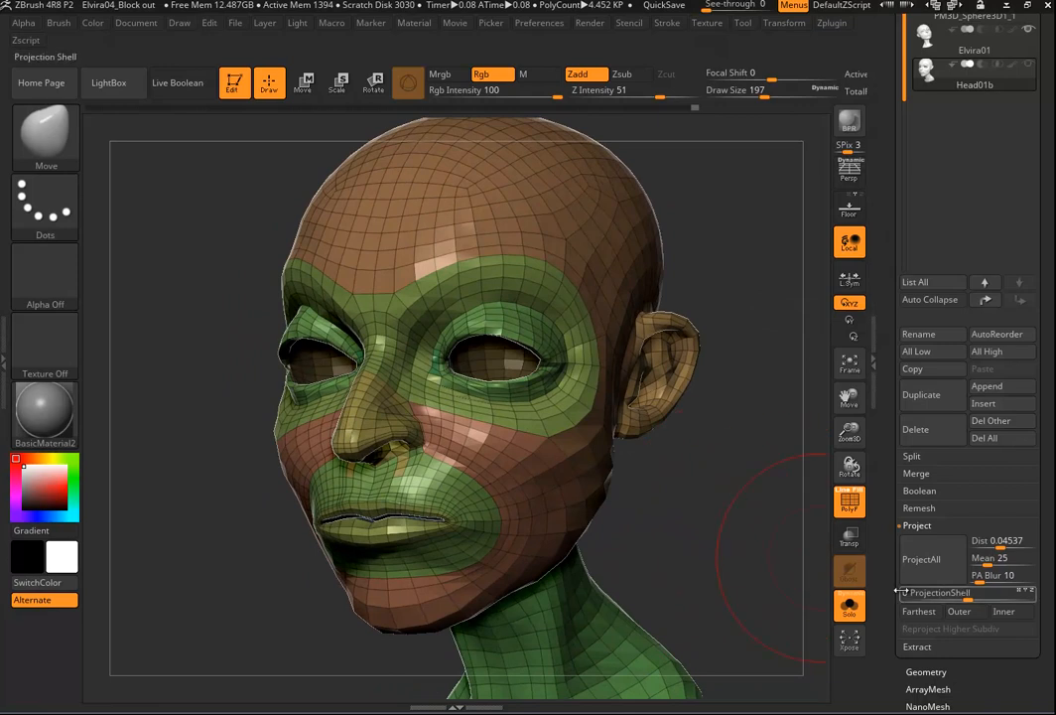
Divide Head01b twice, projecting it onto the sculpt after each division.
{"action": "key", "text": "ctrl"}
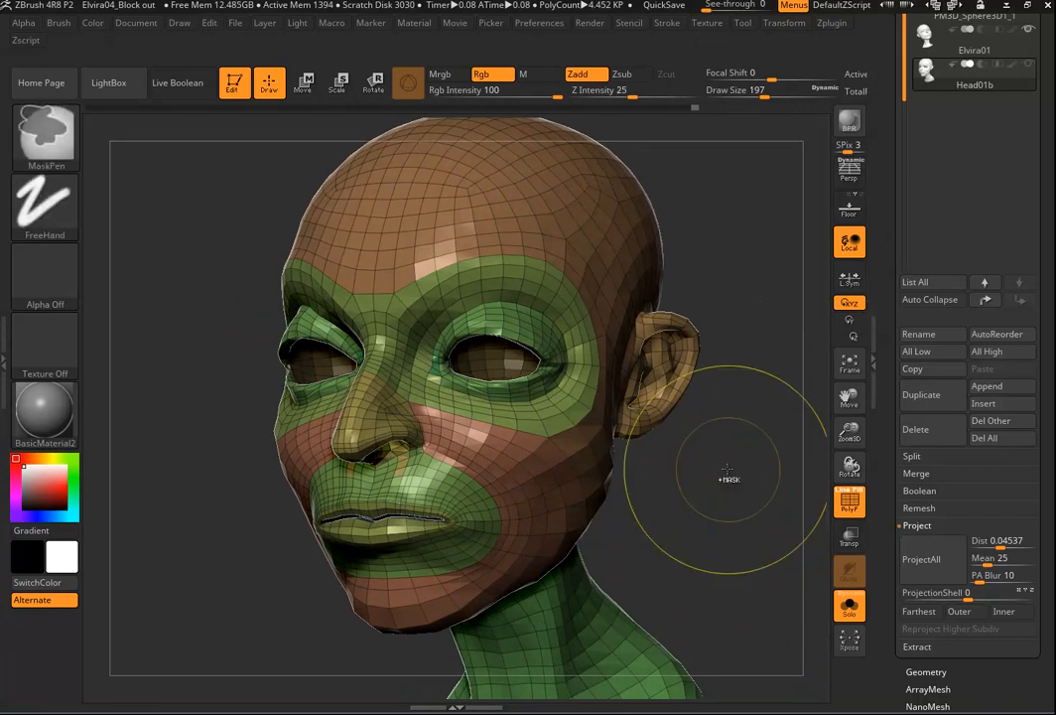
{"action": "key", "text": "ctrl+d"}
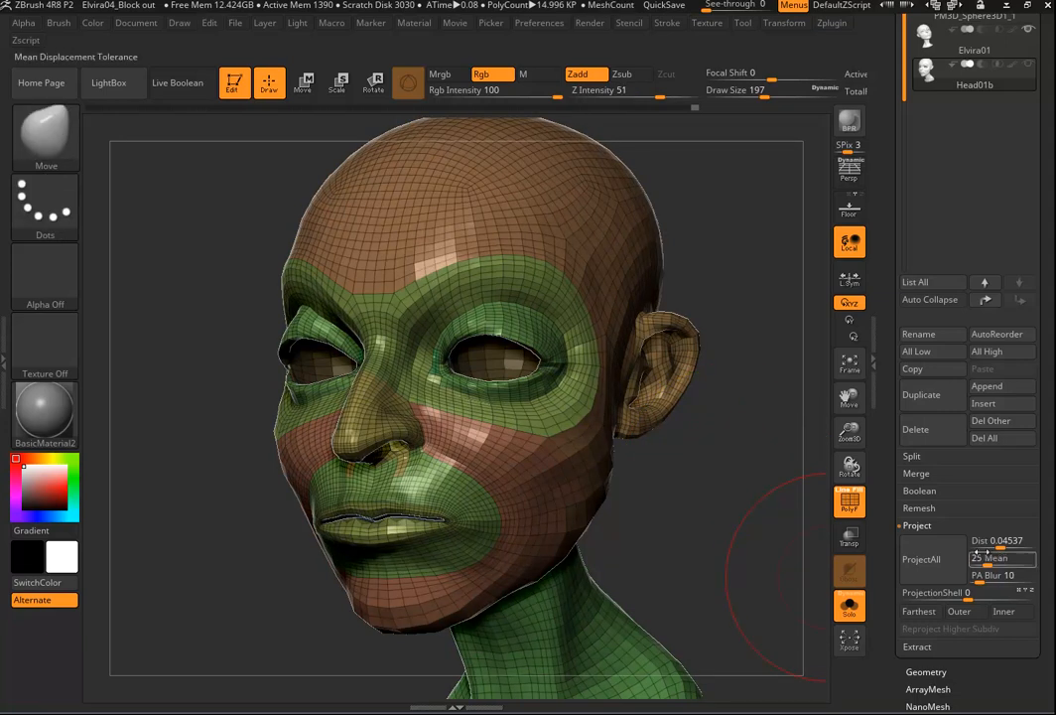
{"action": "left_click", "coordinate": [933, 560]}
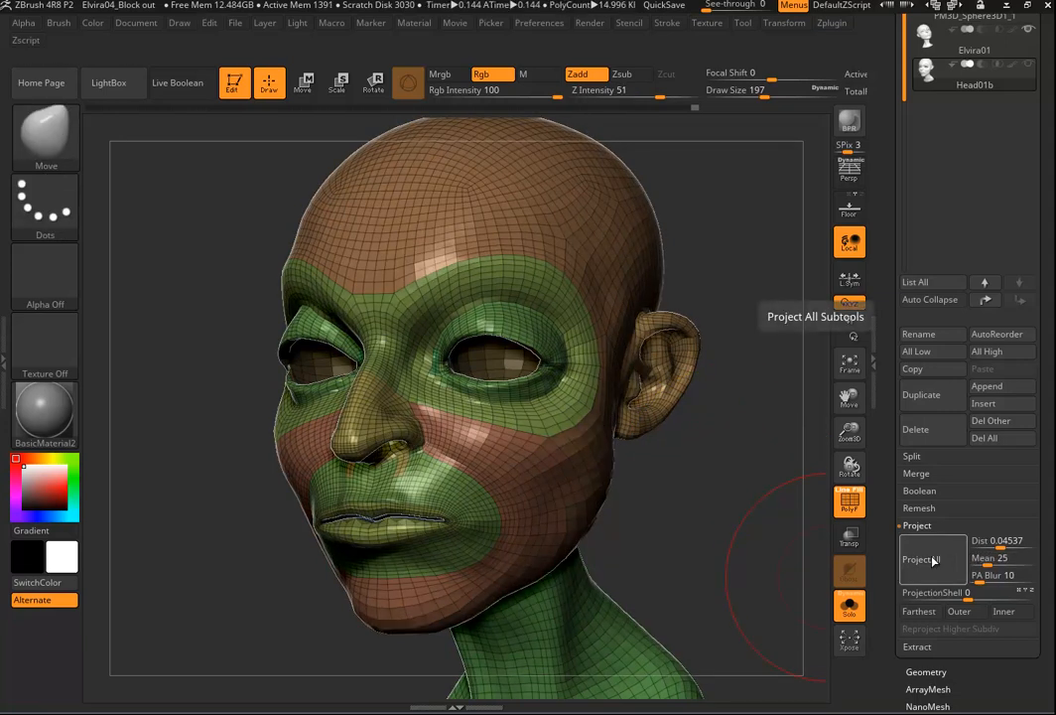
{"action": "key", "text": "ctrl+d"}
{"action": "left_click", "coordinate": [934, 561]}
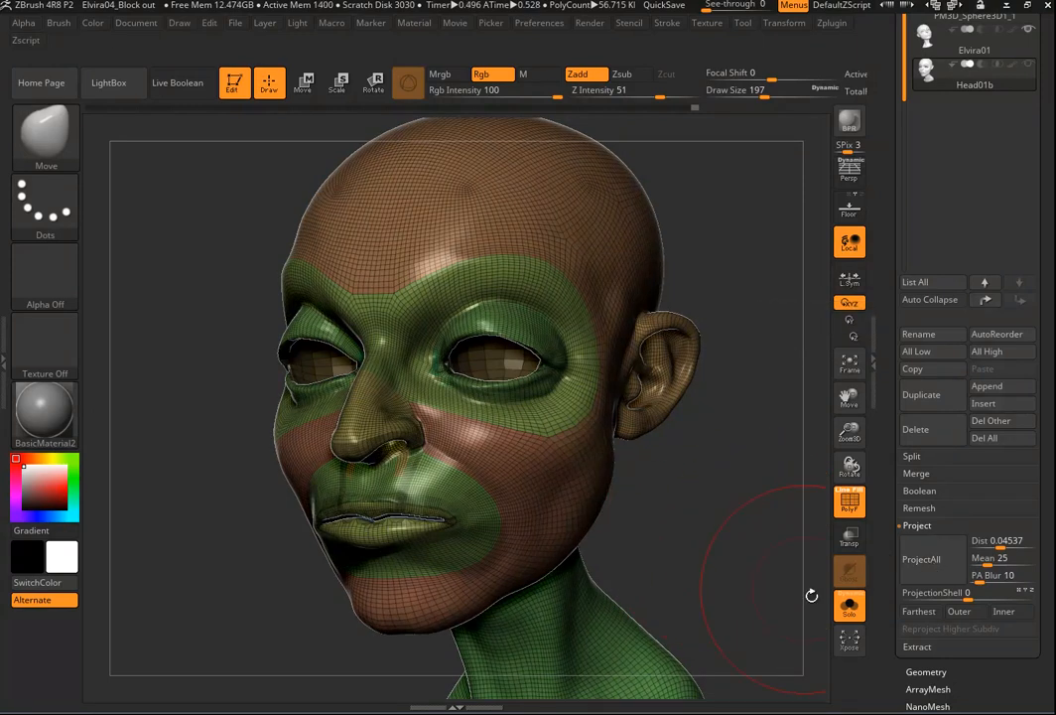
Check the lips, nostrils and eyelids from below, and undo the two divisions with their projections.
{"action": "left_click_drag", "start_coordinate": [696, 552], "coordinate": [354, 520]}
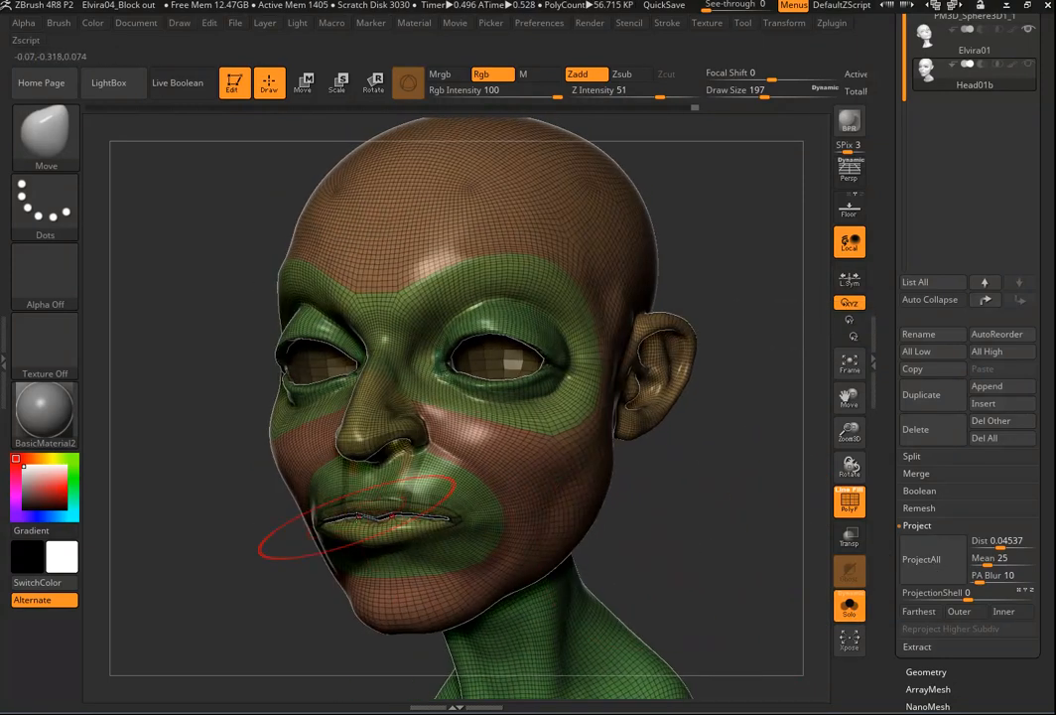
{"action": "mouse_move", "coordinate": [723, 514]}
{"action": "left_mouse_down", "text": "alt"}
{"action": "mouse_move", "coordinate": [758, 517]}
{"action": "mouse_move", "coordinate": [749, 520]}
{"action": "mouse_move", "coordinate": [733, 457]}
{"action": "mouse_move", "coordinate": [740, 395]}
{"action": "mouse_move", "coordinate": [697, 420]}
{"action": "mouse_move", "coordinate": [742, 365]}
{"action": "left_mouse_up", "text": "alt"}
{"action": "left_click_drag", "start_coordinate": [743, 296], "coordinate": [761, 315], "text": "alt"}
{"action": "mouse_move", "coordinate": [757, 228]}
{"action": "left_mouse_down", "text": "alt"}
{"action": "mouse_move", "coordinate": [716, 377]}
{"action": "mouse_move", "coordinate": [728, 296]}
{"action": "left_mouse_up", "text": "alt"}
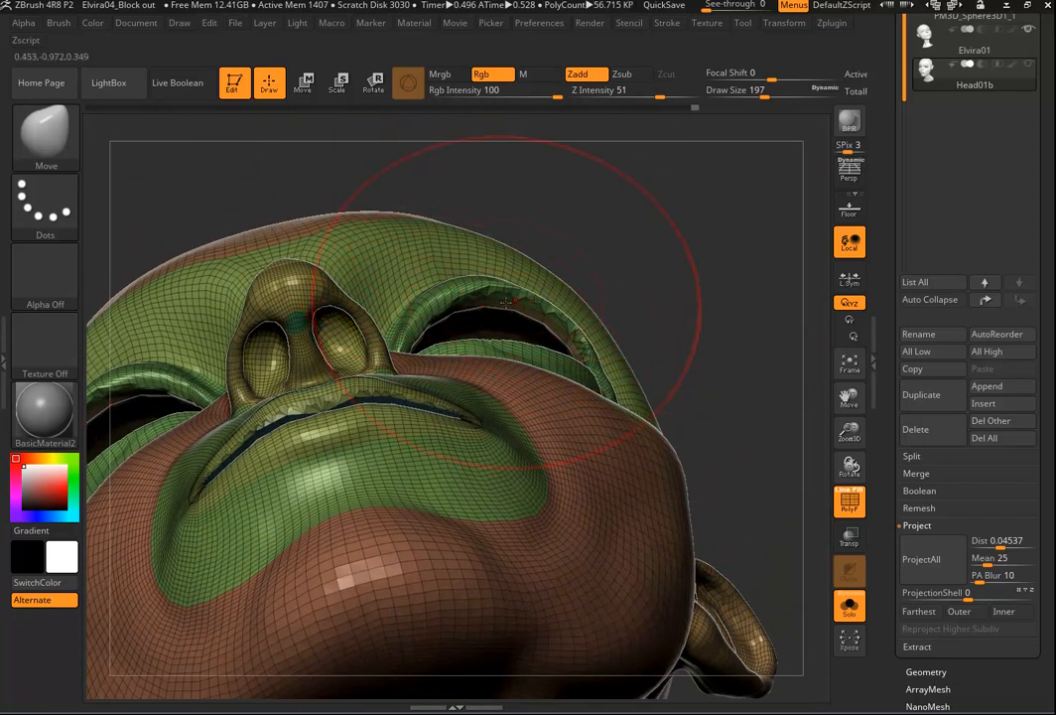
{"action": "left_click_drag", "start_coordinate": [695, 298], "coordinate": [703, 304]}
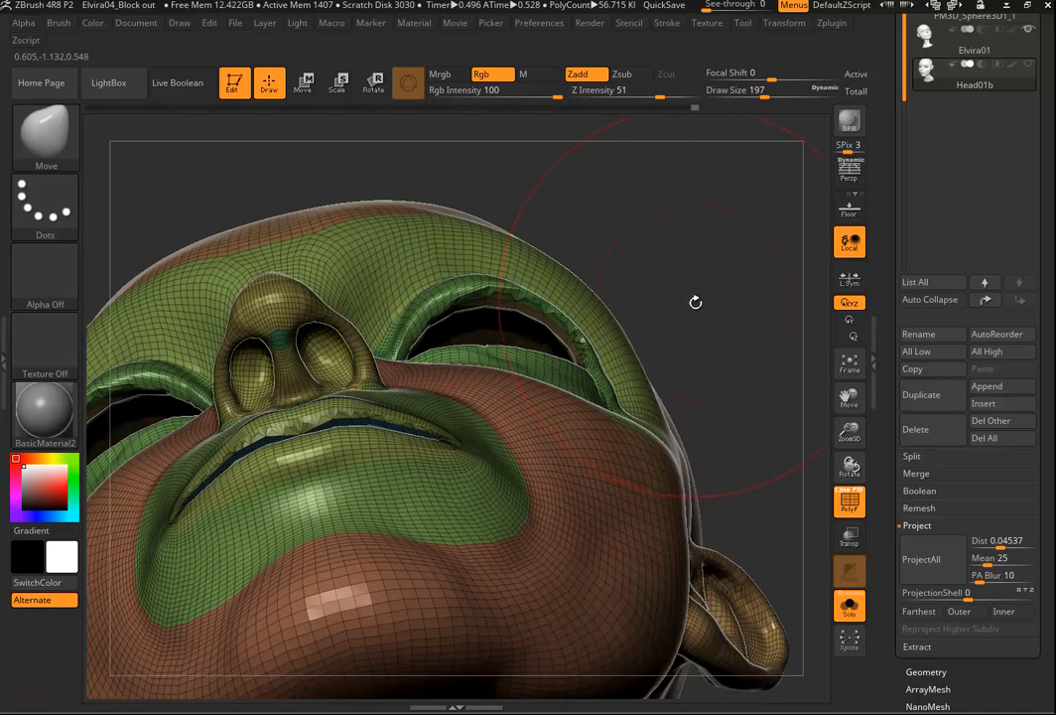
{"action": "key", "text": "shift+d"}
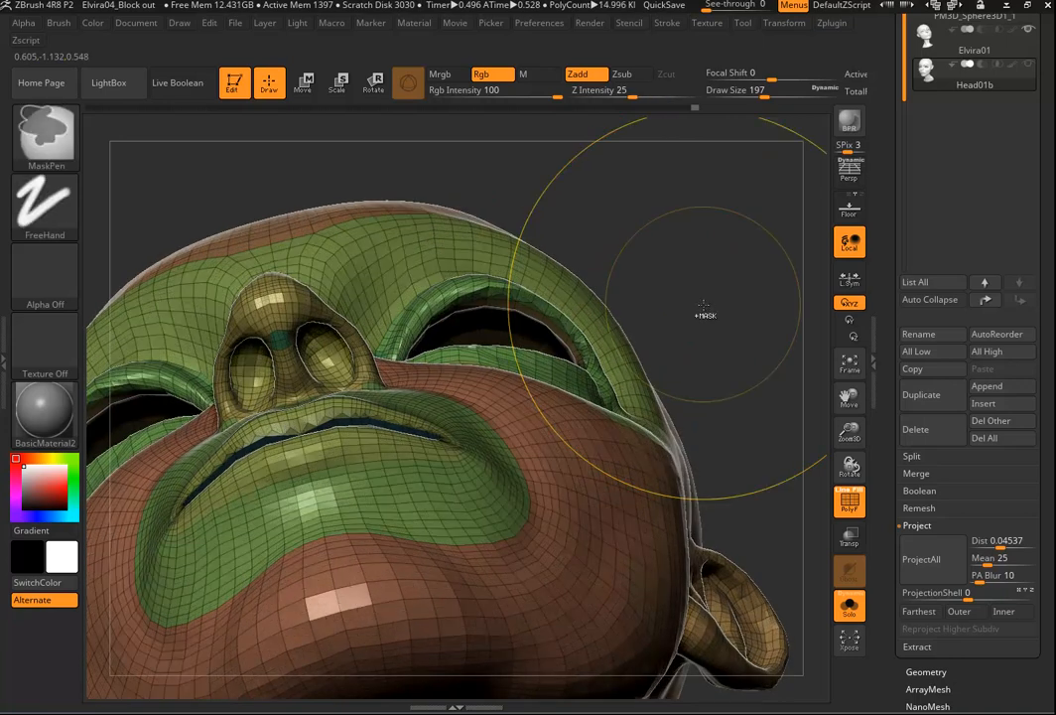
{"action": "key", "text": "shift+d"}
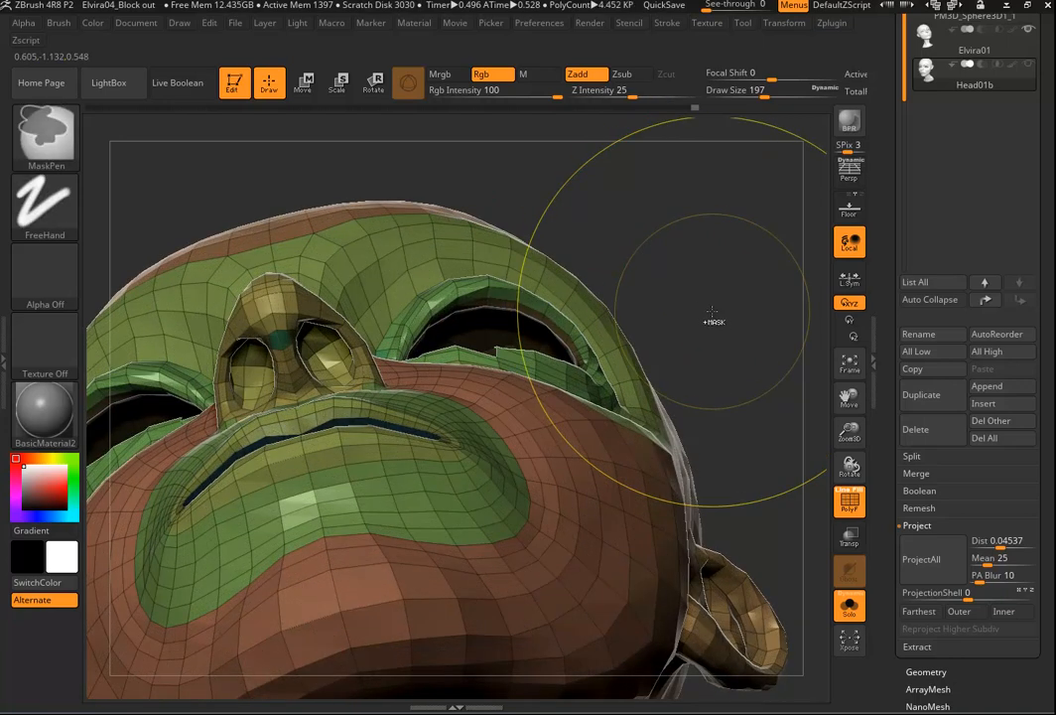
{"action": "left_click_drag", "start_coordinate": [738, 323], "coordinate": [948, 242]}
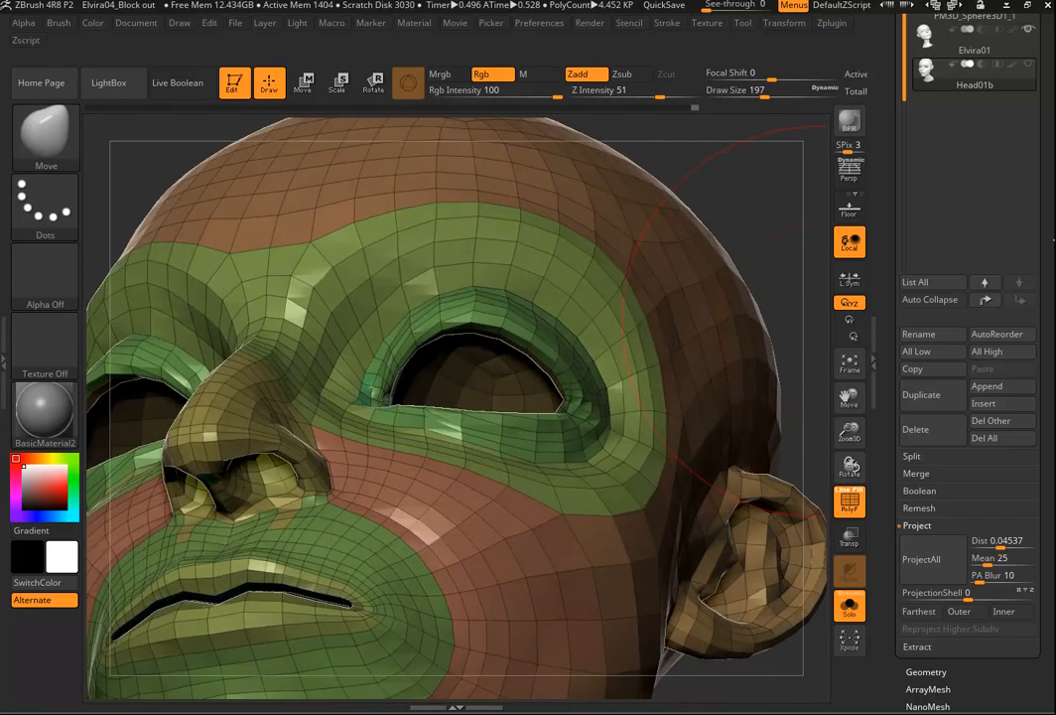
Open the Geometry settings for the undivided Head01b mesh.
{"action": "left_click_drag", "start_coordinate": [1046, 241], "coordinate": [1029, 124]}
{"action": "left_click_drag", "start_coordinate": [1003, 313], "coordinate": [997, 185]}
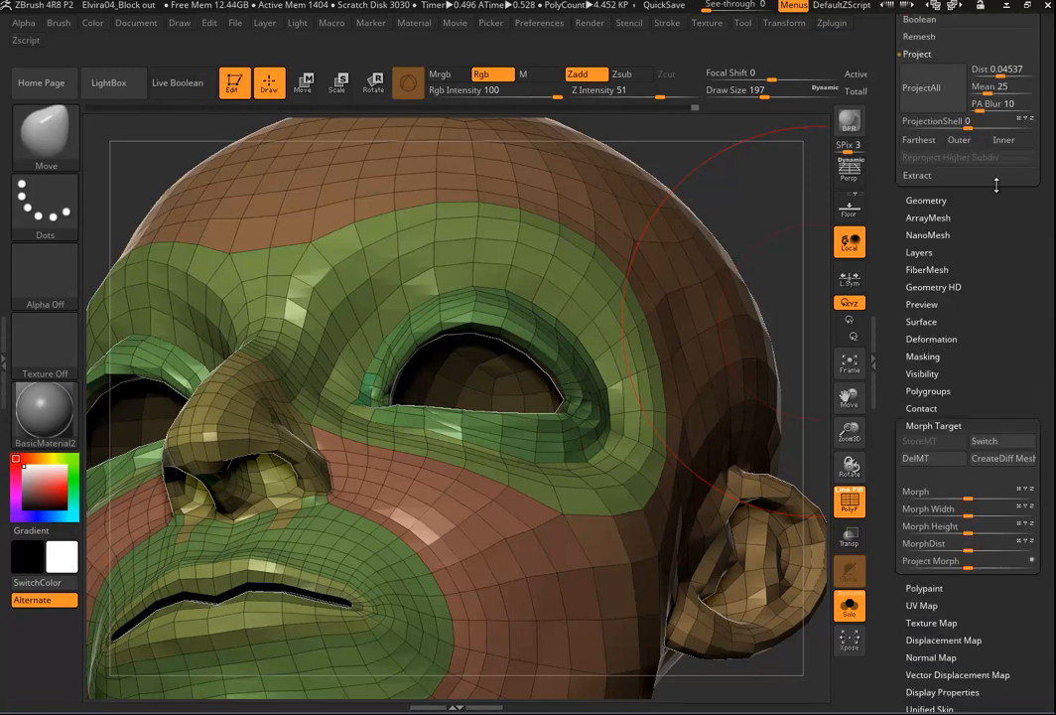
{"action": "left_click", "coordinate": [925, 199]}
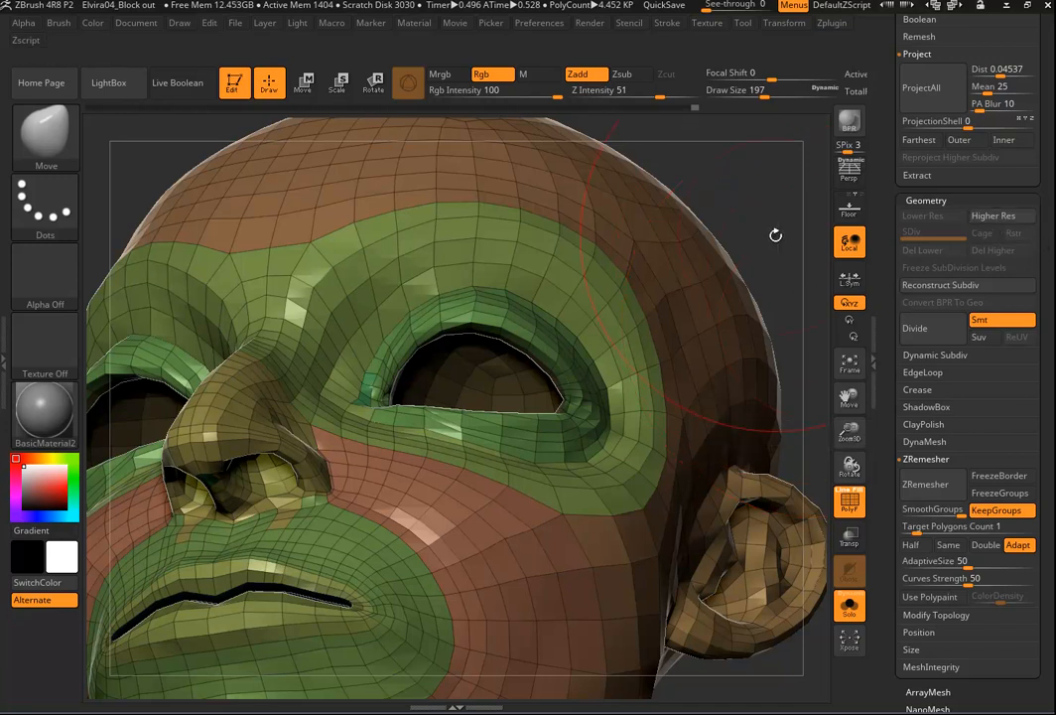
{"action": "key", "text": "f"}
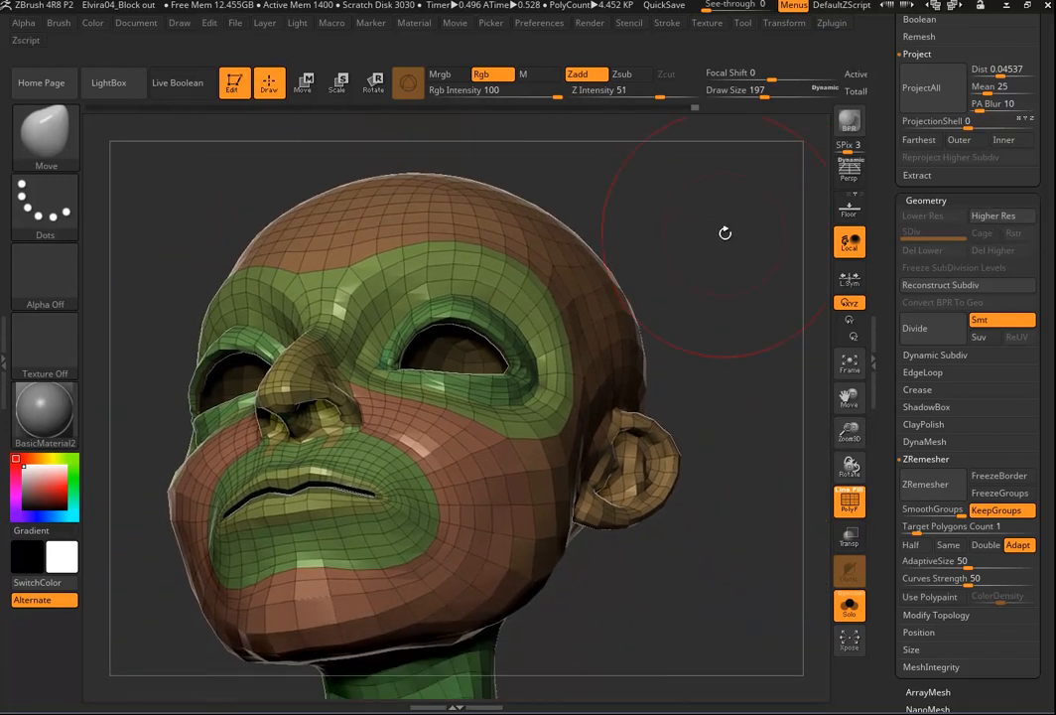
Divide Head01b twice, projecting it onto the sculpt after each division to reach subdivision level 3.
{"action": "left_click_drag", "start_coordinate": [726, 280], "coordinate": [729, 271]}
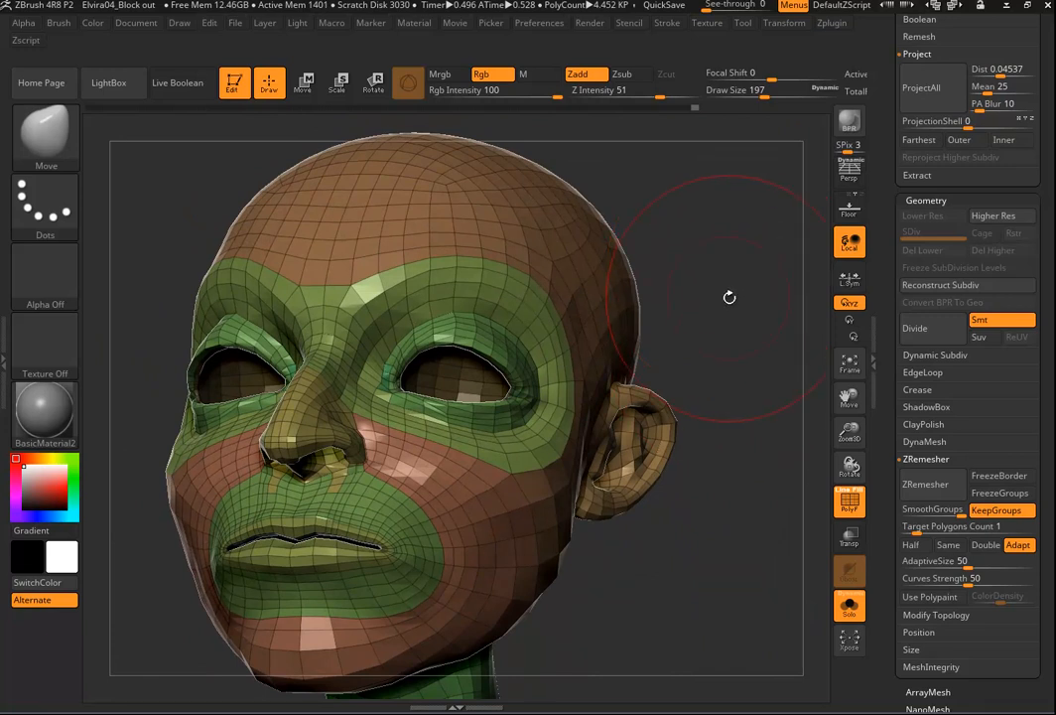
{"action": "left_click", "coordinate": [929, 338]}
{"action": "mouse_move", "coordinate": [691, 549]}
{"action": "left_mouse_down"}
{"action": "mouse_move", "coordinate": [636, 554]}
{"action": "mouse_move", "coordinate": [688, 571]}
{"action": "left_mouse_up"}
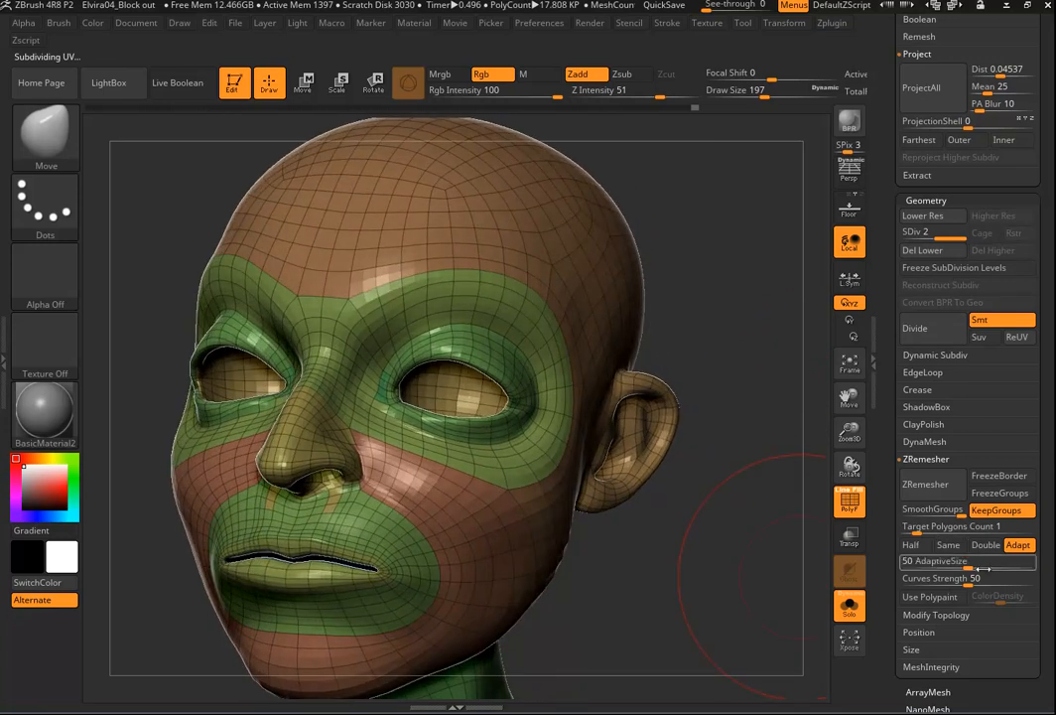
{"action": "left_click", "coordinate": [933, 87]}
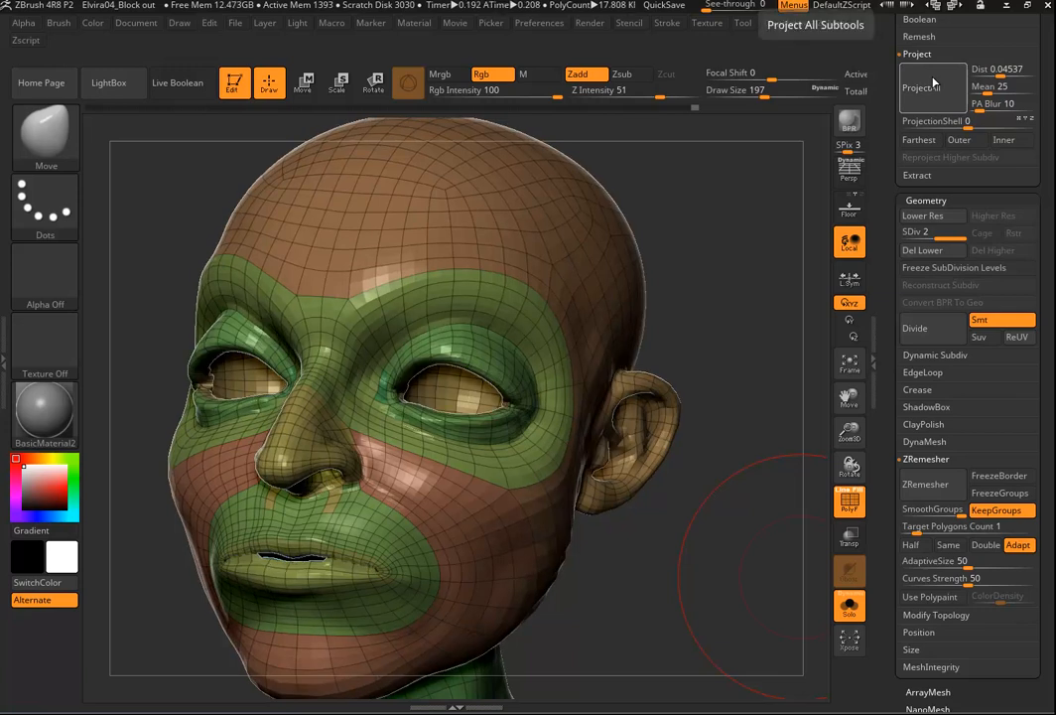
{"action": "left_click_drag", "start_coordinate": [743, 360], "coordinate": [822, 359]}
{"action": "mouse_move", "coordinate": [655, 360]}
{"action": "left_mouse_down"}
{"action": "mouse_move", "coordinate": [684, 347]}
{"action": "mouse_move", "coordinate": [636, 362]}
{"action": "left_mouse_up"}
{"action": "key", "text": "d"}
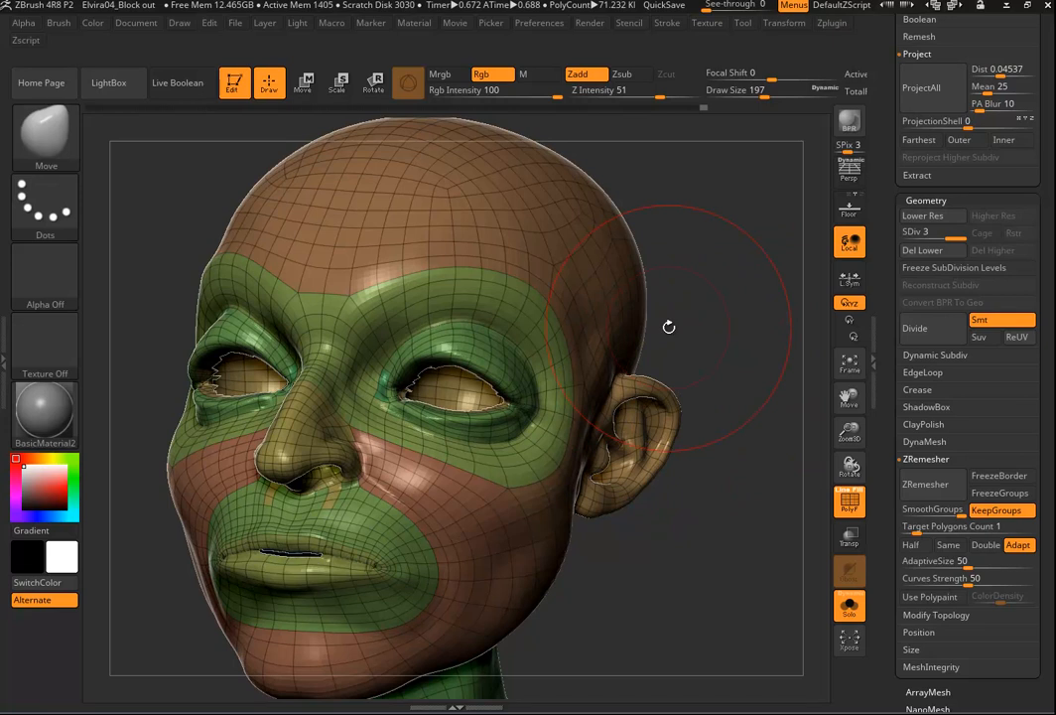
Turn off the polyframe, divide Head01b to subdivision level 4 and project it onto the sculpt.
{"action": "mouse_move", "coordinate": [671, 327]}
{"action": "left_mouse_down"}
{"action": "mouse_move", "coordinate": [660, 356]}
{"action": "mouse_move", "coordinate": [640, 297]}
{"action": "mouse_move", "coordinate": [705, 329]}
{"action": "mouse_move", "coordinate": [686, 319]}
{"action": "left_mouse_up"}
{"action": "key", "text": "ctrl"}
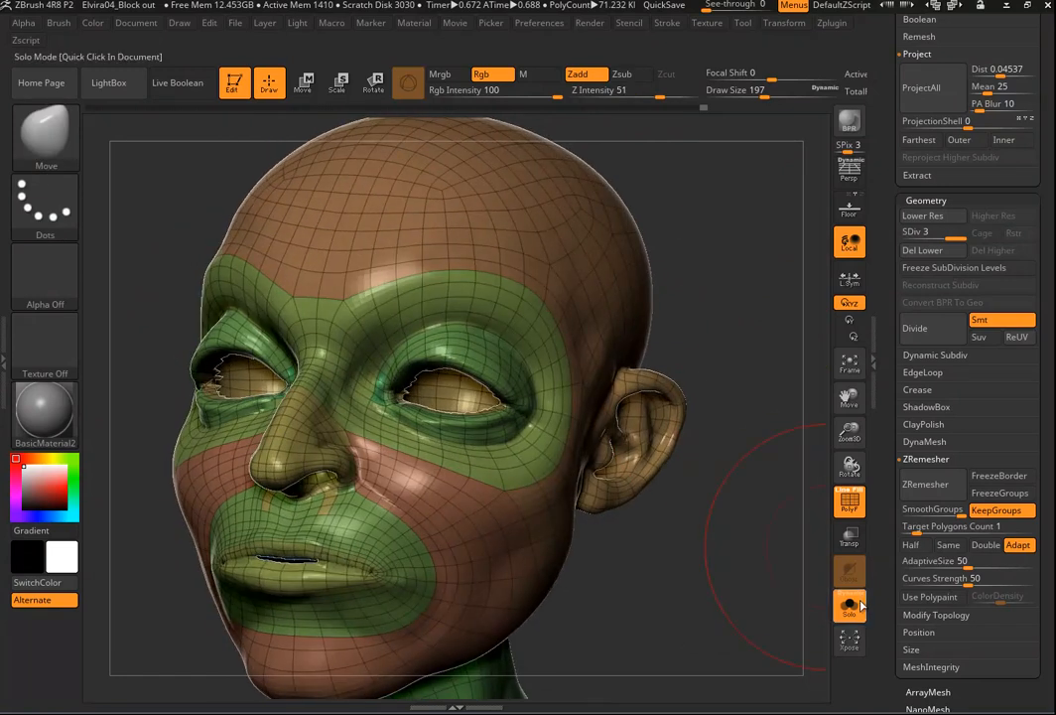
{"action": "key", "text": "shift+f"}
{"action": "mouse_move", "coordinate": [740, 533]}
{"action": "left_mouse_down"}
{"action": "mouse_move", "coordinate": [715, 568]}
{"action": "mouse_move", "coordinate": [726, 544]}
{"action": "left_mouse_up"}
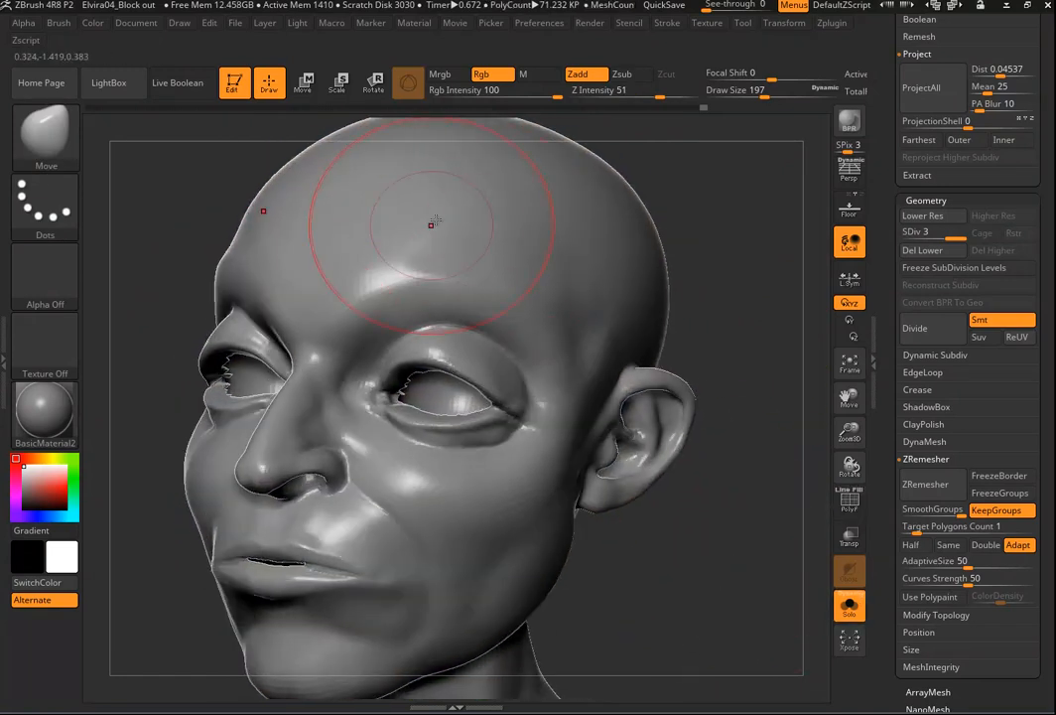
{"action": "key", "text": "ctrl"}
{"action": "key", "text": "ctrl+d"}
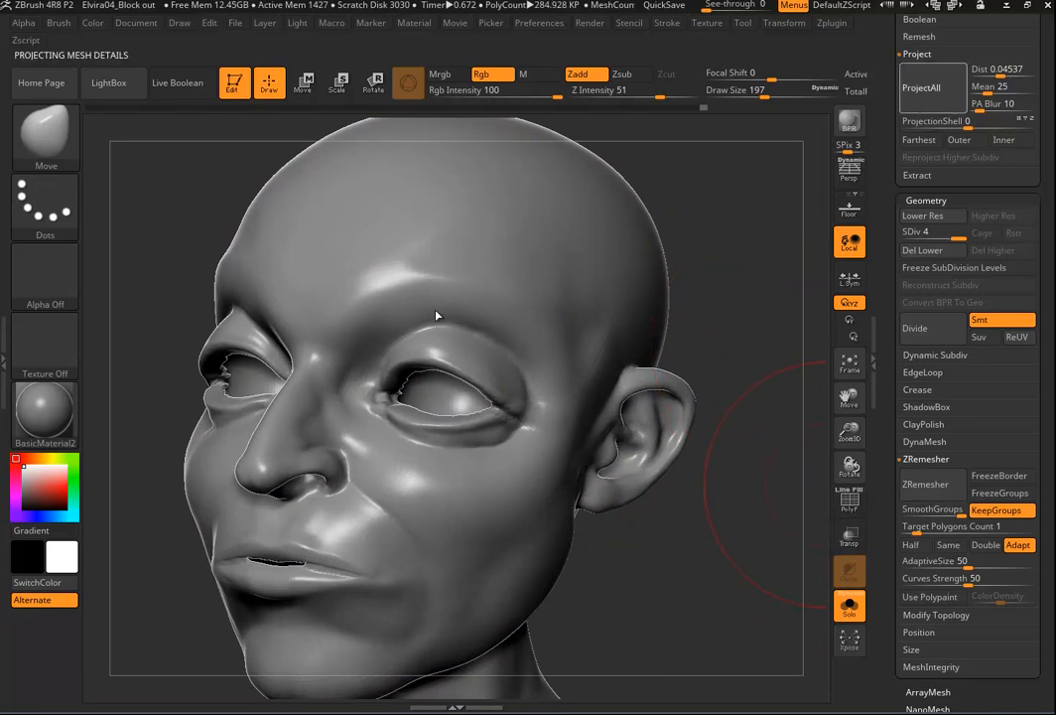
{"action": "left_click_drag", "start_coordinate": [794, 436], "coordinate": [663, 526]}
{"action": "left_click_drag", "start_coordinate": [685, 249], "coordinate": [705, 433]}
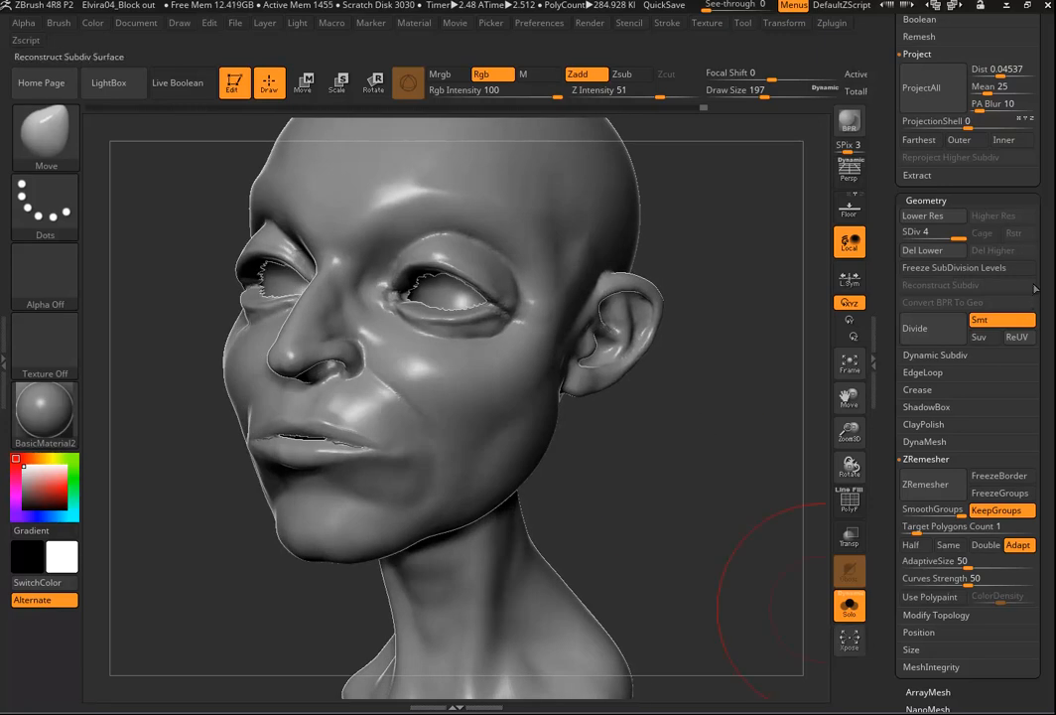
Compare the Elvira01 sculpt with the projected Head01b around the eyes and mouth, checking Head01b with the polyframe on and off.
{"action": "scroll", "coordinate": [1033, 296], "scroll_direction": "up", "scroll_amount": 15}
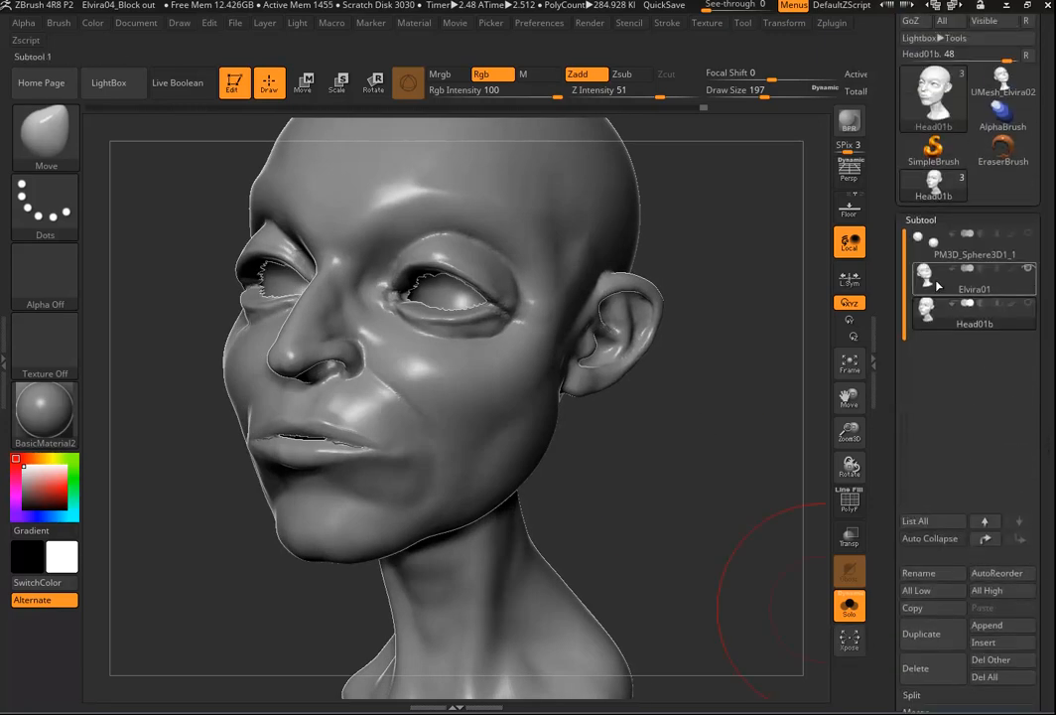
{"action": "left_click", "coordinate": [939, 283]}
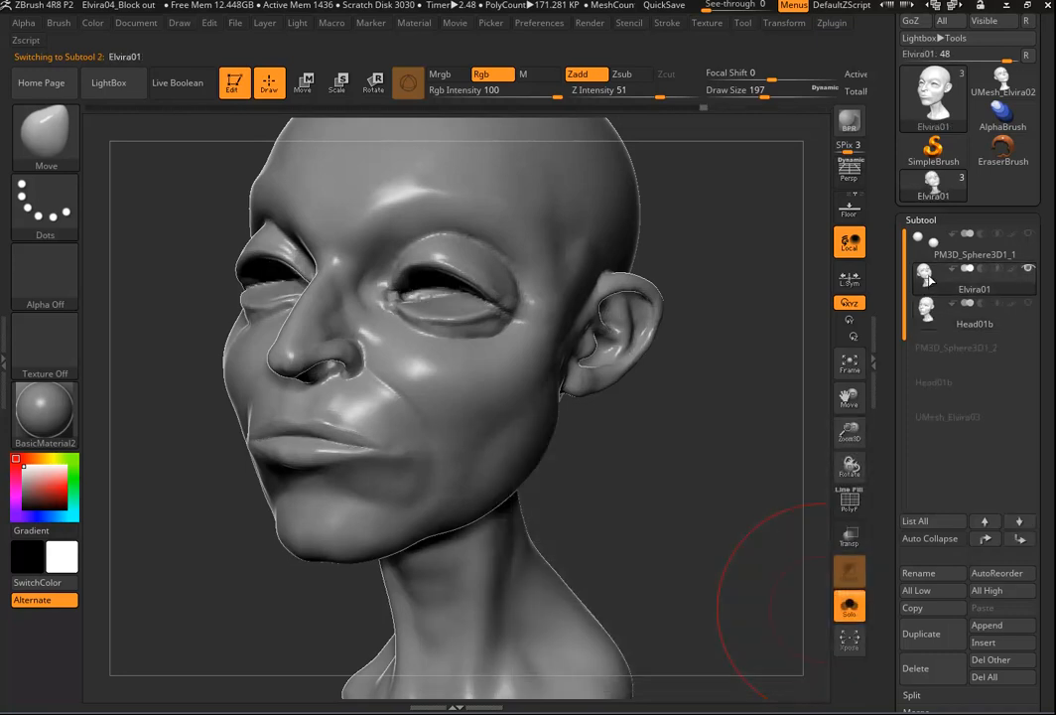
{"action": "left_click_drag", "start_coordinate": [697, 489], "coordinate": [678, 478]}
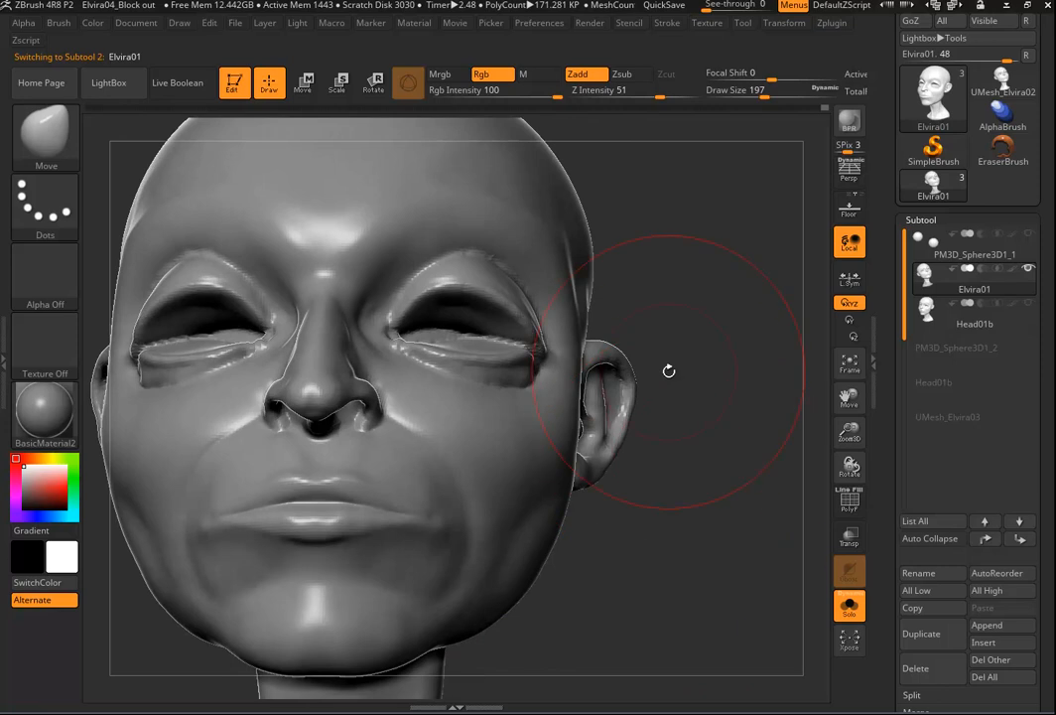
{"action": "left_click", "coordinate": [928, 314]}
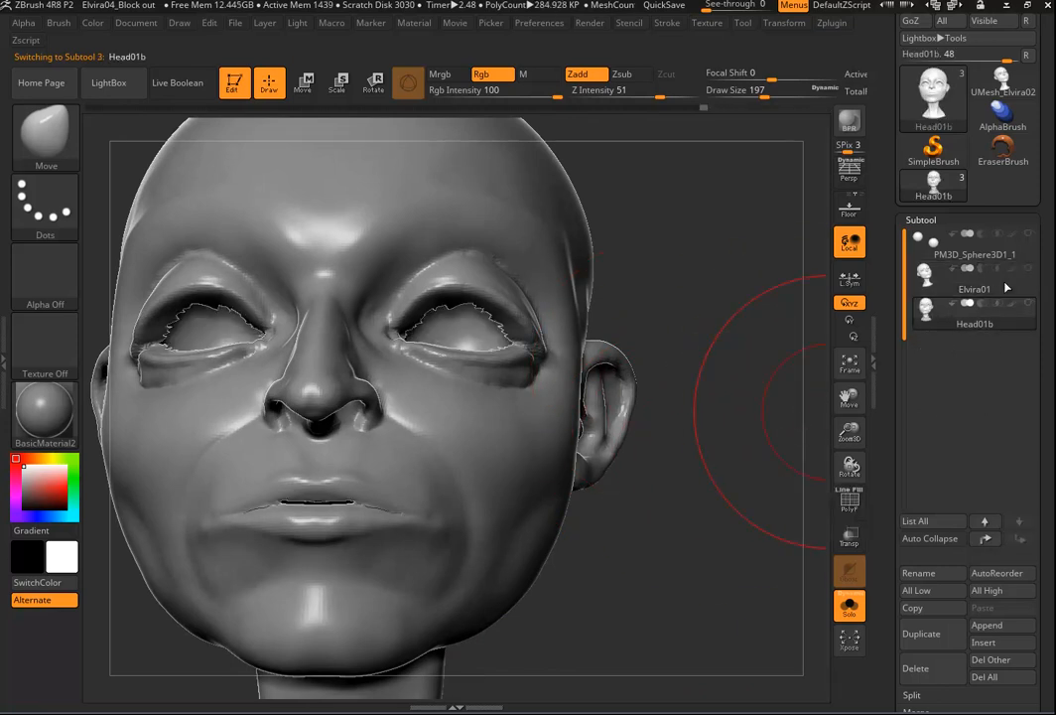
{"action": "mouse_move", "coordinate": [706, 511]}
{"action": "left_mouse_down"}
{"action": "mouse_move", "coordinate": [596, 486]}
{"action": "mouse_move", "coordinate": [710, 573]}
{"action": "mouse_move", "coordinate": [708, 553]}
{"action": "mouse_move", "coordinate": [697, 581]}
{"action": "mouse_move", "coordinate": [675, 536]}
{"action": "left_mouse_up"}
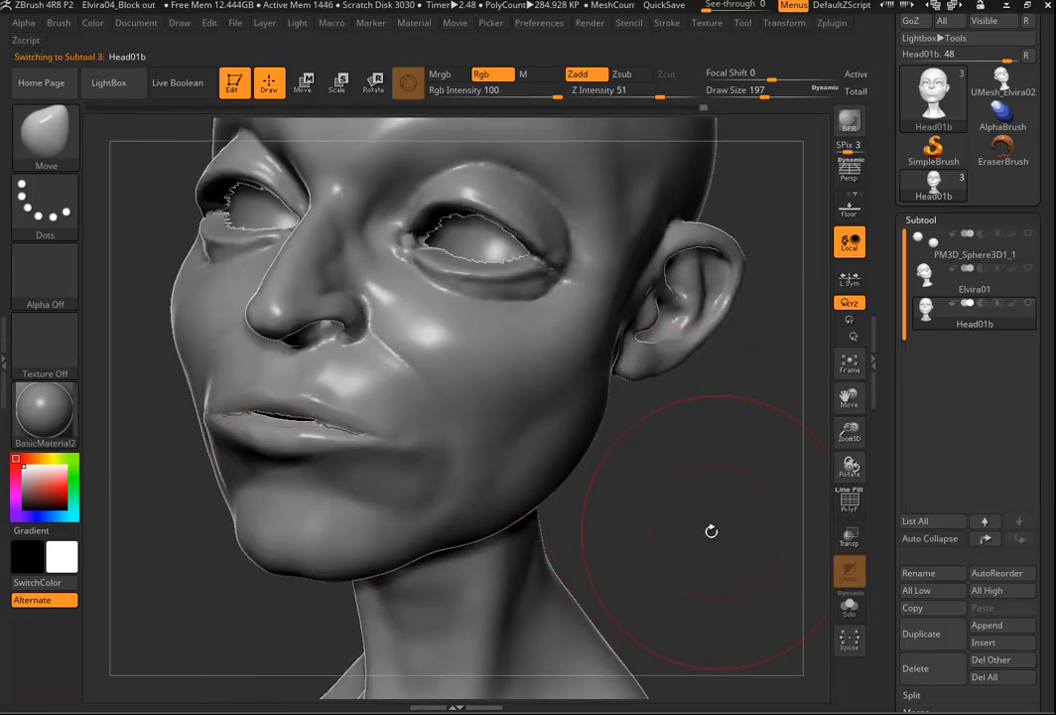
{"action": "left_click", "coordinate": [851, 509]}
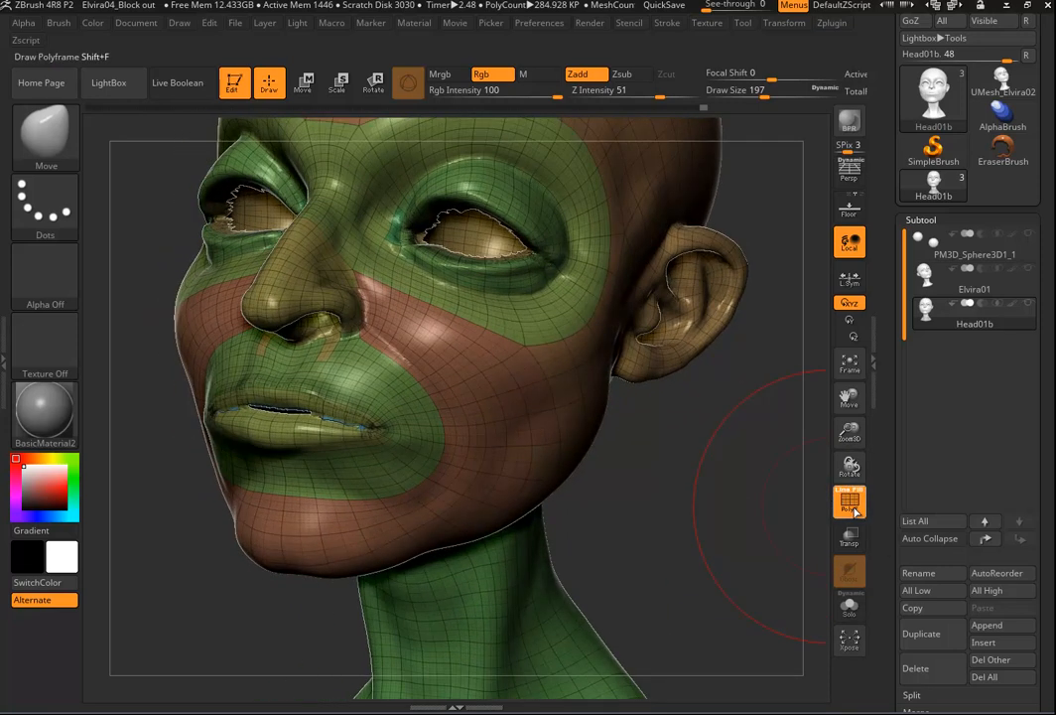
{"action": "left_click", "coordinate": [850, 508]}
{"action": "left_click_drag", "start_coordinate": [729, 503], "coordinate": [710, 528]}
Reduce the Draw Size to 33 and lower Head01b to its lowest subdivision level with the Morph Target settings open.
{"action": "key", "text": "s"}
{"action": "mouse_move", "coordinate": [266, 439]}
{"action": "left_mouse_down"}
{"action": "mouse_move", "coordinate": [283, 437]}
{"action": "mouse_move", "coordinate": [235, 437]}
{"action": "left_mouse_up"}
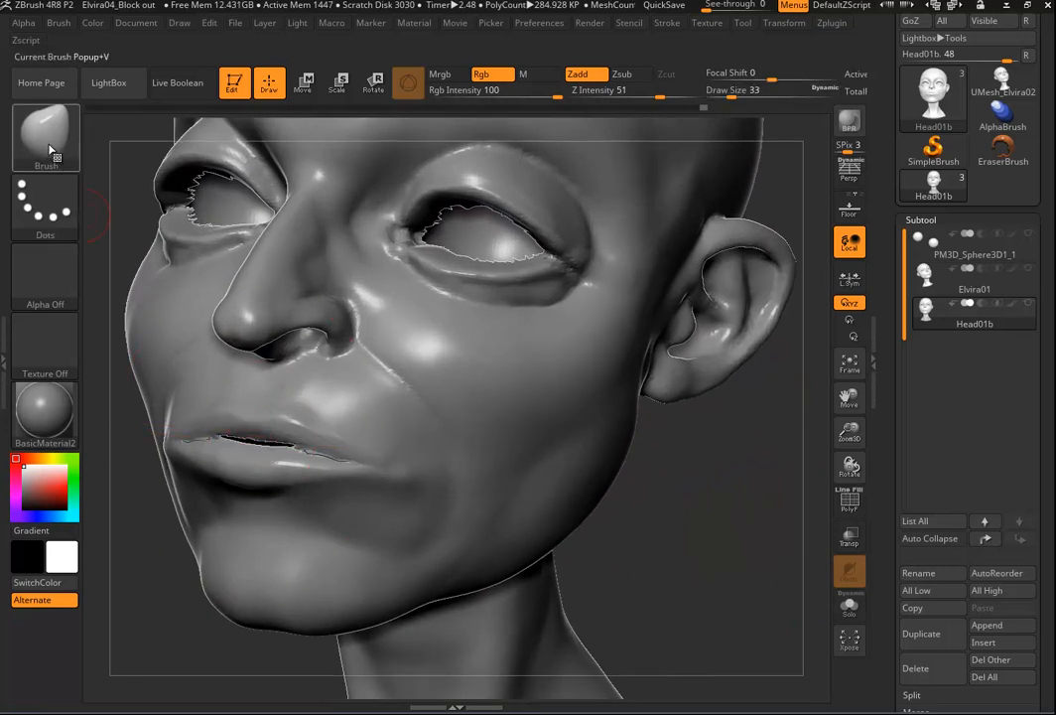
{"action": "left_click_drag", "start_coordinate": [1039, 465], "coordinate": [1037, 250]}
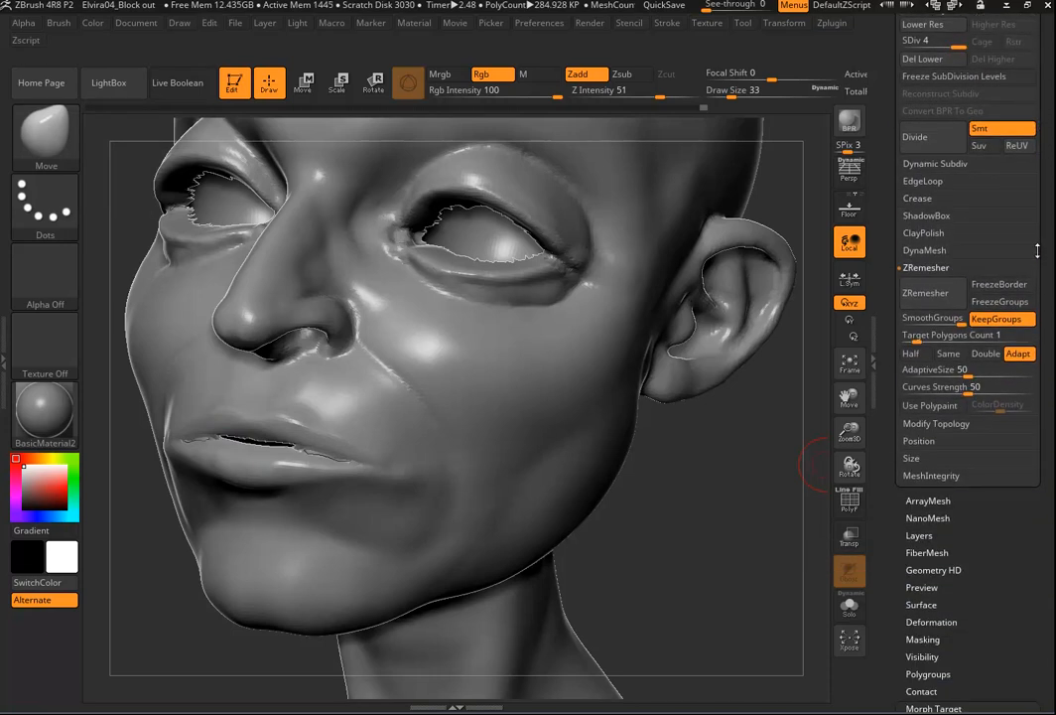
{"action": "left_click_drag", "start_coordinate": [1011, 583], "coordinate": [986, 425]}
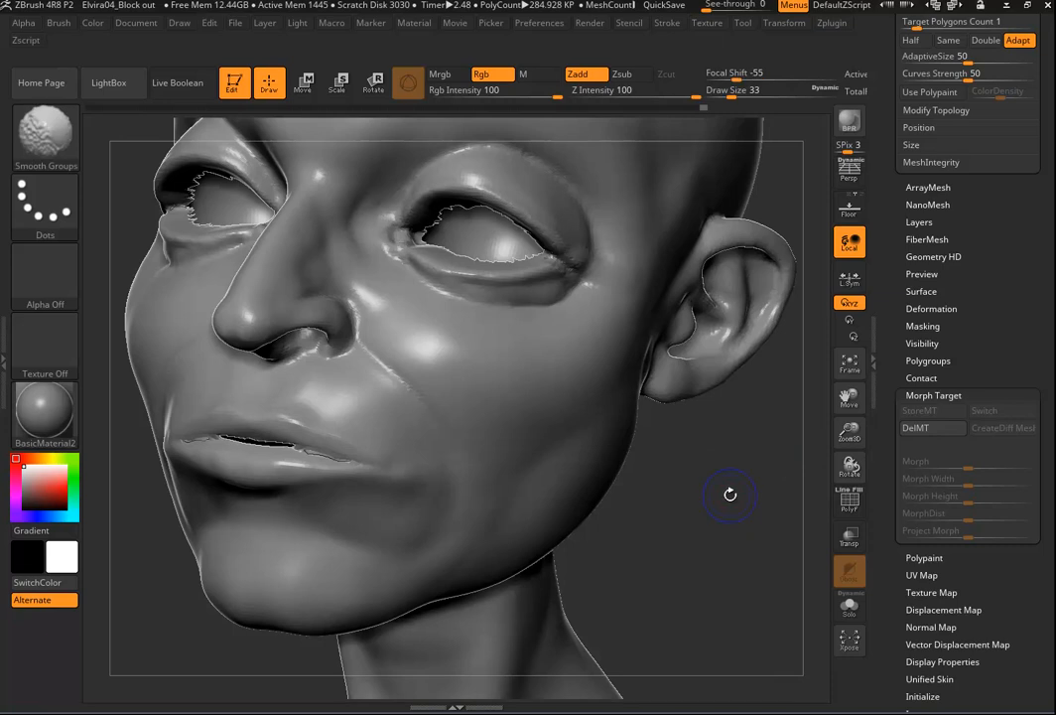
{"action": "key", "text": "shift+d"}
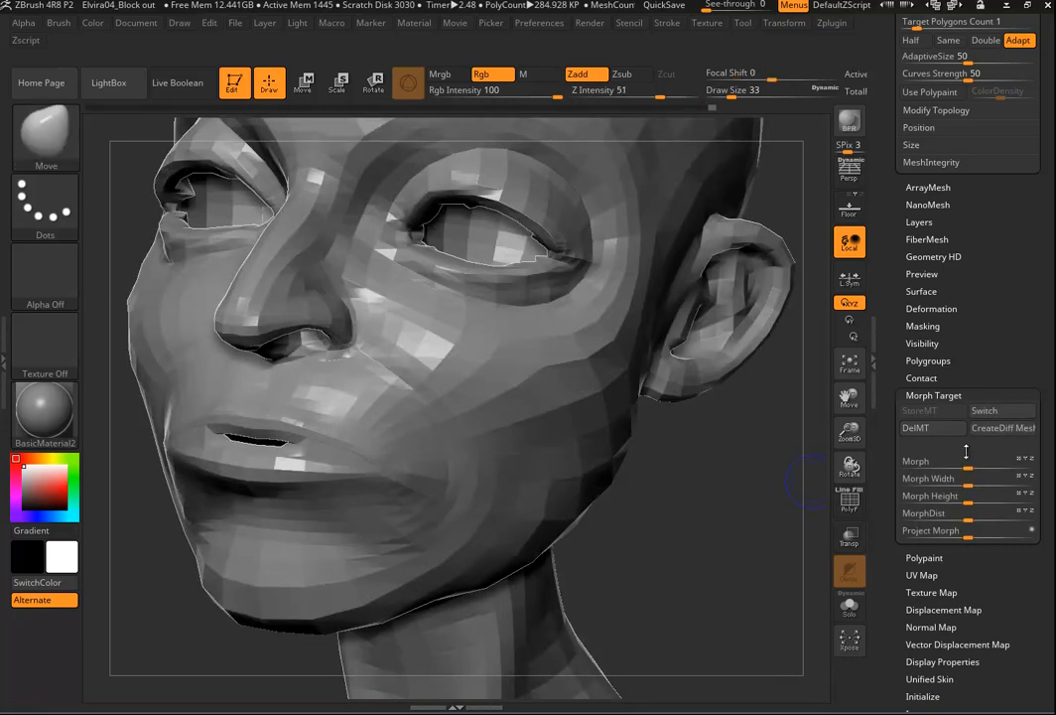
{"action": "mouse_move", "coordinate": [958, 465]}
{"action": "left_mouse_down"}
{"action": "mouse_move", "coordinate": [1049, 467]}
{"action": "mouse_move", "coordinate": [969, 467]}
{"action": "left_mouse_up"}
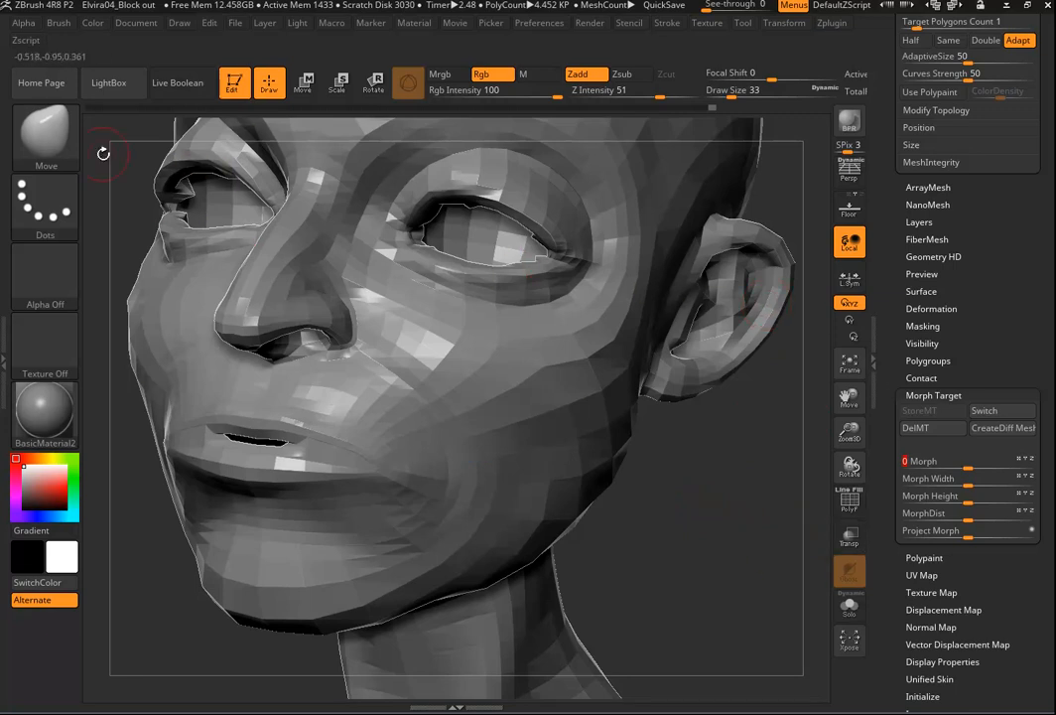
Restore the lip line and the eyelid edges from the stored morph target with the Morph brush.
{"action": "left_click", "coordinate": [36, 151]}
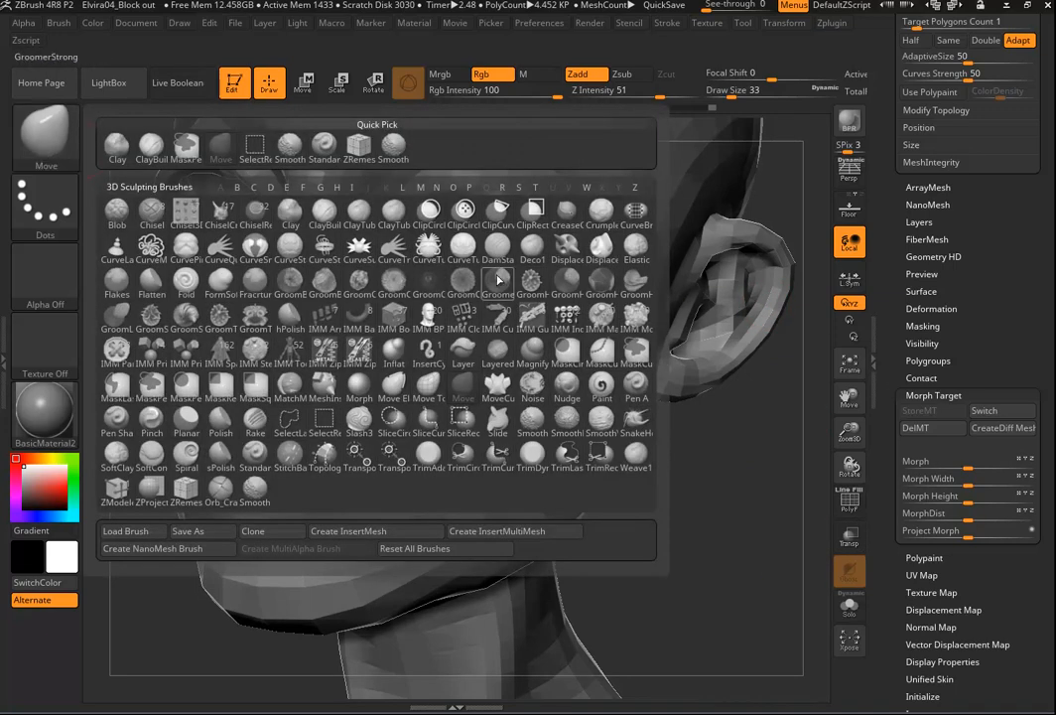
{"action": "left_click", "coordinate": [362, 397]}
{"action": "left_click_drag", "start_coordinate": [746, 511], "coordinate": [752, 472]}
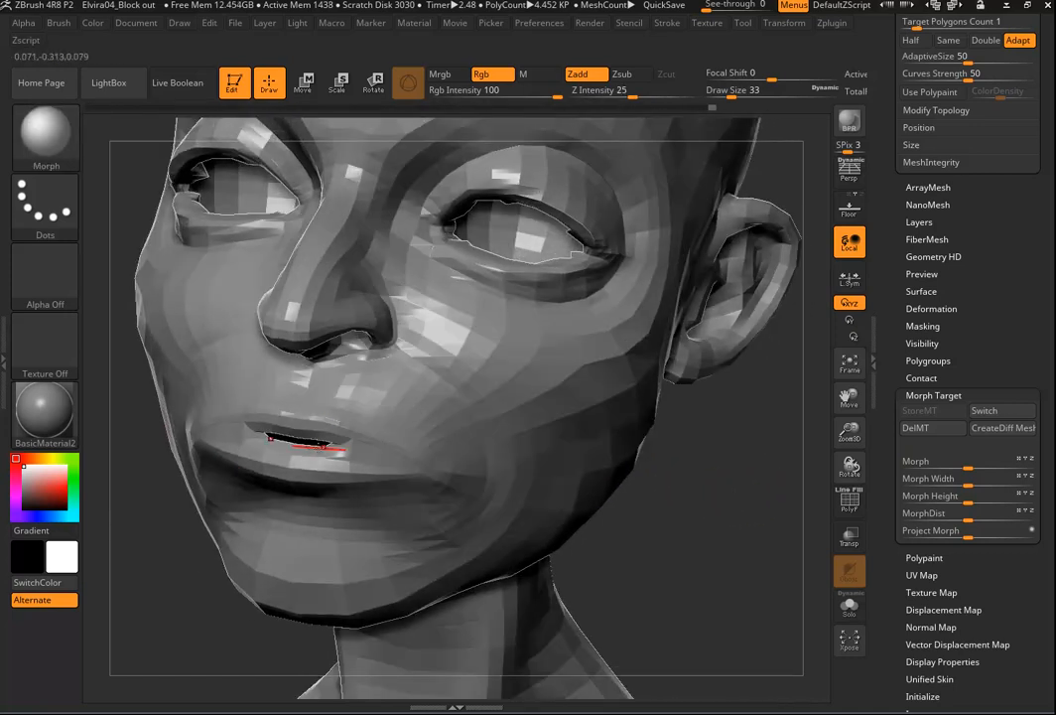
{"action": "left_click_drag", "start_coordinate": [336, 450], "coordinate": [354, 452]}
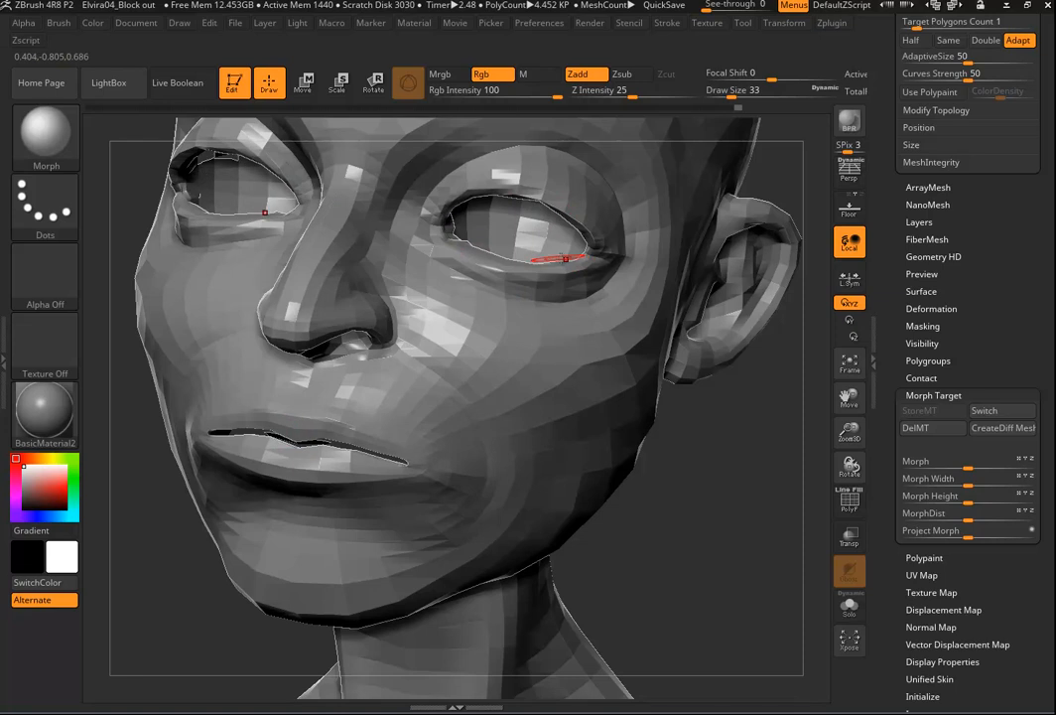
{"action": "mouse_move", "coordinate": [727, 597]}
{"action": "left_mouse_down"}
{"action": "mouse_move", "coordinate": [706, 552]}
{"action": "mouse_move", "coordinate": [682, 307]}
{"action": "left_mouse_up"}
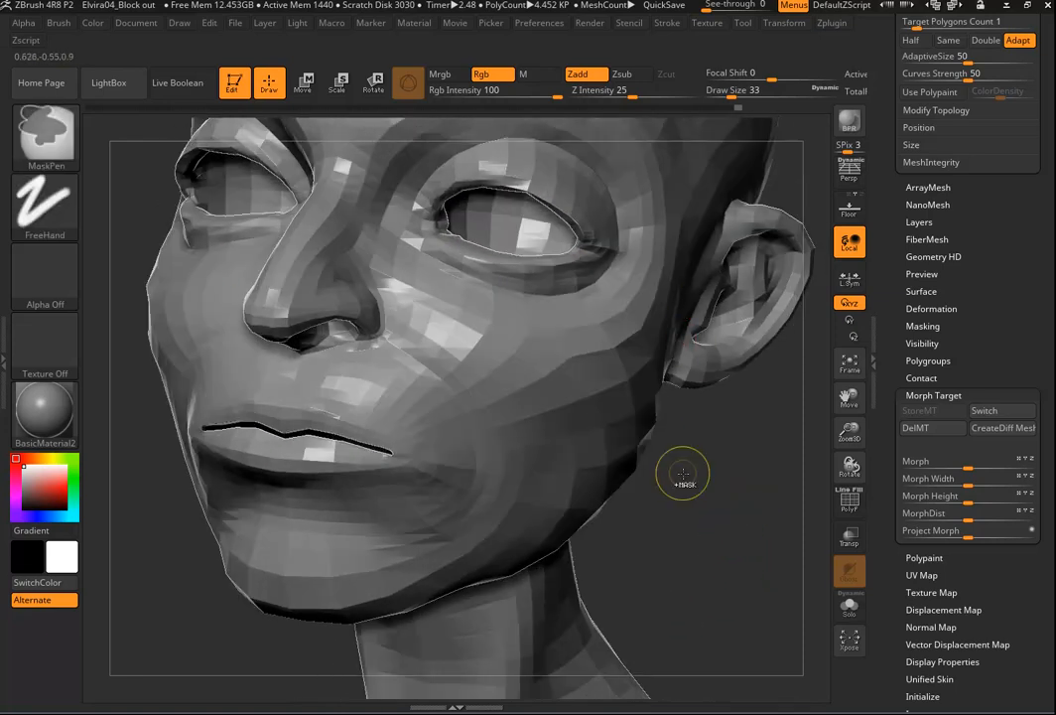
Isolate the eyeball polygroup and turn on the polyframe.
{"action": "left_click", "coordinate": [427, 199], "text": "ctrl+shift"}
{"action": "mouse_move", "coordinate": [615, 394]}
{"action": "left_mouse_down"}
{"action": "mouse_move", "coordinate": [632, 438]}
{"action": "mouse_move", "coordinate": [506, 349]}
{"action": "left_mouse_up"}
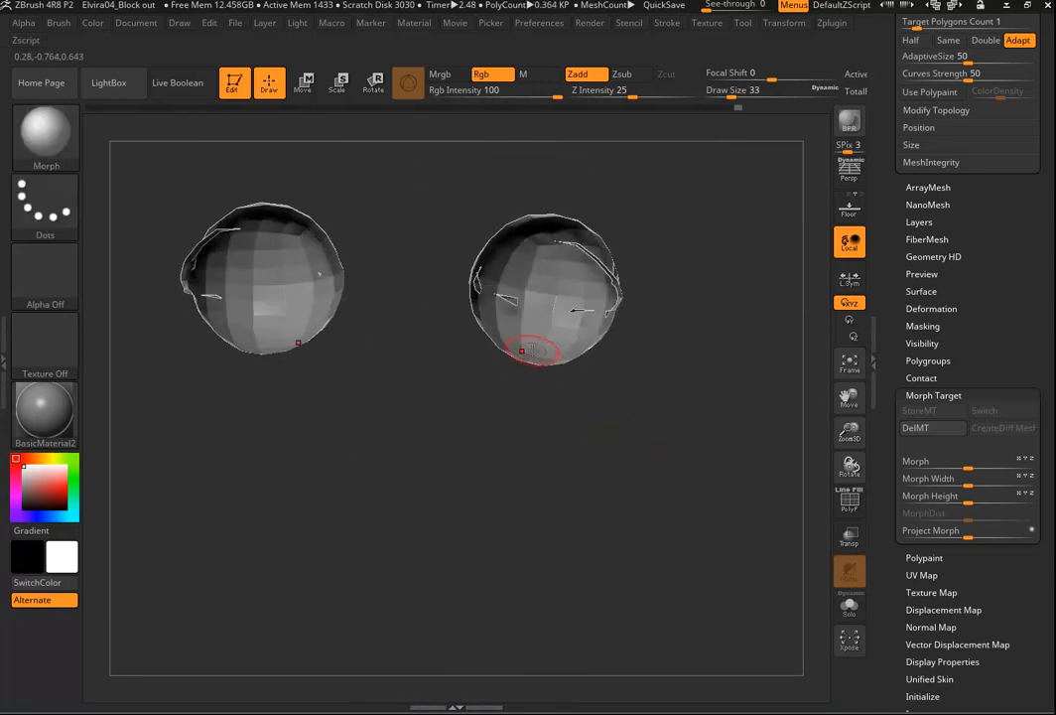
{"action": "left_click", "coordinate": [861, 506]}
{"action": "left_click_drag", "start_coordinate": [574, 493], "coordinate": [600, 483]}
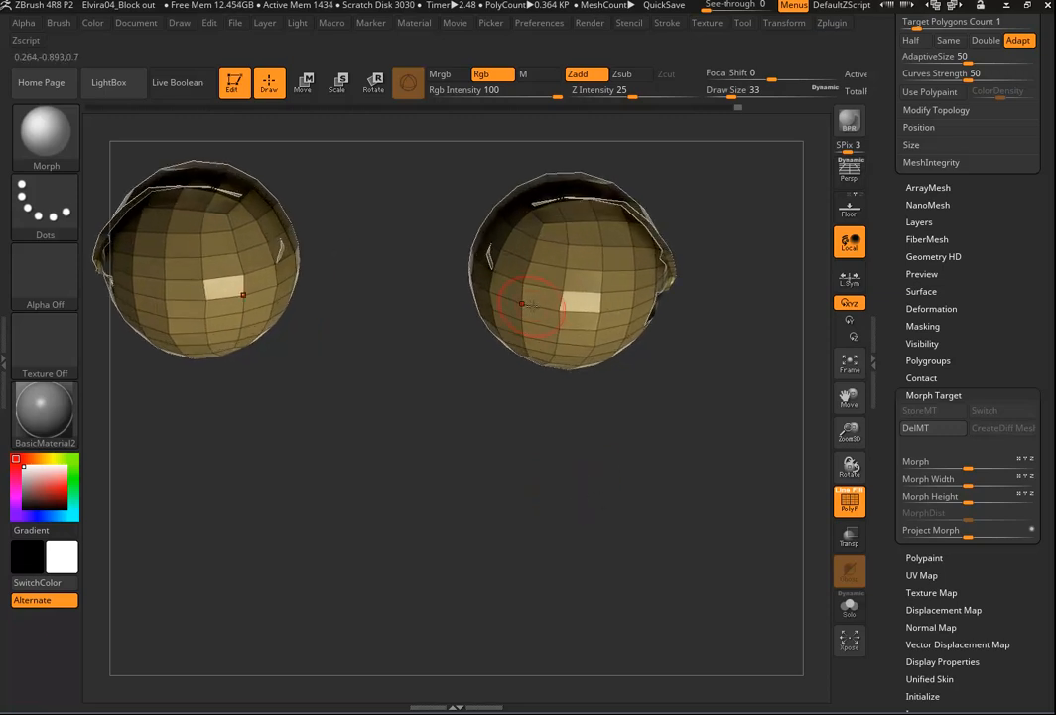
Set the Morph brush's Draw Size to 116 and restore the shape of both eyeballs from the morph target.
{"action": "key", "text": "s"}
{"action": "left_click_drag", "start_coordinate": [548, 308], "coordinate": [553, 309]}
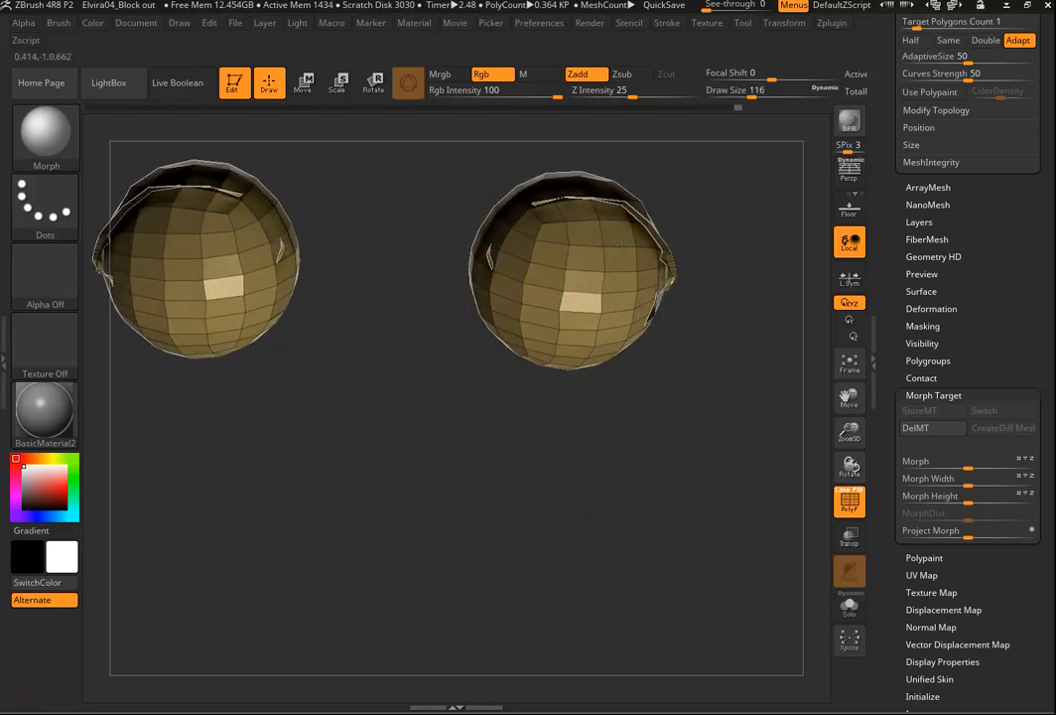
{"action": "left_click_drag", "start_coordinate": [653, 413], "coordinate": [670, 213]}
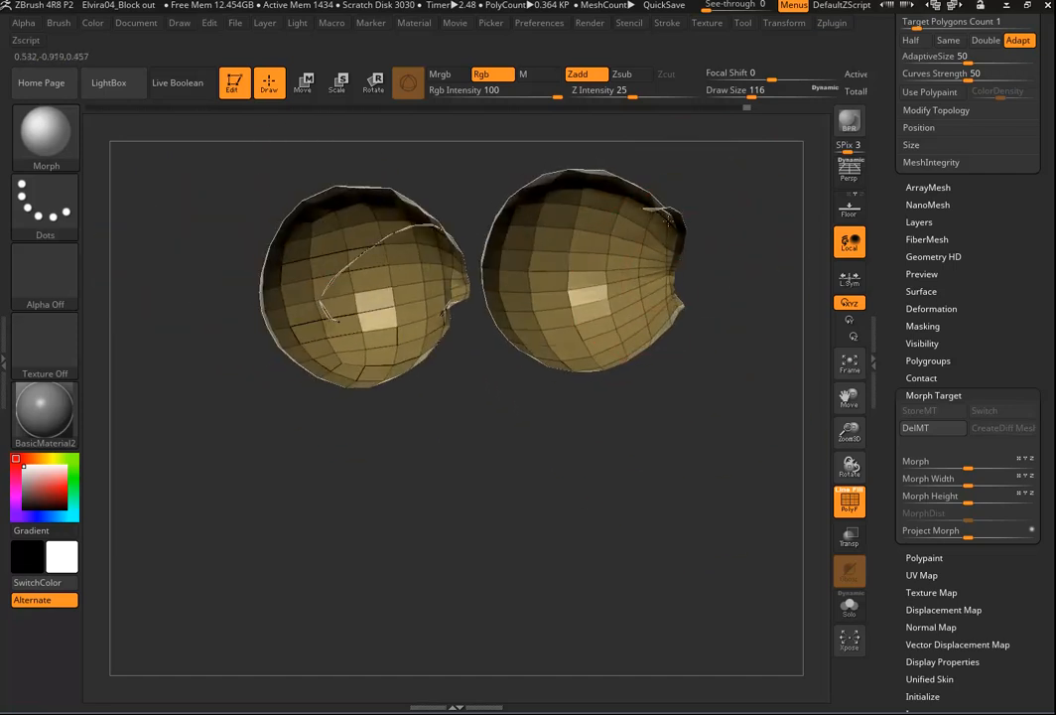
{"action": "left_click_drag", "start_coordinate": [689, 413], "coordinate": [674, 452]}
{"action": "left_click_drag", "start_coordinate": [598, 285], "coordinate": [549, 357]}
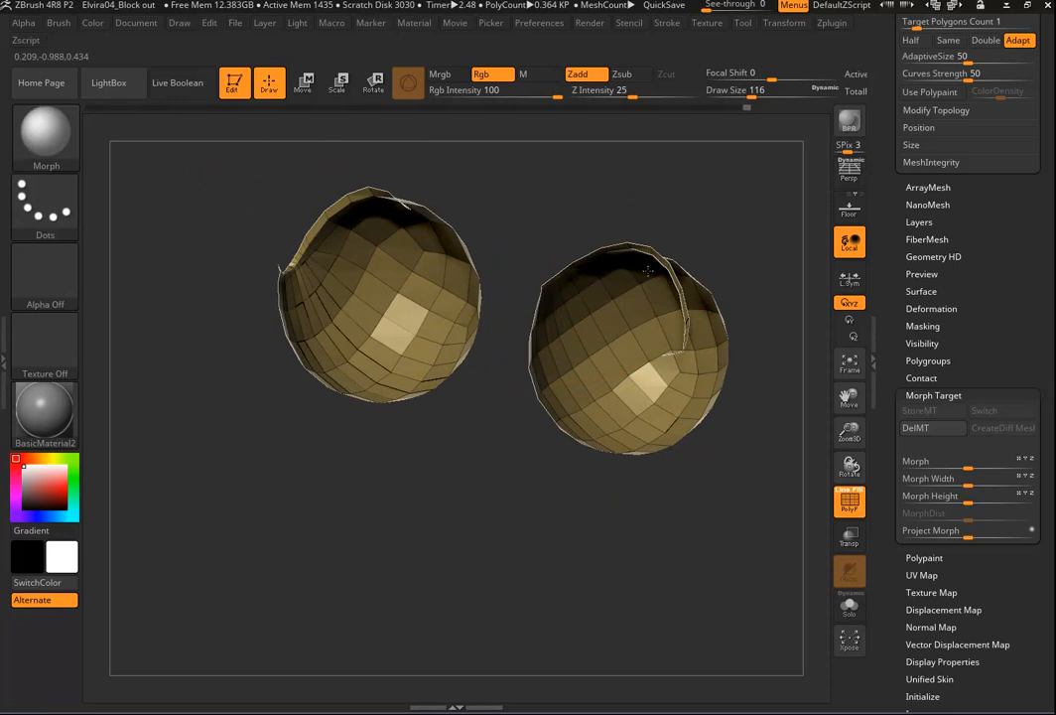
{"action": "left_click_drag", "start_coordinate": [755, 542], "coordinate": [518, 401]}
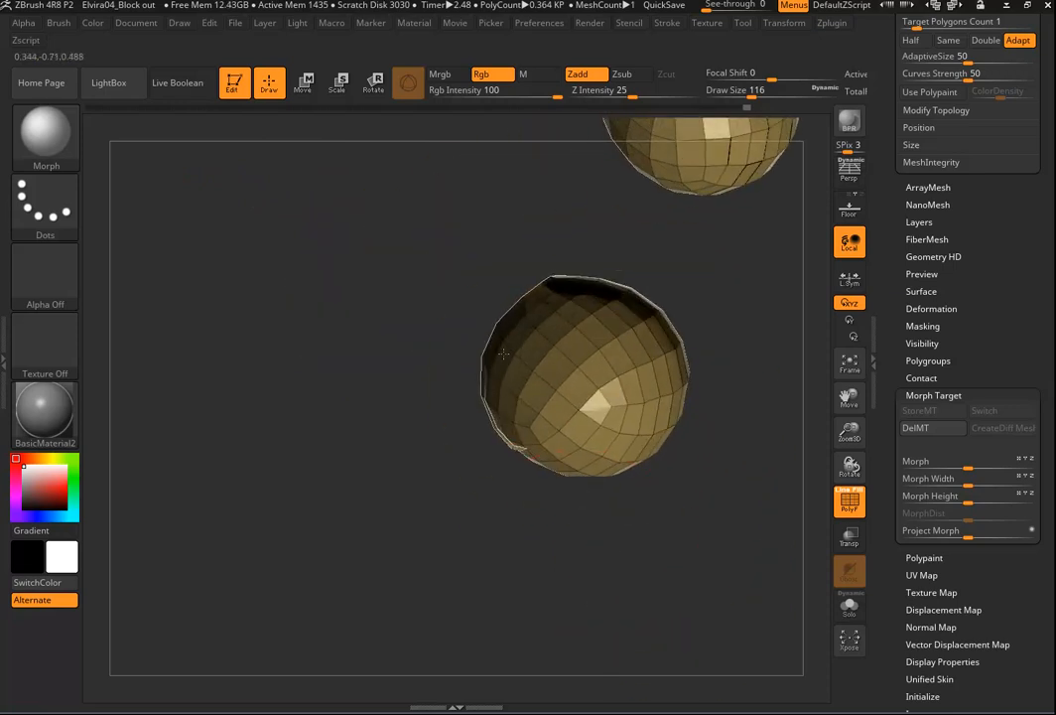
{"action": "left_click_drag", "start_coordinate": [576, 439], "coordinate": [548, 516]}
{"action": "left_click_drag", "start_coordinate": [667, 425], "coordinate": [680, 239]}
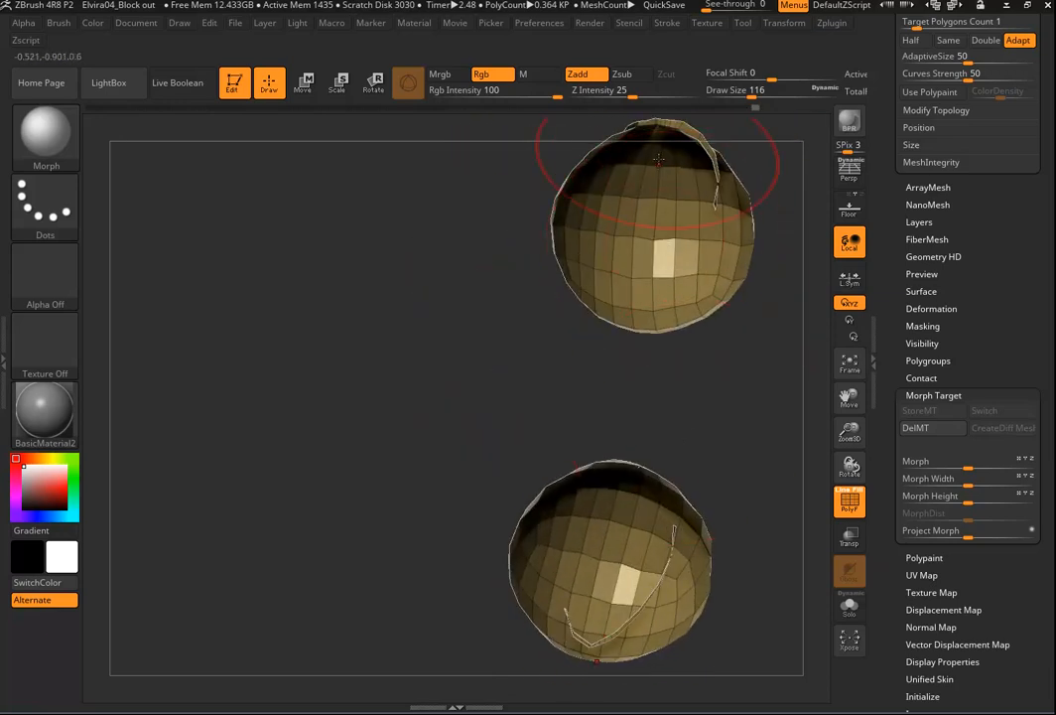
{"action": "left_click_drag", "start_coordinate": [685, 407], "coordinate": [626, 322], "text": "alt"}
{"action": "mouse_move", "coordinate": [585, 377]}
{"action": "left_mouse_down"}
{"action": "mouse_move", "coordinate": [523, 446]}
{"action": "mouse_move", "coordinate": [483, 379]}
{"action": "mouse_move", "coordinate": [641, 329]}
{"action": "left_mouse_up"}
{"action": "left_click_drag", "start_coordinate": [640, 329], "coordinate": [375, 531], "text": "alt"}
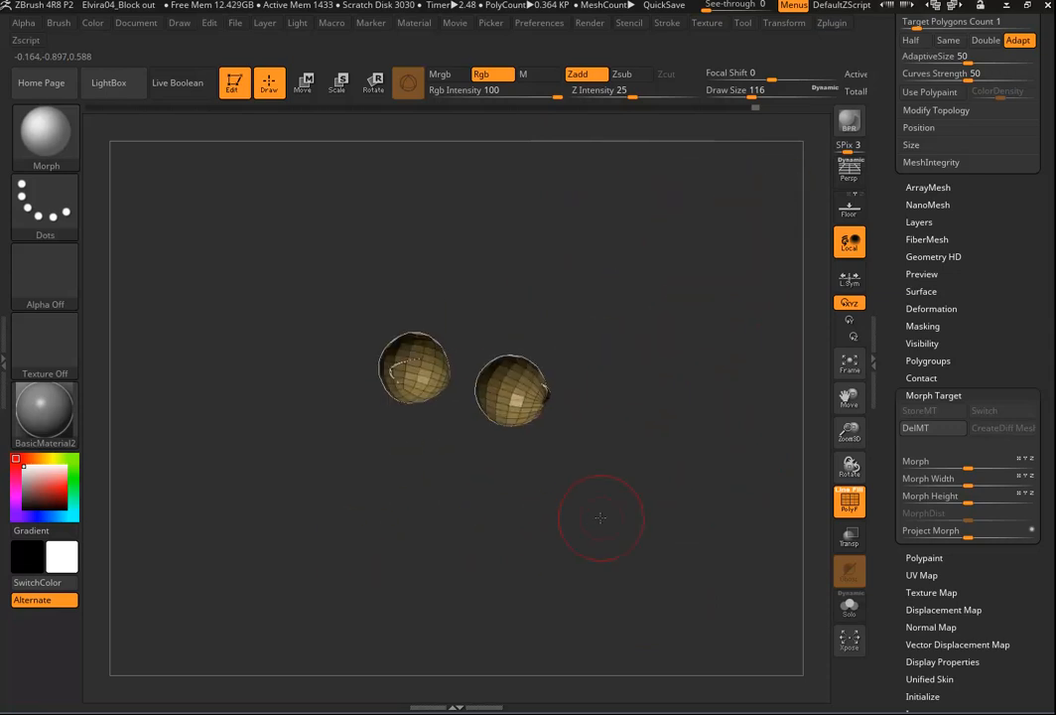
Show the whole head again, and hide the lips and the polygroup surrounding them to expose the mouth cavity.
{"action": "left_click_drag", "start_coordinate": [594, 519], "coordinate": [536, 480]}
{"action": "left_click", "coordinate": [583, 496], "text": "ctrl+shift"}
{"action": "left_click_drag", "start_coordinate": [667, 544], "coordinate": [681, 485]}
{"action": "mouse_move", "coordinate": [682, 496]}
{"action": "left_mouse_down", "text": "alt"}
{"action": "mouse_move", "coordinate": [681, 521]}
{"action": "mouse_move", "coordinate": [716, 583]}
{"action": "left_mouse_up", "text": "alt"}
{"action": "left_click_drag", "start_coordinate": [773, 611], "coordinate": [737, 547], "text": "alt"}
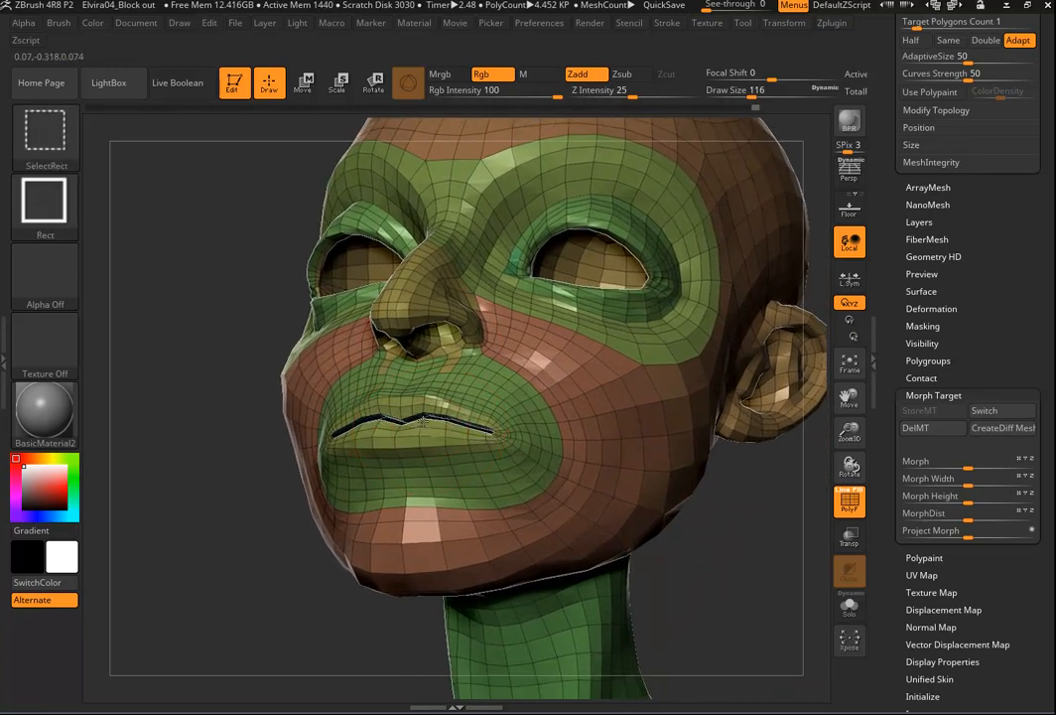
{"action": "left_click", "coordinate": [422, 427], "text": "ctrl+shift"}
{"action": "mouse_move", "coordinate": [499, 465]}
{"action": "left_mouse_down"}
{"action": "mouse_move", "coordinate": [626, 498]}
{"action": "mouse_move", "coordinate": [636, 516]}
{"action": "left_mouse_up"}
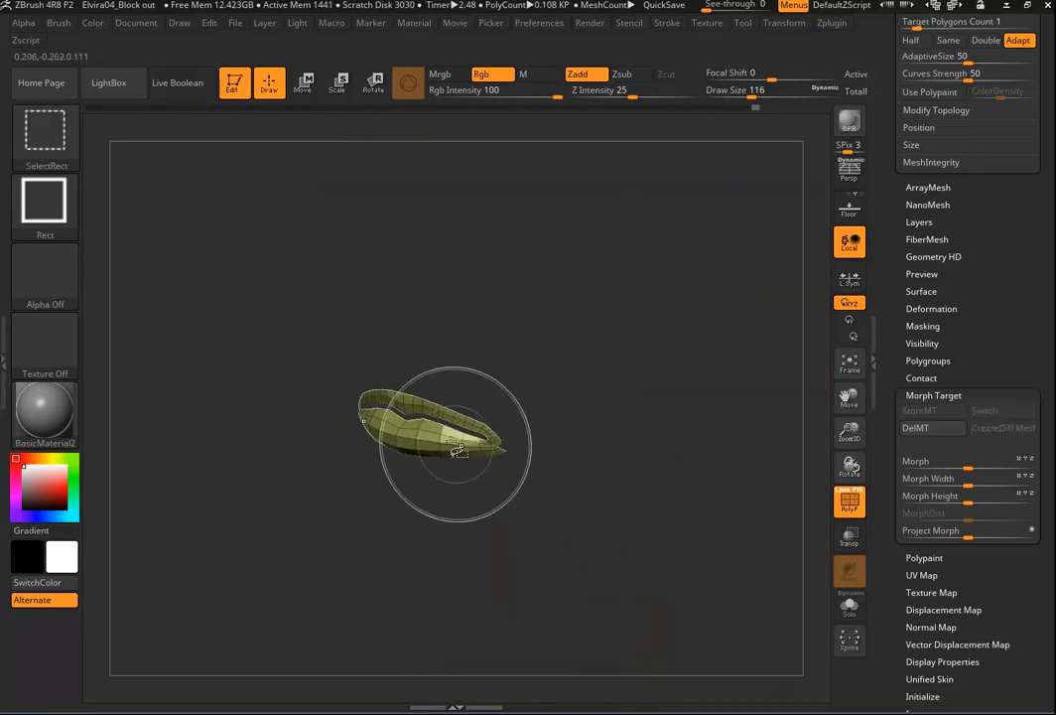
{"action": "left_click", "coordinate": [448, 439], "text": "ctrl+shift"}
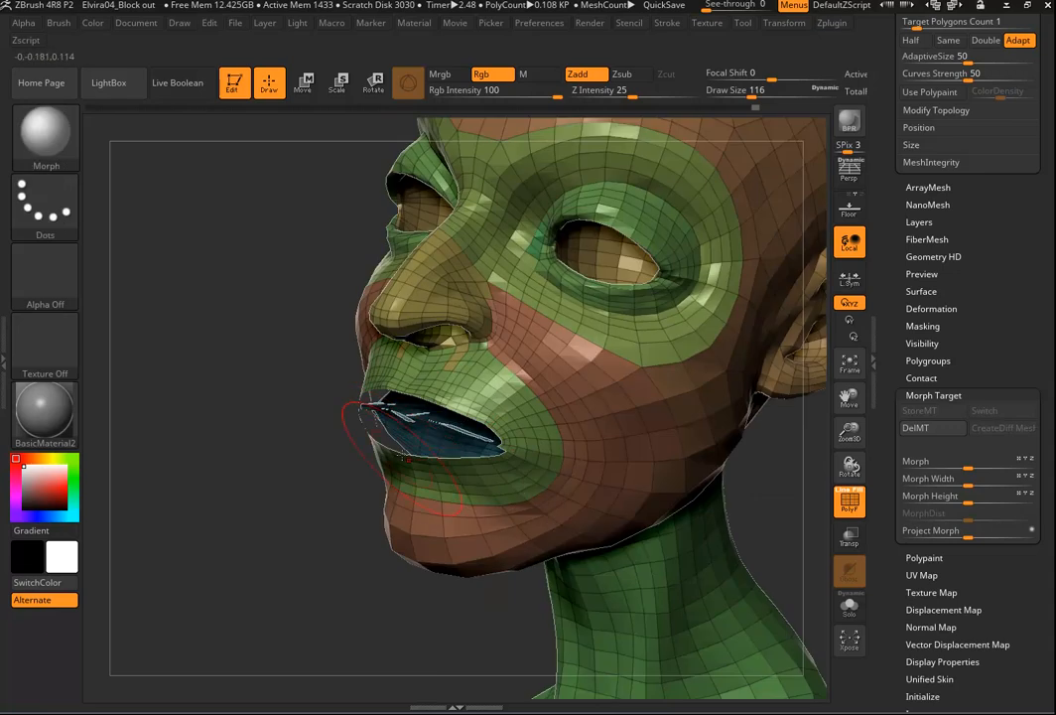
{"action": "left_click_drag", "start_coordinate": [338, 474], "coordinate": [341, 495], "text": "alt"}
{"action": "left_click", "coordinate": [554, 497], "text": "ctrl+shift"}
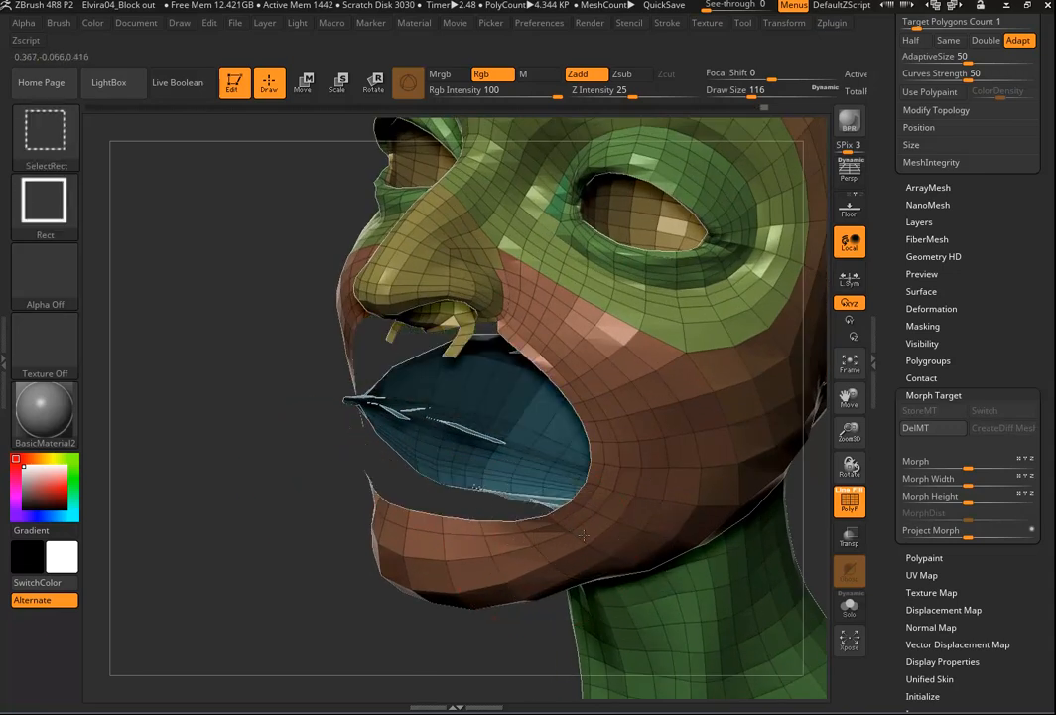
Isolate the mouth cavity polygroup by hiding the face, neck and lip polygroups around it.
{"action": "left_click", "coordinate": [591, 544], "text": "ctrl+alt+shift"}
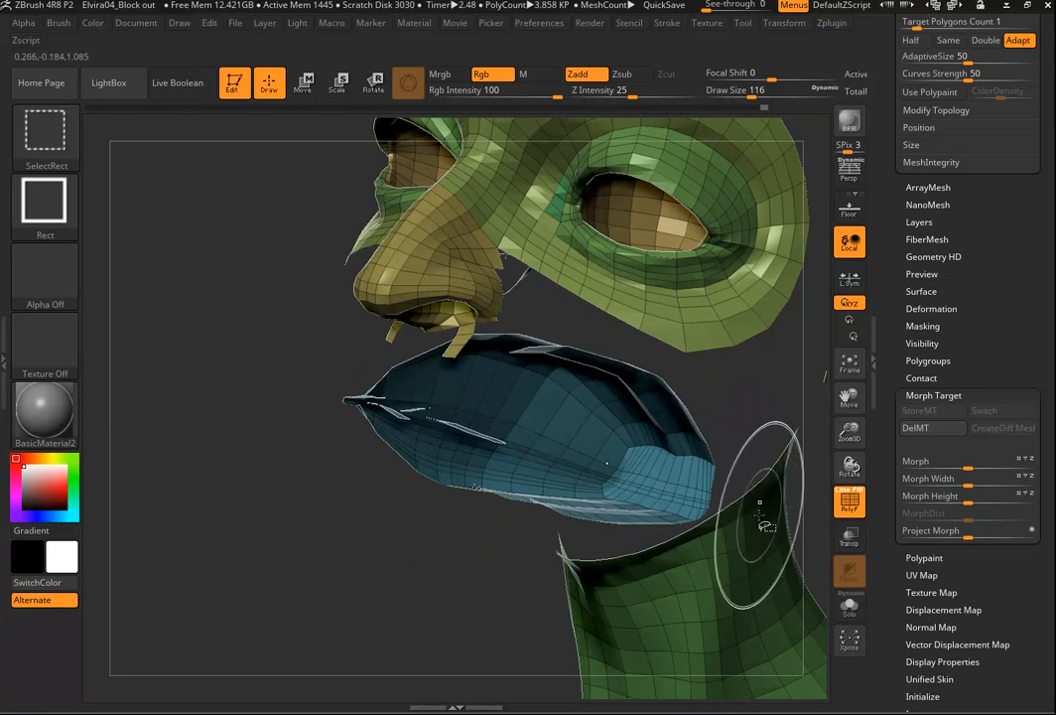
{"action": "left_click", "coordinate": [767, 509], "text": "ctrl+alt+shift"}
{"action": "mouse_move", "coordinate": [761, 420]}
{"action": "left_mouse_down"}
{"action": "mouse_move", "coordinate": [751, 407]}
{"action": "mouse_move", "coordinate": [714, 415]}
{"action": "mouse_move", "coordinate": [716, 427]}
{"action": "mouse_move", "coordinate": [749, 430]}
{"action": "left_mouse_up"}
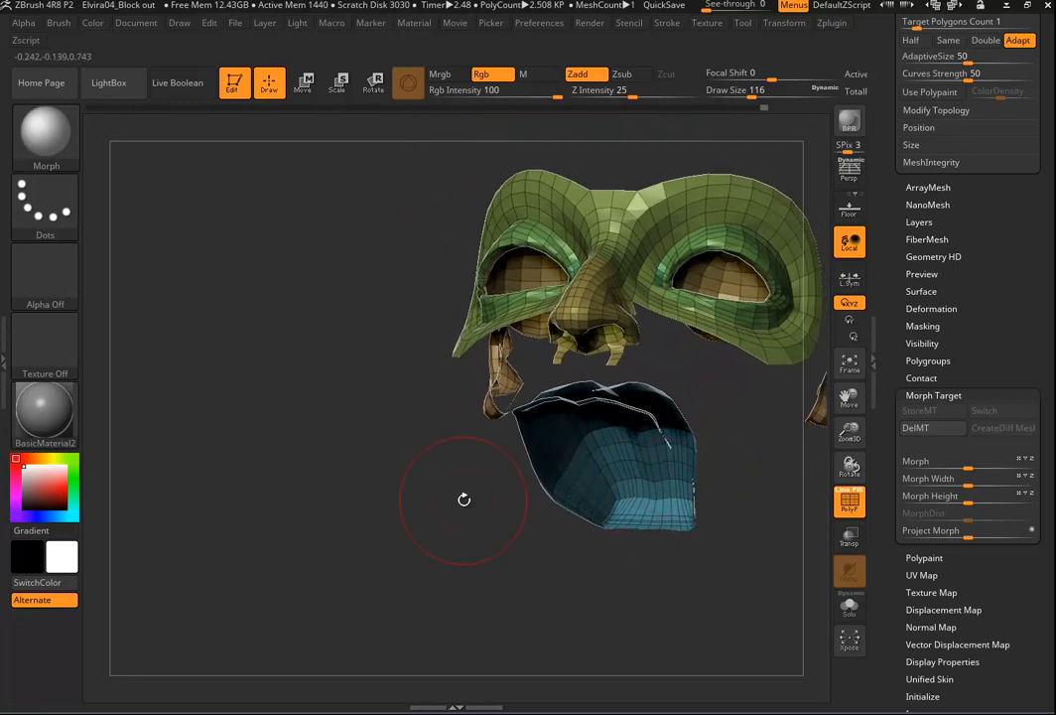
{"action": "key", "text": "ctrl"}
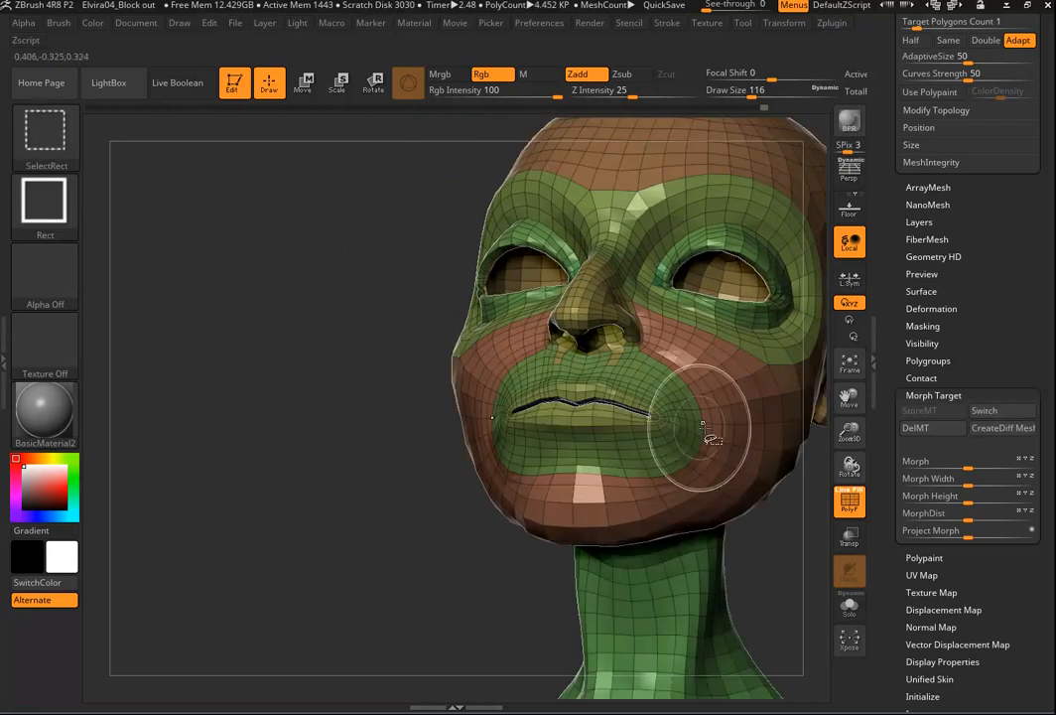
{"action": "left_click", "coordinate": [581, 407], "text": "ctrl+shift"}
{"action": "left_click_drag", "start_coordinate": [759, 329], "coordinate": [636, 385]}
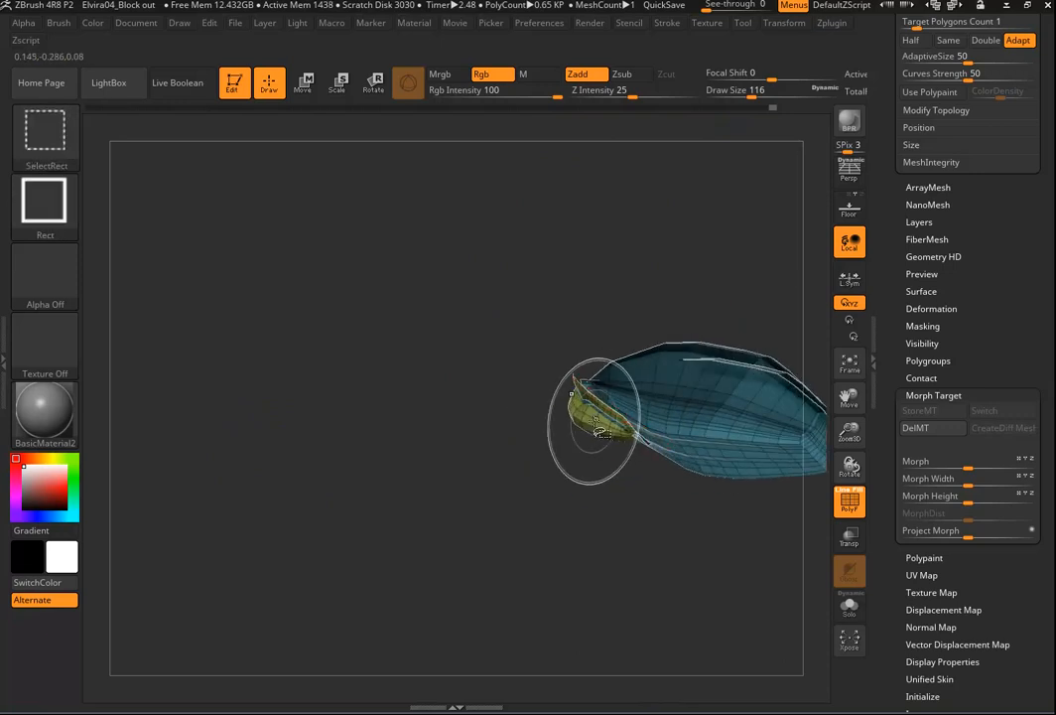
{"action": "mouse_move", "coordinate": [585, 514]}
{"action": "left_mouse_down"}
{"action": "mouse_move", "coordinate": [396, 504]}
{"action": "mouse_move", "coordinate": [517, 516]}
{"action": "mouse_move", "coordinate": [367, 419]}
{"action": "left_mouse_up"}
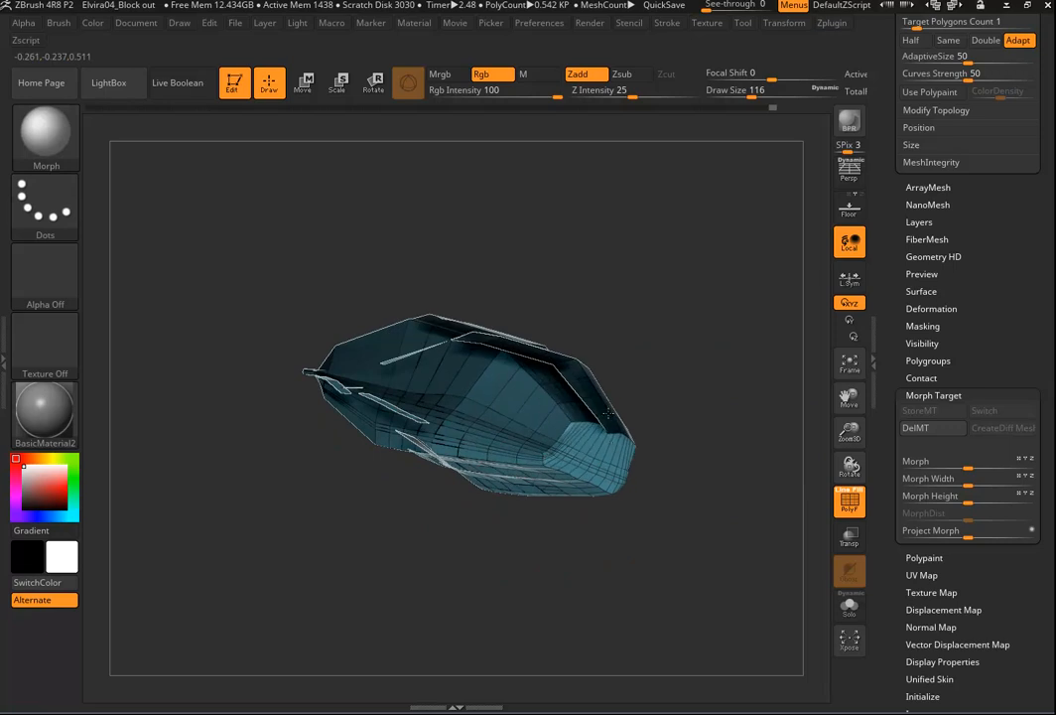
Restore the inner walls of the mouth cavity from the stored morph target with the Morph brush.
{"action": "mouse_move", "coordinate": [790, 343]}
{"action": "left_mouse_down"}
{"action": "mouse_move", "coordinate": [745, 418]}
{"action": "mouse_move", "coordinate": [573, 495]}
{"action": "left_mouse_up"}
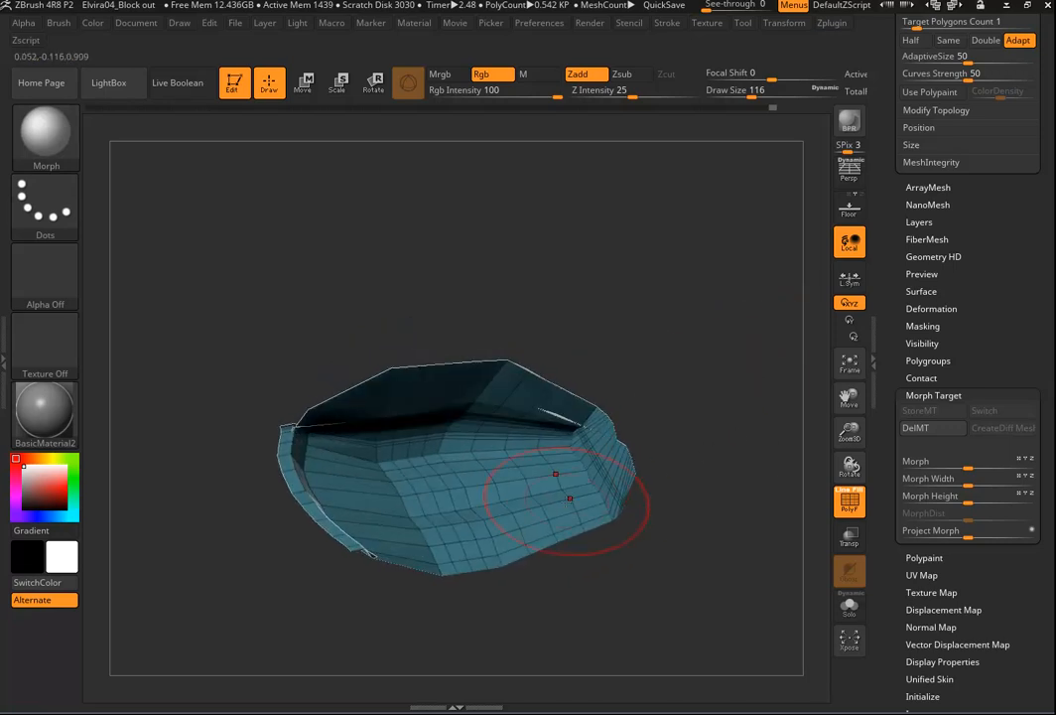
{"action": "mouse_move", "coordinate": [564, 412]}
{"action": "left_mouse_down"}
{"action": "mouse_move", "coordinate": [659, 322]}
{"action": "mouse_move", "coordinate": [675, 332]}
{"action": "left_mouse_up"}
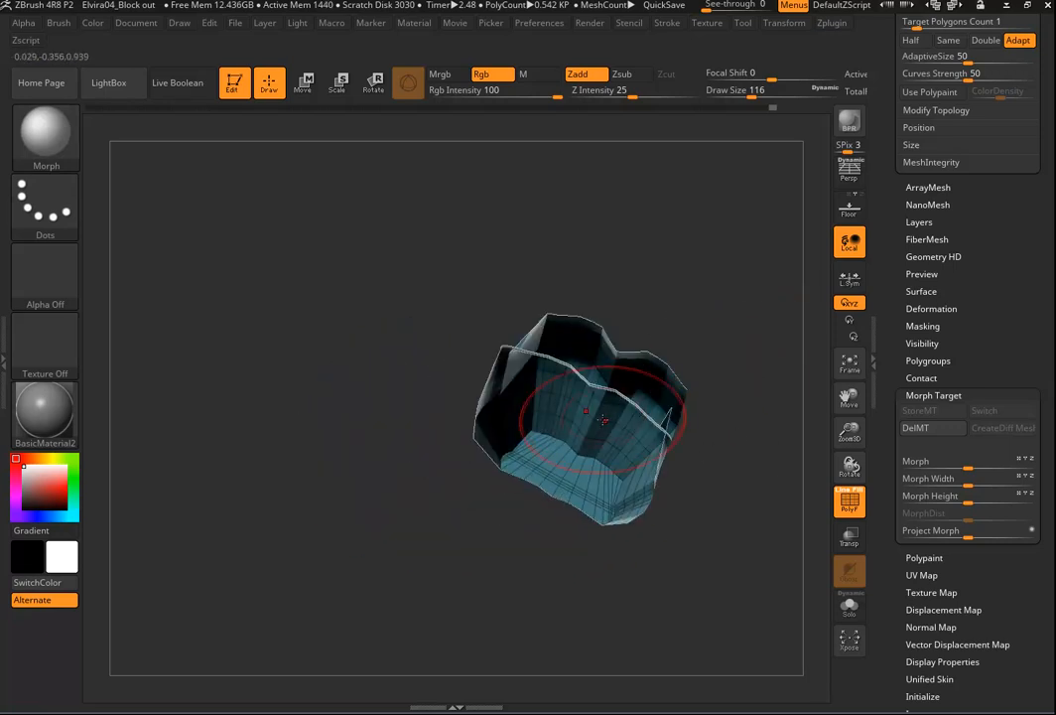
{"action": "left_click_drag", "start_coordinate": [631, 477], "coordinate": [635, 444]}
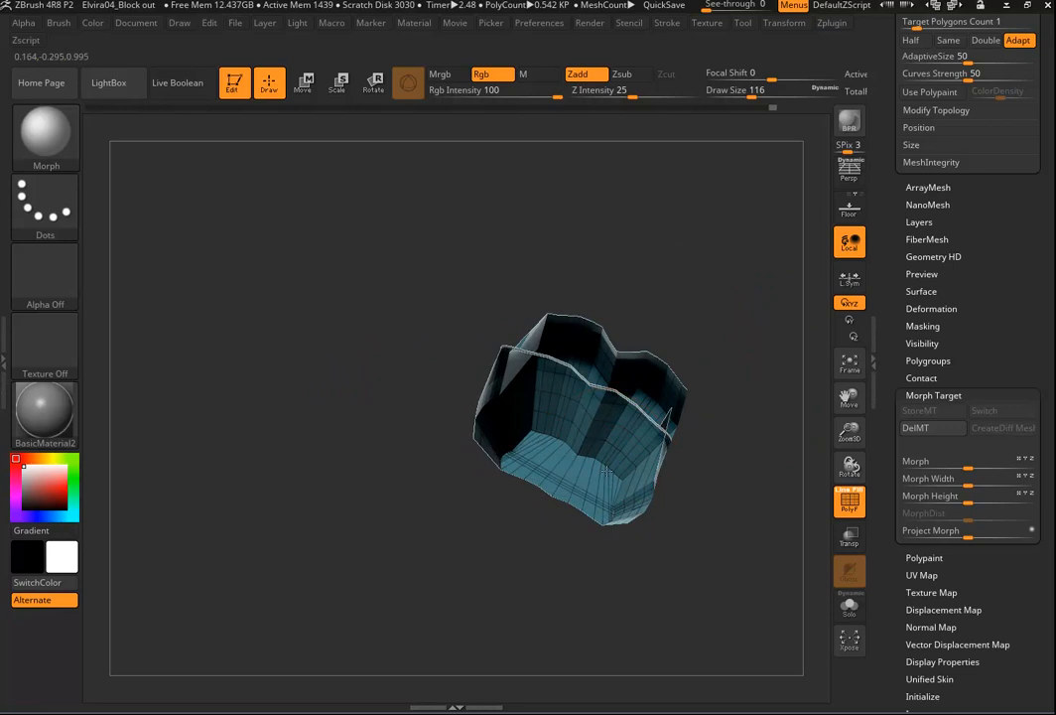
{"action": "left_click_drag", "start_coordinate": [682, 545], "coordinate": [635, 538]}
{"action": "left_click_drag", "start_coordinate": [447, 572], "coordinate": [523, 378]}
{"action": "left_click_drag", "start_coordinate": [662, 458], "coordinate": [714, 278]}
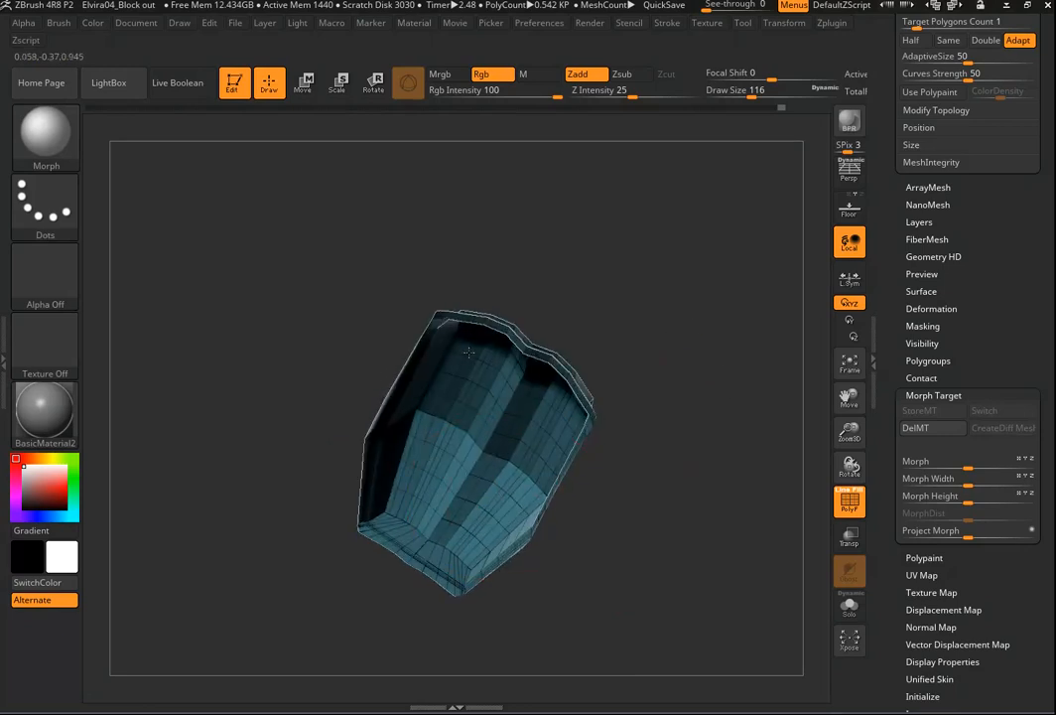
{"action": "mouse_move", "coordinate": [664, 472]}
{"action": "left_mouse_down"}
{"action": "mouse_move", "coordinate": [658, 453]}
{"action": "mouse_move", "coordinate": [596, 452]}
{"action": "left_mouse_up"}
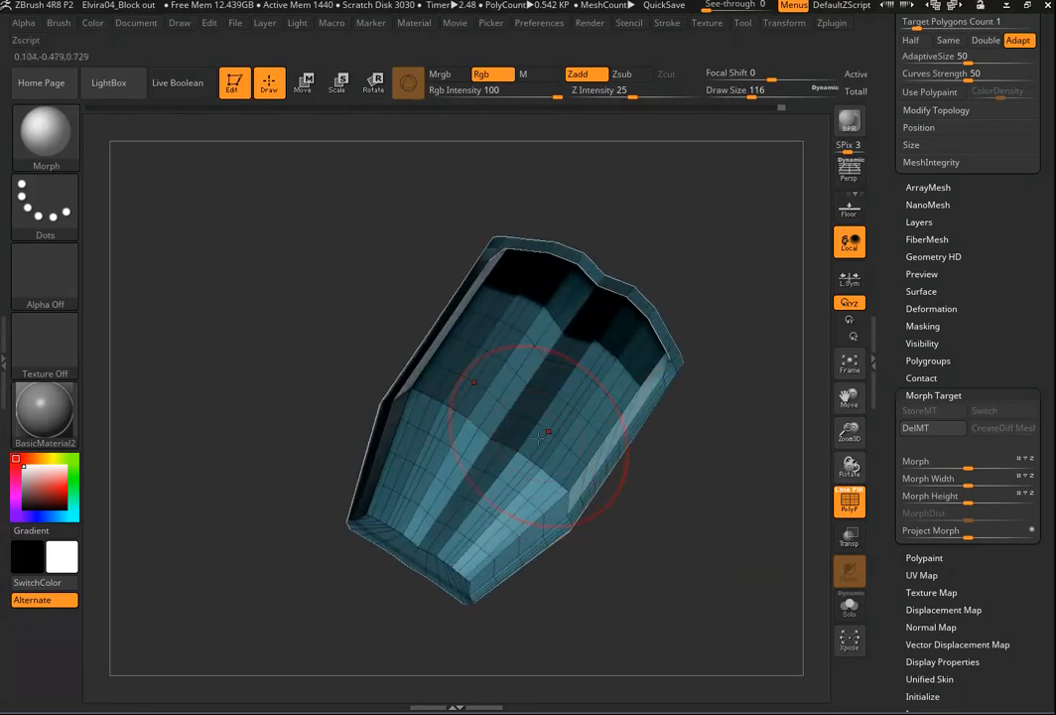
Smooth the mouth cavity and load the Smooth Groups brush to continue smoothing its inner surface.
{"action": "mouse_move", "coordinate": [525, 415]}
{"action": "left_mouse_down", "text": "shift"}
{"action": "mouse_move", "coordinate": [458, 477]}
{"action": "mouse_move", "coordinate": [594, 425]}
{"action": "left_mouse_up", "text": "shift"}
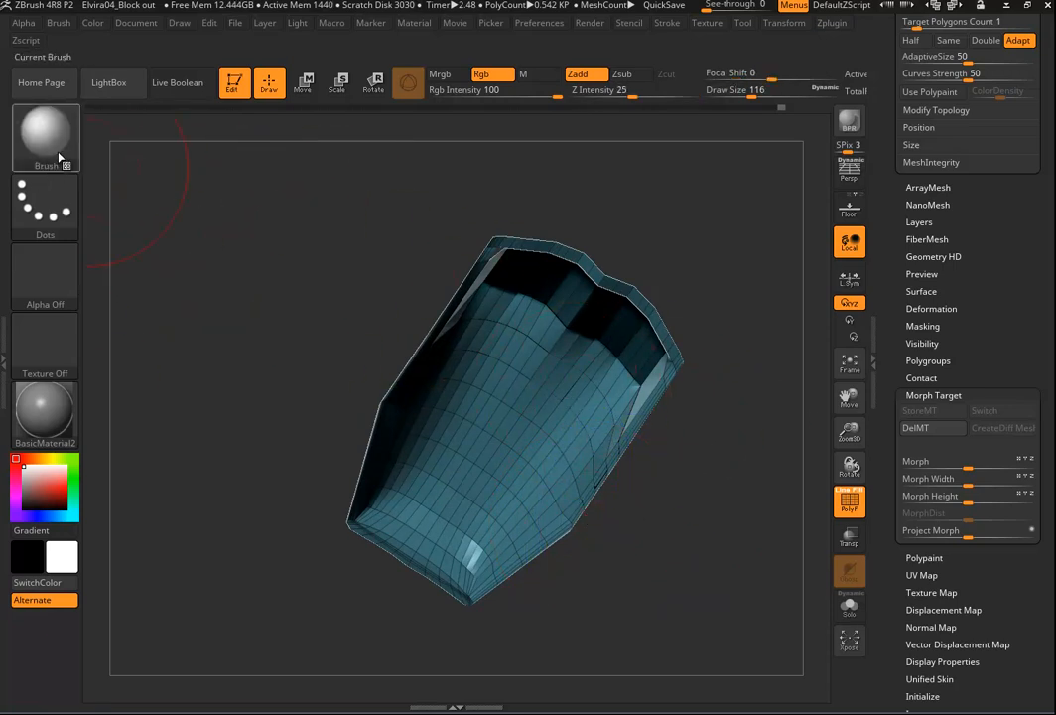
{"action": "key", "text": "shift"}
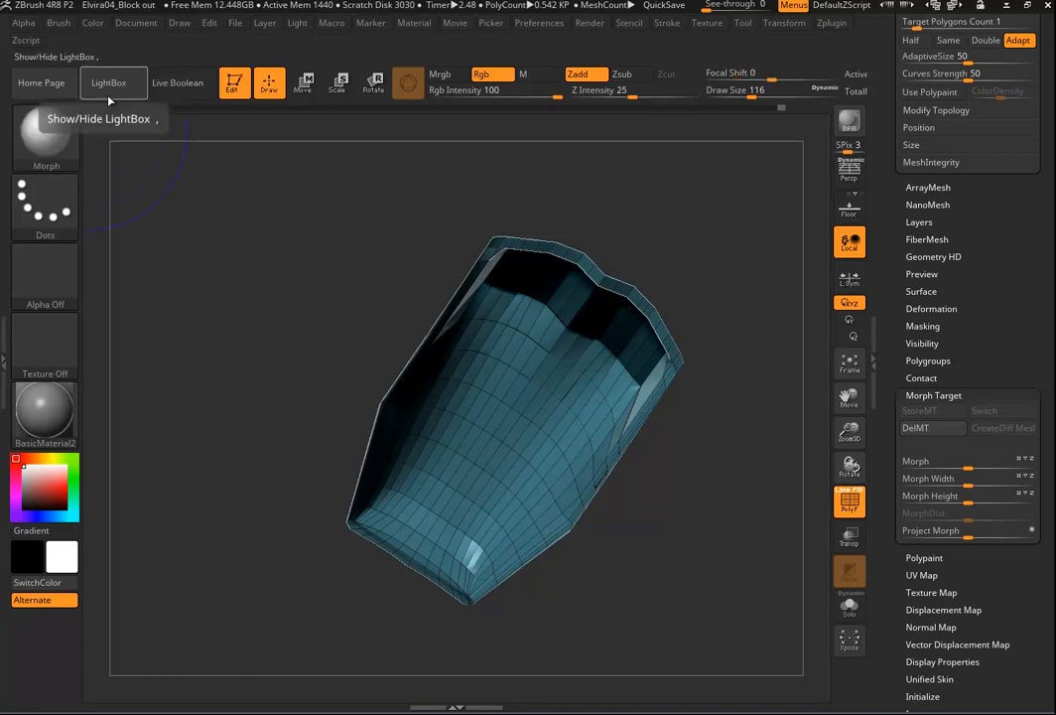
{"action": "left_click", "coordinate": [108, 83]}
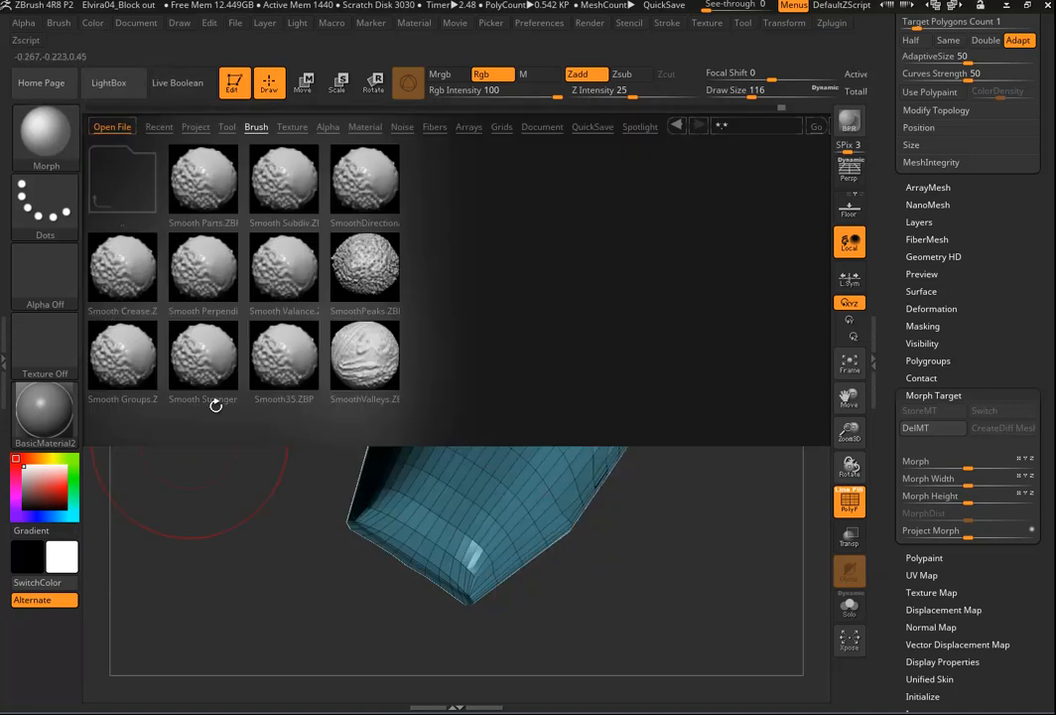
{"action": "left_click_drag", "start_coordinate": [220, 517], "coordinate": [433, 545]}
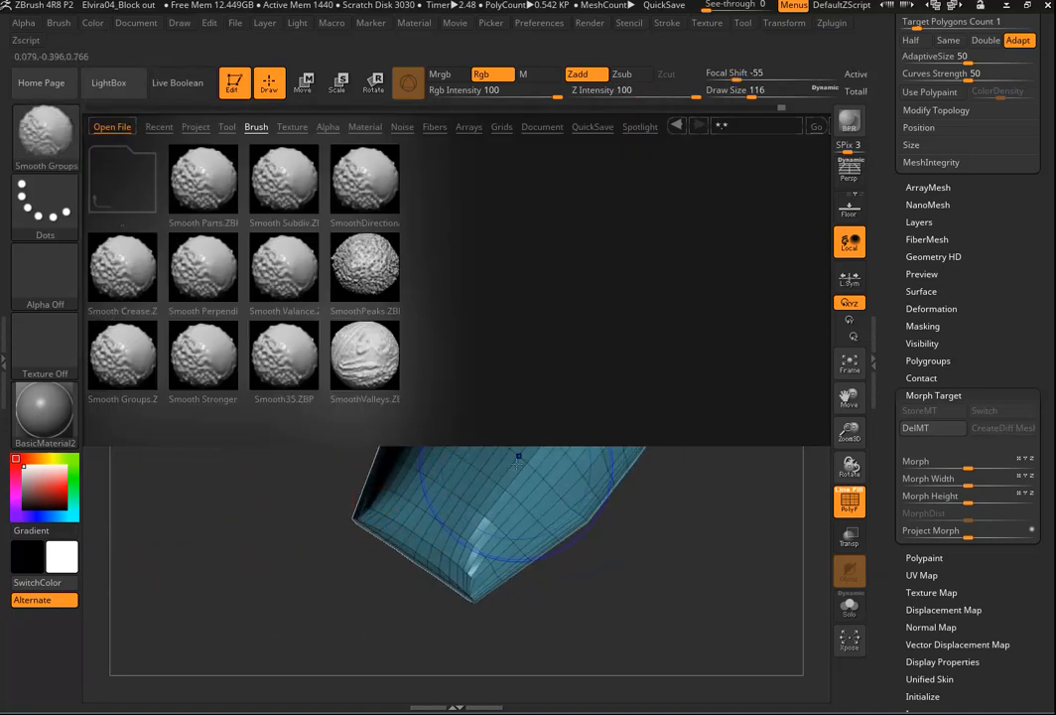
{"action": "left_click", "coordinate": [108, 84]}
{"action": "mouse_move", "coordinate": [547, 426]}
{"action": "left_mouse_down", "text": "shift"}
{"action": "mouse_move", "coordinate": [549, 347]}
{"action": "mouse_move", "coordinate": [566, 436]}
{"action": "left_mouse_up", "text": "shift"}
{"action": "left_click_drag", "start_coordinate": [632, 511], "coordinate": [647, 561]}
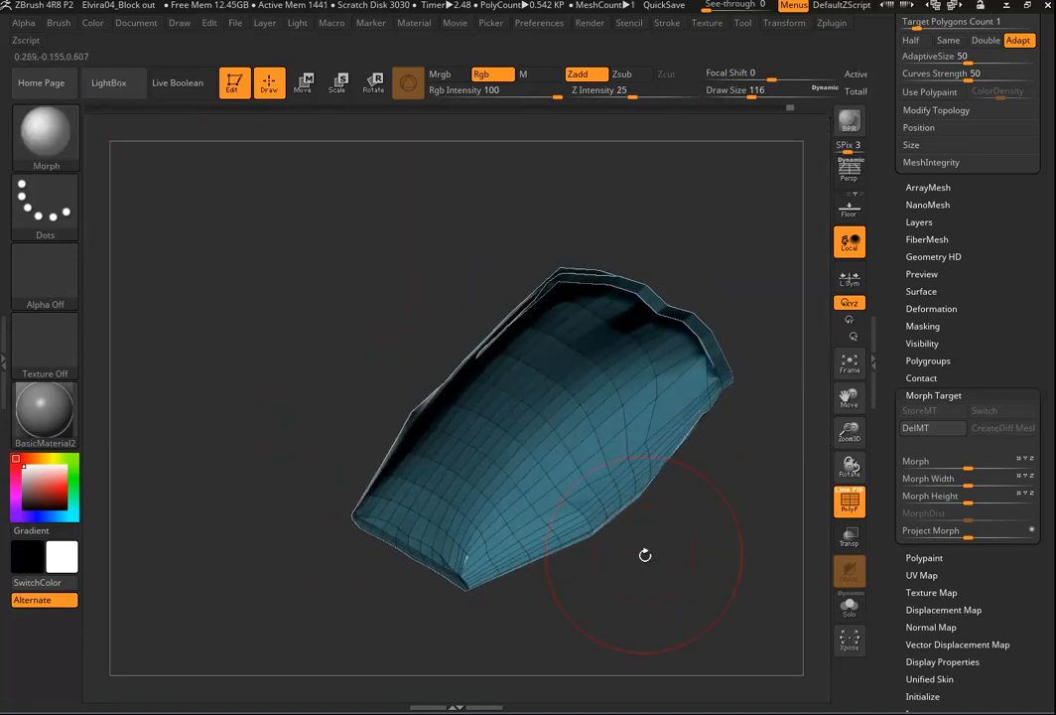
{"action": "key", "text": "shift"}
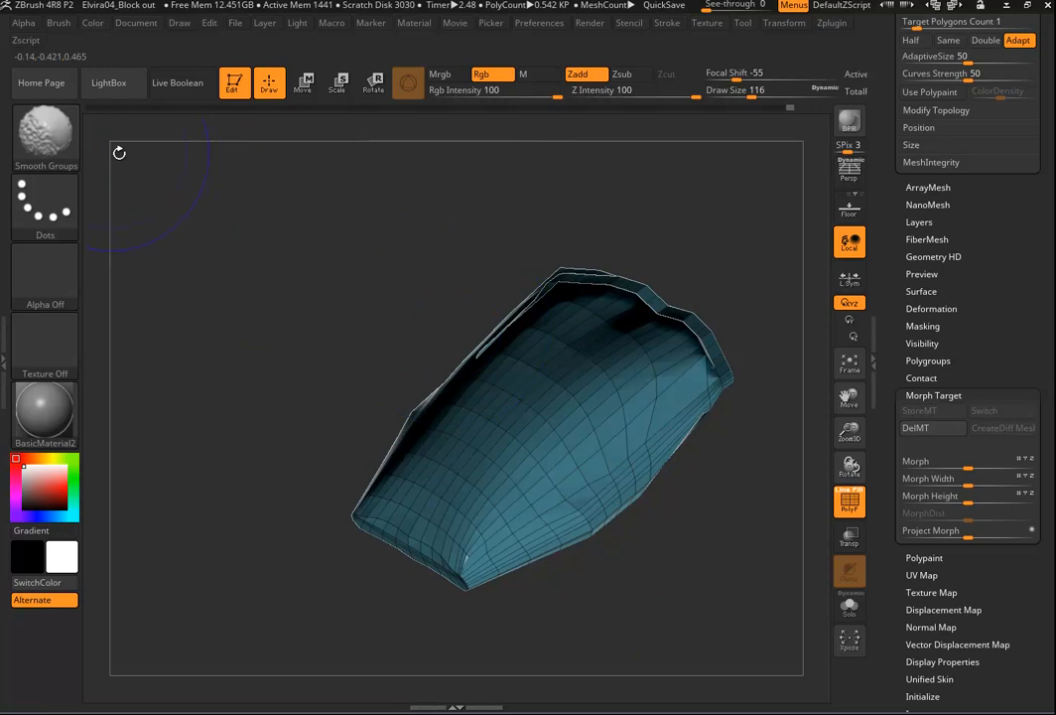
Switch the smoothing brush to Smooth and even out the mouth cavity's walls.
{"action": "left_click", "coordinate": [50, 145]}
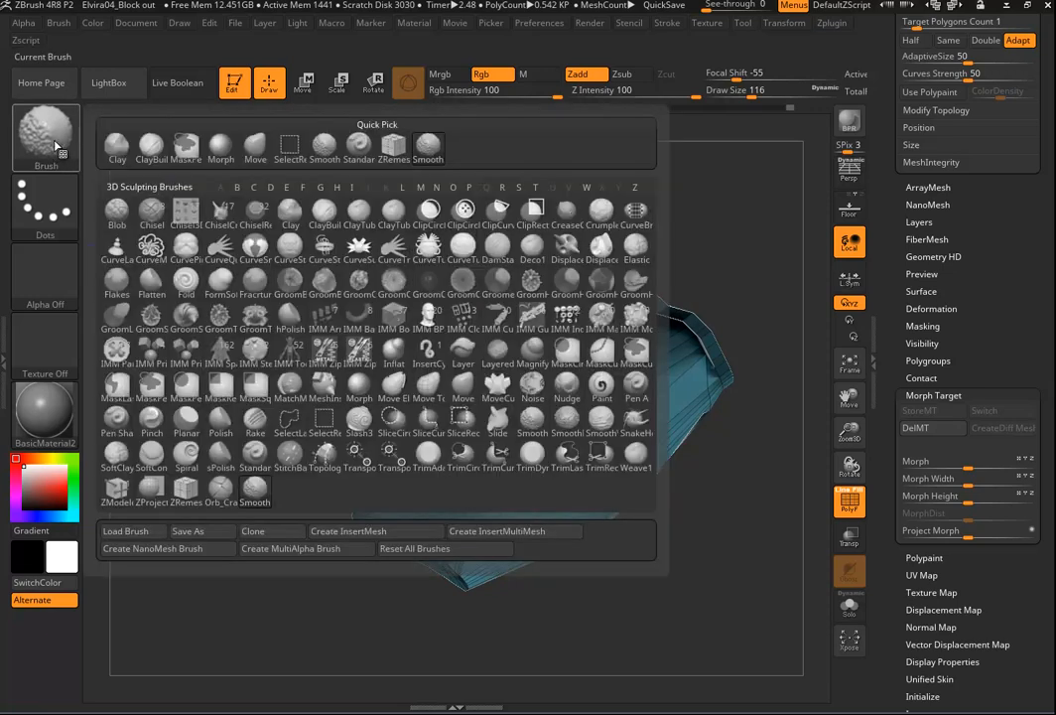
{"action": "left_click", "coordinate": [580, 413]}
{"action": "mouse_move", "coordinate": [526, 347]}
{"action": "left_mouse_down", "text": "shift"}
{"action": "mouse_move", "coordinate": [489, 382]}
{"action": "mouse_move", "coordinate": [448, 517]}
{"action": "mouse_move", "coordinate": [552, 318]}
{"action": "mouse_move", "coordinate": [635, 343]}
{"action": "left_mouse_up", "text": "shift"}
{"action": "mouse_move", "coordinate": [684, 542]}
{"action": "left_mouse_down"}
{"action": "mouse_move", "coordinate": [609, 578]}
{"action": "mouse_move", "coordinate": [566, 570]}
{"action": "left_mouse_up"}
{"action": "mouse_move", "coordinate": [429, 389]}
{"action": "left_mouse_down", "text": "shift"}
{"action": "mouse_move", "coordinate": [466, 402]}
{"action": "mouse_move", "coordinate": [514, 365]}
{"action": "mouse_move", "coordinate": [663, 436]}
{"action": "left_mouse_up", "text": "shift"}
{"action": "left_click_drag", "start_coordinate": [579, 544], "coordinate": [573, 584]}
{"action": "left_click_drag", "start_coordinate": [567, 459], "coordinate": [442, 432], "text": "shift"}
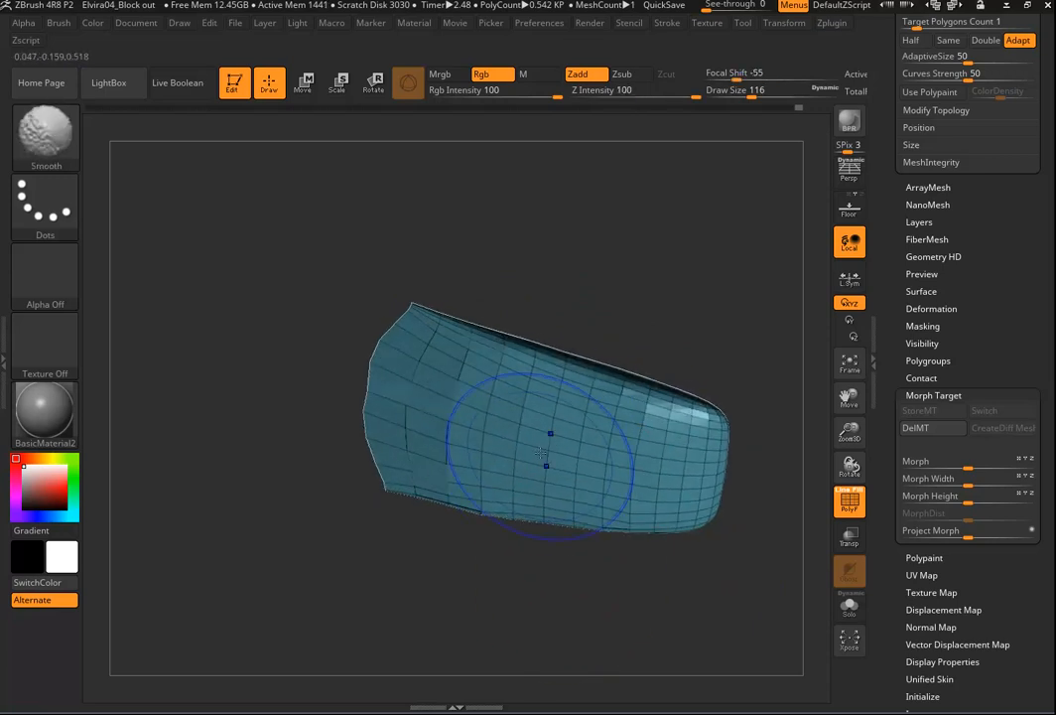
Undo the last two smoothing strokes on the mouth cavity.
{"action": "mouse_move", "coordinate": [535, 559]}
{"action": "left_mouse_down"}
{"action": "mouse_move", "coordinate": [572, 425]}
{"action": "mouse_move", "coordinate": [648, 306]}
{"action": "mouse_move", "coordinate": [622, 266]}
{"action": "mouse_move", "coordinate": [602, 365]}
{"action": "left_mouse_up"}
{"action": "key", "text": "ctrl+z"}
{"action": "key", "text": "ctrl+z"}
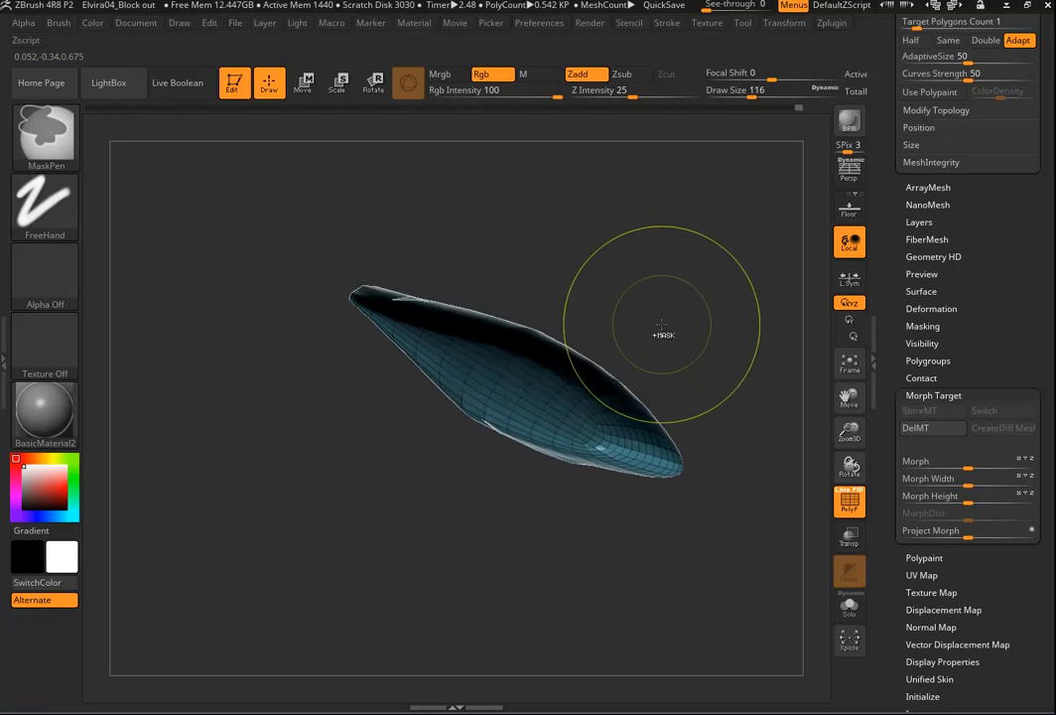
Set the Smooth brush's Z Intensity to 22.
{"action": "key", "text": "shift"}
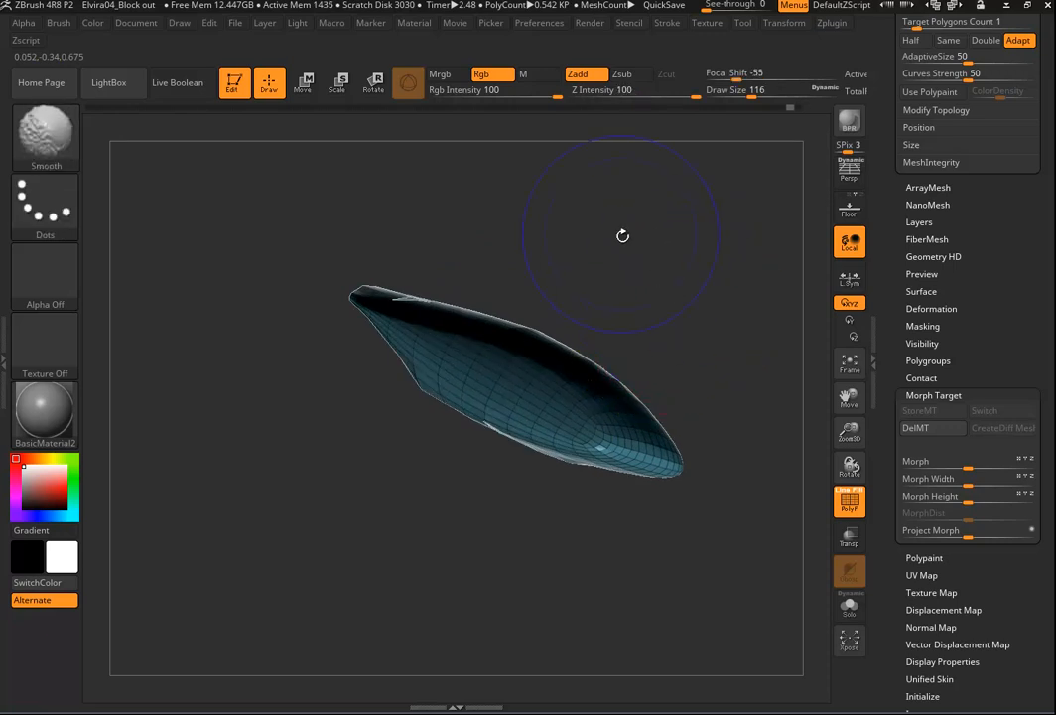
{"action": "left_click", "coordinate": [619, 91]}
{"action": "type", "text": "15"}
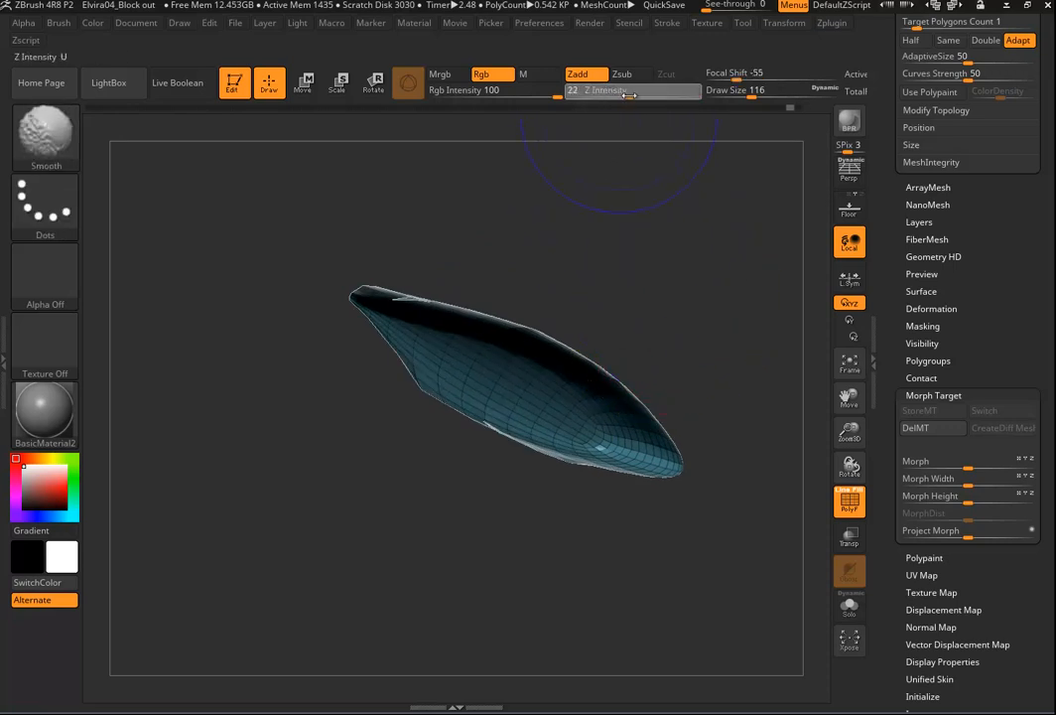
{"action": "left_click_drag", "start_coordinate": [628, 95], "coordinate": [631, 96]}
Roll the undo history back to the mouth cavity's state before smoothing.
{"action": "left_click_drag", "start_coordinate": [653, 289], "coordinate": [724, 117]}
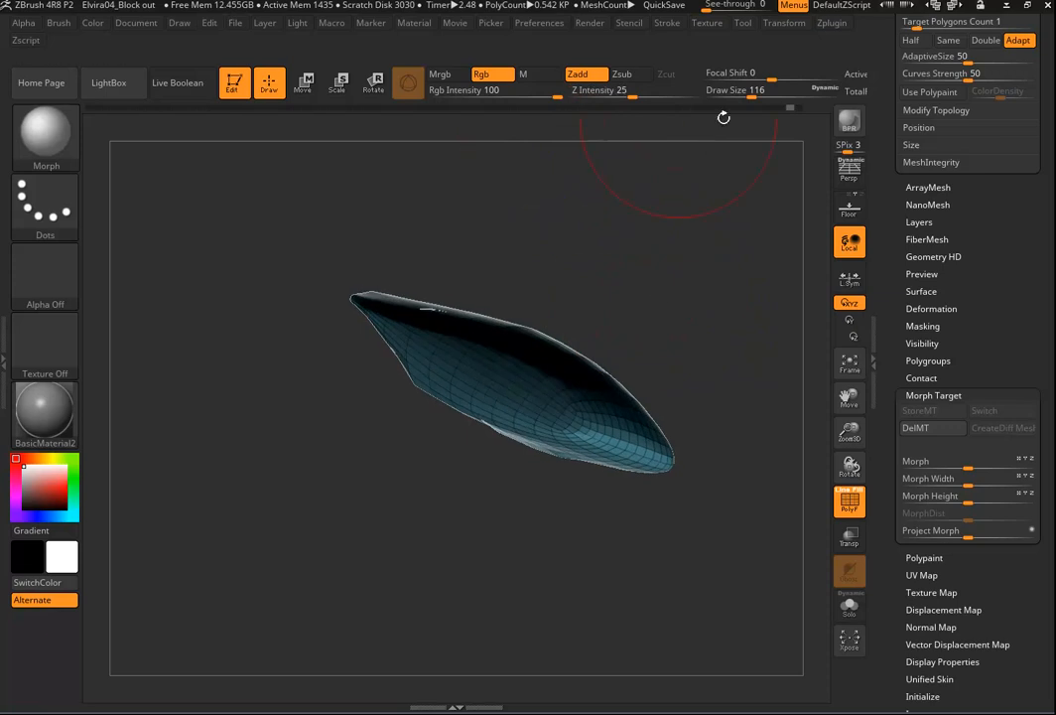
{"action": "left_click", "coordinate": [774, 107]}
{"action": "left_click", "coordinate": [770, 107]}
{"action": "left_click", "coordinate": [775, 107]}
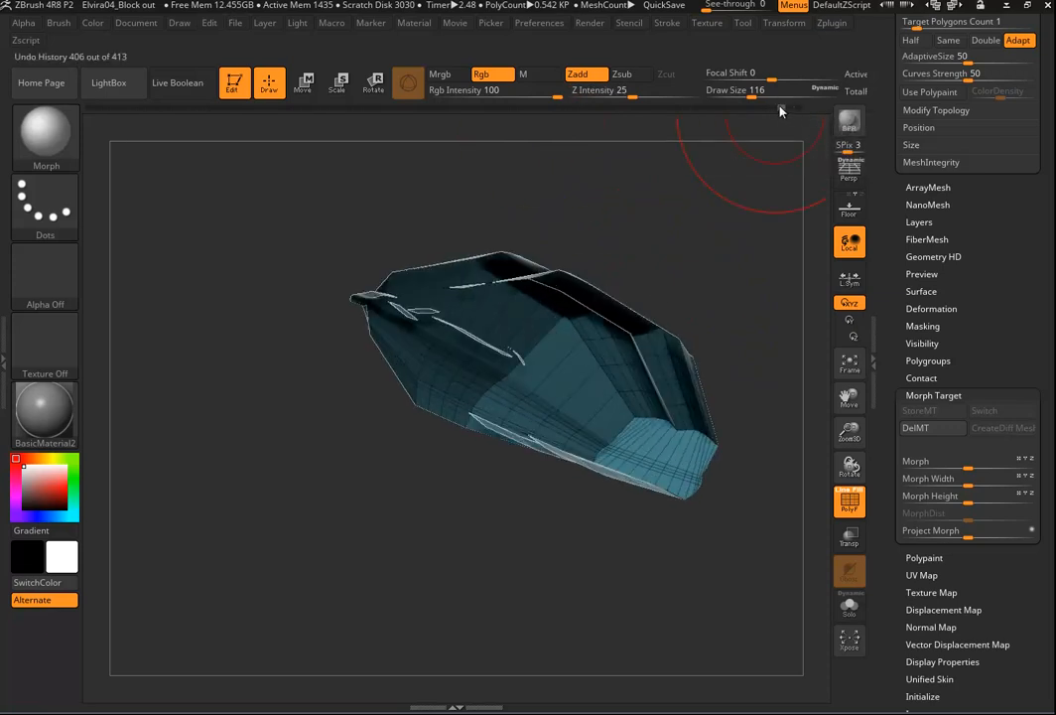
{"action": "left_click", "coordinate": [784, 109]}
{"action": "left_click", "coordinate": [782, 107]}
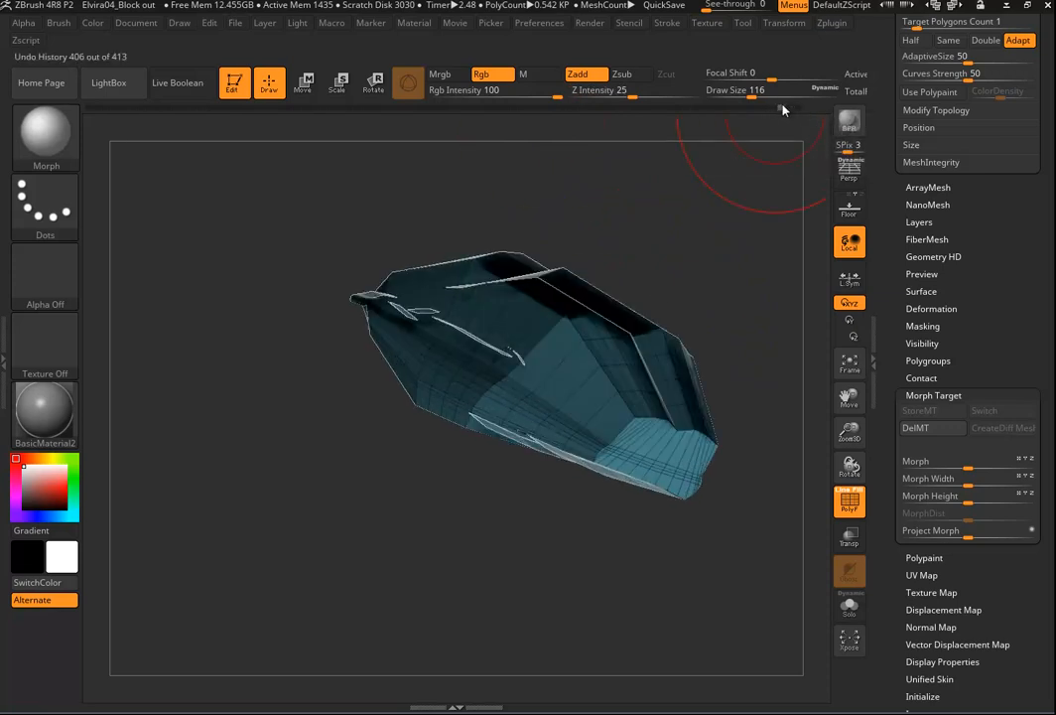
Show the whole head again and inspect the lips, nose and eyelids from several angles.
{"action": "left_click_drag", "start_coordinate": [728, 288], "coordinate": [682, 331]}
{"action": "left_click_drag", "start_coordinate": [1027, 282], "coordinate": [951, 482]}
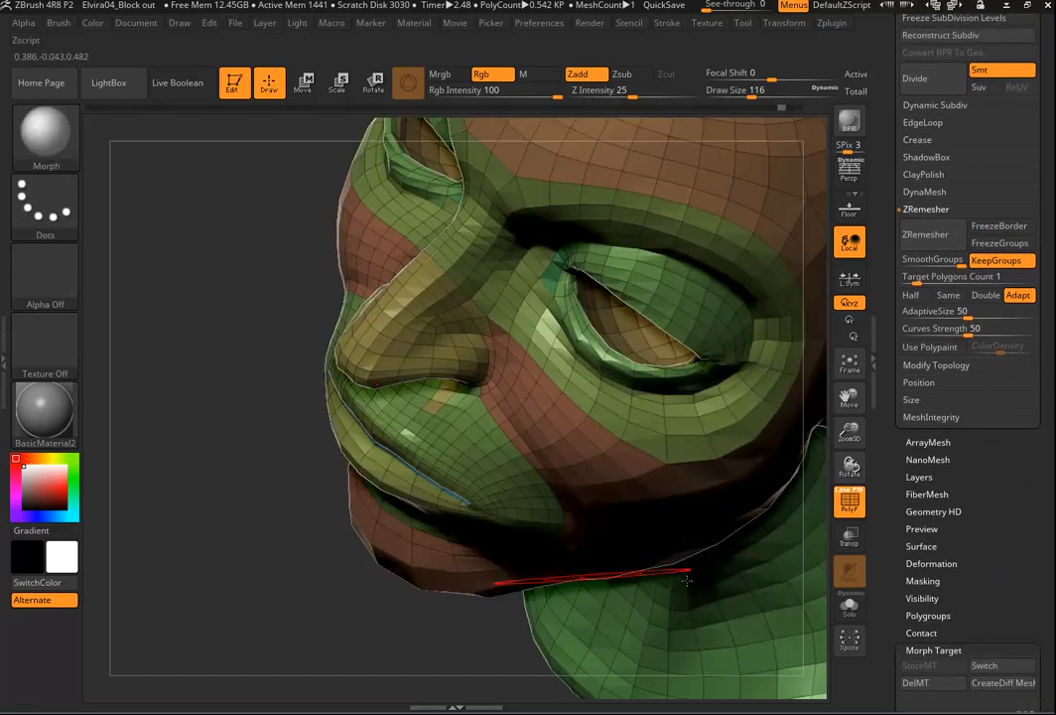
{"action": "left_click_drag", "start_coordinate": [248, 491], "coordinate": [282, 464]}
{"action": "left_click_drag", "start_coordinate": [716, 592], "coordinate": [681, 582]}
{"action": "left_click_drag", "start_coordinate": [179, 240], "coordinate": [200, 387], "text": "alt"}
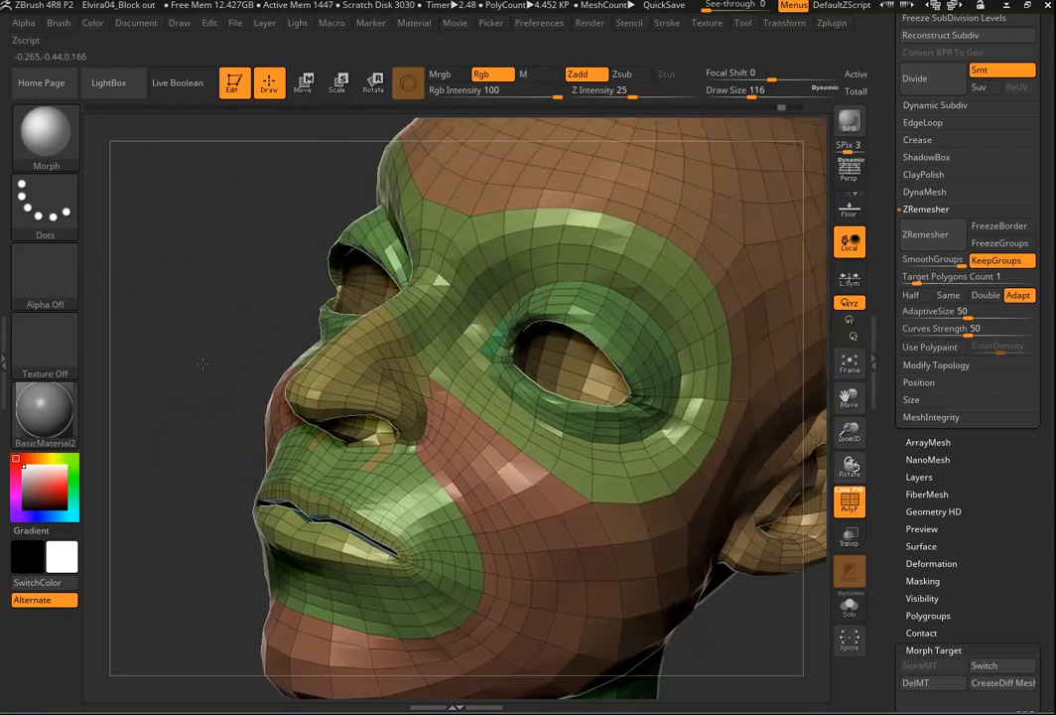
{"action": "left_click_drag", "start_coordinate": [213, 311], "coordinate": [253, 281]}
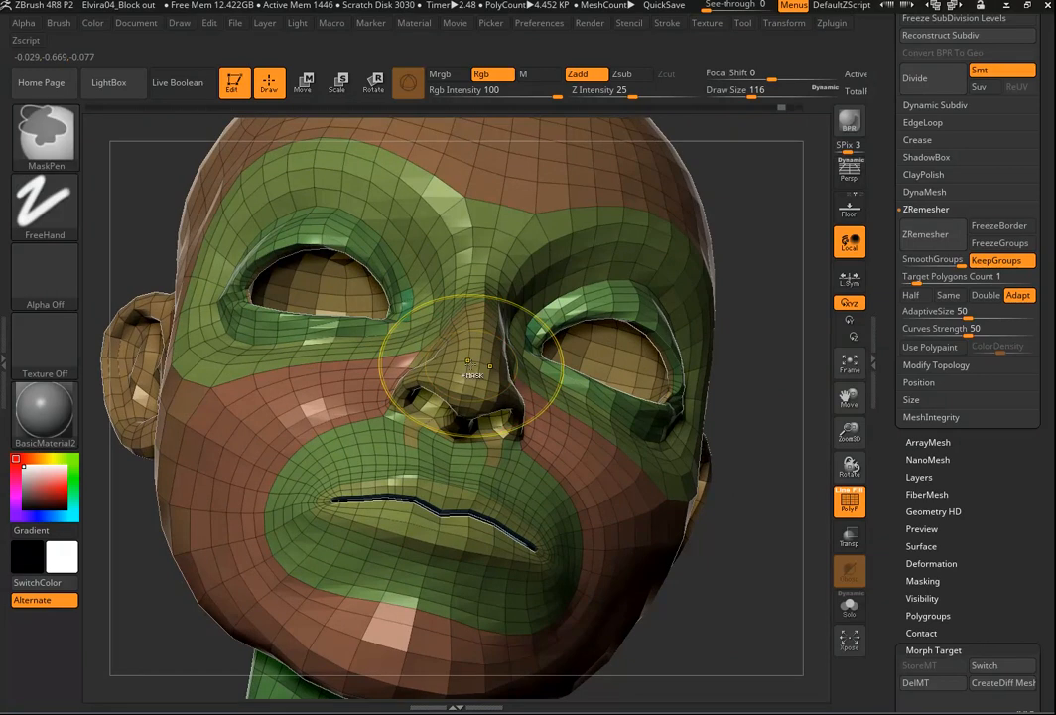
Divide the head mesh to subdivision level 2 and dismiss the morph target note.
{"action": "key", "text": "ctrl+d"}
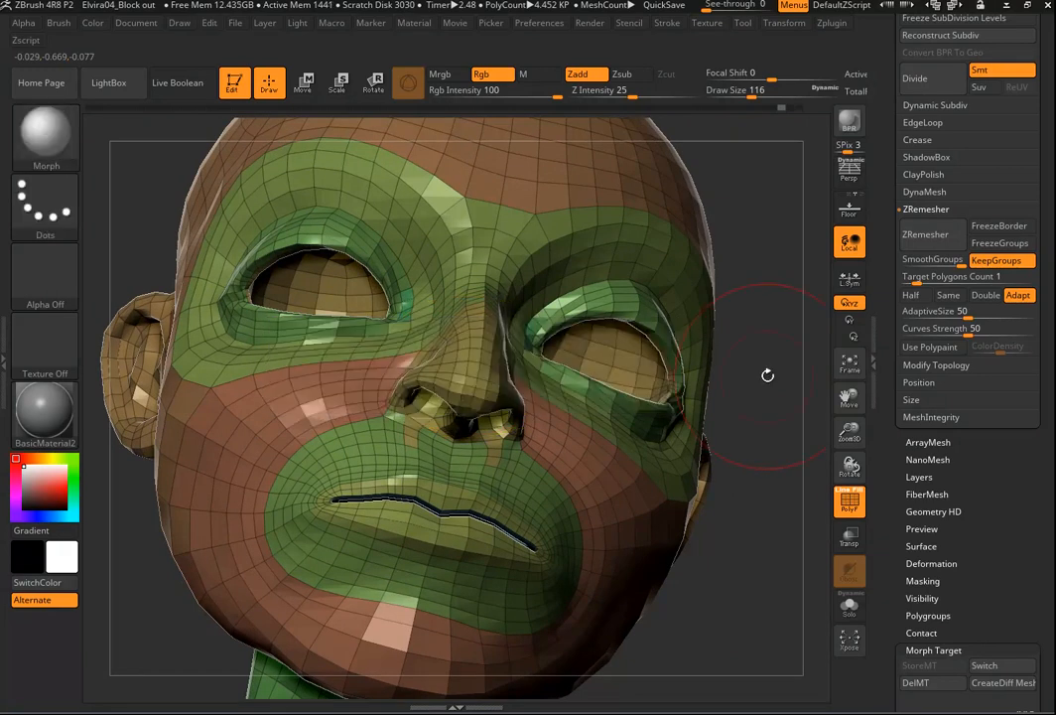
{"action": "key", "text": "ctrl+d"}
{"action": "mouse_move", "coordinate": [768, 370]}
{"action": "left_mouse_down"}
{"action": "mouse_move", "coordinate": [700, 369]}
{"action": "mouse_move", "coordinate": [765, 367]}
{"action": "left_mouse_up"}
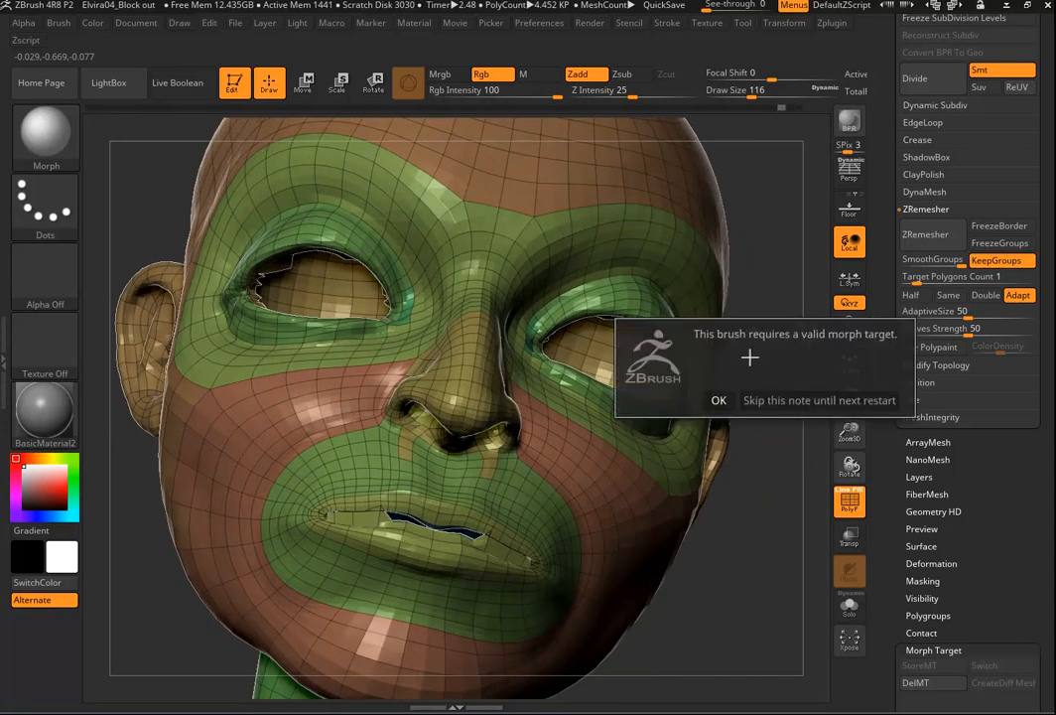
{"action": "left_click", "coordinate": [718, 400]}
{"action": "left_click_drag", "start_coordinate": [745, 339], "coordinate": [719, 460]}
{"action": "left_click", "coordinate": [720, 404]}
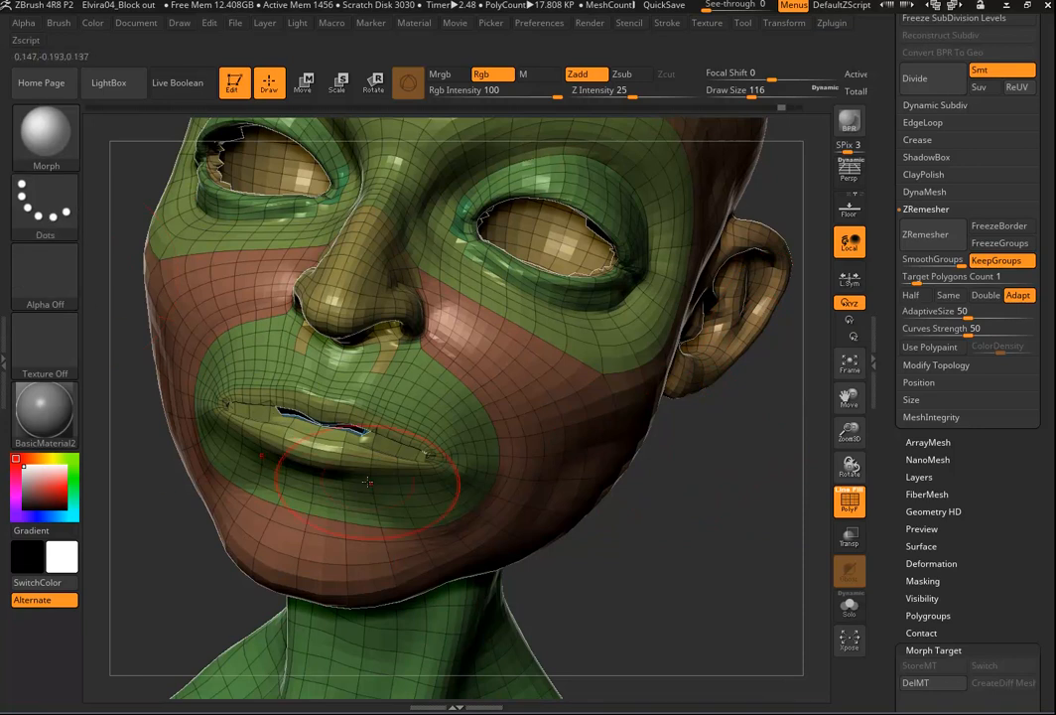
Smooth the lip line, the mouth corners and the eyelid edges on the subdivided head.
{"action": "mouse_move", "coordinate": [366, 483]}
{"action": "left_mouse_down"}
{"action": "mouse_move", "coordinate": [347, 480]}
{"action": "mouse_move", "coordinate": [397, 448]}
{"action": "mouse_move", "coordinate": [422, 452]}
{"action": "left_mouse_up"}
{"action": "key", "text": "shift"}
{"action": "left_click_drag", "start_coordinate": [343, 432], "coordinate": [354, 435], "text": "shift"}
{"action": "mouse_move", "coordinate": [703, 558]}
{"action": "left_mouse_down"}
{"action": "mouse_move", "coordinate": [675, 604]}
{"action": "mouse_move", "coordinate": [659, 598]}
{"action": "left_mouse_up"}
{"action": "mouse_move", "coordinate": [428, 351]}
{"action": "left_mouse_down", "text": "shift"}
{"action": "mouse_move", "coordinate": [417, 319]}
{"action": "mouse_move", "coordinate": [402, 317]}
{"action": "left_mouse_up", "text": "shift"}
{"action": "left_click_drag", "start_coordinate": [611, 337], "coordinate": [791, 637]}
Examine the subtool's Project settings, including the ProjectAll scan distance.
{"action": "scroll", "coordinate": [1026, 572], "scroll_direction": "down", "scroll_amount": 1}
{"action": "scroll", "coordinate": [1026, 572], "scroll_direction": "down", "scroll_amount": 2}
{"action": "scroll", "coordinate": [1001, 476], "scroll_direction": "up", "scroll_amount": 10}
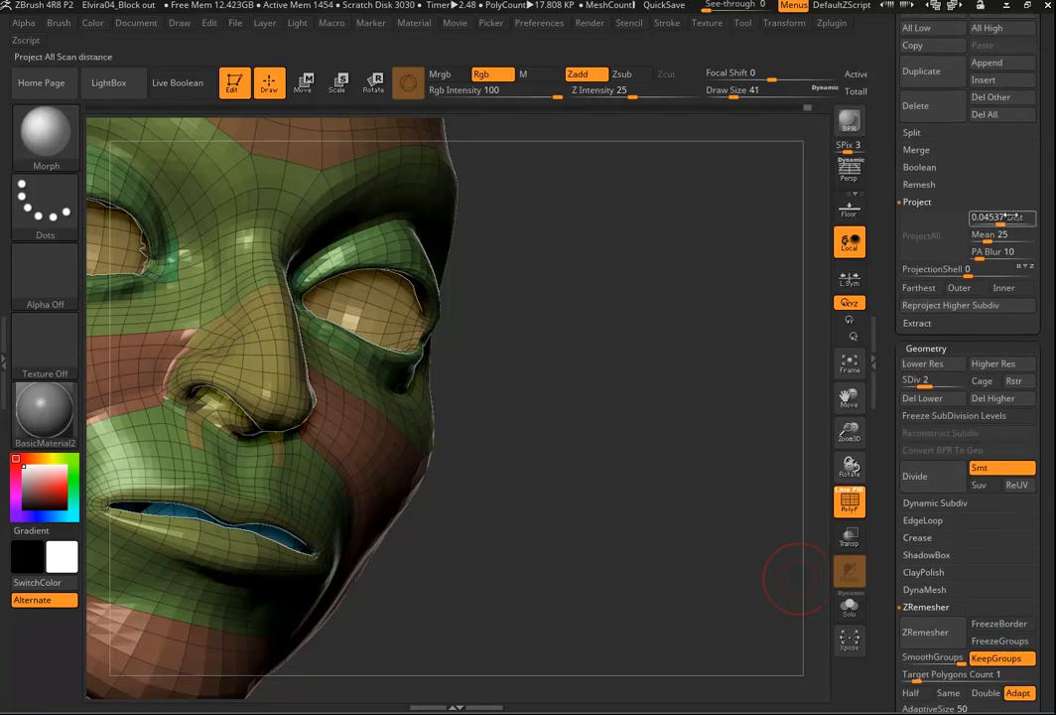
Isolate the polygroup inside the eye sockets and raise the mesh to subdivision level 3.
{"action": "mouse_move", "coordinate": [611, 463]}
{"action": "left_mouse_down", "text": "alt"}
{"action": "mouse_move", "coordinate": [647, 503]}
{"action": "mouse_move", "coordinate": [621, 530]}
{"action": "mouse_move", "coordinate": [587, 542]}
{"action": "left_mouse_up", "text": "alt"}
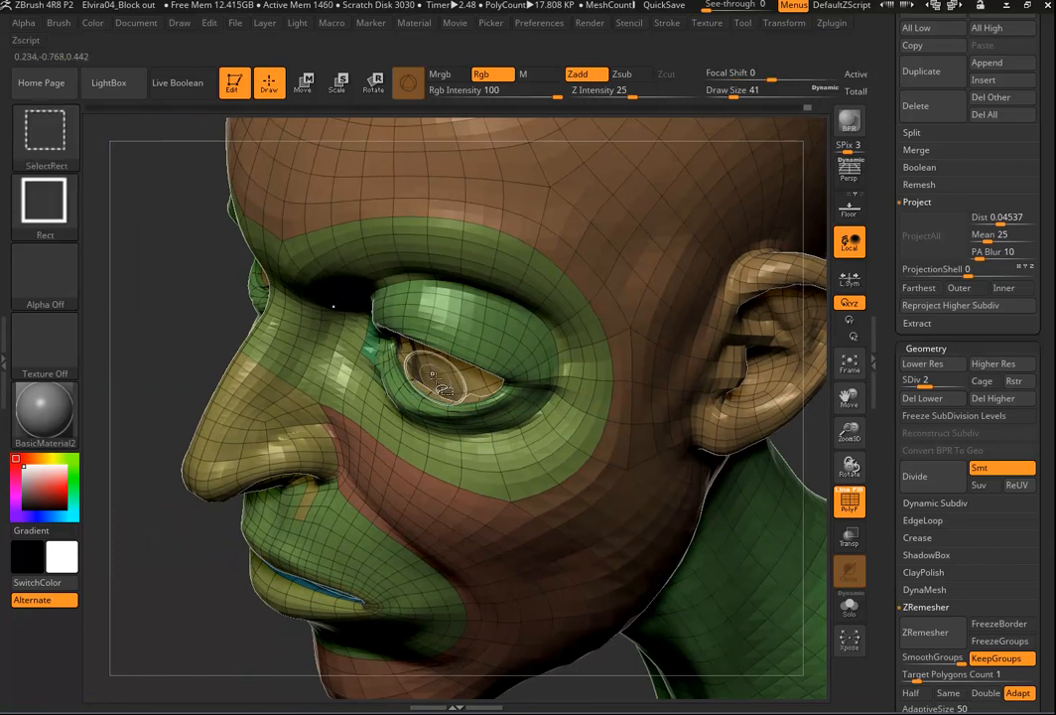
{"action": "left_click", "coordinate": [432, 377], "text": "ctrl+shift"}
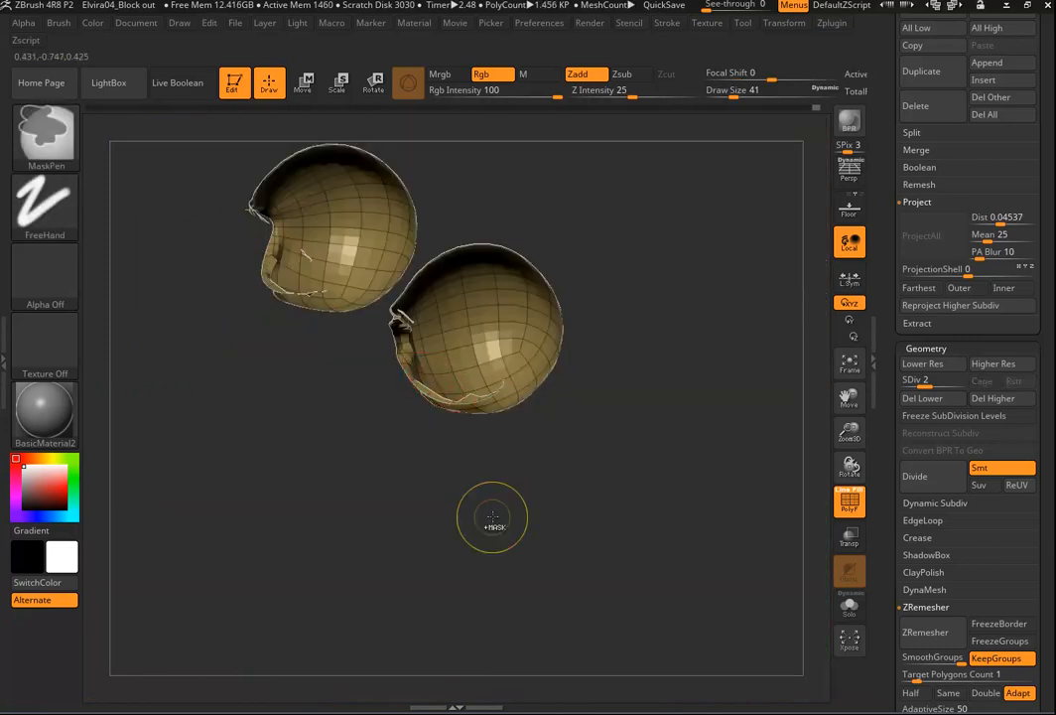
{"action": "key", "text": "d"}
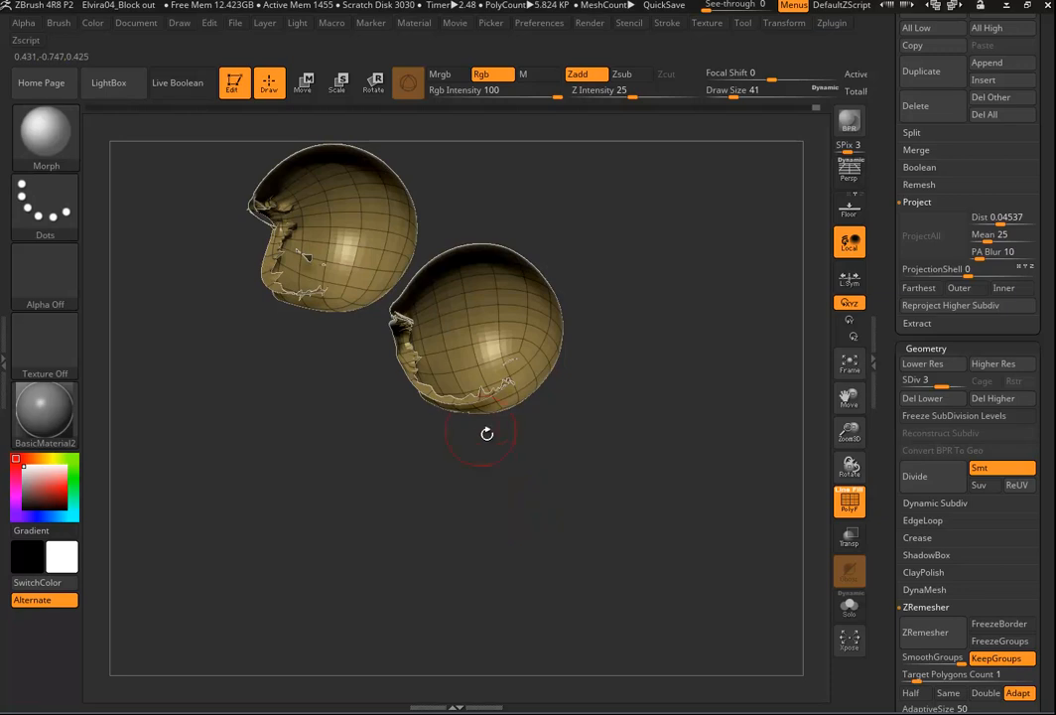
Smooth the jagged rims of both isolated eye socket shells at subdivision level 3, working around them from several angles.
{"action": "left_click_drag", "start_coordinate": [418, 371], "coordinate": [407, 346], "text": "shift"}
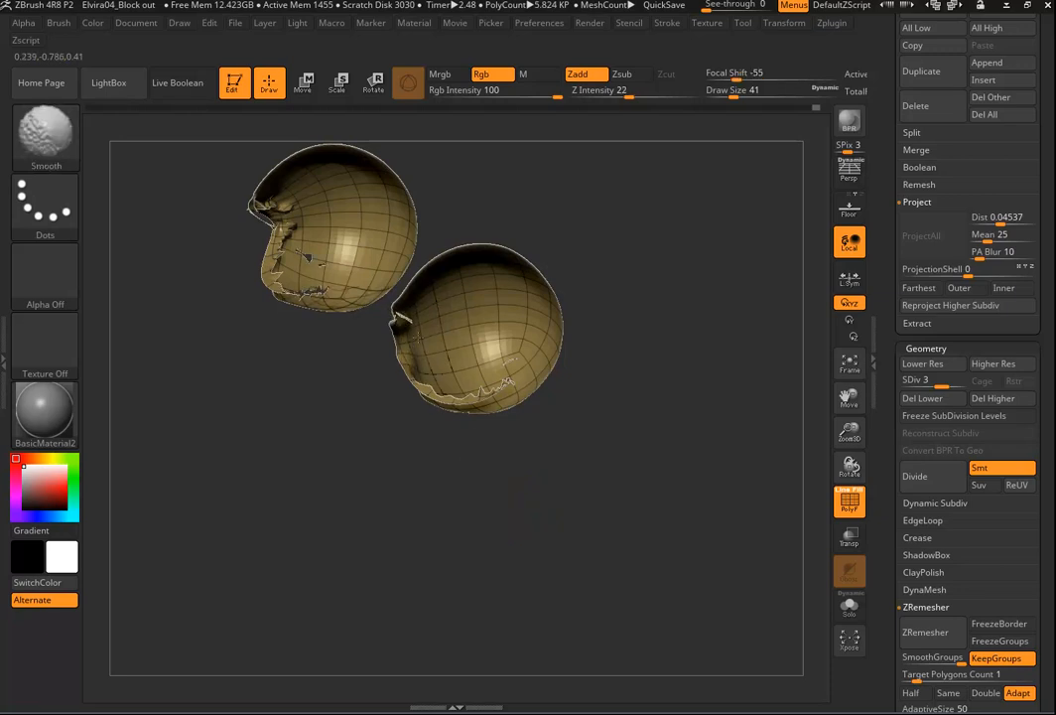
{"action": "mouse_move", "coordinate": [539, 385]}
{"action": "left_mouse_down", "text": "shift"}
{"action": "mouse_move", "coordinate": [496, 373]}
{"action": "mouse_move", "coordinate": [525, 379]}
{"action": "left_mouse_up", "text": "shift"}
{"action": "left_click_drag", "start_coordinate": [636, 401], "coordinate": [725, 395]}
{"action": "left_click_drag", "start_coordinate": [559, 387], "coordinate": [549, 408], "text": "shift"}
{"action": "mouse_move", "coordinate": [605, 453]}
{"action": "left_mouse_down"}
{"action": "mouse_move", "coordinate": [629, 459]}
{"action": "mouse_move", "coordinate": [619, 509]}
{"action": "left_mouse_up"}
{"action": "left_click_drag", "start_coordinate": [517, 415], "coordinate": [437, 408], "text": "shift"}
{"action": "left_click_drag", "start_coordinate": [613, 488], "coordinate": [662, 322]}
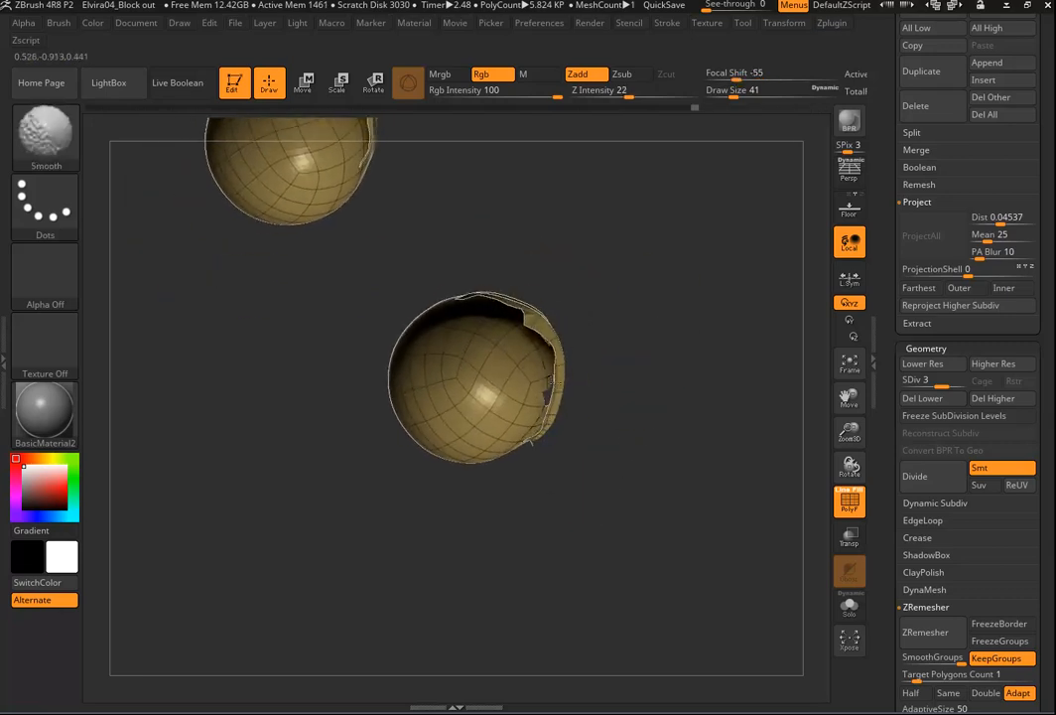
{"action": "mouse_move", "coordinate": [719, 501]}
{"action": "left_mouse_down"}
{"action": "mouse_move", "coordinate": [652, 526]}
{"action": "mouse_move", "coordinate": [708, 510]}
{"action": "mouse_move", "coordinate": [693, 418]}
{"action": "left_mouse_up"}
{"action": "key", "text": "shift"}
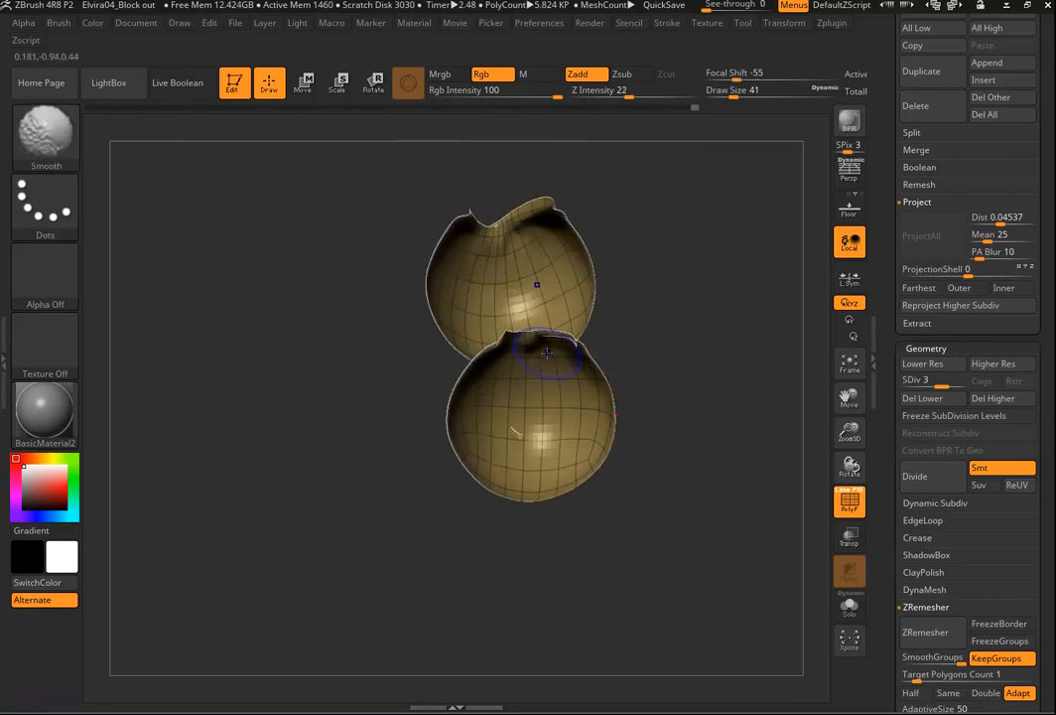
{"action": "left_click_drag", "start_coordinate": [615, 327], "coordinate": [648, 618]}
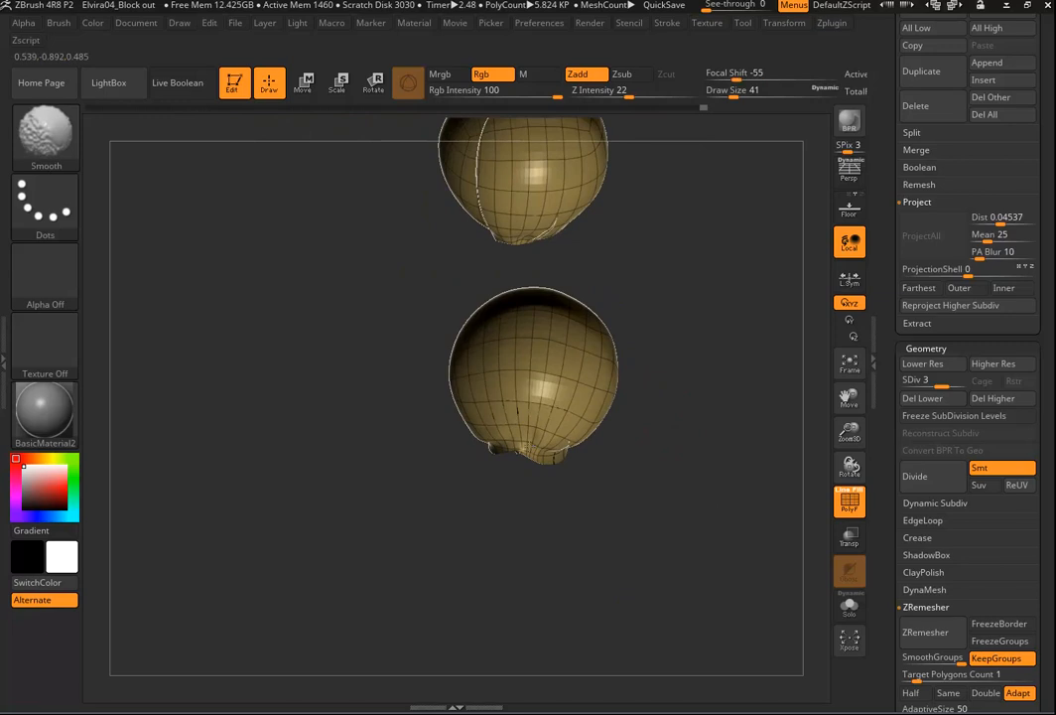
{"action": "mouse_move", "coordinate": [607, 488]}
{"action": "left_mouse_down"}
{"action": "mouse_move", "coordinate": [627, 408]}
{"action": "mouse_move", "coordinate": [665, 403]}
{"action": "mouse_move", "coordinate": [705, 499]}
{"action": "mouse_move", "coordinate": [704, 452]}
{"action": "mouse_move", "coordinate": [711, 455]}
{"action": "mouse_move", "coordinate": [662, 436]}
{"action": "mouse_move", "coordinate": [662, 425]}
{"action": "mouse_move", "coordinate": [668, 545]}
{"action": "mouse_move", "coordinate": [641, 478]}
{"action": "left_mouse_up"}
Show the whole head again and isolate the blue mouth cavity polygroup.
{"action": "left_click", "coordinate": [660, 480], "text": "ctrl+shift"}
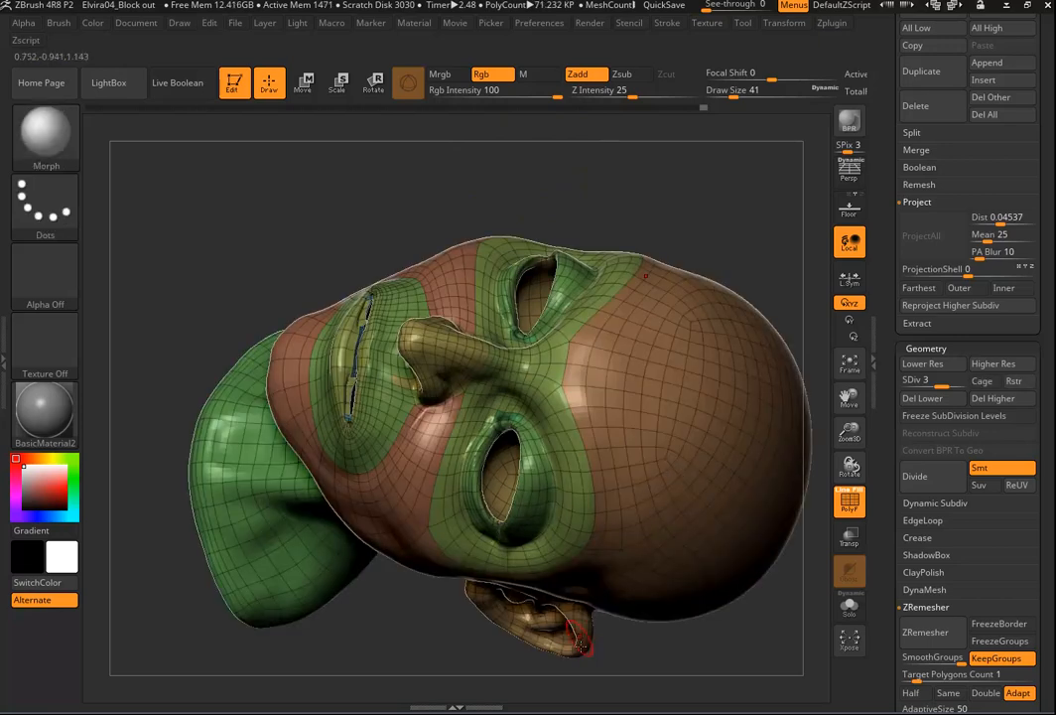
{"action": "left_click_drag", "start_coordinate": [601, 189], "coordinate": [419, 341]}
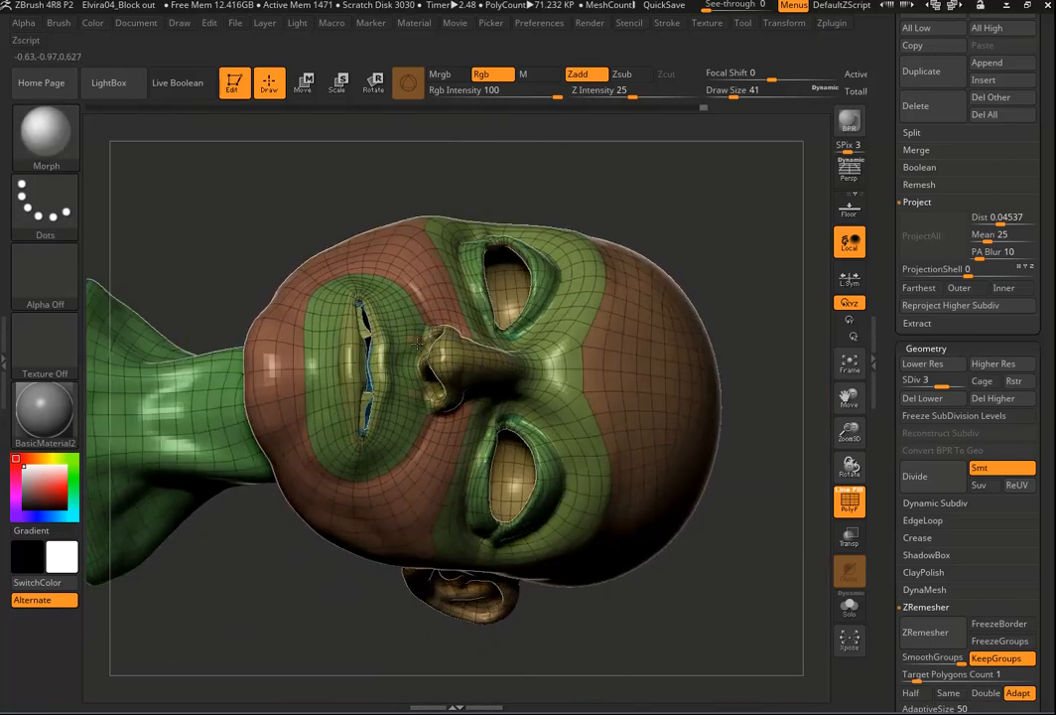
{"action": "mouse_move", "coordinate": [325, 223]}
{"action": "left_mouse_down"}
{"action": "mouse_move", "coordinate": [353, 240]}
{"action": "mouse_move", "coordinate": [248, 205]}
{"action": "mouse_move", "coordinate": [260, 298]}
{"action": "mouse_move", "coordinate": [283, 283]}
{"action": "left_mouse_up"}
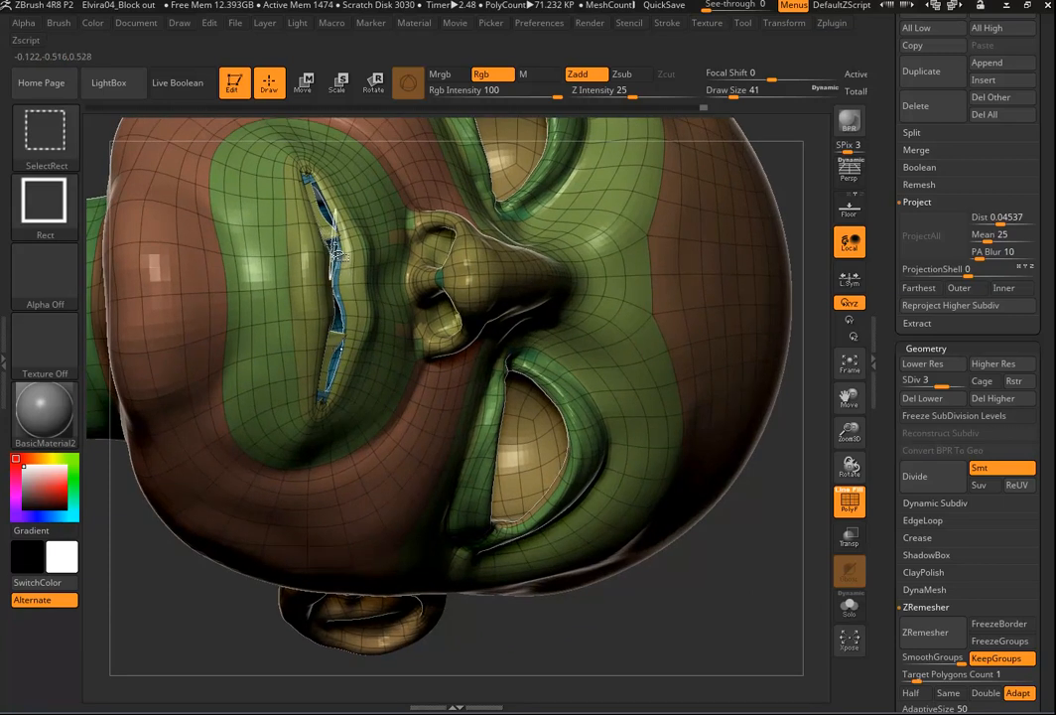
{"action": "left_click", "coordinate": [335, 249], "text": "ctrl+shift"}
{"action": "mouse_move", "coordinate": [415, 287]}
{"action": "left_mouse_down"}
{"action": "mouse_move", "coordinate": [562, 405]}
{"action": "mouse_move", "coordinate": [584, 405]}
{"action": "left_mouse_up"}
{"action": "left_click_drag", "start_coordinate": [384, 382], "coordinate": [353, 280], "text": "ctrl+shift"}
{"action": "key", "text": "ctrl+z"}
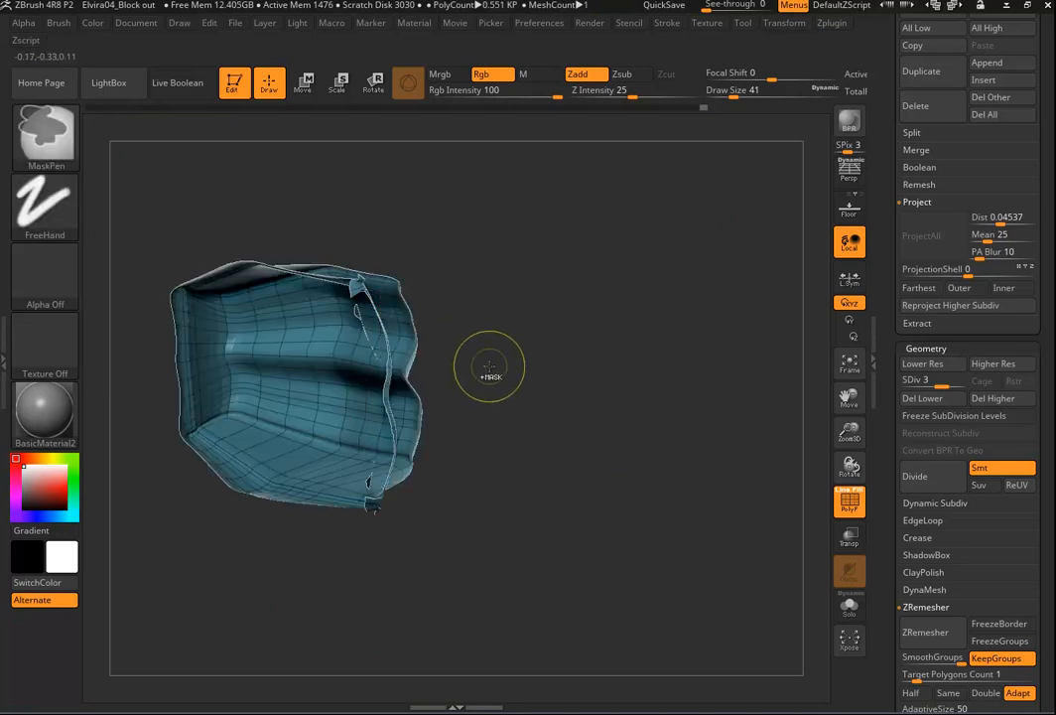
Smooth the rim and inner walls of the isolated mouth cavity at subdivision level 3.
{"action": "key", "text": "shift"}
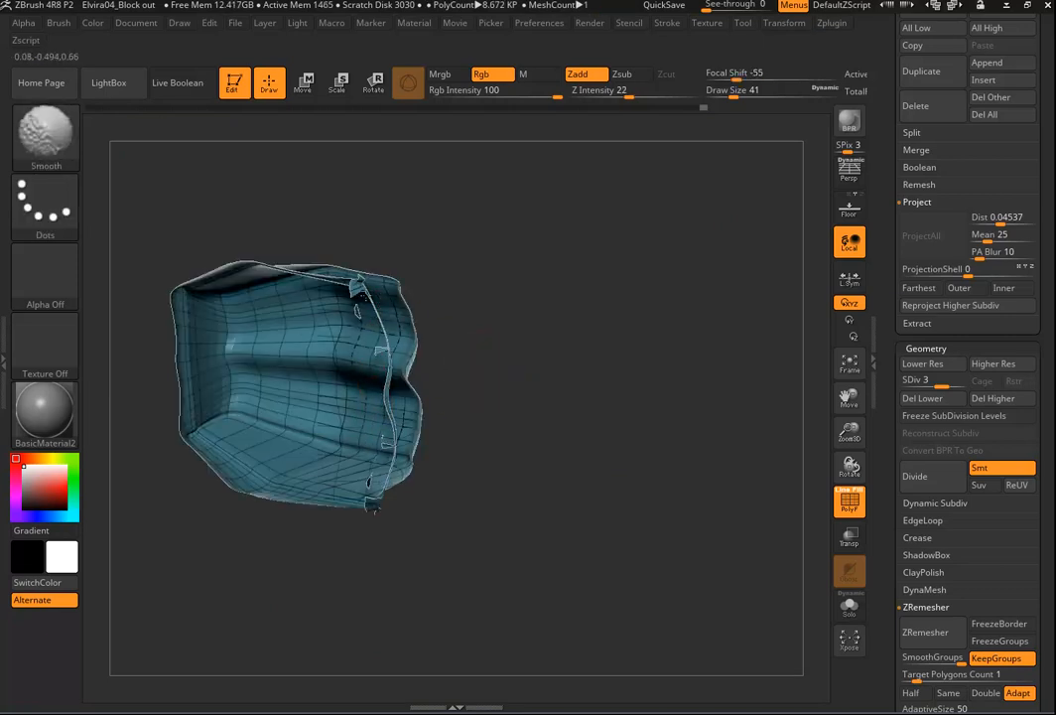
{"action": "left_click_drag", "start_coordinate": [552, 420], "coordinate": [324, 472]}
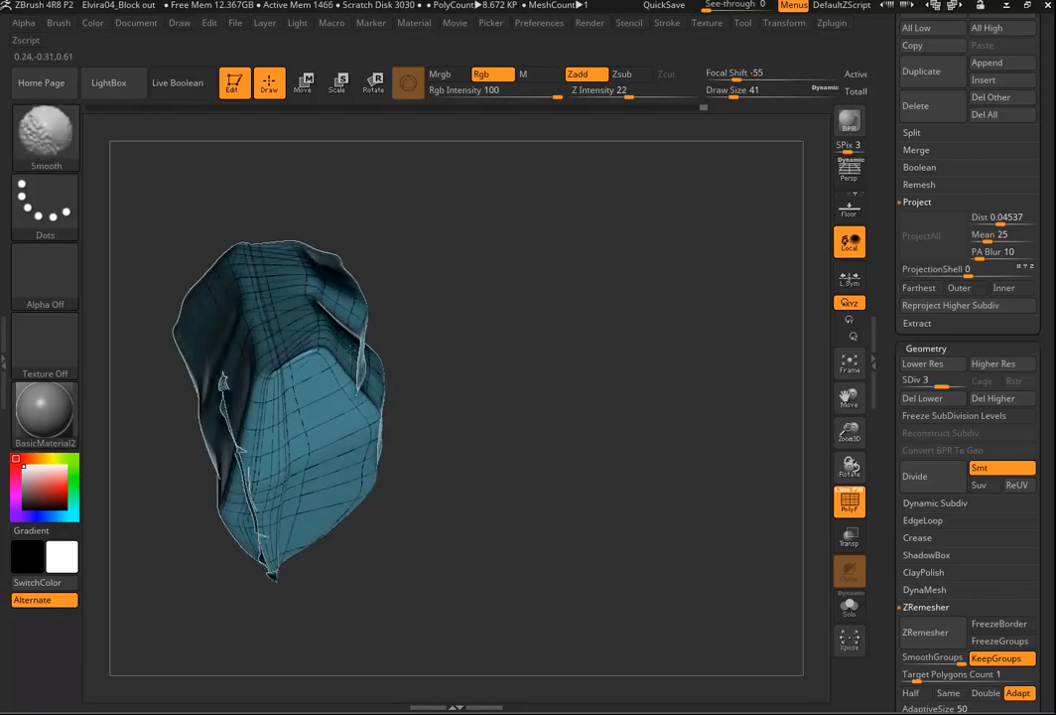
{"action": "mouse_move", "coordinate": [537, 441]}
{"action": "left_mouse_down"}
{"action": "mouse_move", "coordinate": [608, 455]}
{"action": "mouse_move", "coordinate": [523, 465]}
{"action": "left_mouse_up"}
{"action": "key", "text": "shift"}
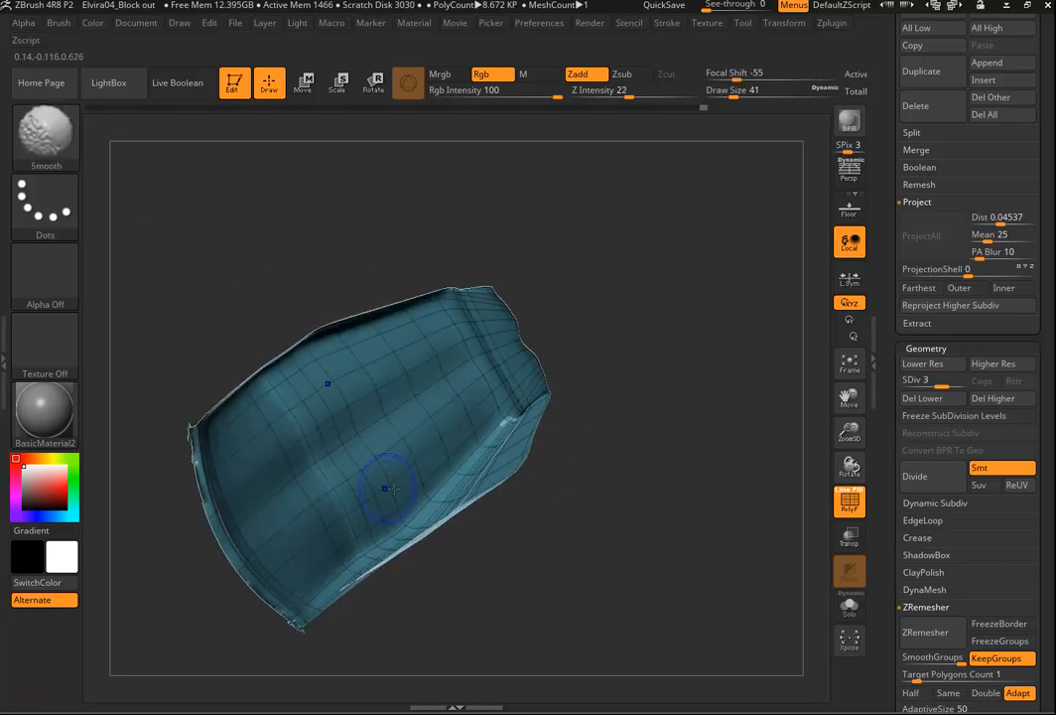
{"action": "mouse_move", "coordinate": [588, 402]}
{"action": "left_mouse_down"}
{"action": "mouse_move", "coordinate": [662, 419]}
{"action": "mouse_move", "coordinate": [719, 353]}
{"action": "left_mouse_up"}
{"action": "left_click_drag", "start_coordinate": [502, 314], "coordinate": [407, 355], "text": "shift"}
Lower the mesh to subdivision level 2 and smooth the mouth cavity's walls and rim with Smooth intensity 30.
{"action": "key", "text": "shift+d"}
{"action": "left_click_drag", "start_coordinate": [536, 375], "coordinate": [426, 410], "text": "shift"}
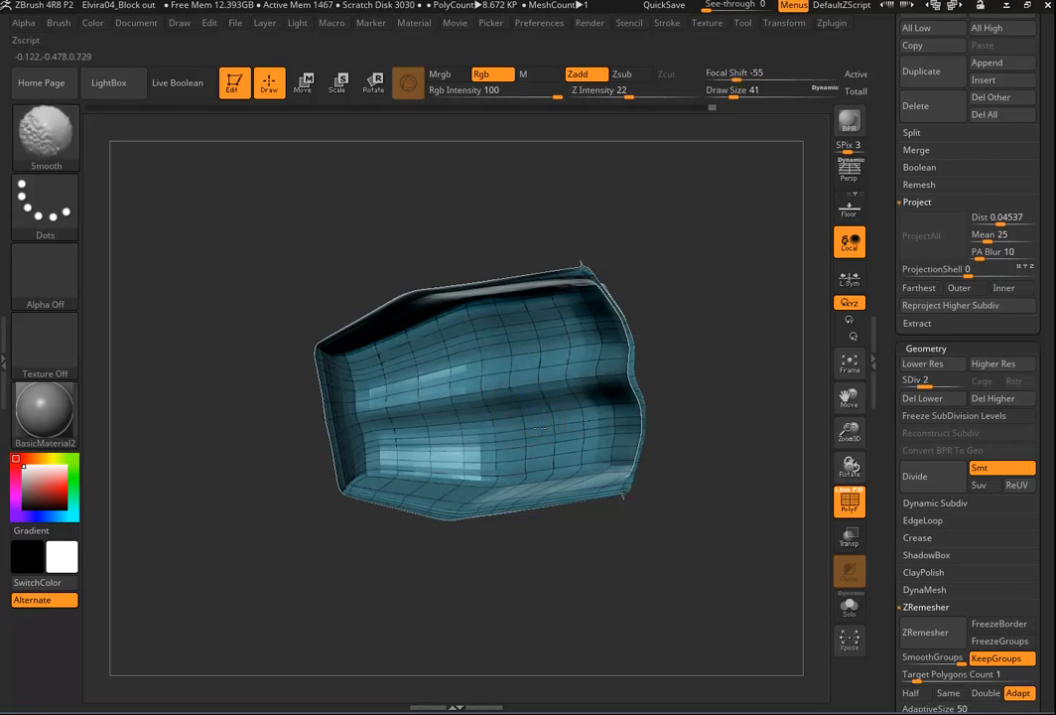
{"action": "left_click_drag", "start_coordinate": [347, 397], "coordinate": [617, 325], "text": "shift"}
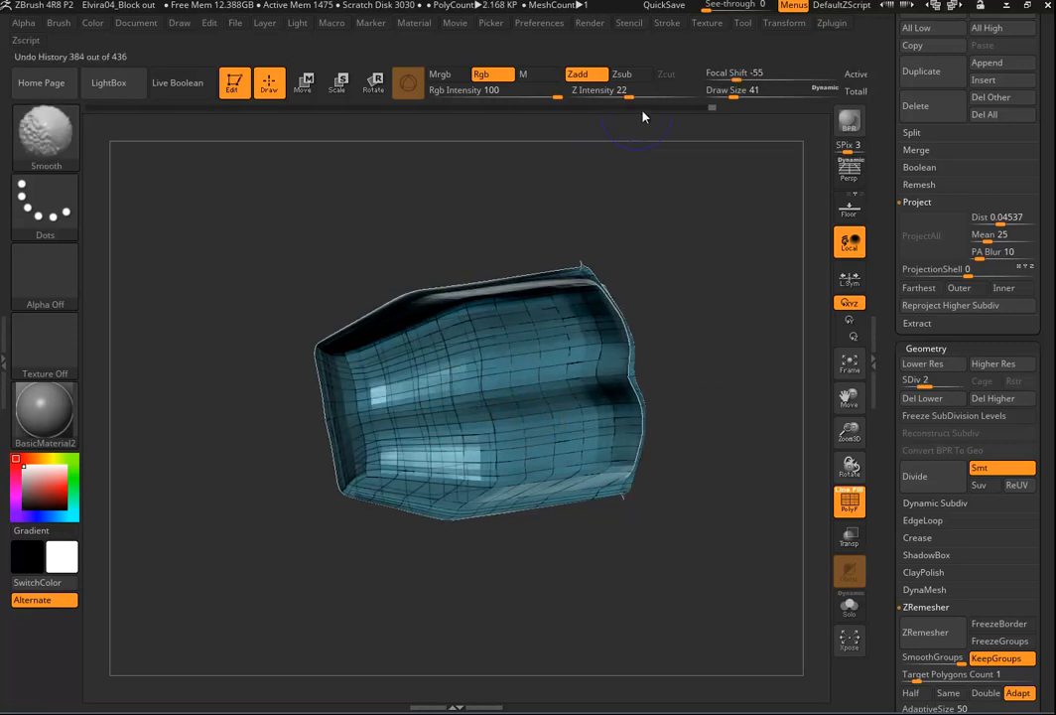
{"action": "left_click_drag", "start_coordinate": [626, 94], "coordinate": [636, 95], "text": "shift"}
{"action": "mouse_move", "coordinate": [430, 382]}
{"action": "left_mouse_down", "text": "shift"}
{"action": "mouse_move", "coordinate": [342, 399]}
{"action": "mouse_move", "coordinate": [654, 464]}
{"action": "left_mouse_up", "text": "shift"}
{"action": "left_click_drag", "start_coordinate": [805, 424], "coordinate": [298, 380]}
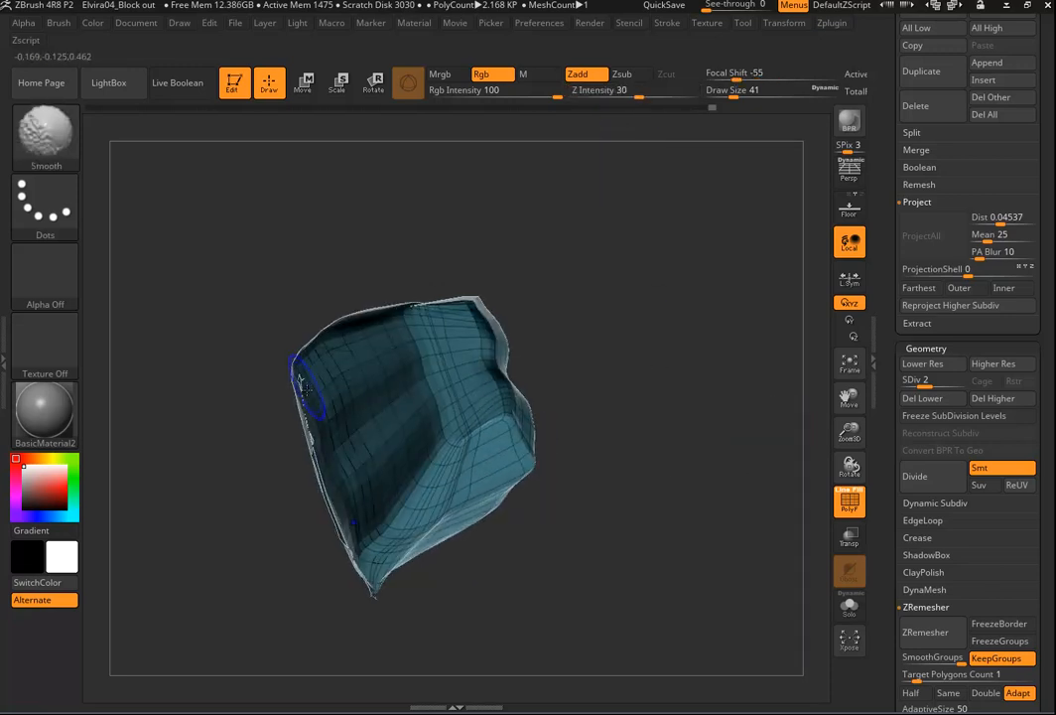
{"action": "mouse_move", "coordinate": [641, 496]}
{"action": "left_mouse_down"}
{"action": "mouse_move", "coordinate": [704, 496]}
{"action": "mouse_move", "coordinate": [717, 472]}
{"action": "mouse_move", "coordinate": [672, 493]}
{"action": "mouse_move", "coordinate": [676, 573]}
{"action": "left_mouse_up"}
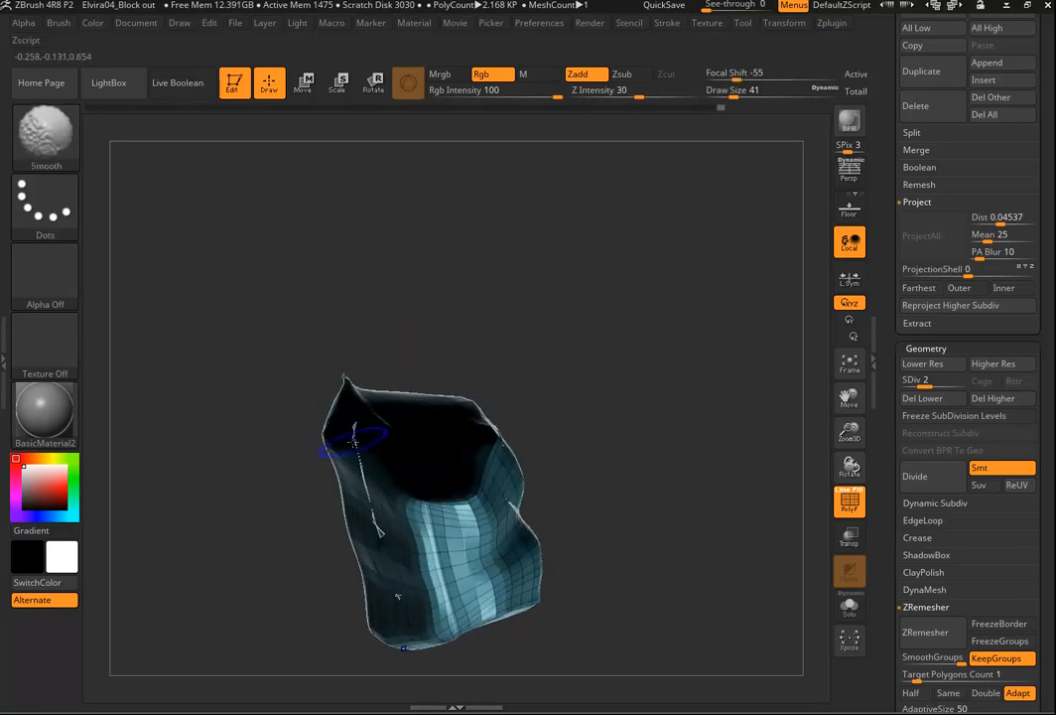
{"action": "left_click_drag", "start_coordinate": [681, 555], "coordinate": [623, 441]}
Show the whole head again and smooth the jagged edges along the lip opening.
{"action": "left_click_drag", "start_coordinate": [558, 326], "coordinate": [409, 342], "text": "ctrl+shift"}
{"action": "left_click_drag", "start_coordinate": [640, 427], "coordinate": [723, 499]}
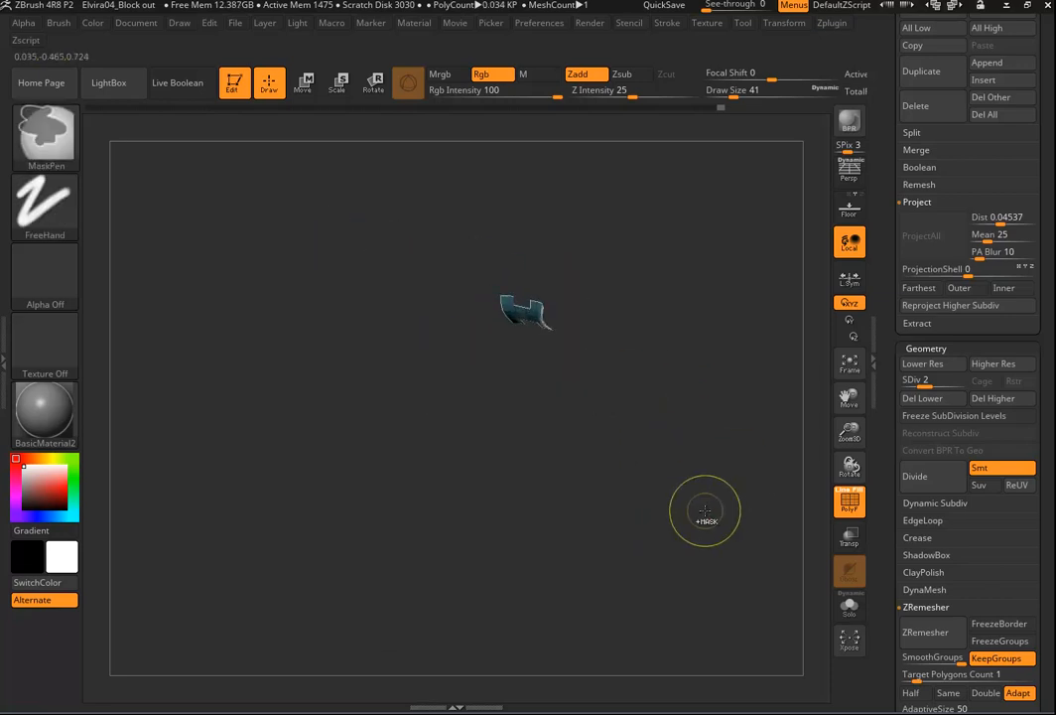
{"action": "left_click", "coordinate": [702, 513], "text": "ctrl+shift"}
{"action": "key", "text": "shift"}
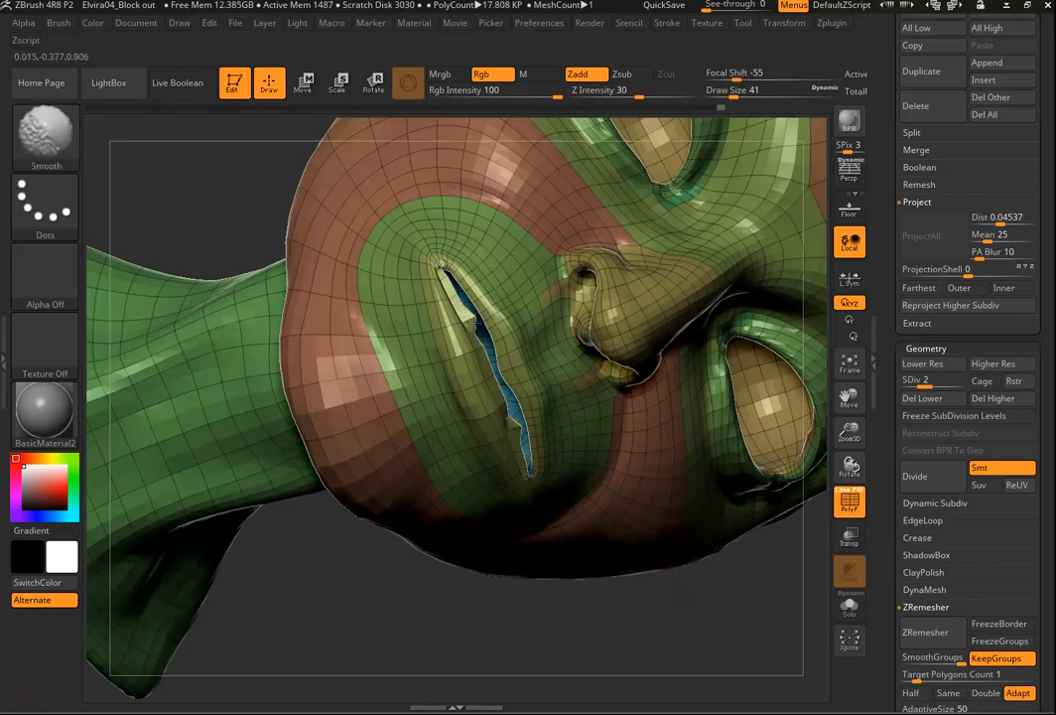
{"action": "left_click_drag", "start_coordinate": [698, 650], "coordinate": [682, 668]}
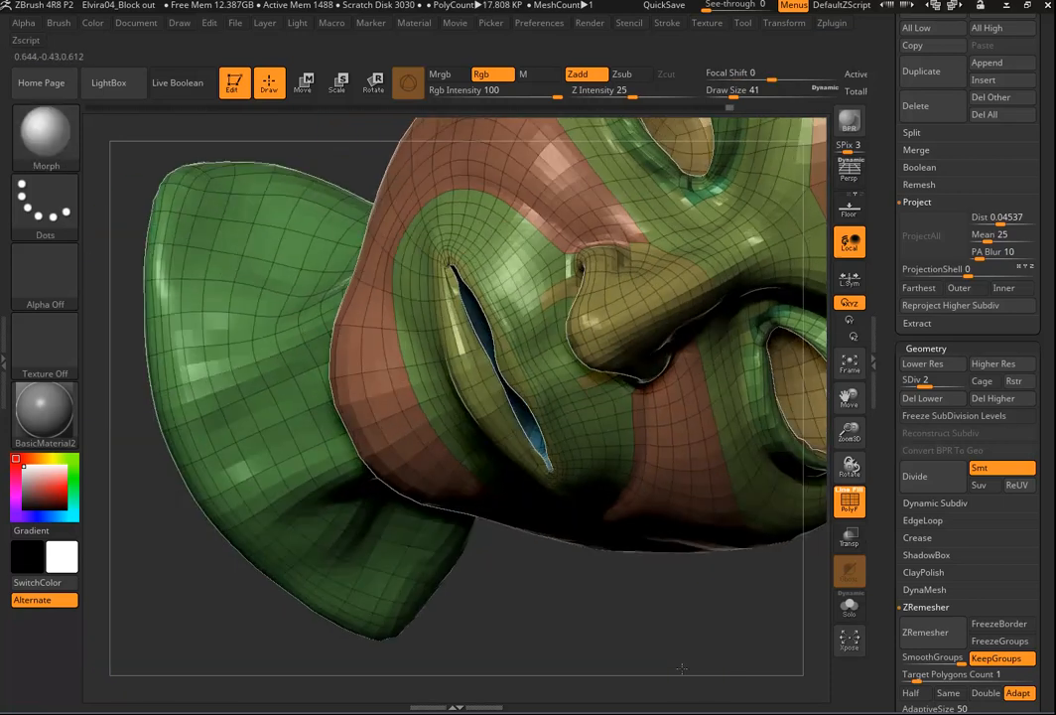
{"action": "left_click_drag", "start_coordinate": [556, 597], "coordinate": [609, 672], "text": "alt"}
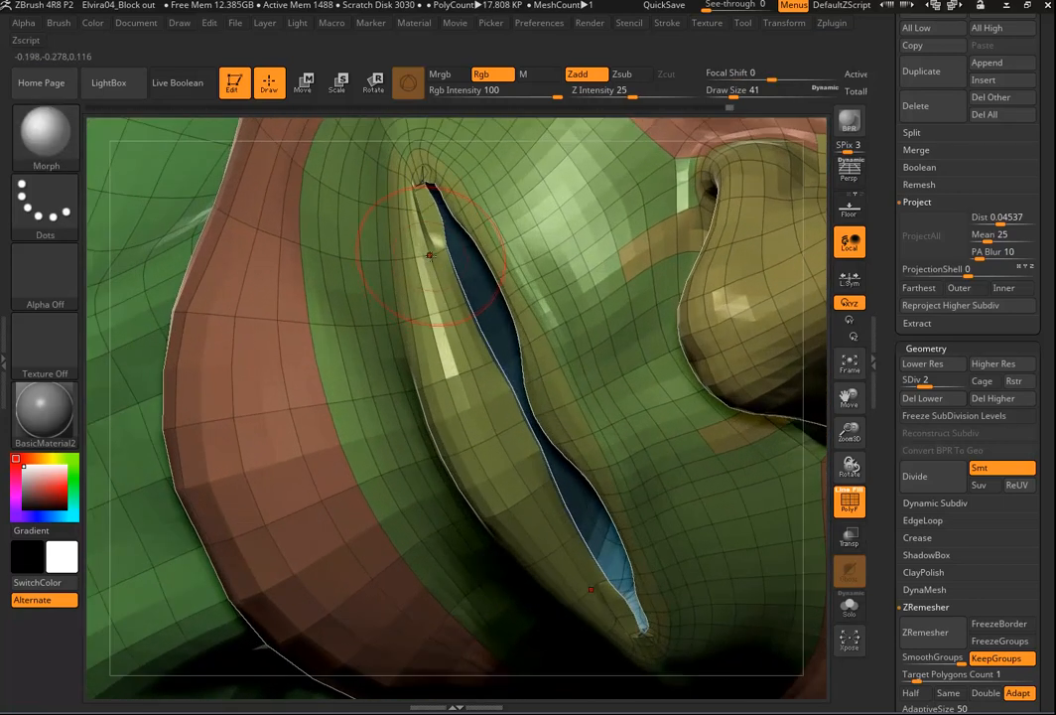
Set the brush draw size to 18, then restore the mouth corners with the Morph brush and smooth them.
{"action": "key", "text": "s"}
{"action": "left_click_drag", "start_coordinate": [443, 257], "coordinate": [419, 174]}
{"action": "key", "text": "shift"}
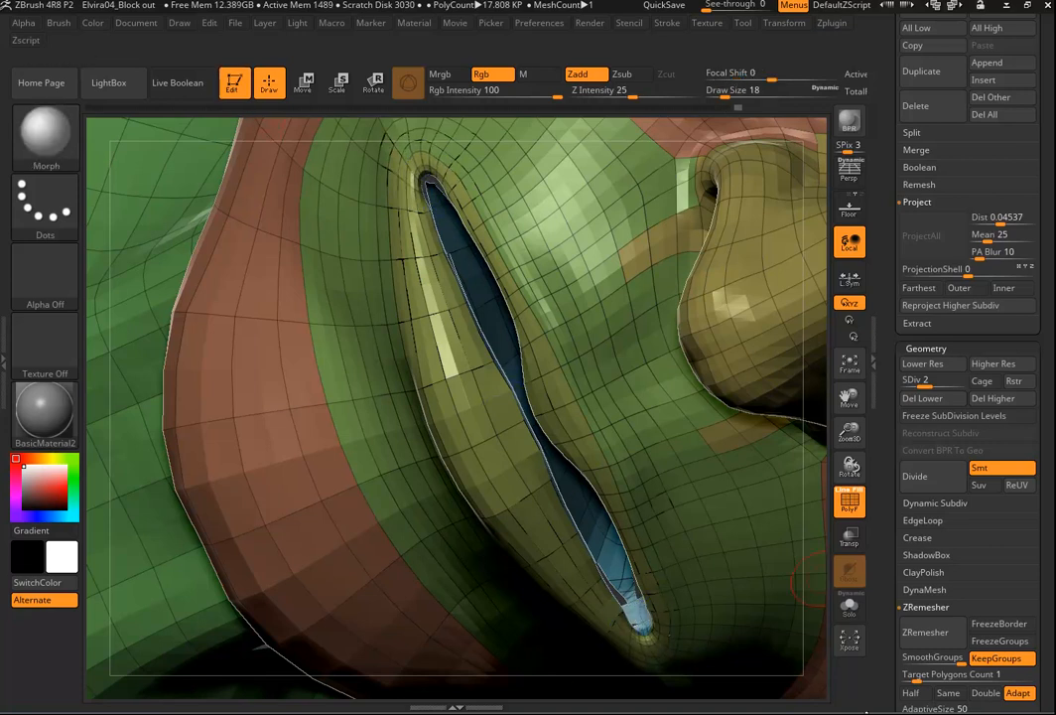
{"action": "left_click_drag", "start_coordinate": [824, 696], "coordinate": [605, 644], "text": "alt"}
{"action": "left_click_drag", "start_coordinate": [466, 337], "coordinate": [283, 303]}
{"action": "left_click_drag", "start_coordinate": [718, 183], "coordinate": [688, 157]}
{"action": "left_click_drag", "start_coordinate": [499, 218], "coordinate": [361, 191], "text": "alt"}
{"action": "left_click_drag", "start_coordinate": [806, 596], "coordinate": [380, 305]}
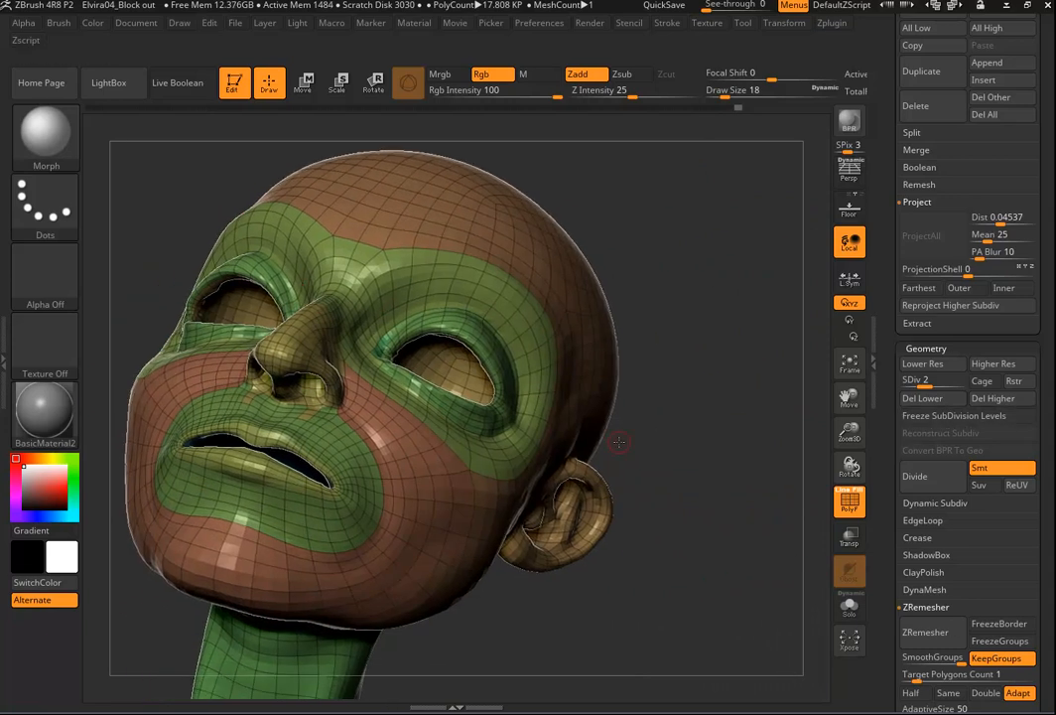
Smooth the eyelid edges around the eye openings and the lower lid.
{"action": "mouse_move", "coordinate": [711, 301]}
{"action": "left_mouse_down"}
{"action": "mouse_move", "coordinate": [695, 463]}
{"action": "mouse_move", "coordinate": [685, 433]}
{"action": "left_mouse_up"}
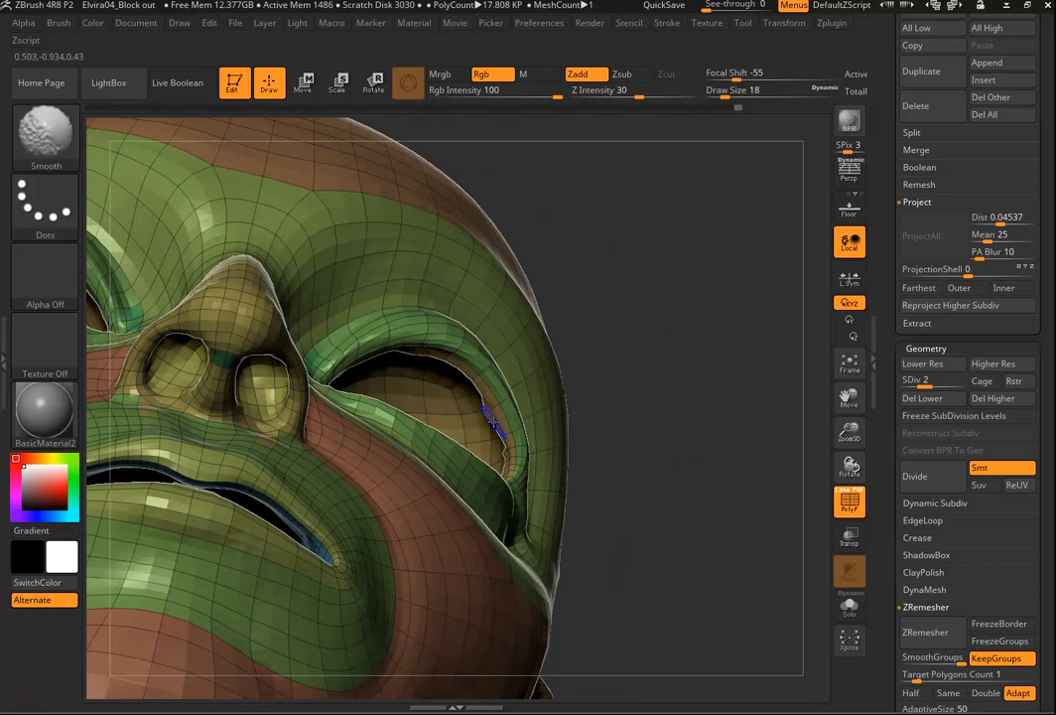
{"action": "mouse_move", "coordinate": [650, 357]}
{"action": "left_mouse_down"}
{"action": "mouse_move", "coordinate": [516, 369]}
{"action": "mouse_move", "coordinate": [491, 382]}
{"action": "left_mouse_up"}
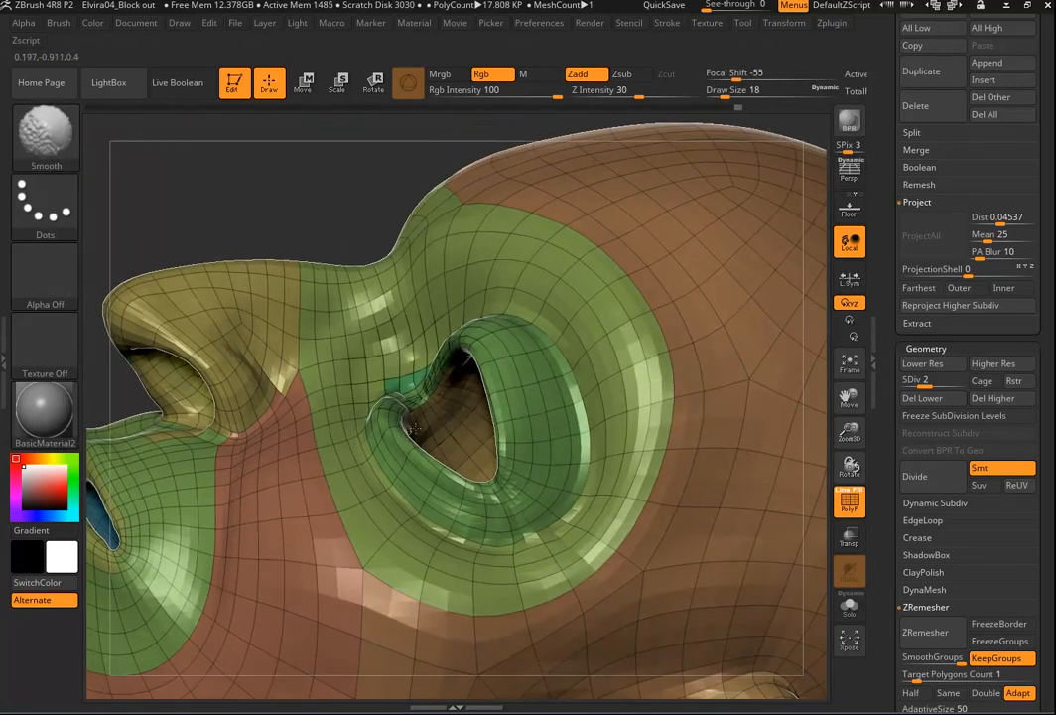
{"action": "left_click_drag", "start_coordinate": [345, 172], "coordinate": [276, 206]}
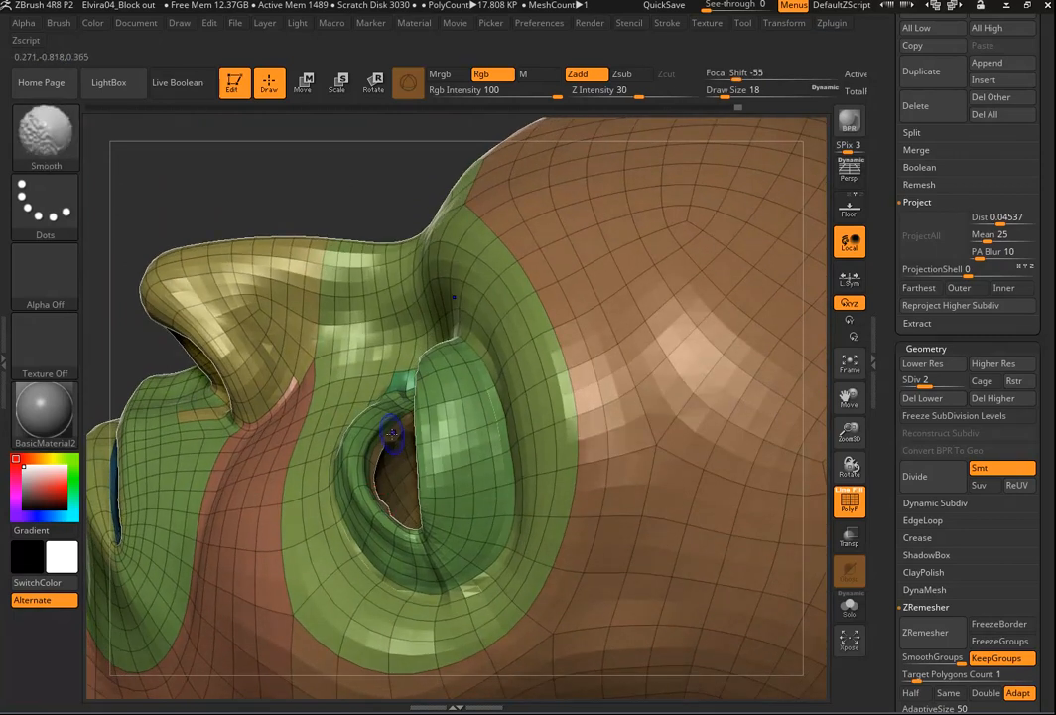
{"action": "left_click_drag", "start_coordinate": [356, 487], "coordinate": [358, 506], "text": "shift"}
{"action": "mouse_move", "coordinate": [367, 186]}
{"action": "left_mouse_down"}
{"action": "mouse_move", "coordinate": [363, 248]}
{"action": "mouse_move", "coordinate": [347, 260]}
{"action": "left_mouse_up"}
{"action": "left_click_drag", "start_coordinate": [375, 518], "coordinate": [382, 534], "text": "shift"}
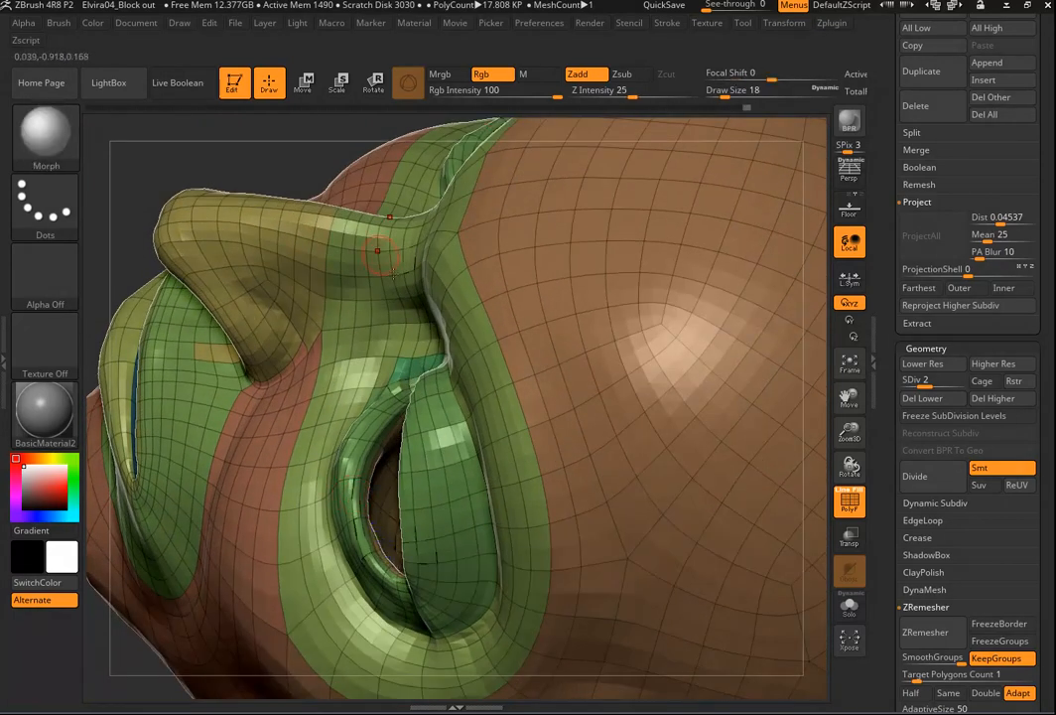
{"action": "left_click_drag", "start_coordinate": [314, 163], "coordinate": [213, 151], "text": "alt"}
{"action": "left_click_drag", "start_coordinate": [685, 159], "coordinate": [729, 287]}
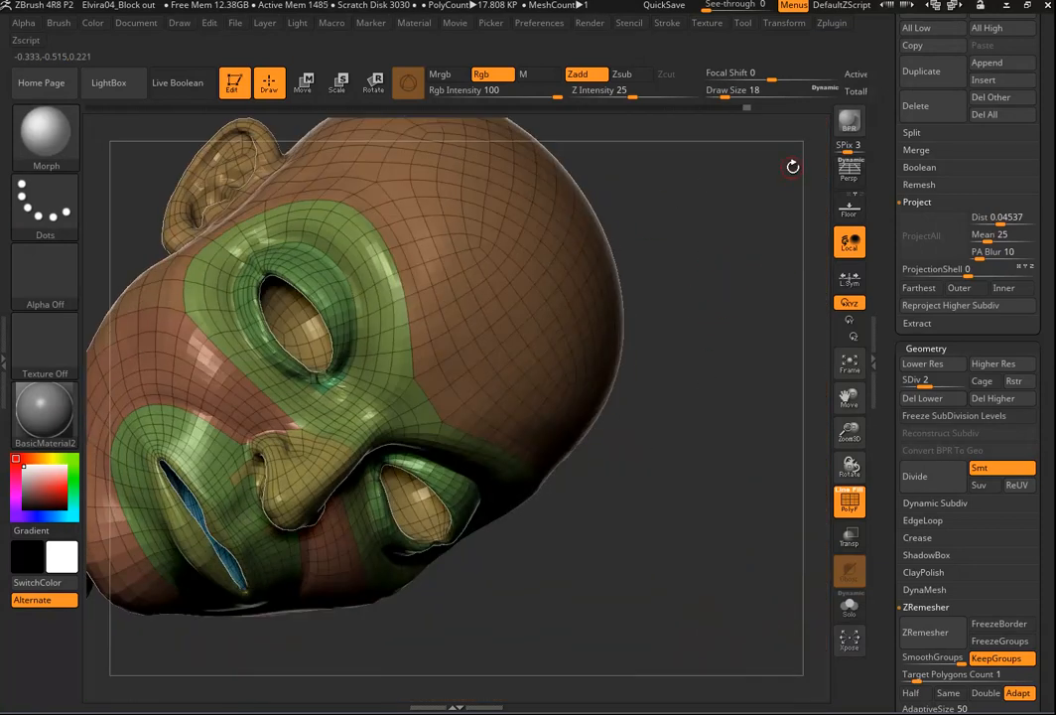